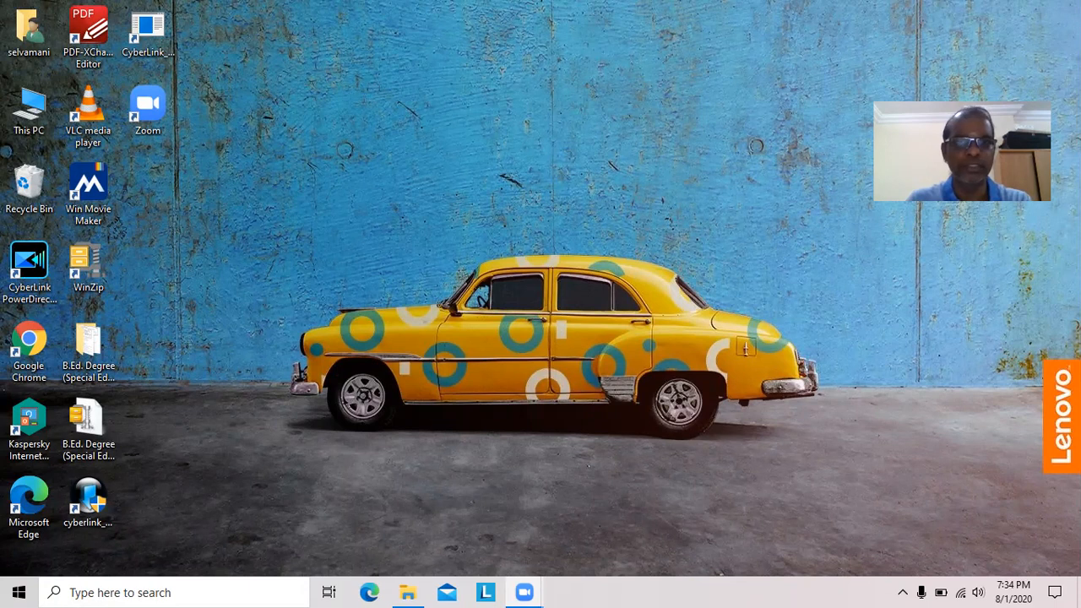
# Open the functions workbook from the Video_Lesson_Excel folder without updating its links, dismiss the activation notice, and add a blank worksheet
pyautogui.click(408, 591)
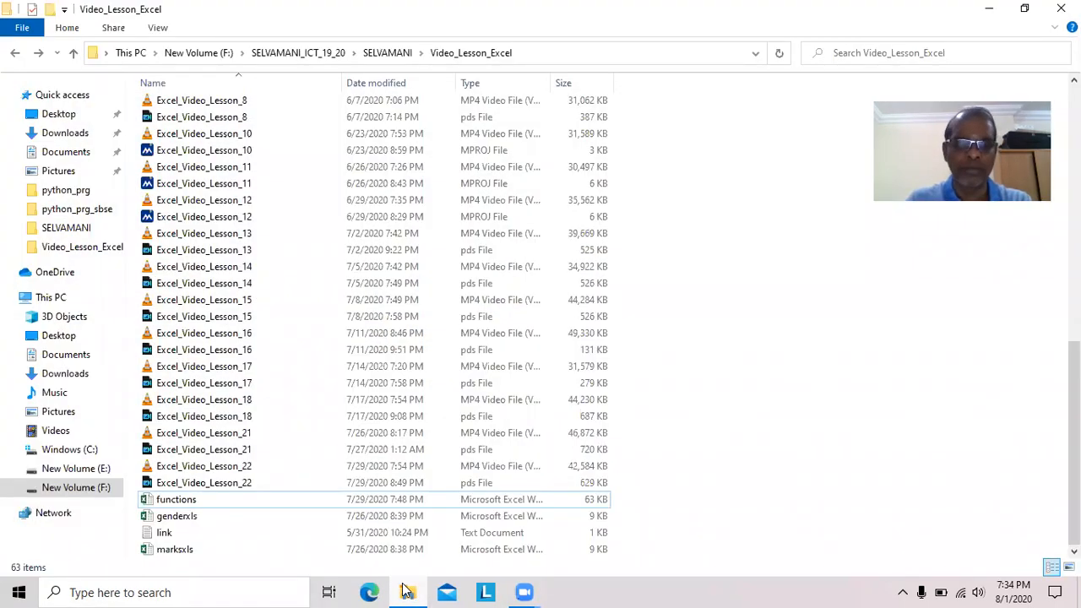
pyautogui.doubleClick(184, 504)
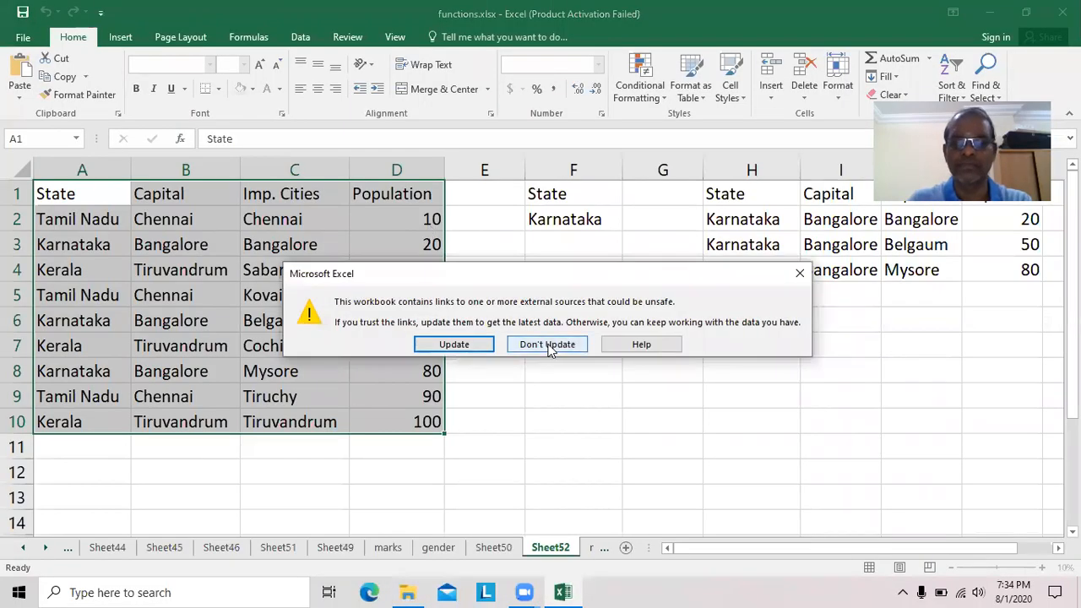
pyautogui.click(540, 344)
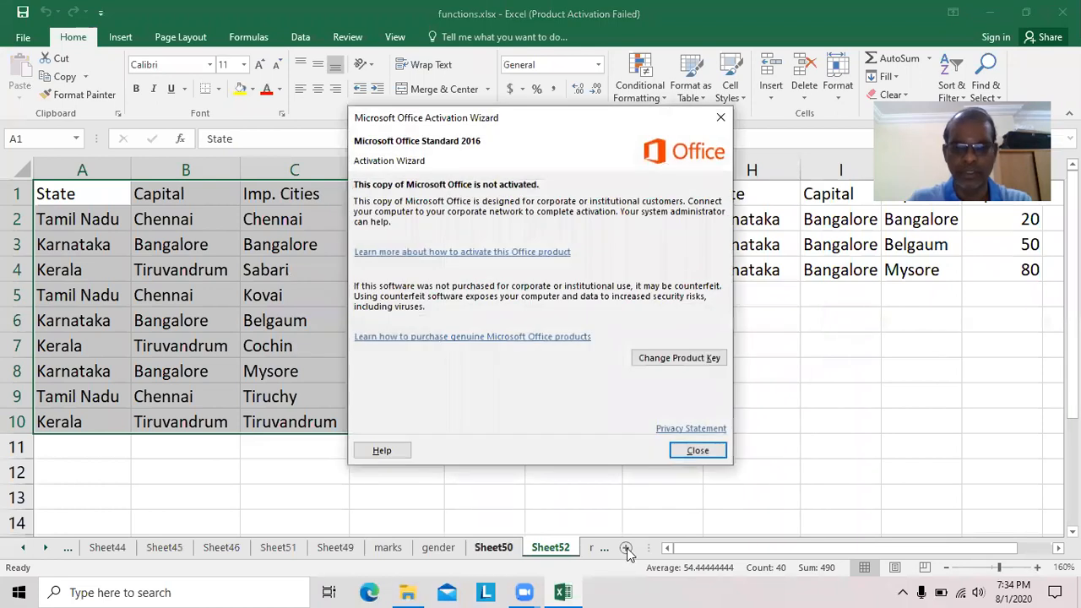
pyautogui.click(698, 451)
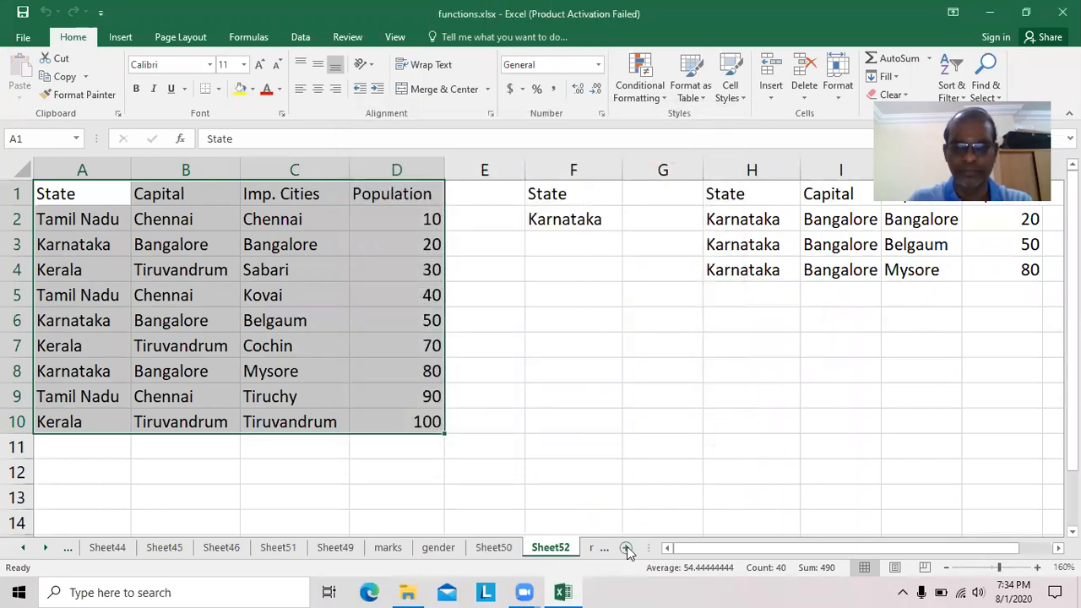
pyautogui.click(626, 548)
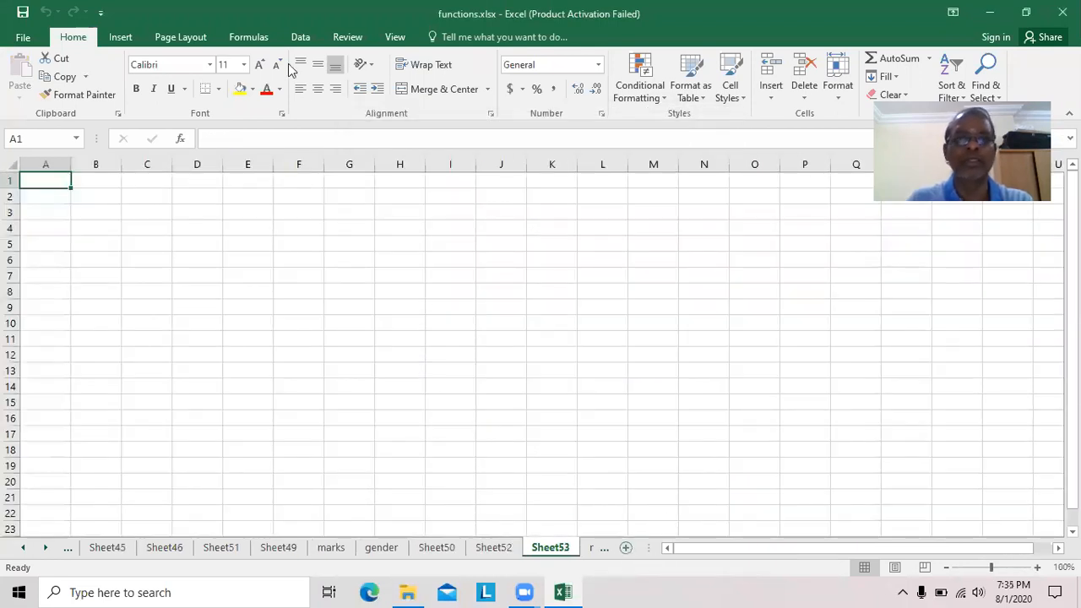
pyautogui.click(301, 37)
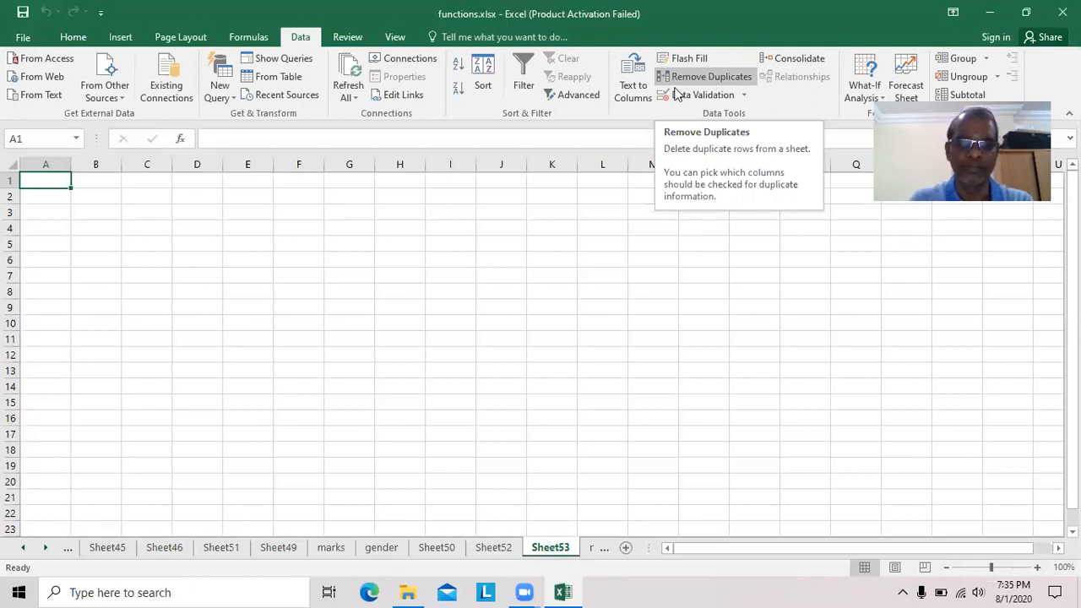
# Copy the state table in A1:D10 of Sheet52 into cell A1 of another new worksheet
pyautogui.click(496, 548)
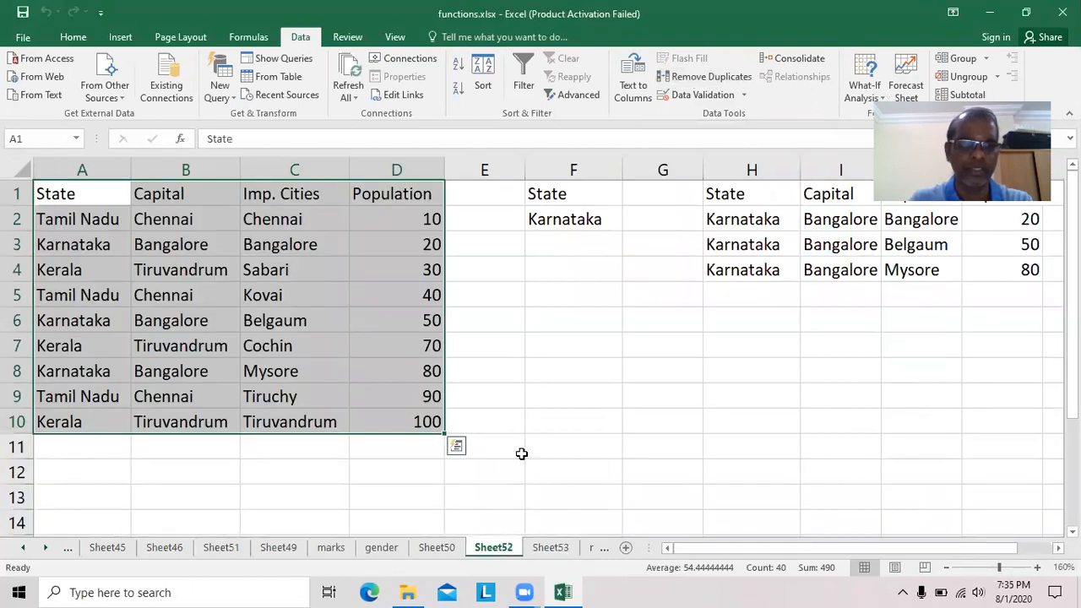
pyautogui.click(564, 415)
pyautogui.moveTo(88, 191); pyautogui.dragTo(384, 421)
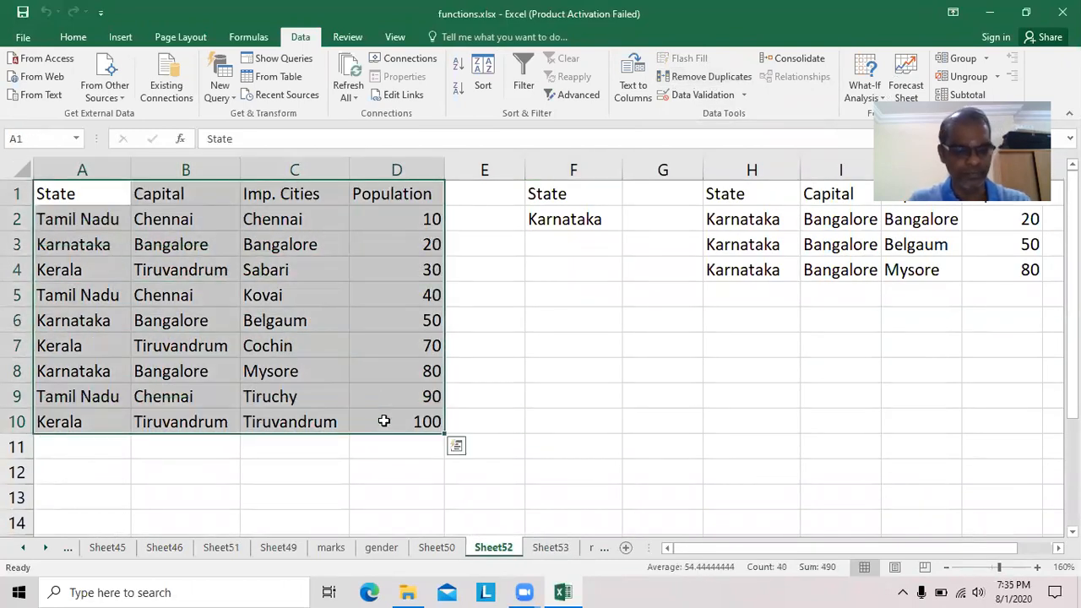
pyautogui.hotkey('ctrl', 'c')
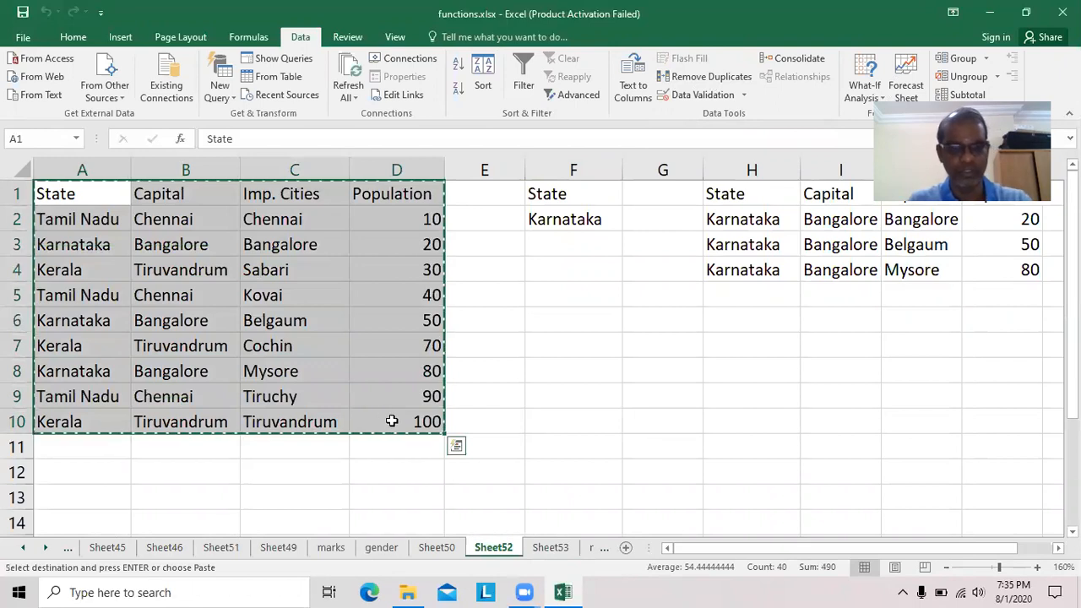
pyautogui.click(626, 550)
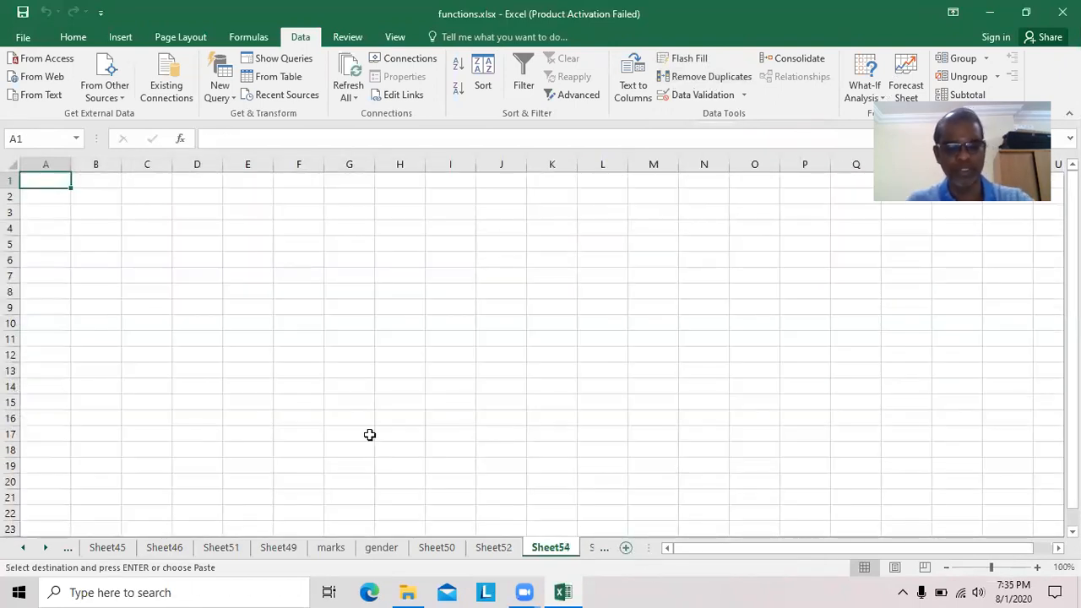
pyautogui.hotkey('ctrl', 'v')
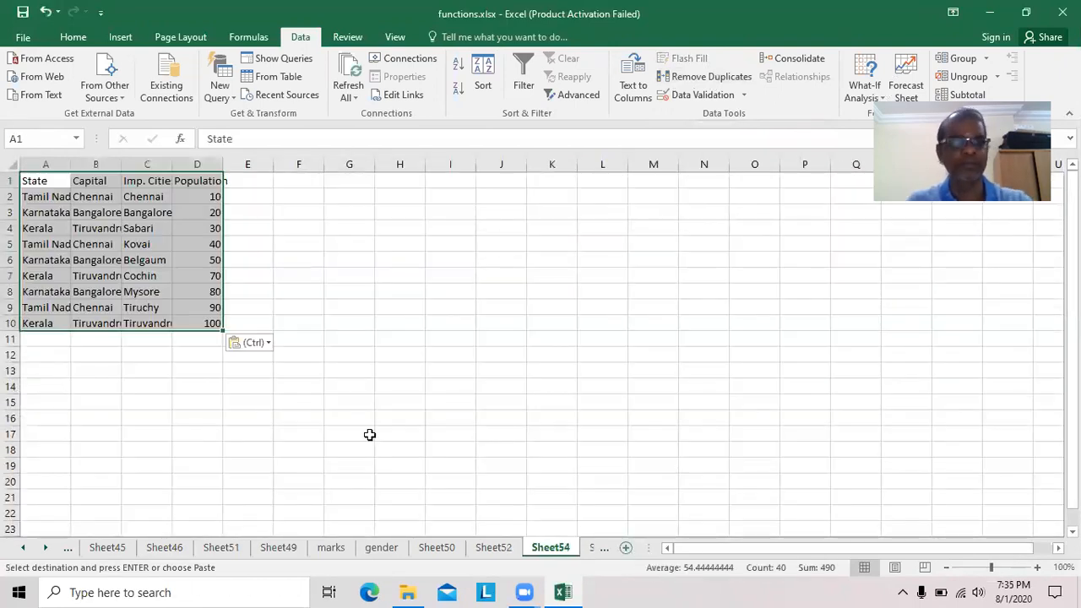
# Widen columns A to D of the pasted table so that their contents fit
pyautogui.click(1038, 568)
pyautogui.click(1038, 569)
pyautogui.click(1038, 568)
pyautogui.click(1039, 568)
pyautogui.click(1039, 568)
pyautogui.click(1038, 568)
pyautogui.click(1038, 568)
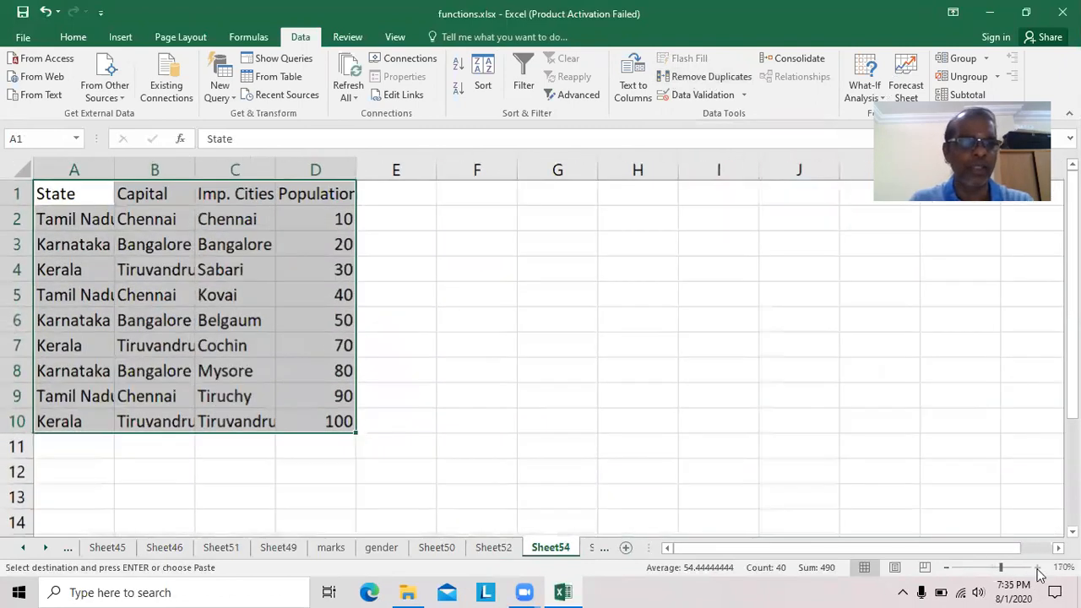
pyautogui.moveTo(123, 173); pyautogui.dragTo(140, 173)
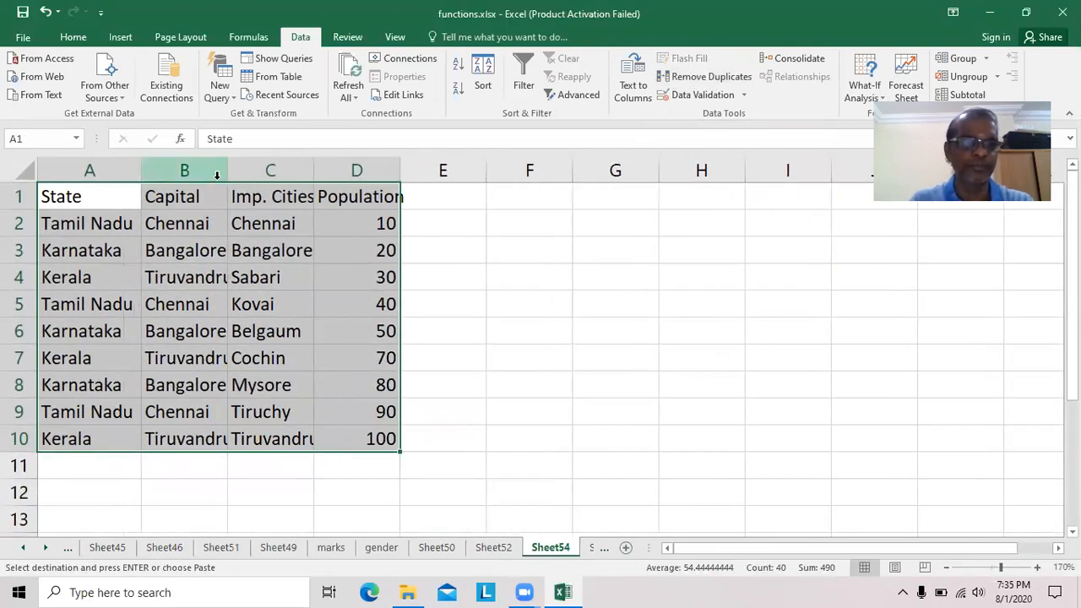
pyautogui.doubleClick(227, 169)
pyautogui.doubleClick(342, 167)
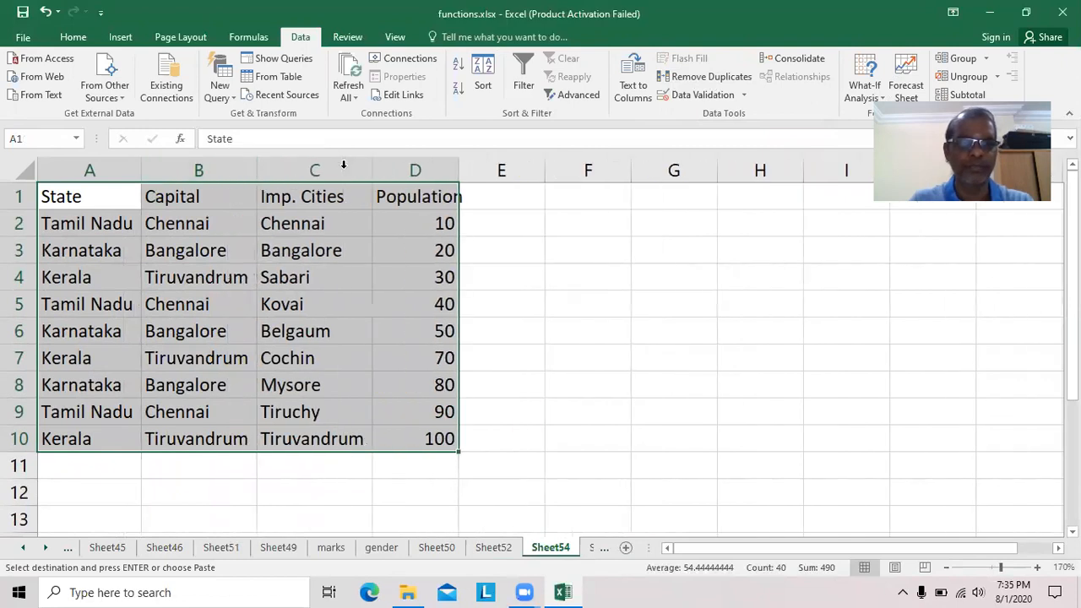
pyautogui.doubleClick(459, 163)
pyautogui.click(565, 273)
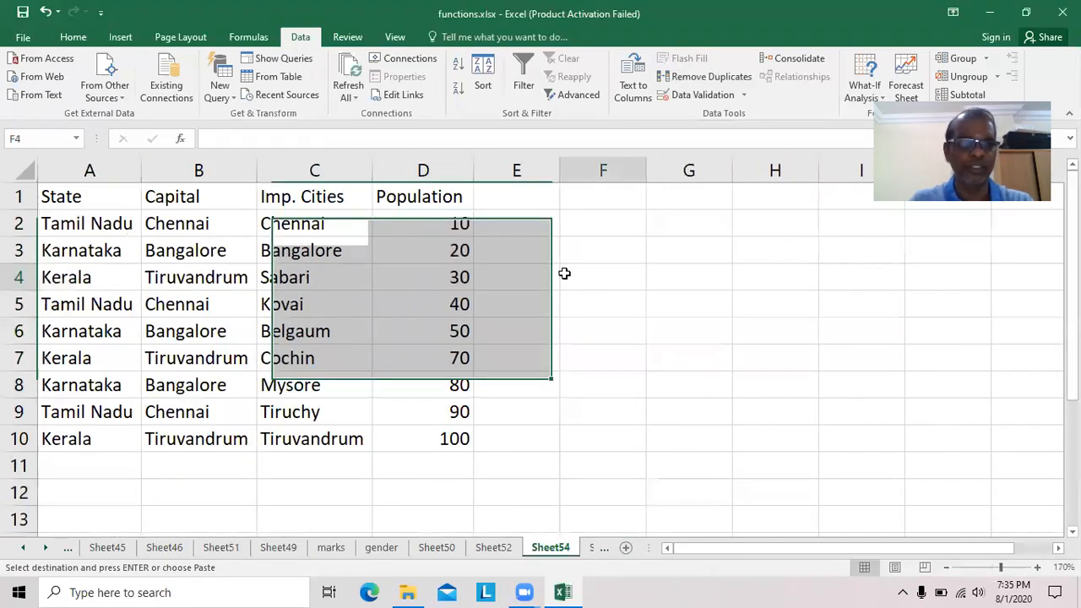
pyautogui.moveTo(88, 191); pyautogui.dragTo(90, 441)
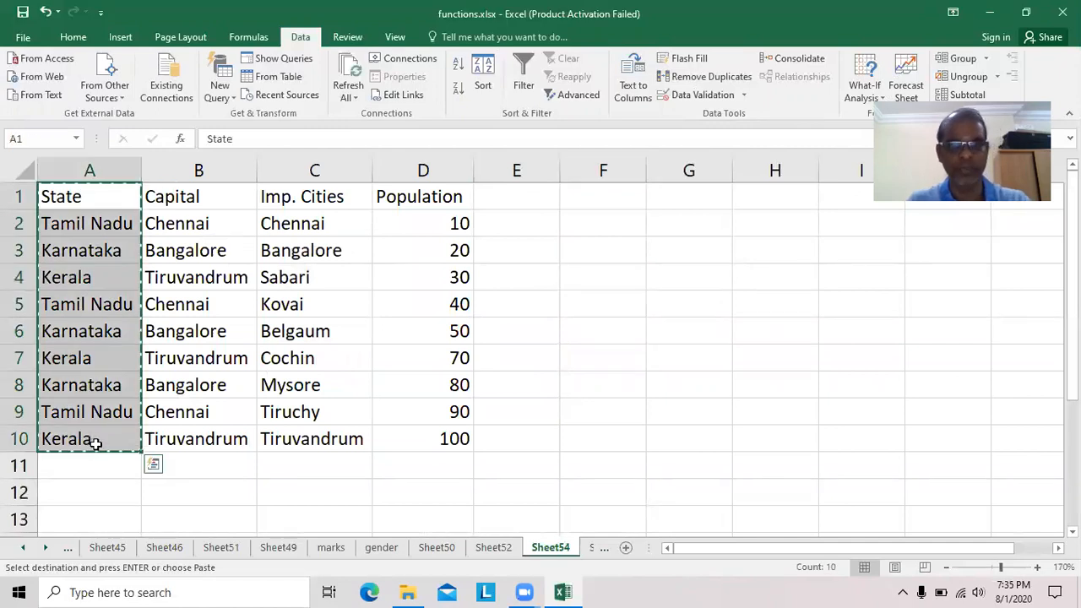
pyautogui.click(681, 198)
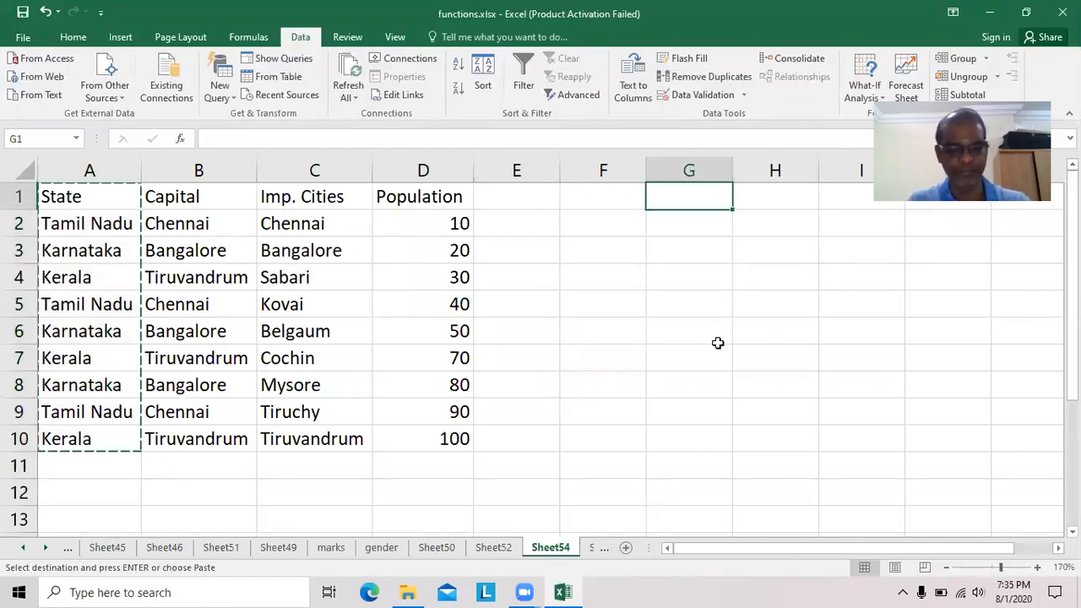
pyautogui.hotkey('ctrl', 'v')
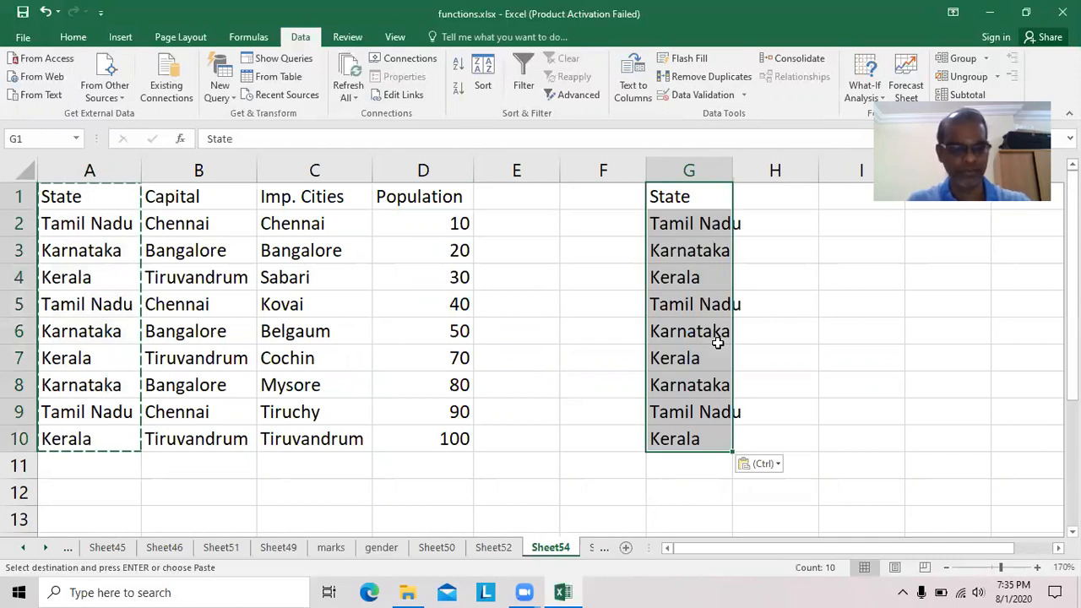
pyautogui.hotkey('ctrl', 'z')
# Copy the Imp. Cities column C1:C10 to cell G1 and fit column G's width to its contents
pyautogui.moveTo(300, 196); pyautogui.dragTo(311, 438)
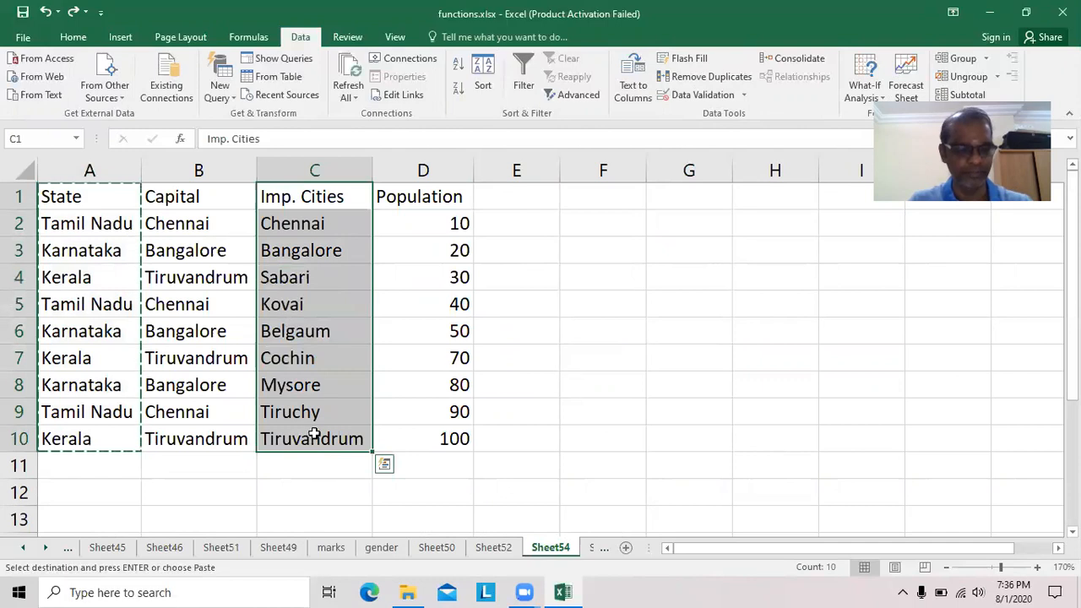
pyautogui.hotkey('ctrl', 'c')
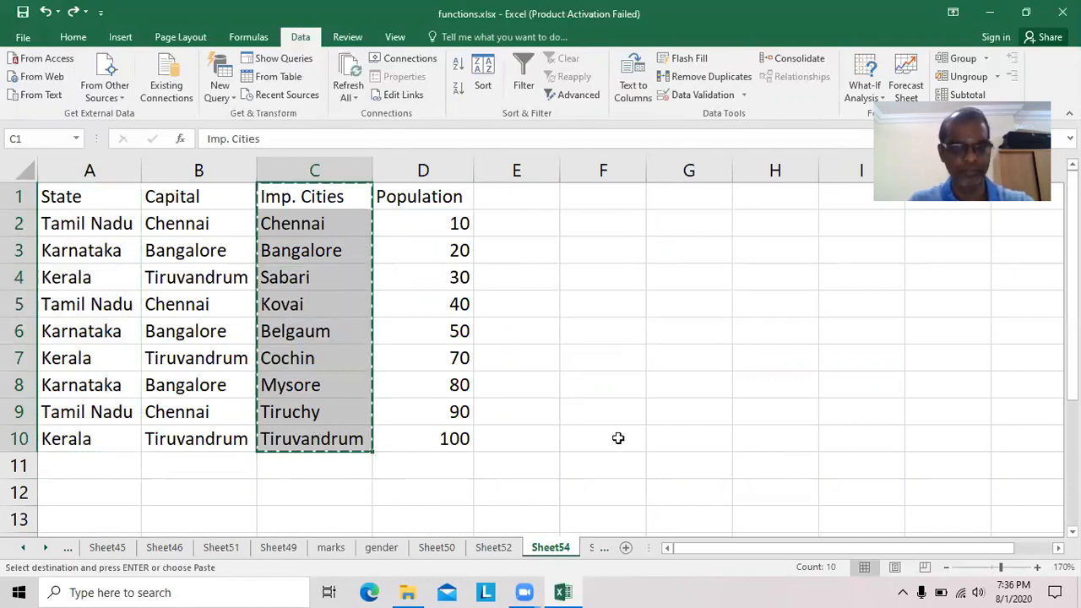
pyautogui.click(682, 197)
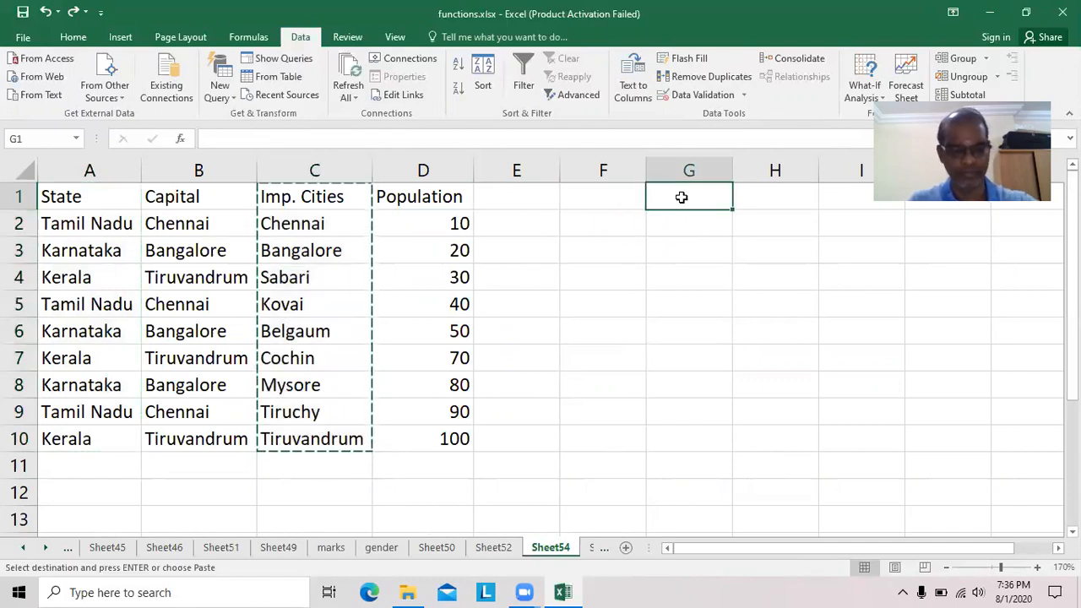
pyautogui.hotkey('ctrl', 'v')
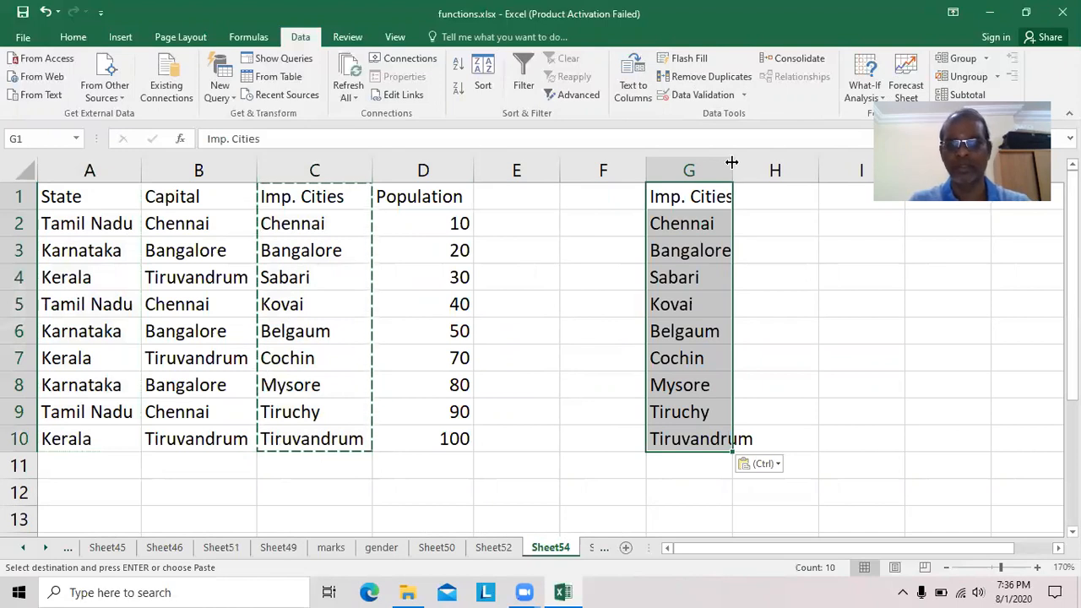
pyautogui.doubleClick(732, 170)
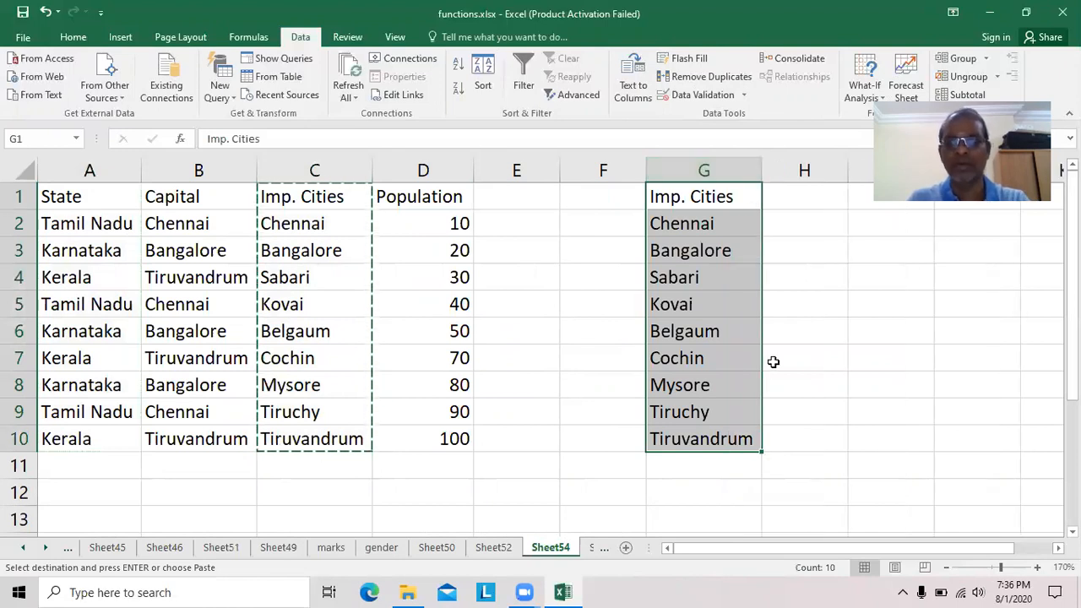
pyautogui.click(950, 368)
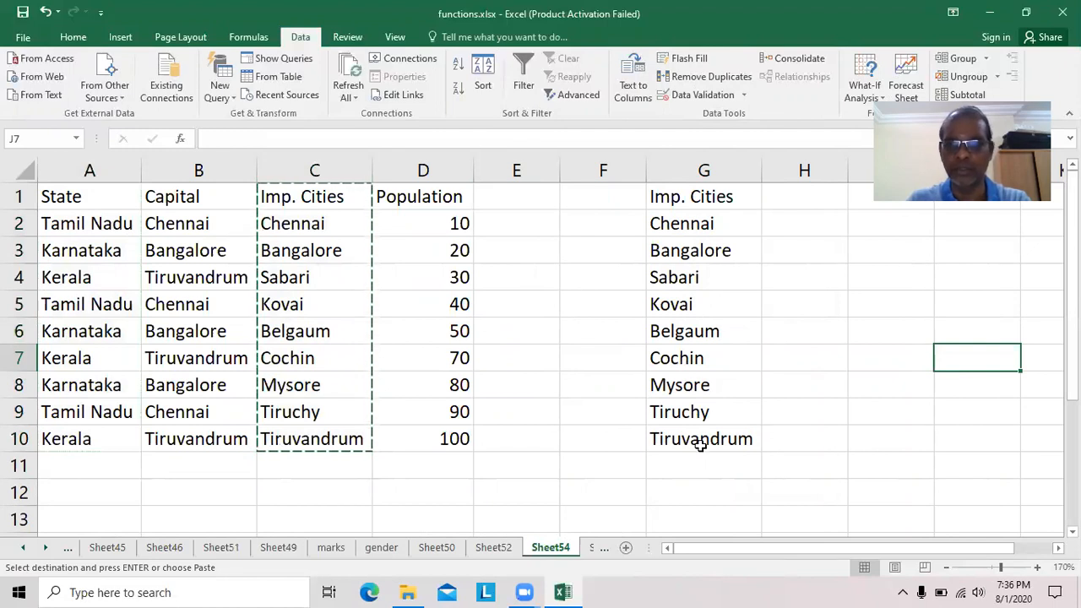
# Run Remove Duplicates on the Imp. Cities list in G1:G10, treating the first row as a header
pyautogui.moveTo(708, 198); pyautogui.dragTo(724, 442)
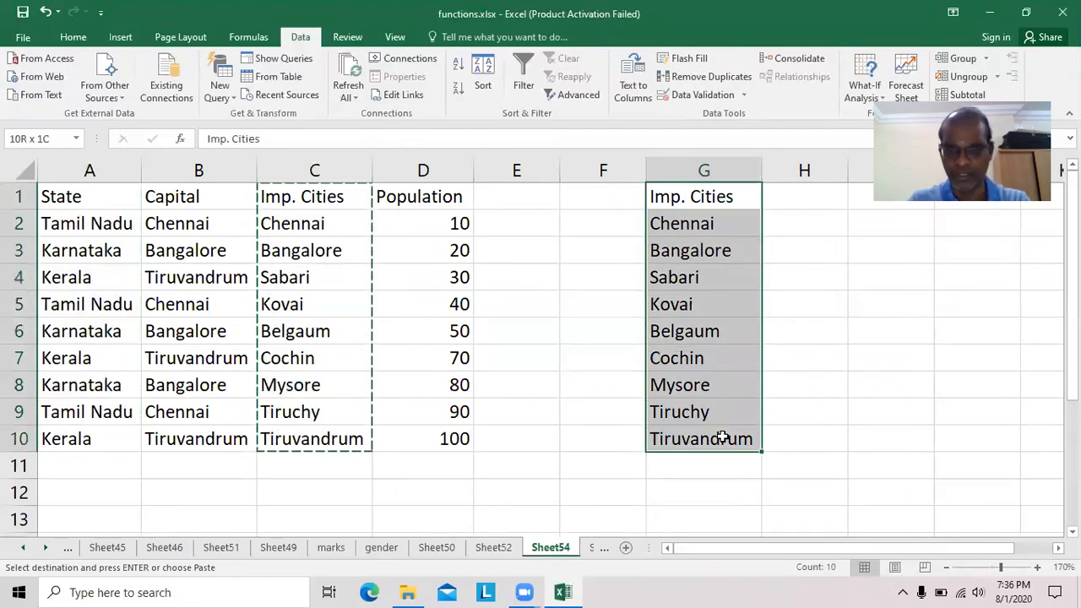
pyautogui.click(704, 79)
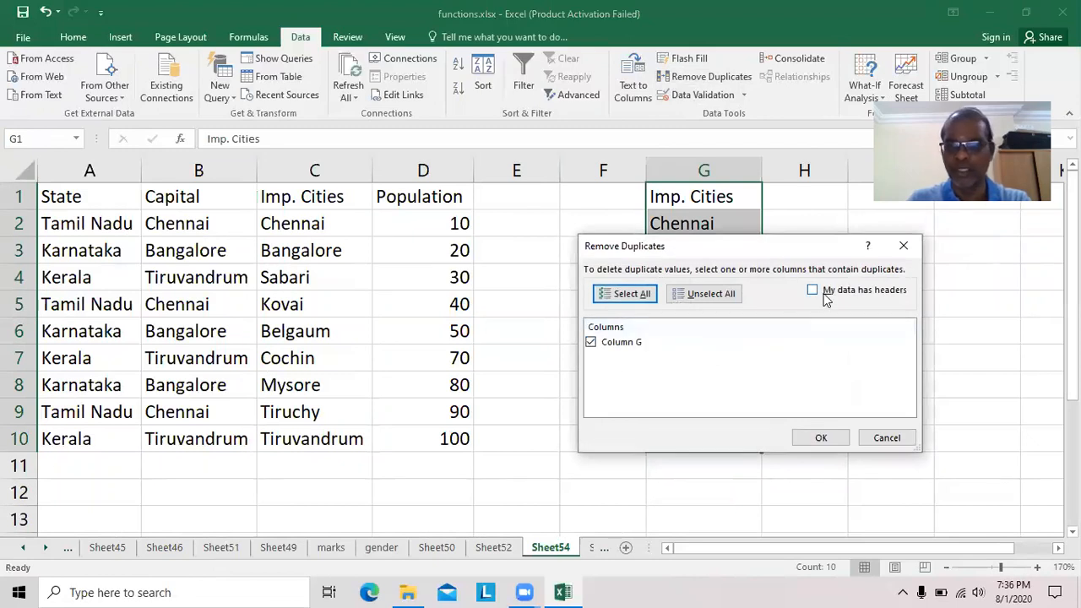
pyautogui.moveTo(804, 244); pyautogui.dragTo(815, 296)
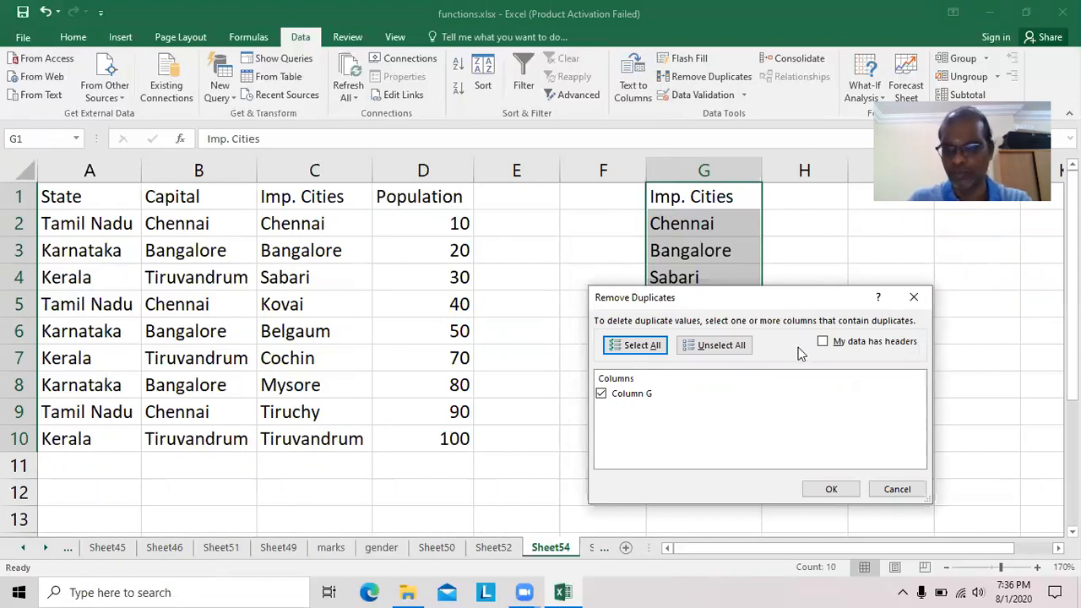
pyautogui.click(824, 343)
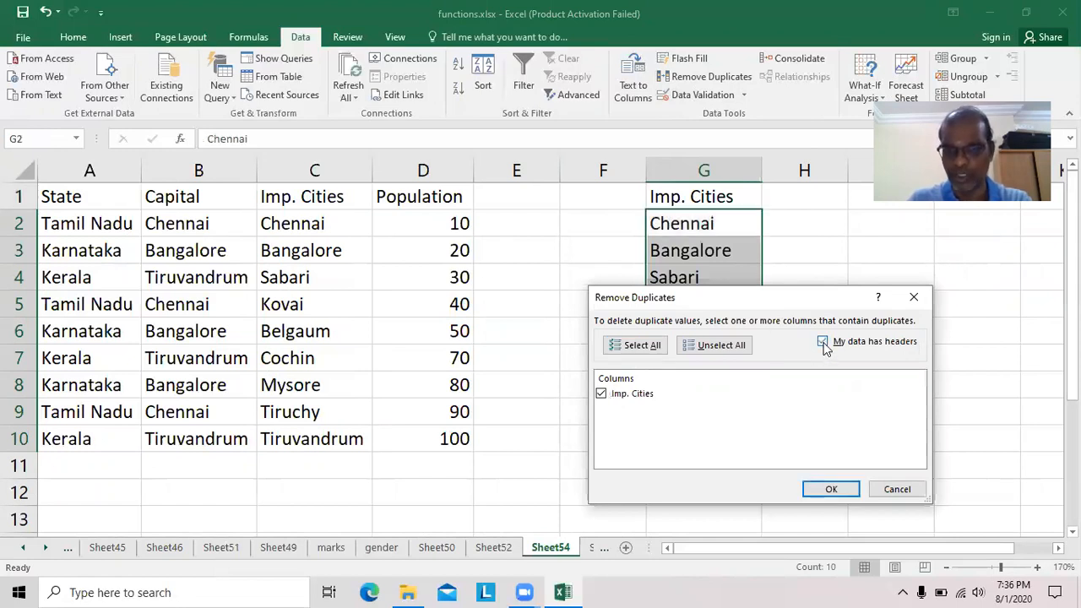
pyautogui.click(832, 489)
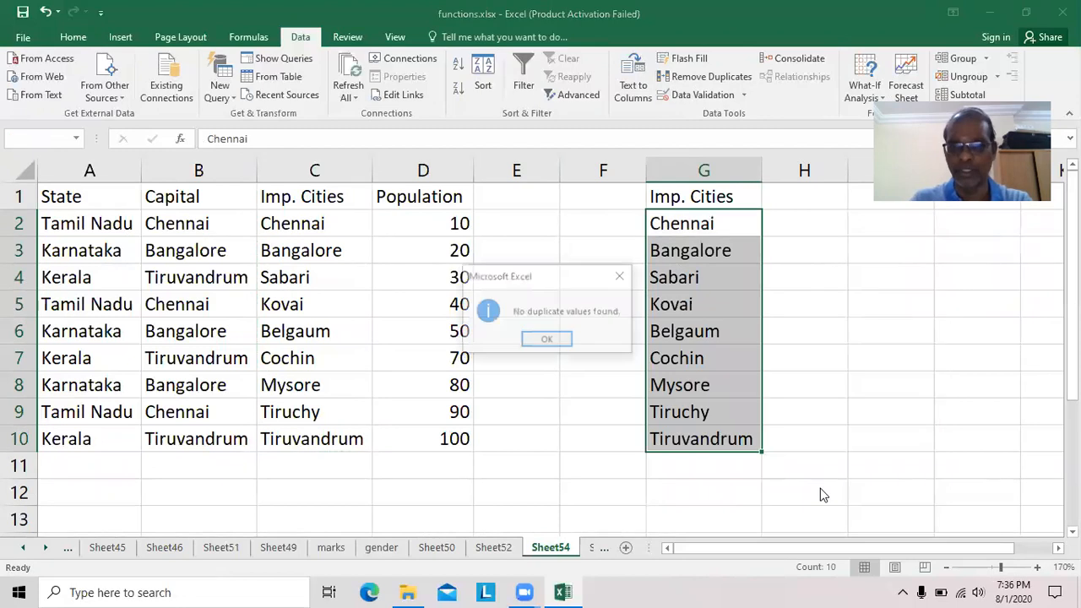
pyautogui.click(551, 339)
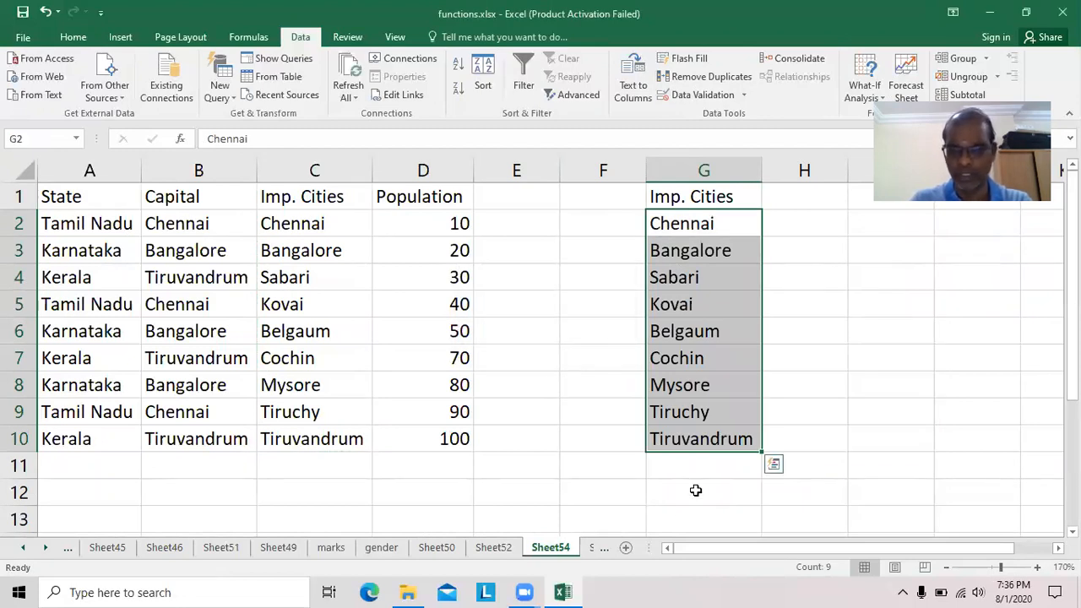
# Append Chennai, Mumbai and Kovai to the Imp. Cities list in cells G11 to G13
pyautogui.click(691, 465)
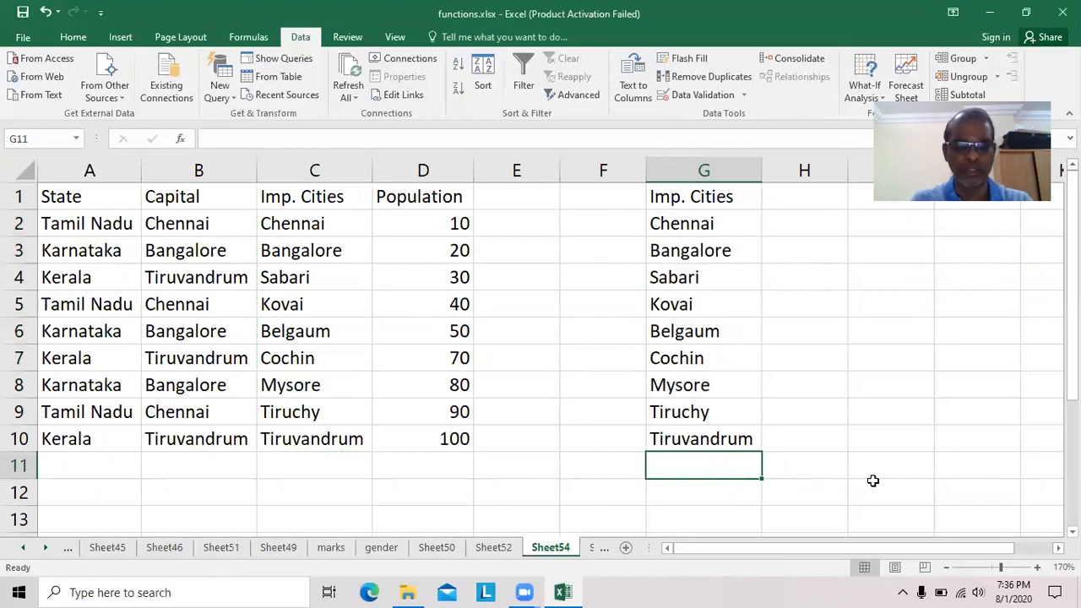
pyautogui.write('Che')
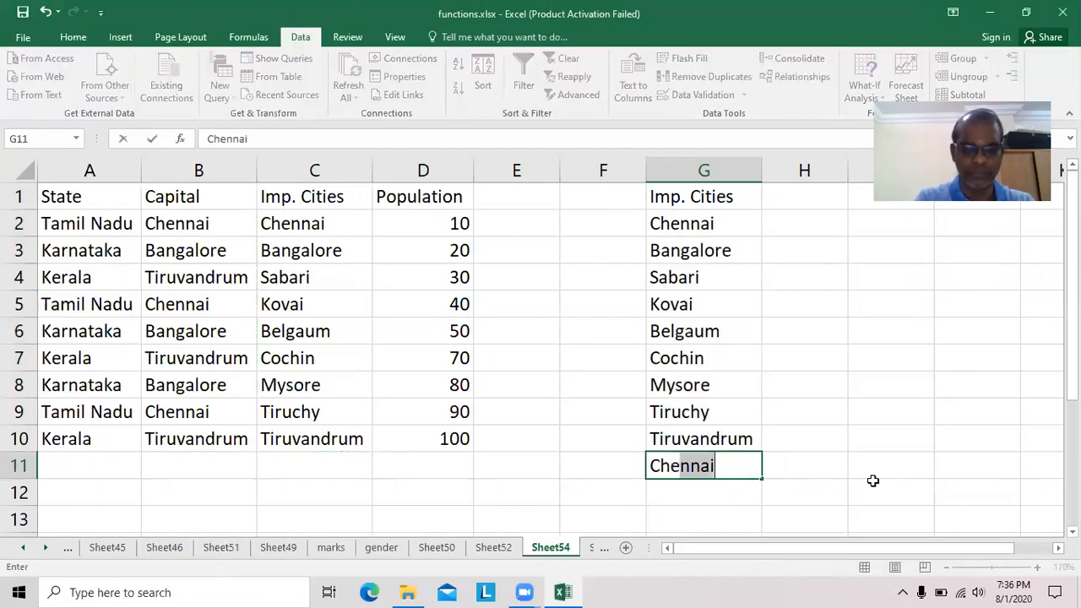
pyautogui.press('Return')
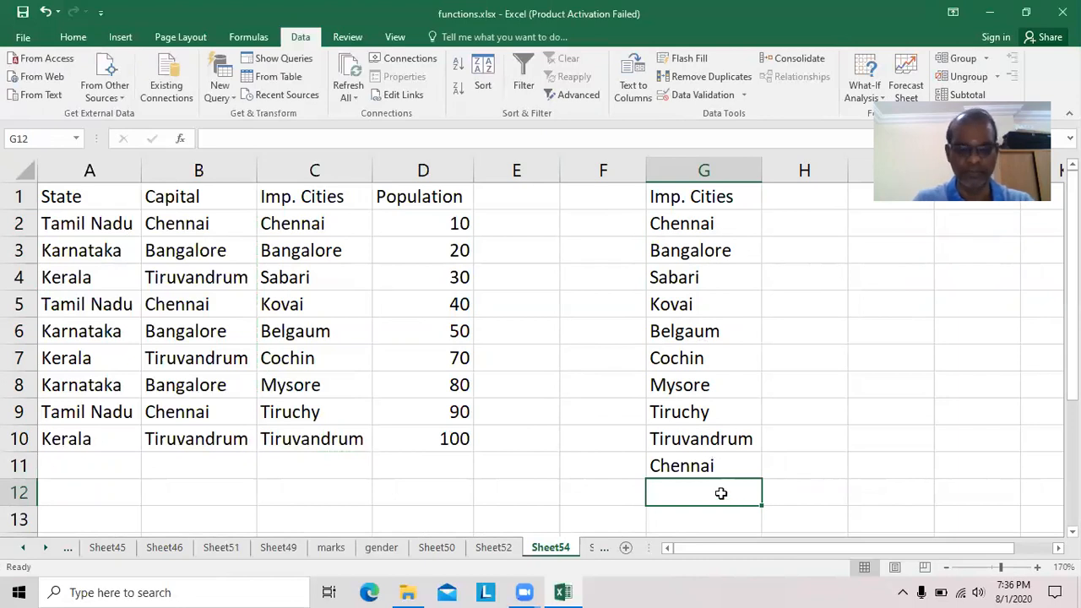
pyautogui.write('MUmab')
pyautogui.press('BackSpace')
pyautogui.press('BackSpace')
pyautogui.press('BackSpace')
pyautogui.press('BackSpace')
pyautogui.write('umbai')
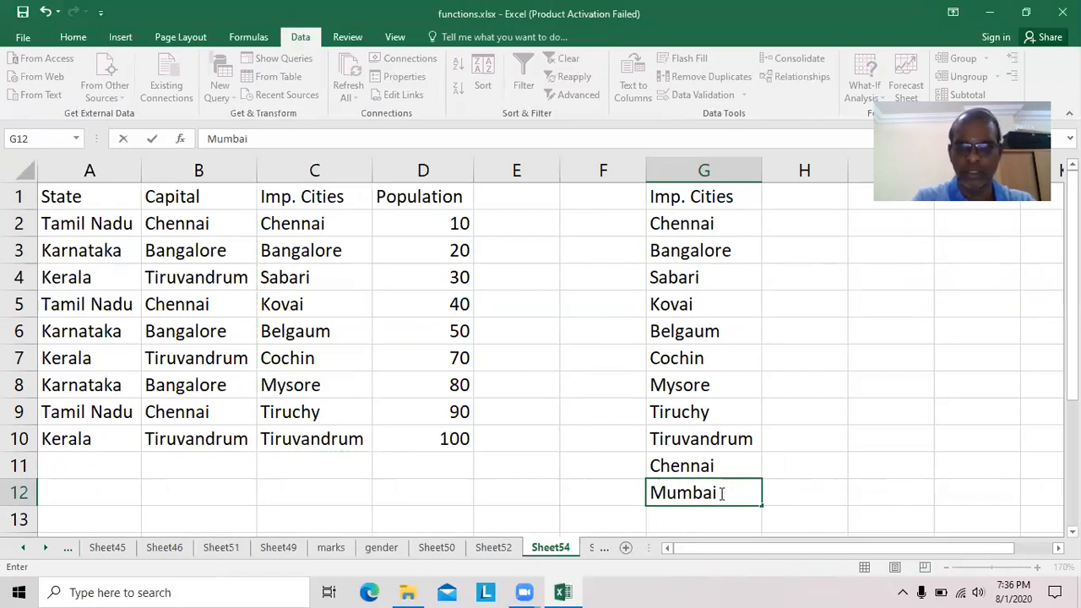
pyautogui.press('Return')
pyautogui.write('Kovai')
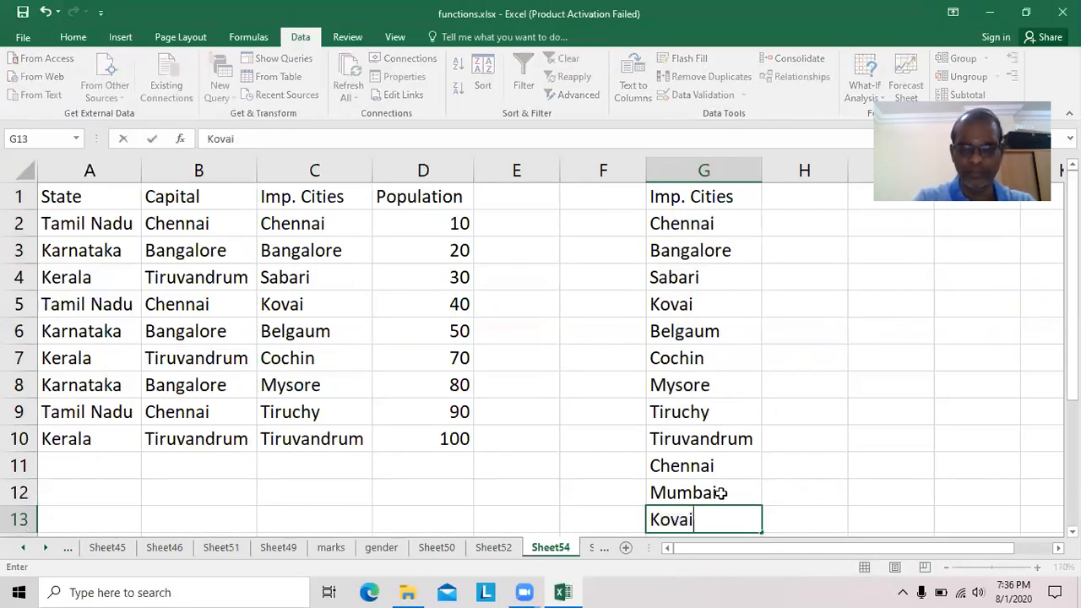
pyautogui.press('Return')
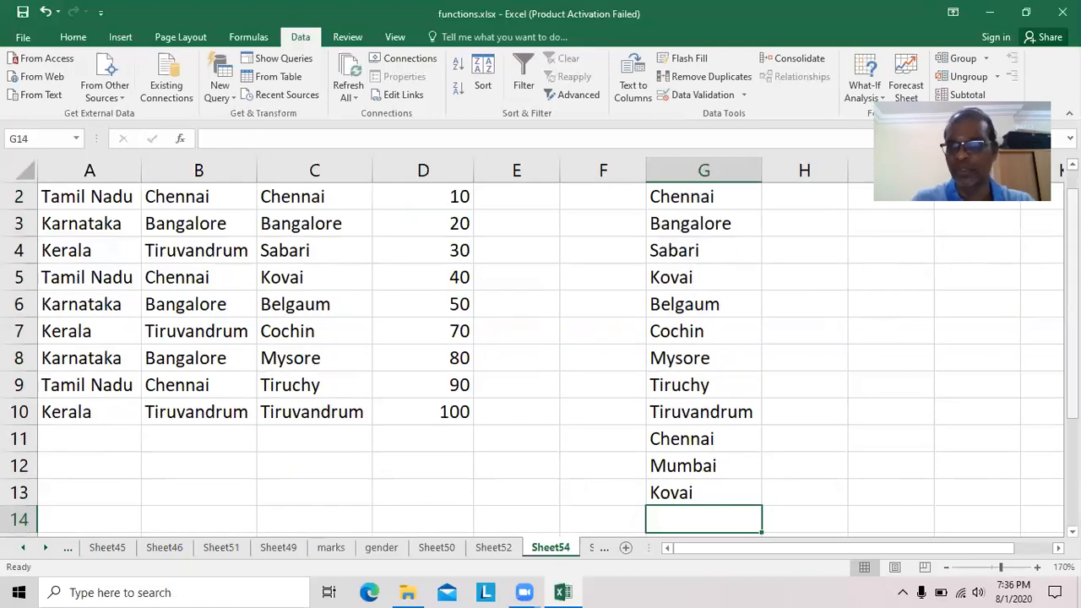
# Run Remove Duplicates on the extended Imp. Cities list in G1:G13, treating the first row as a header
pyautogui.moveTo(1073, 304); pyautogui.dragTo(1073, 284)
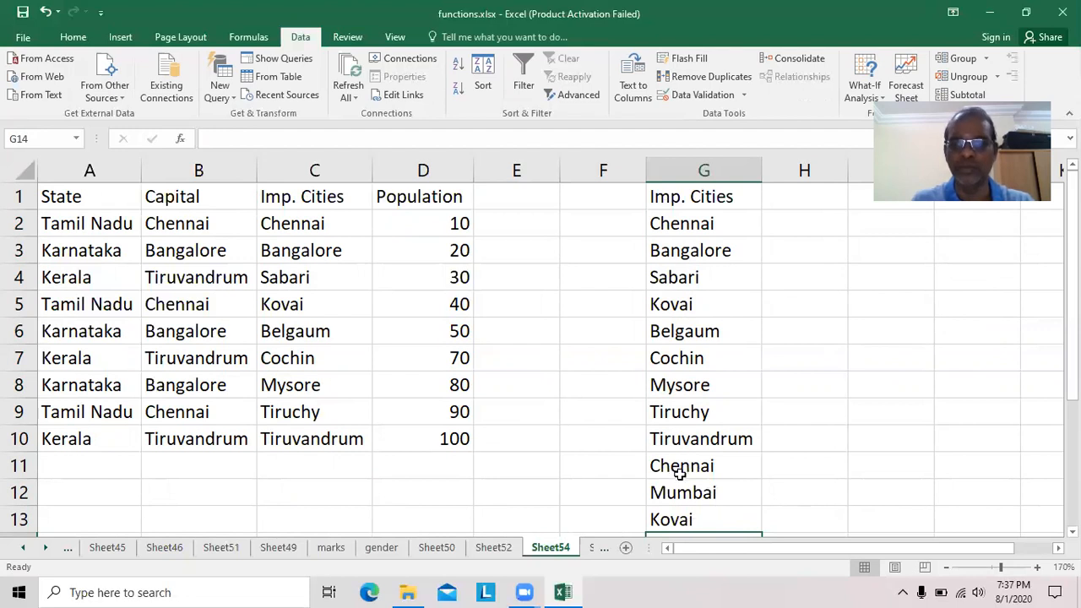
pyautogui.moveTo(689, 196); pyautogui.dragTo(719, 516)
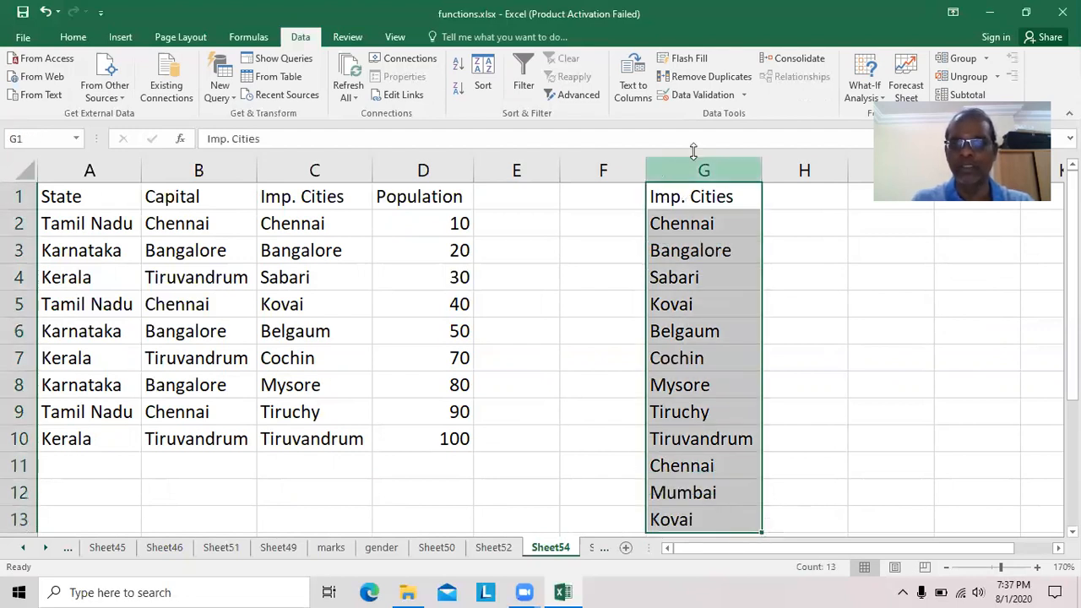
pyautogui.click(714, 78)
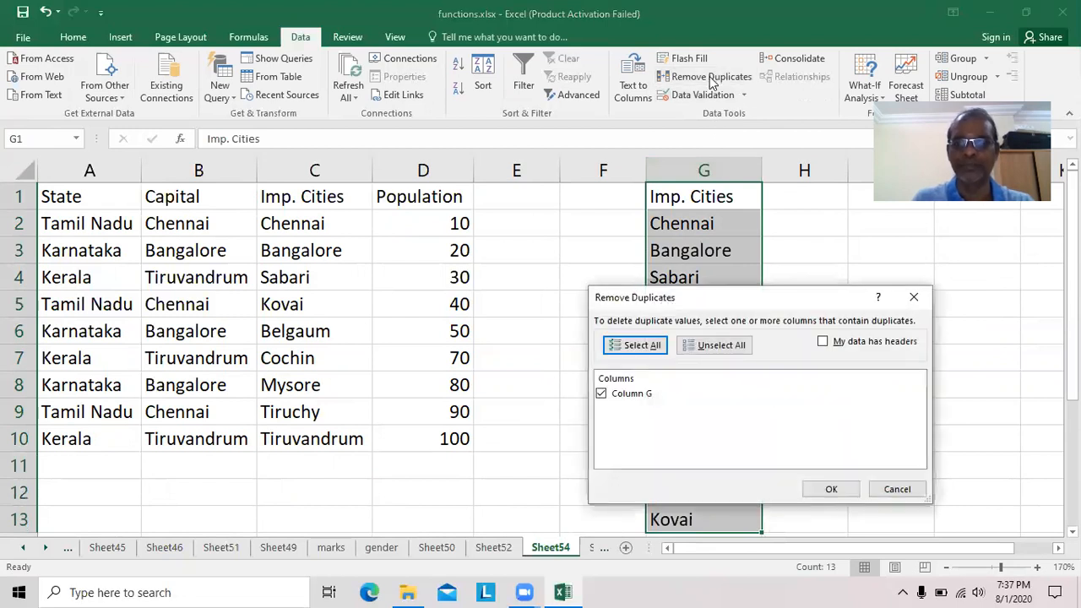
pyautogui.click(824, 343)
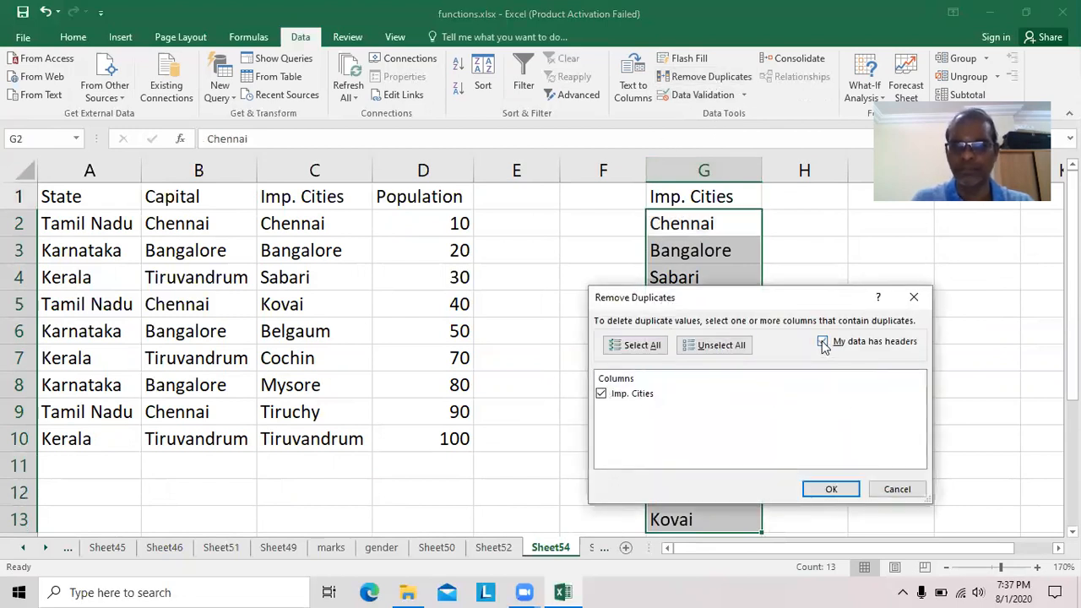
pyautogui.click(832, 489)
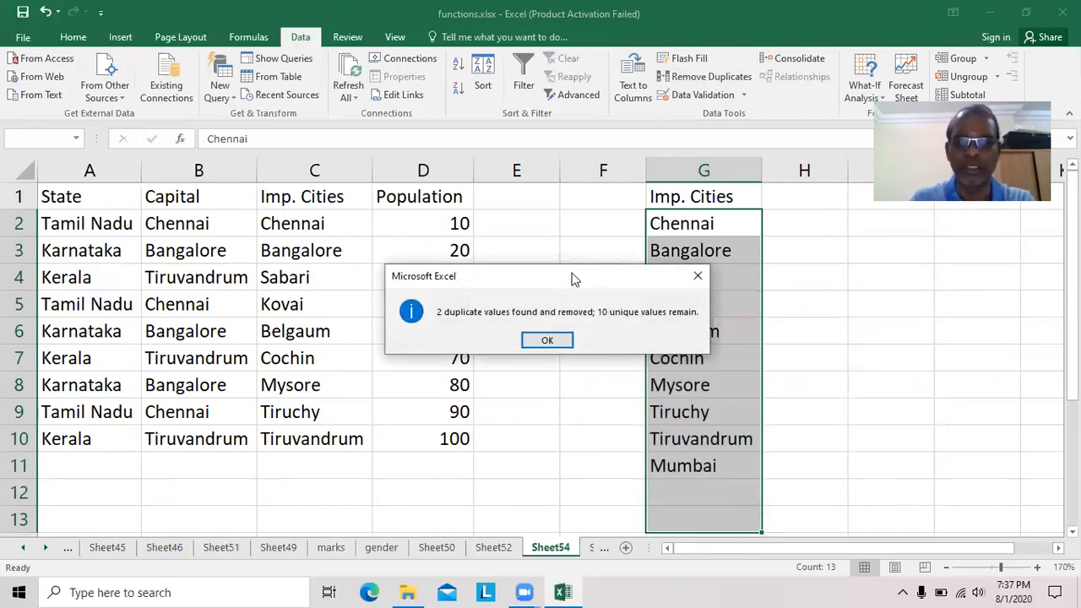
pyautogui.moveTo(571, 279); pyautogui.dragTo(479, 244)
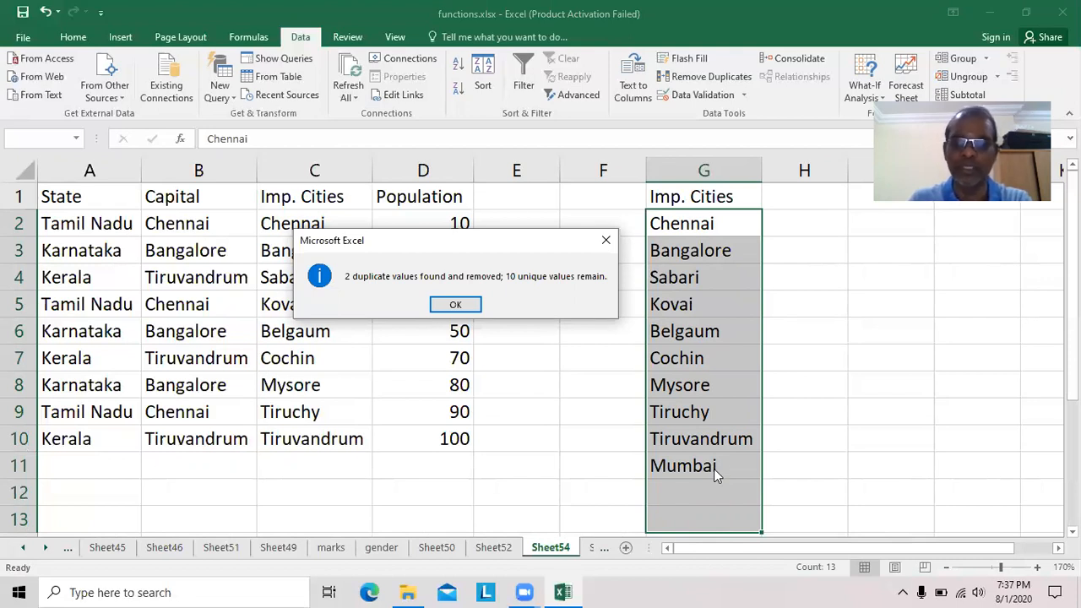
pyautogui.click(458, 305)
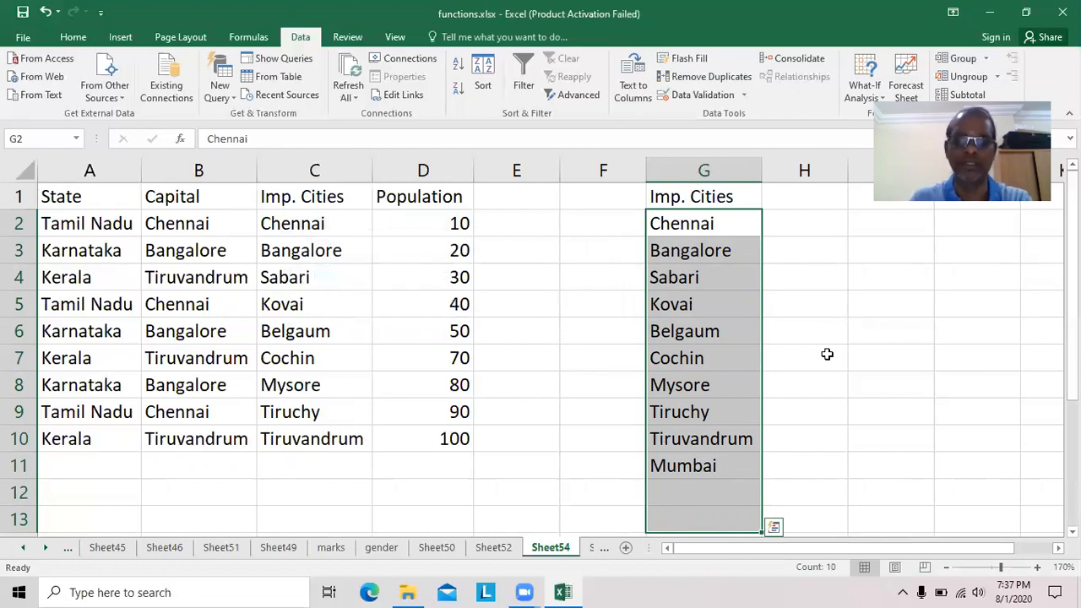
pyautogui.click(874, 378)
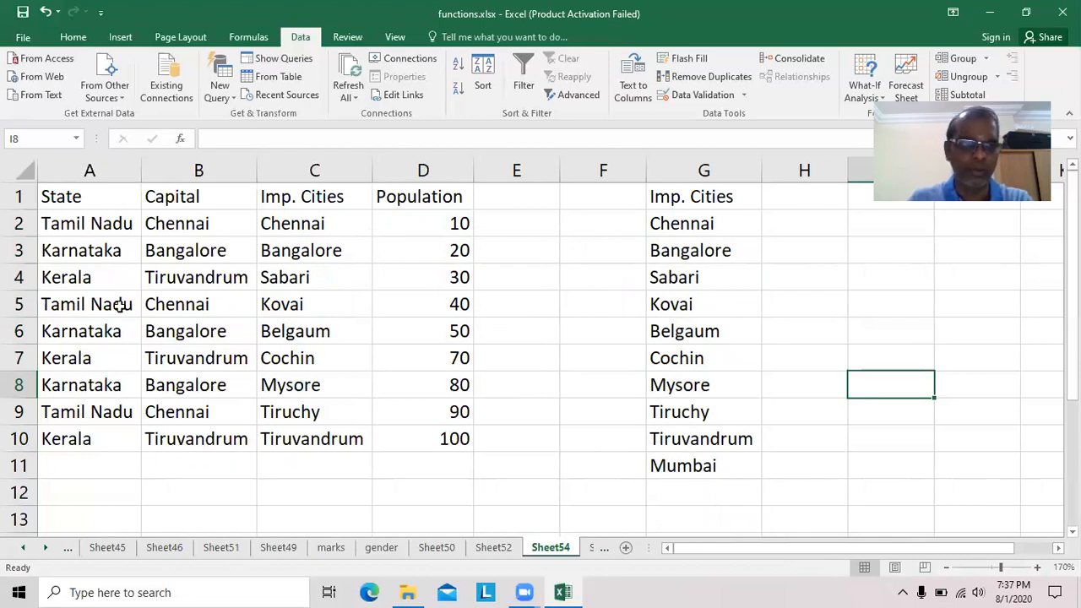
# Add a record in row 11 of the state table: Tamil Nadu, Chennai, Chennai, 10
pyautogui.click(80, 464)
pyautogui.write('Tamil')
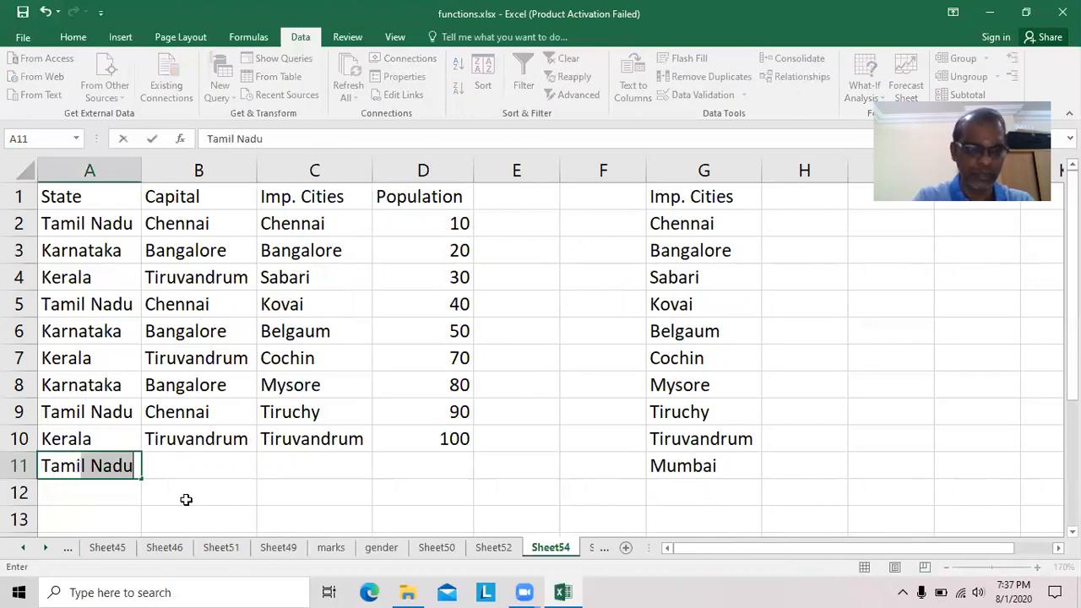
pyautogui.press('Tab')
pyautogui.write('C')
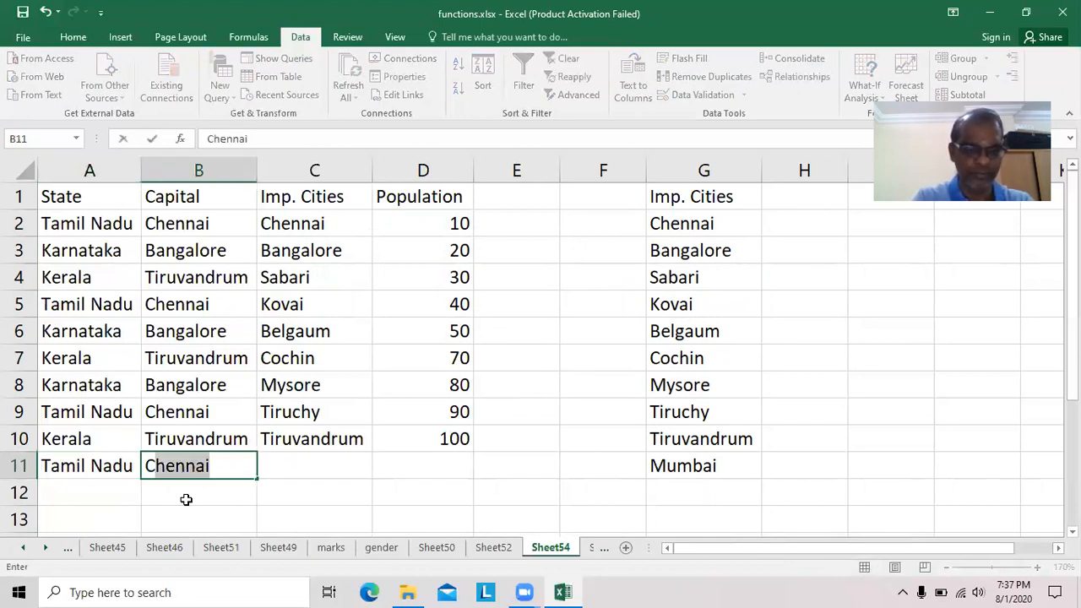
pyautogui.press('Tab')
pyautogui.write('Che')
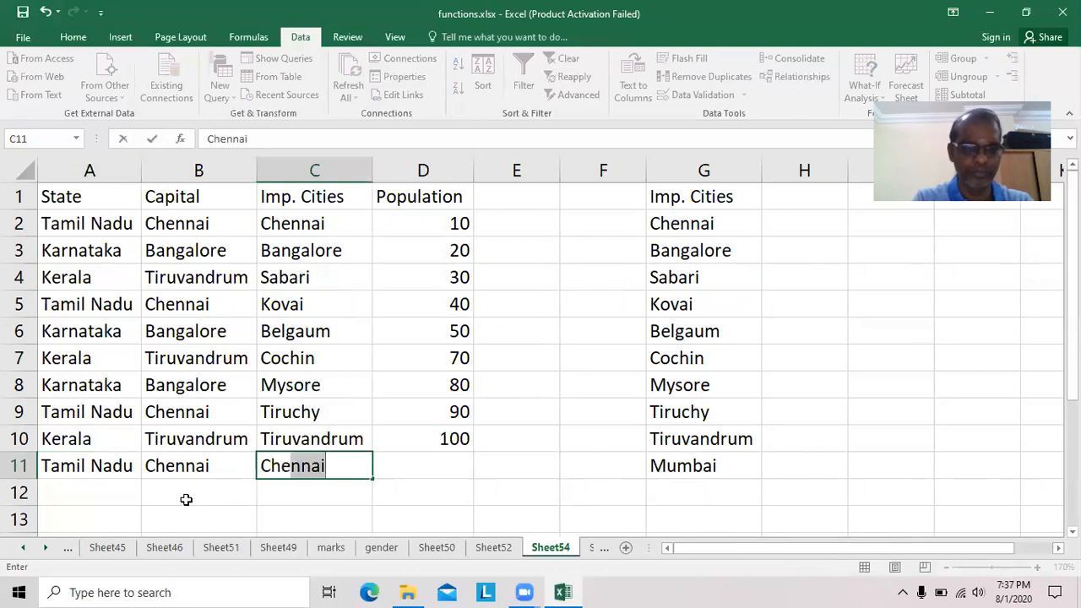
pyautogui.press('Tab')
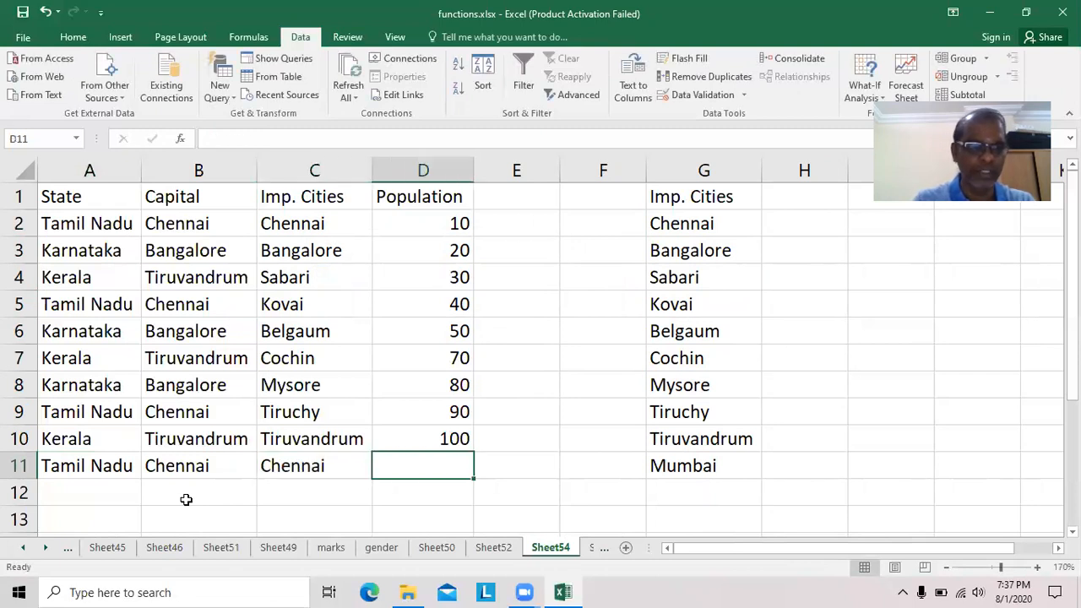
pyautogui.write('10')
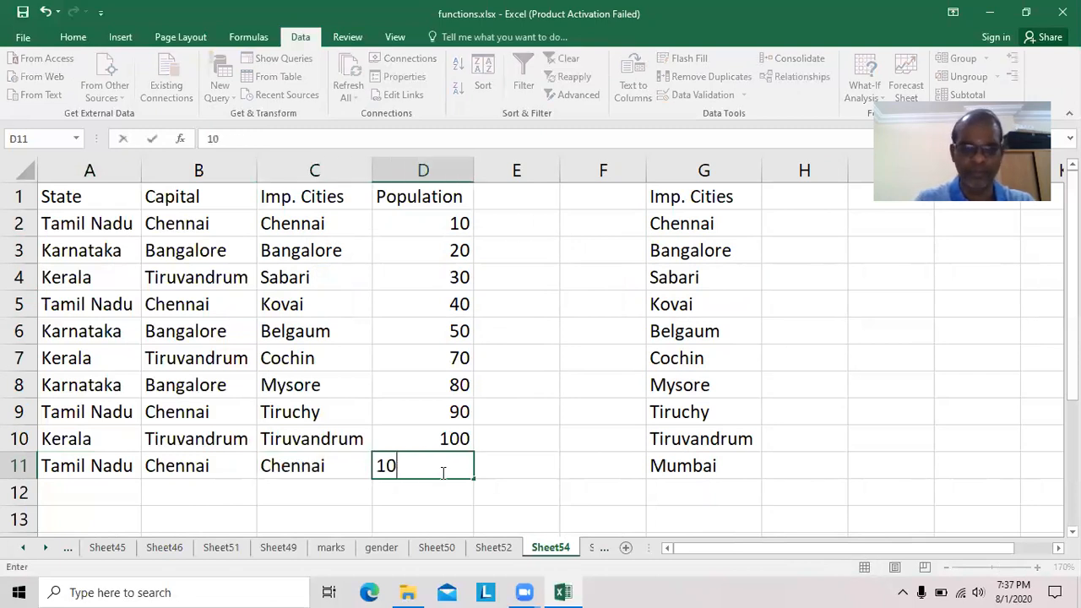
pyautogui.press('Return')
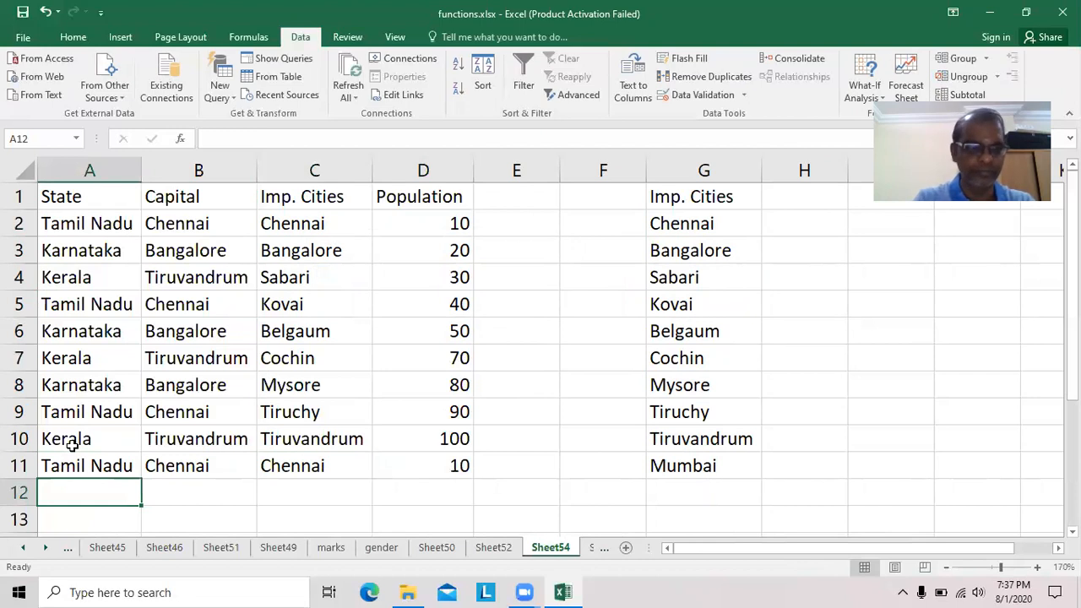
# Add a record in row 12 of the state table: Kerala, Tiruvandrum, Tiruvandrum, 100
pyautogui.write('Kerala')
pyautogui.press('Tab')
pyautogui.write('Tiruvandrum')
pyautogui.press('Tab')
pyautogui.write('T')
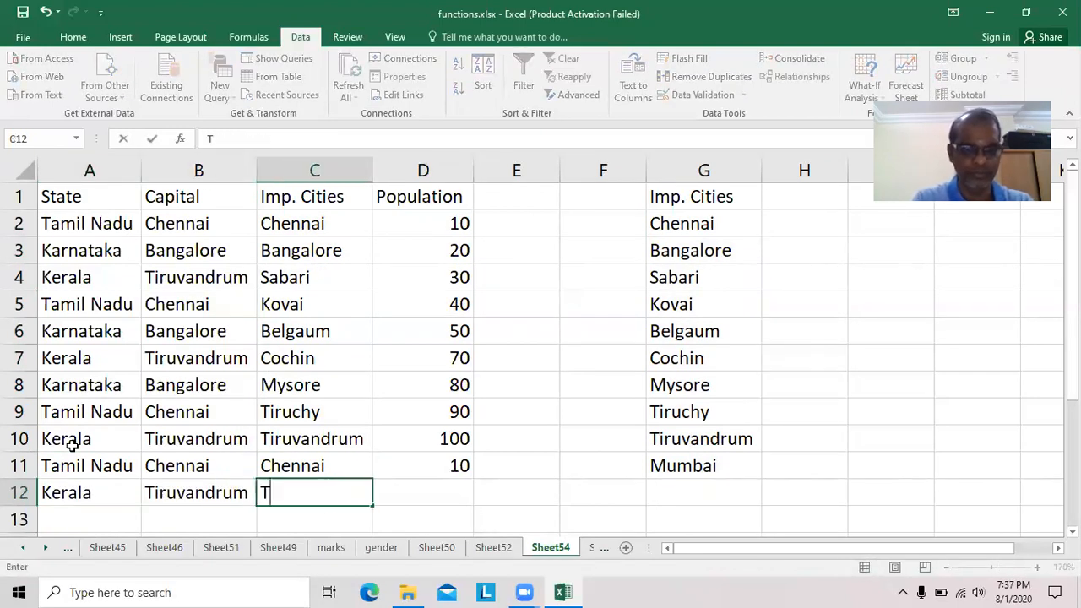
pyautogui.write('ir')
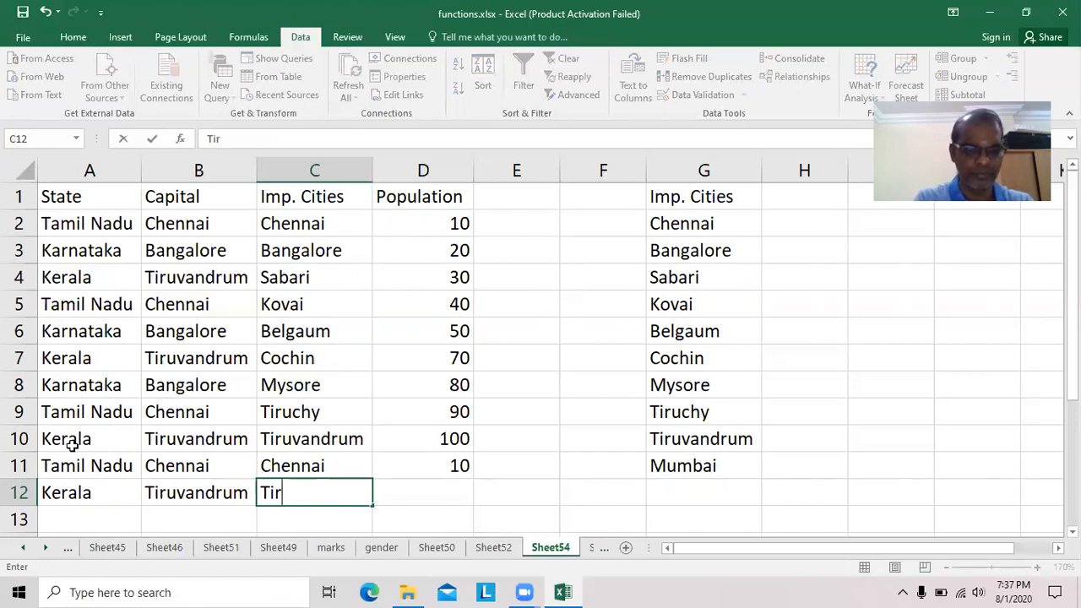
pyautogui.write('uv')
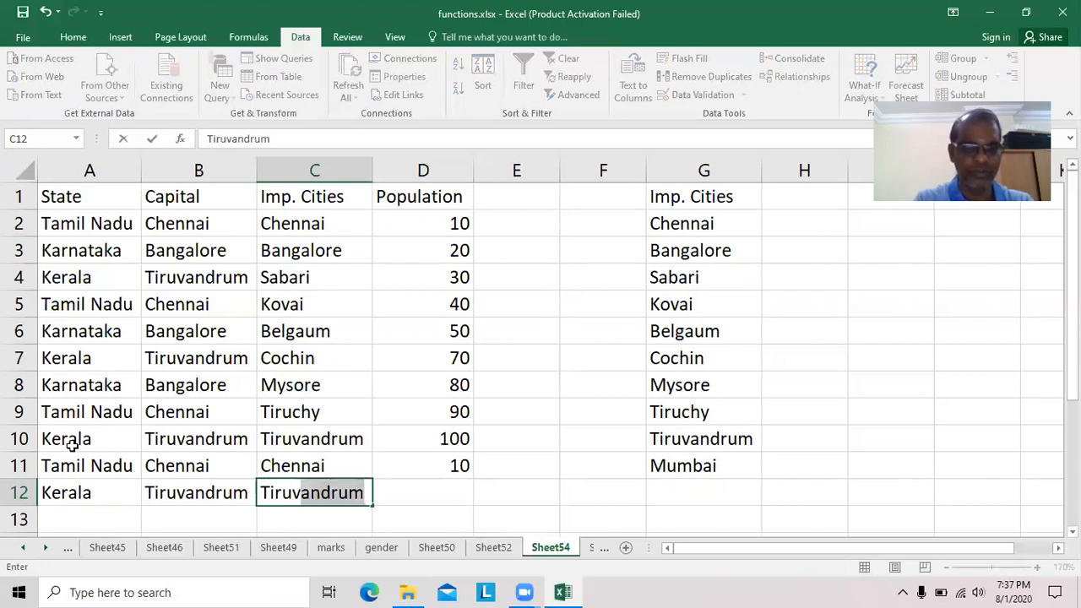
pyautogui.press('Tab')
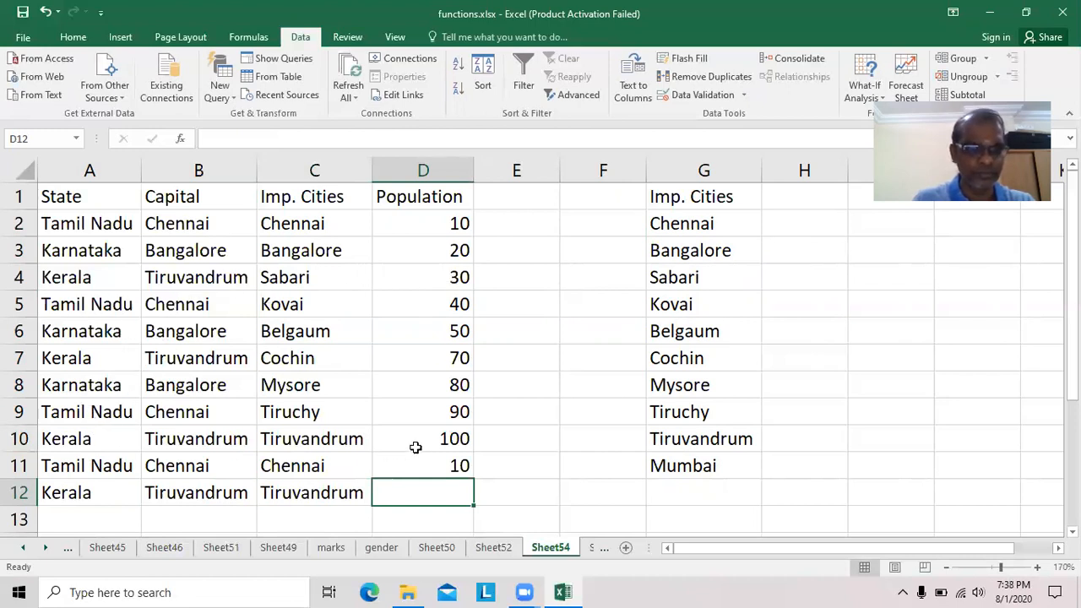
pyautogui.write('100')
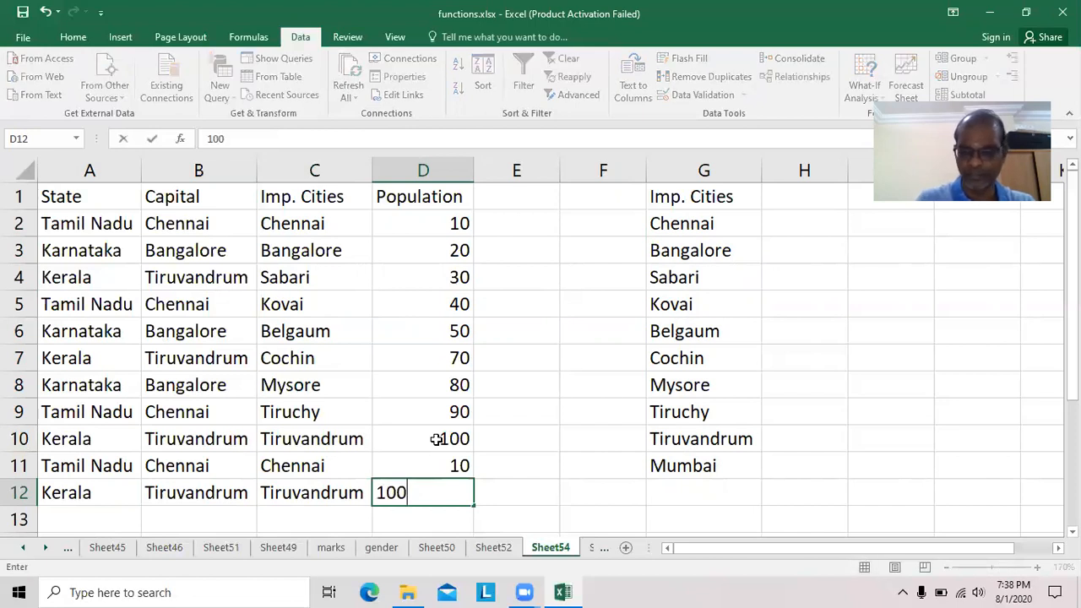
pyautogui.press('Return')
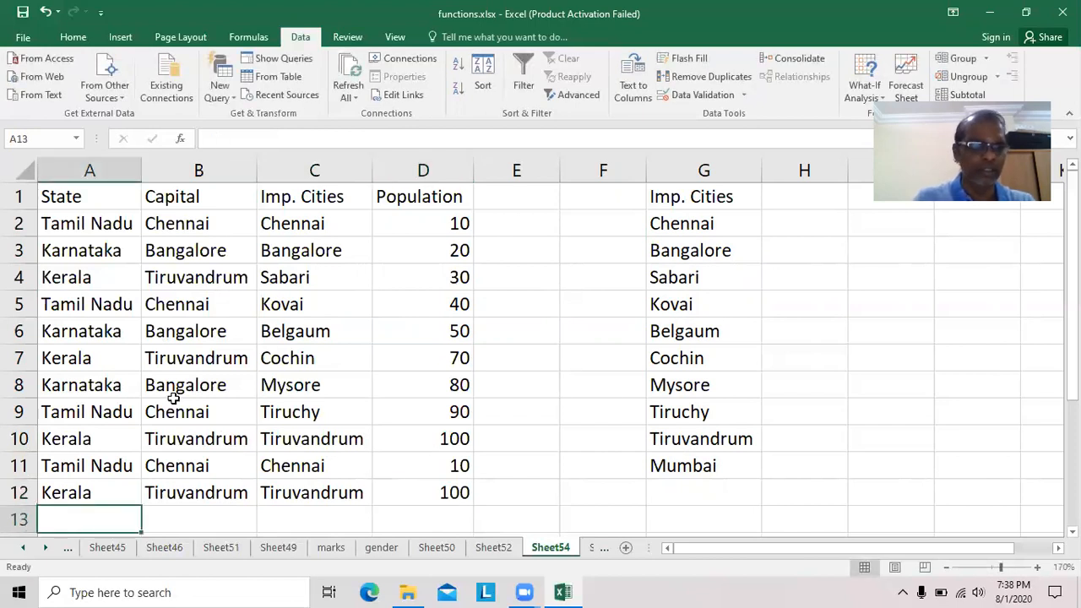
# Add a record in row 13 of the state table: Karnataka, Bangalore, Belgaum, 55
pyautogui.write('Karnataka')
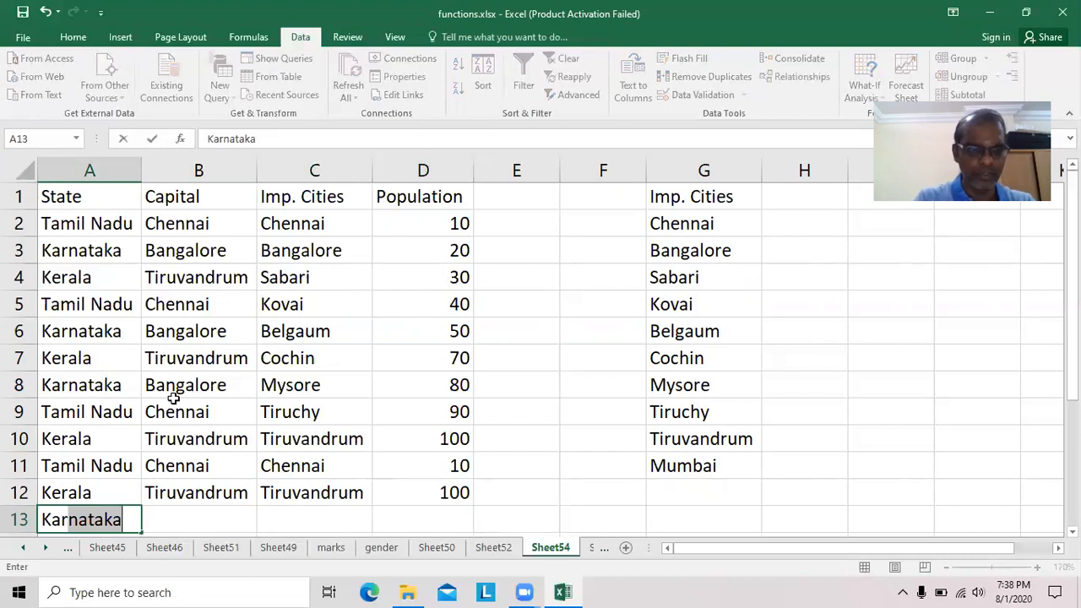
pyautogui.press('Tab')
pyautogui.write('B')
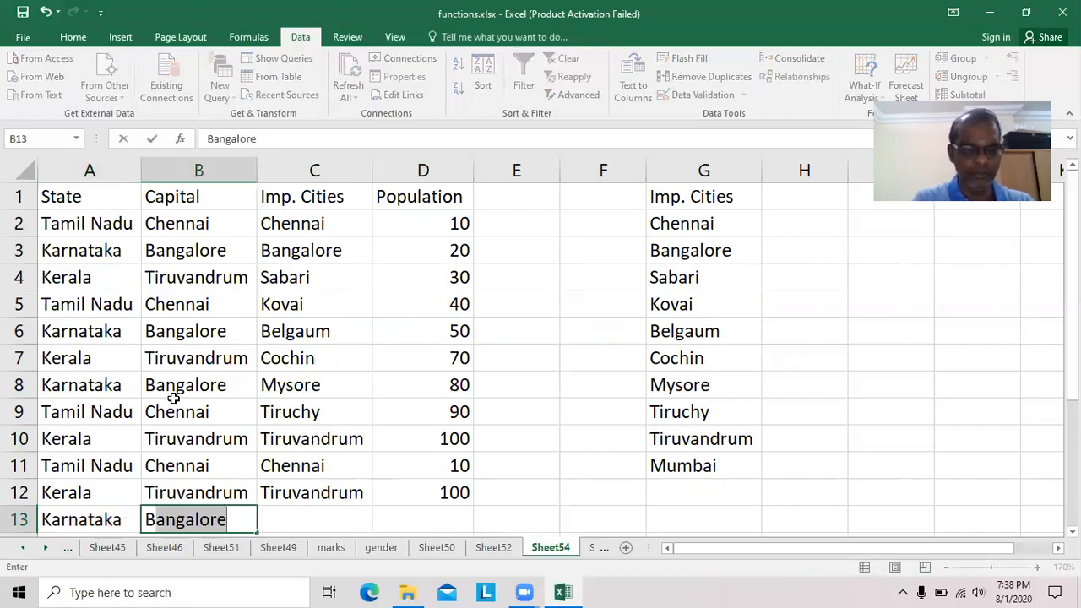
pyautogui.press('Tab')
pyautogui.write('Belga')
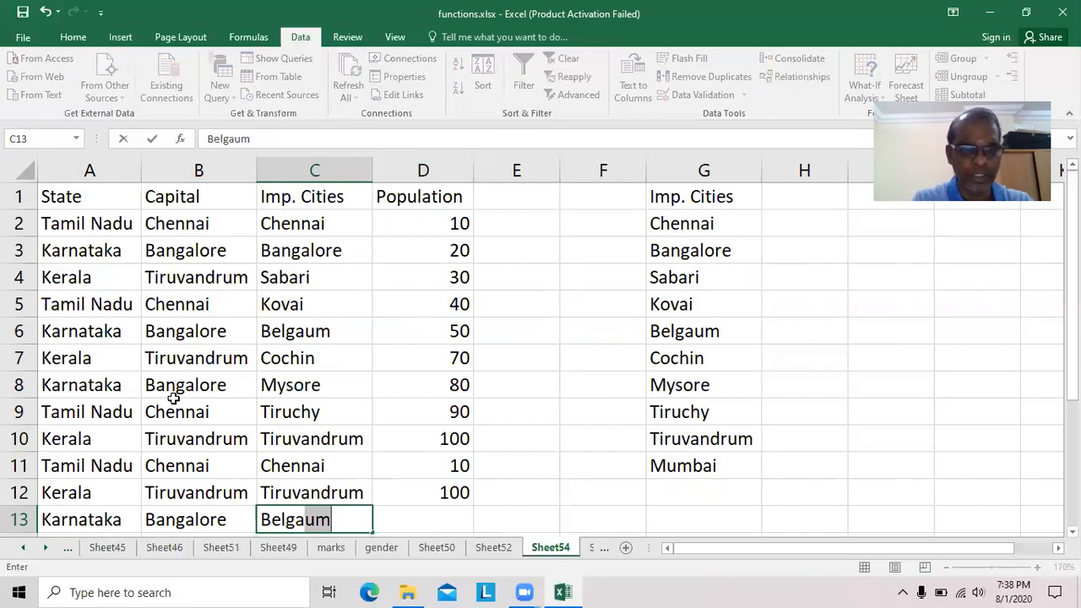
pyautogui.press('Tab')
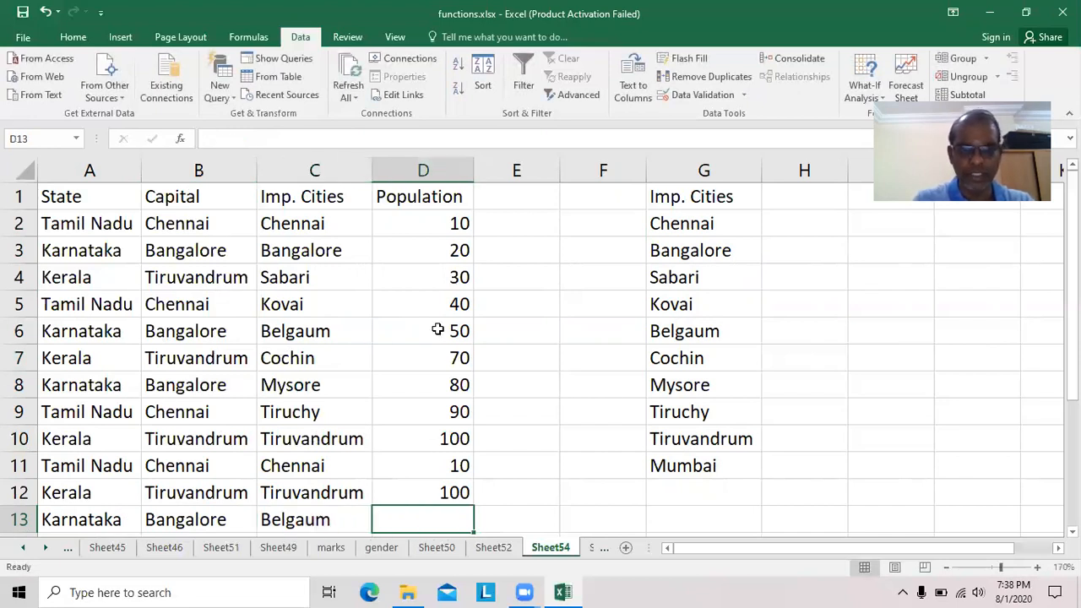
pyautogui.write('55')
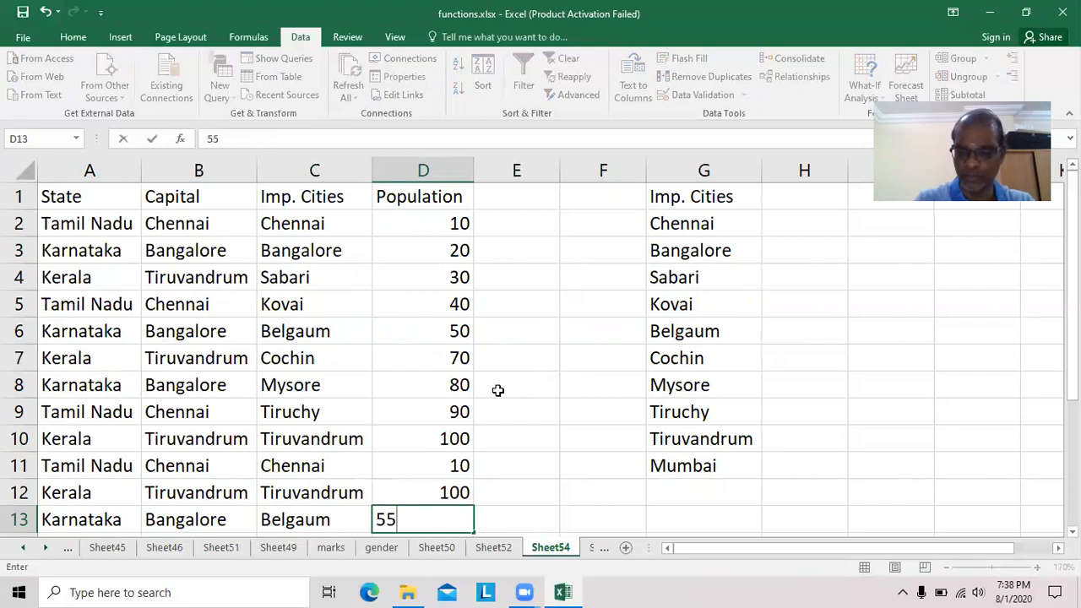
pyautogui.press('Return')
# Run Remove Duplicates on the state table A1:D13 with headers, comparing the State, Capital, Imp. Cities and Population columns
pyautogui.moveTo(1073, 290); pyautogui.dragTo(1073, 270)
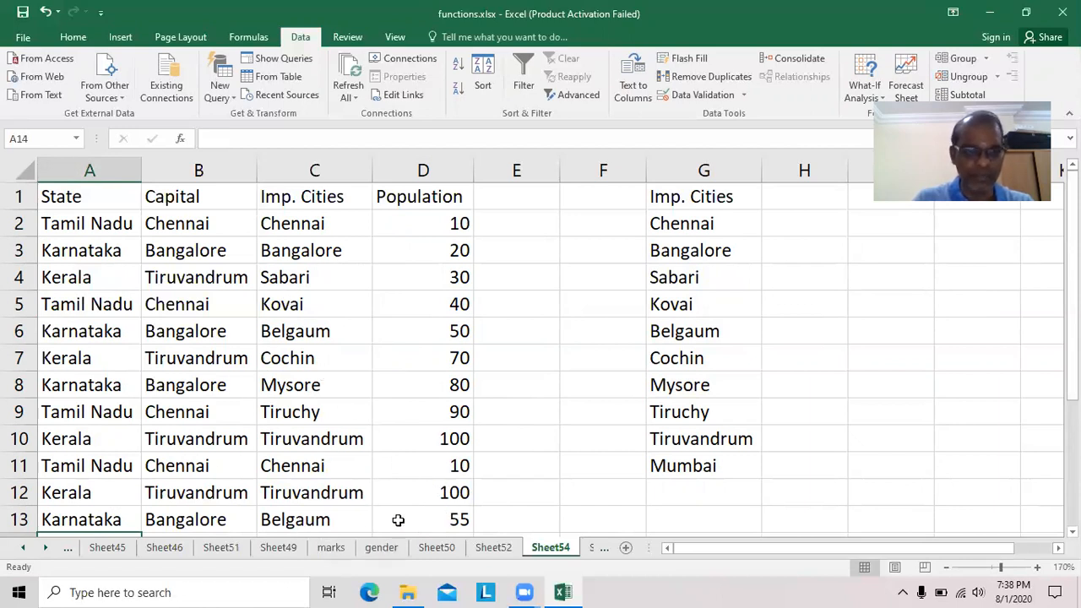
pyautogui.moveTo(118, 199); pyautogui.dragTo(420, 516)
pyautogui.click(706, 77)
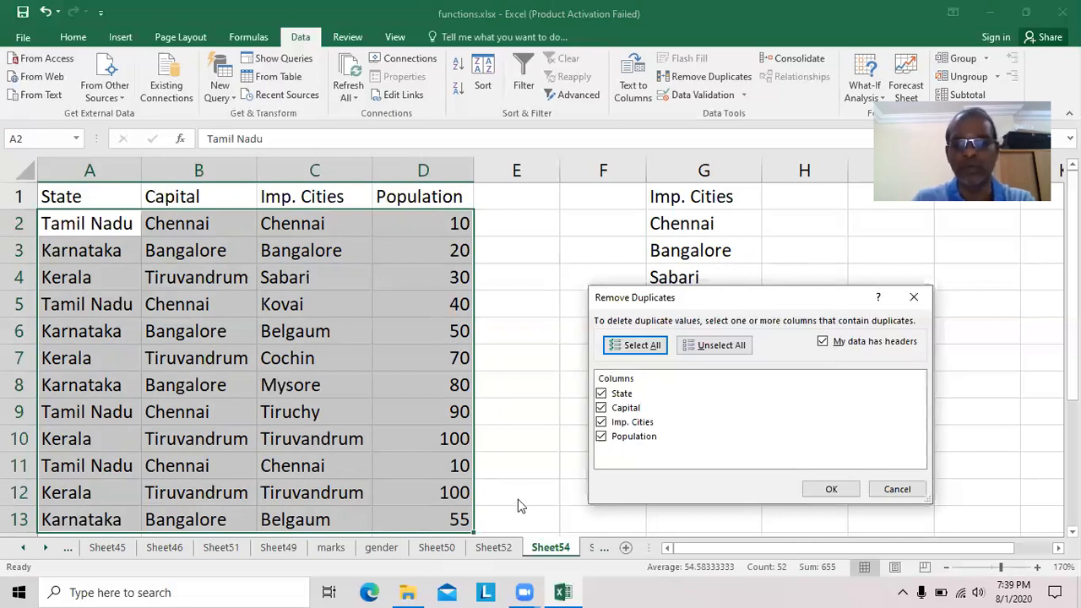
pyautogui.click(602, 438)
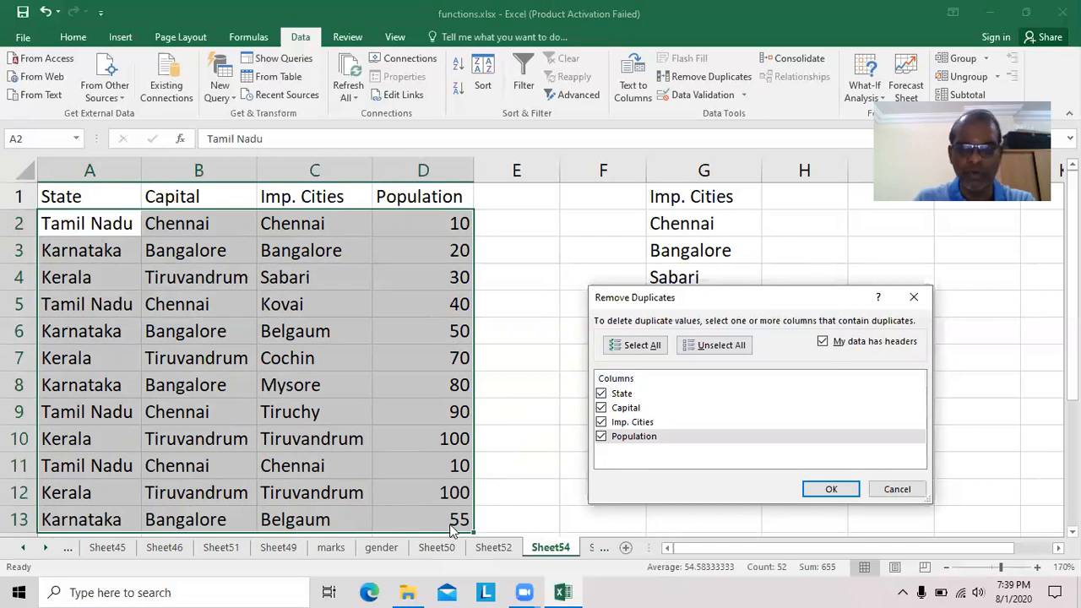
pyautogui.click(844, 491)
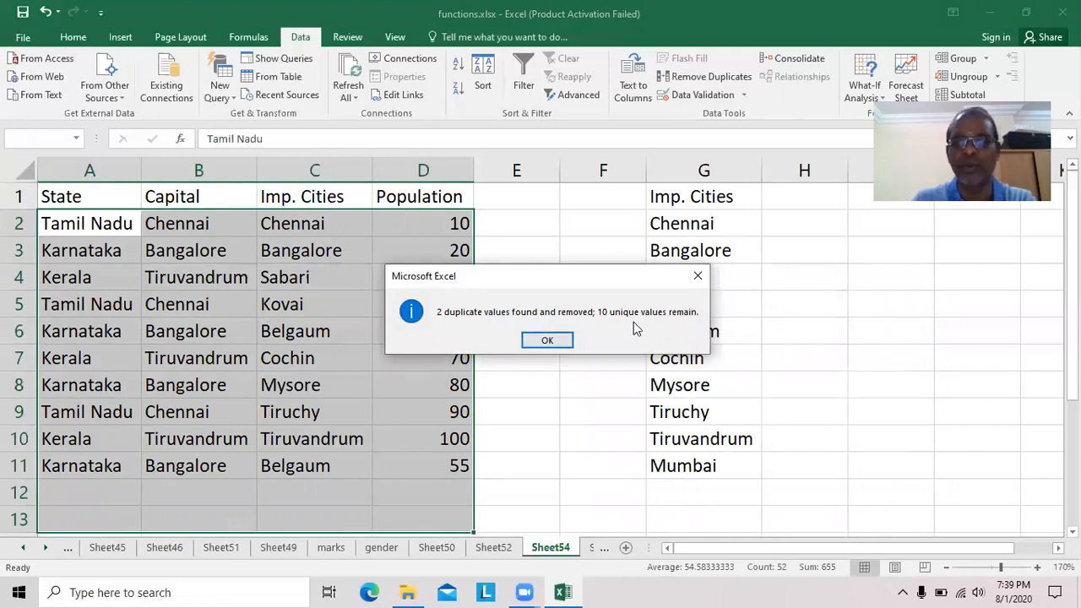
# Close the duplicate-removal summary and check the Population values of the two Karnataka Belgaum records
pyautogui.click(547, 340)
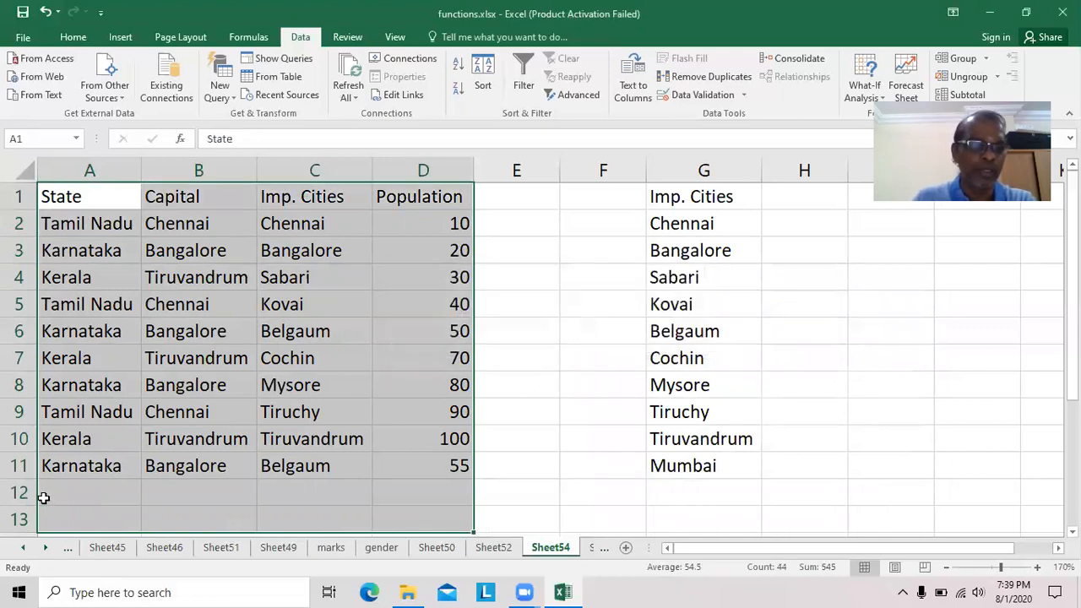
pyautogui.click(439, 469)
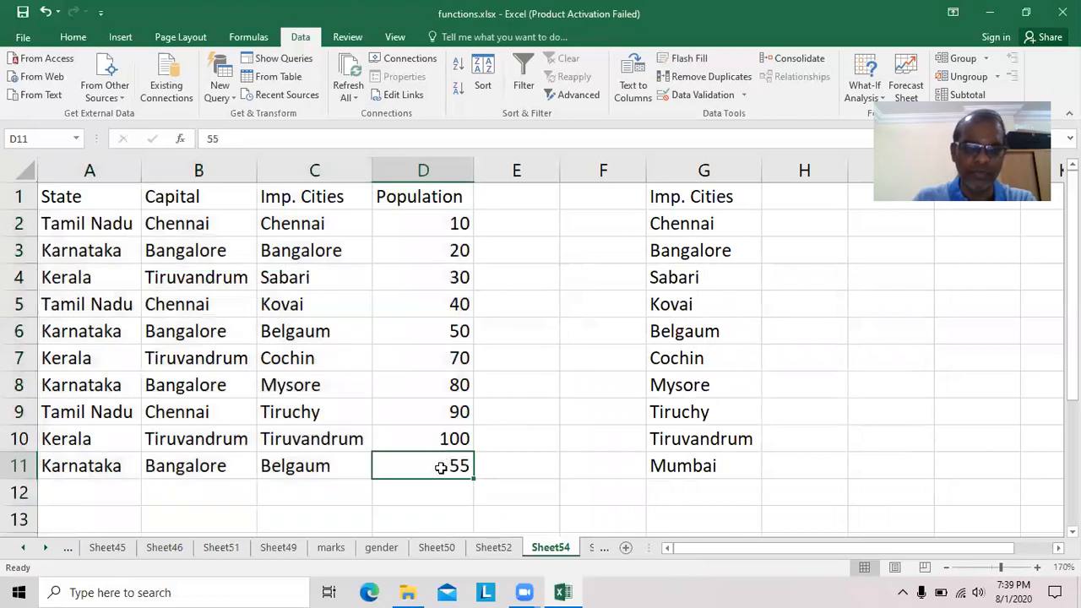
pyautogui.click(460, 332)
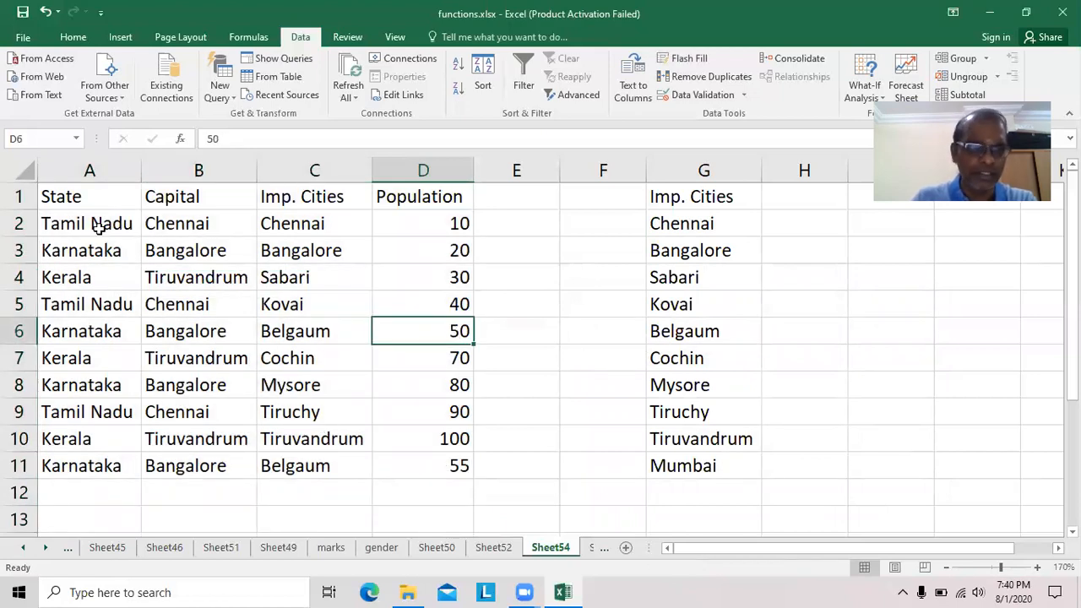
# Run Remove Duplicates on the state table A1:D11 with headers, comparing only the Imp. Cities column
pyautogui.moveTo(81, 196); pyautogui.dragTo(456, 465)
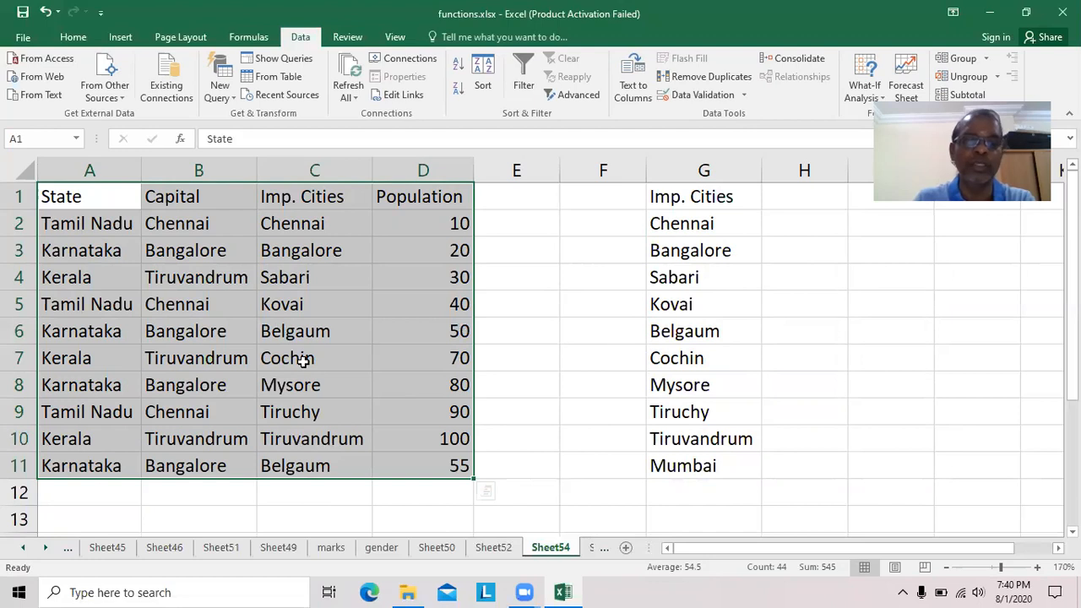
pyautogui.click(701, 76)
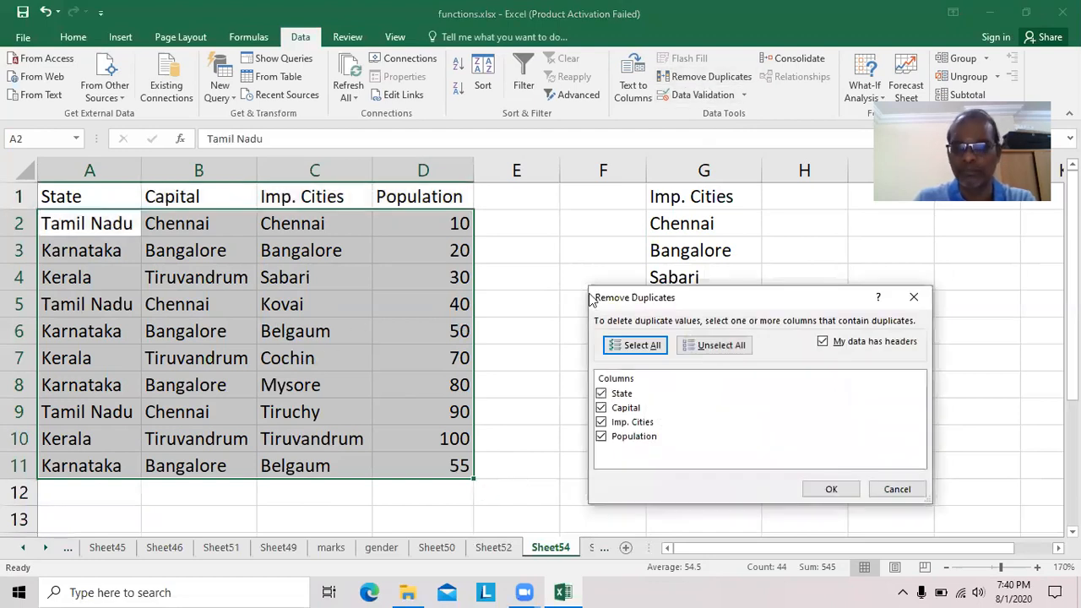
pyautogui.click(602, 437)
pyautogui.click(601, 408)
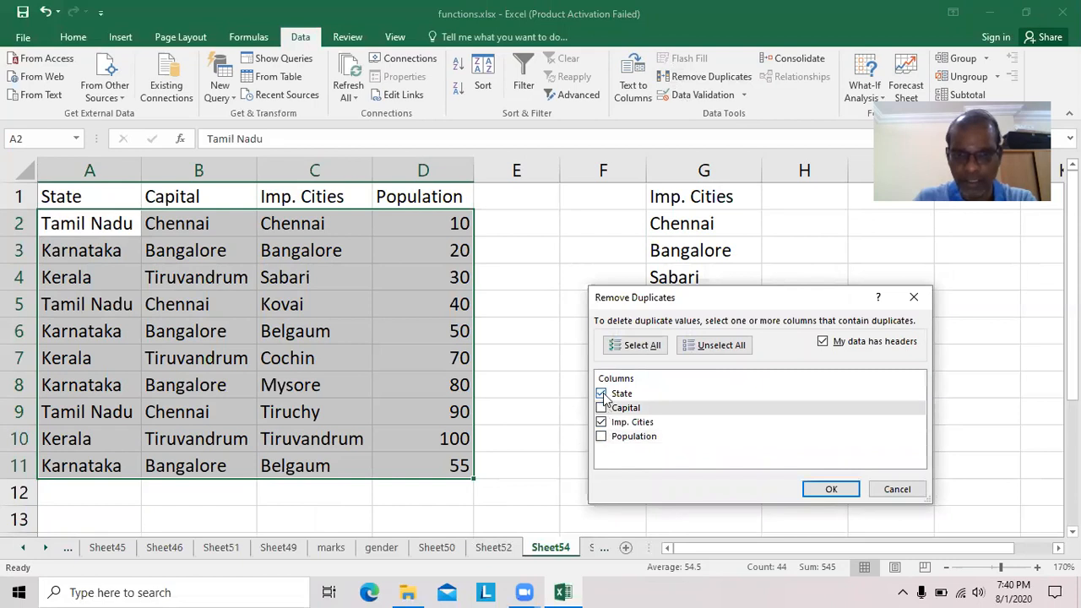
pyautogui.click(602, 394)
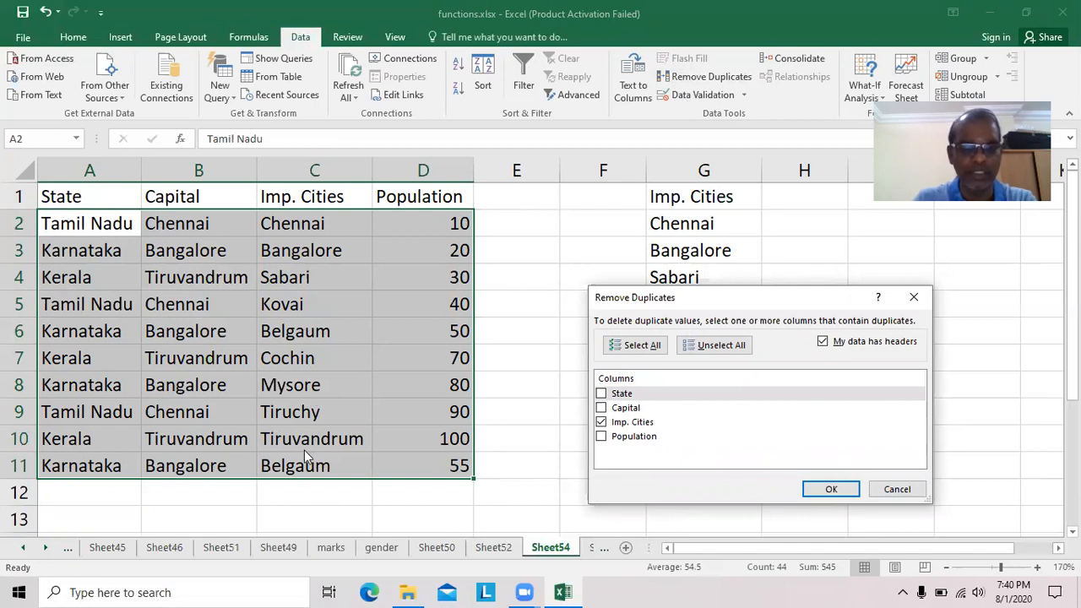
pyautogui.click(831, 490)
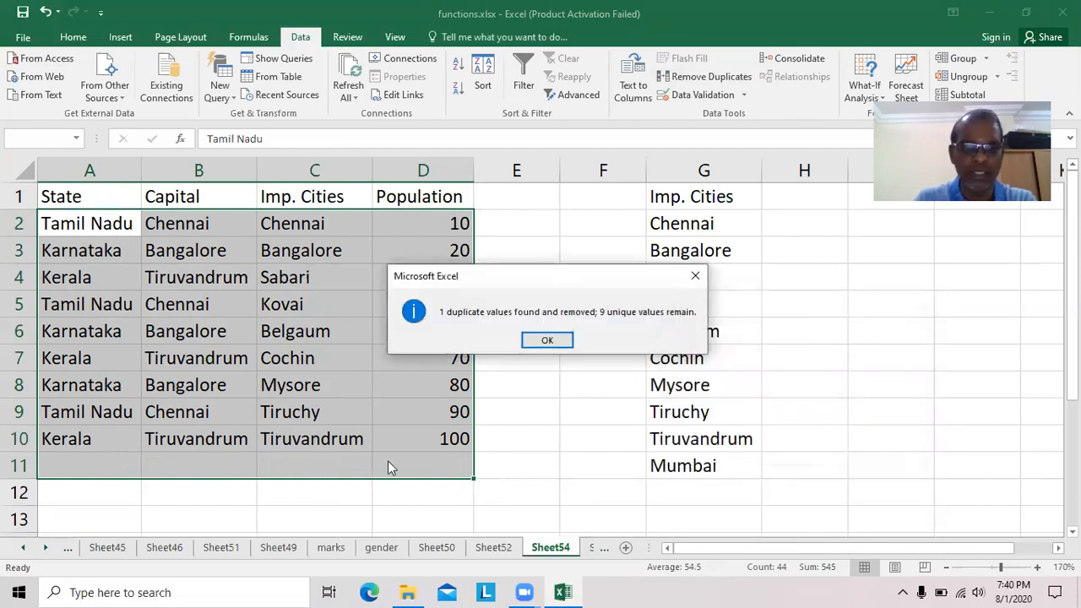
pyautogui.click(554, 339)
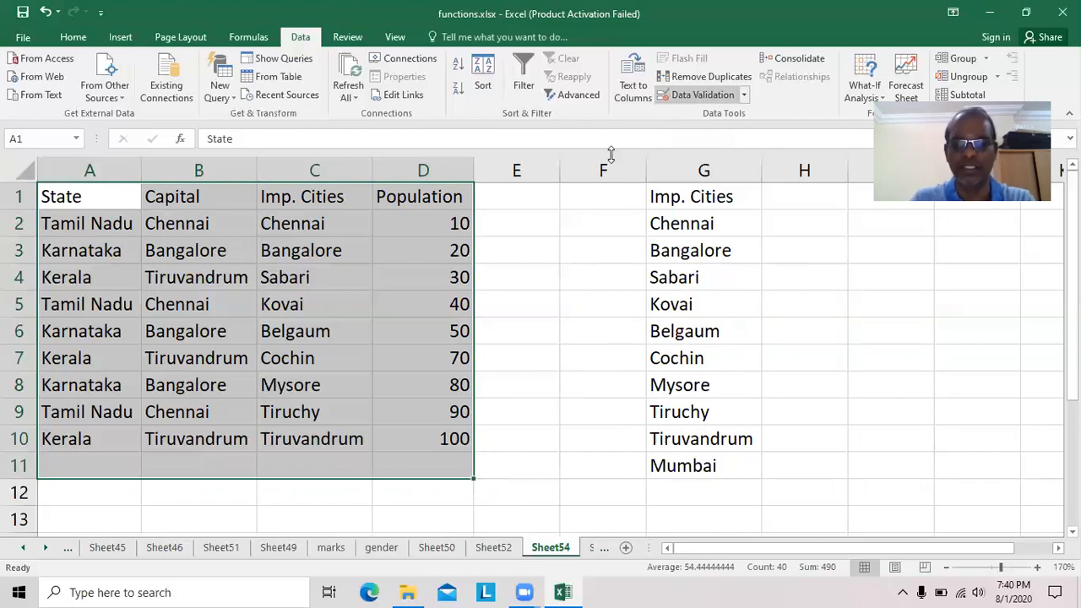
# Add a new worksheet and enter the header Name in cell A1
pyautogui.click(627, 549)
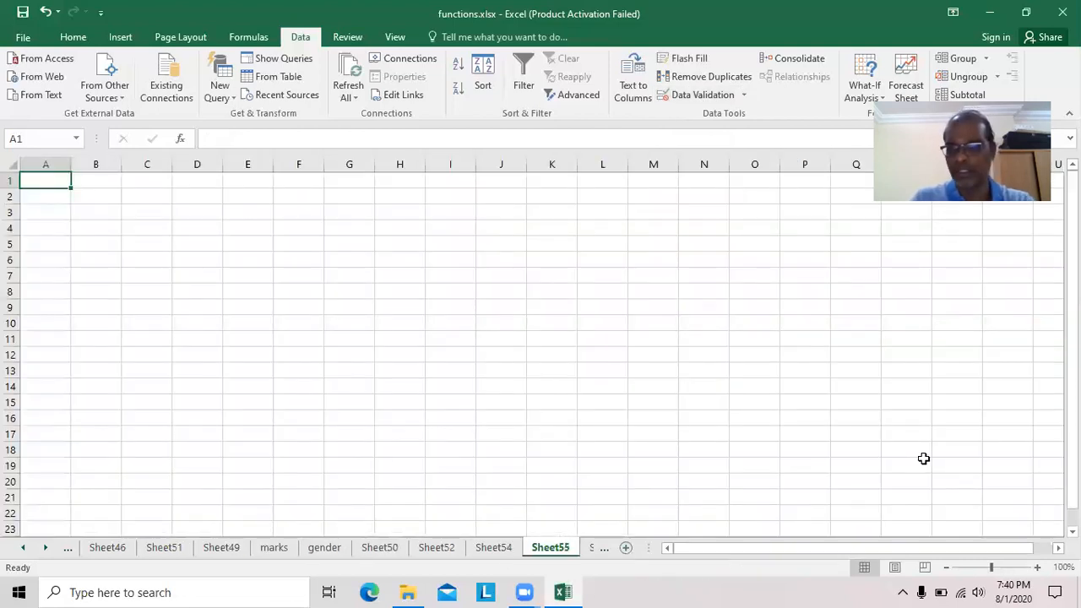
pyautogui.click(1038, 568)
pyautogui.click(1039, 569)
pyautogui.click(1038, 568)
pyautogui.click(1038, 568)
pyautogui.click(1038, 569)
pyautogui.click(1038, 568)
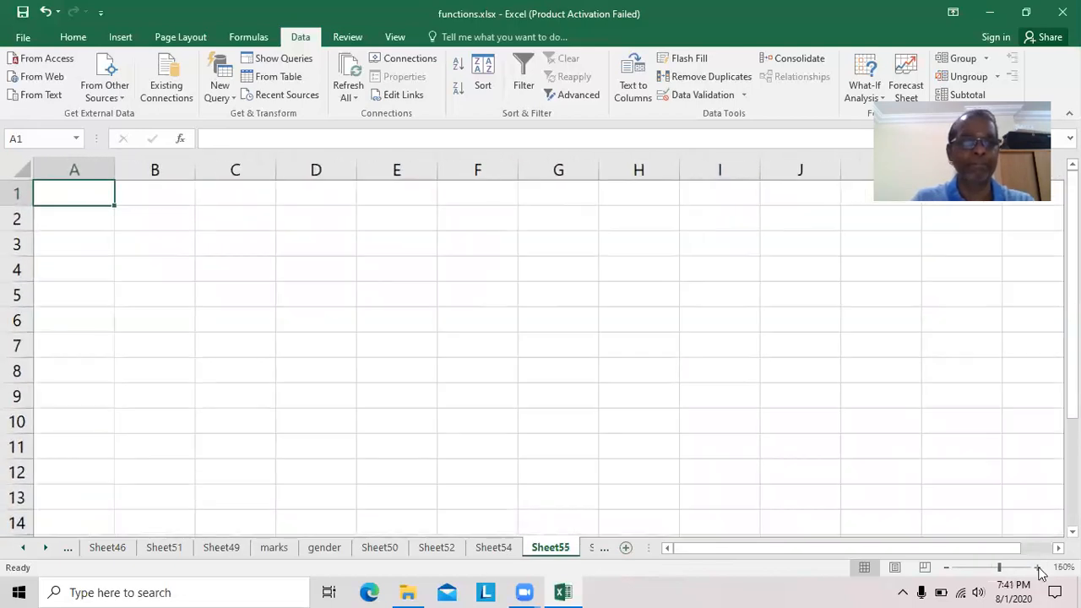
pyautogui.write('Name')
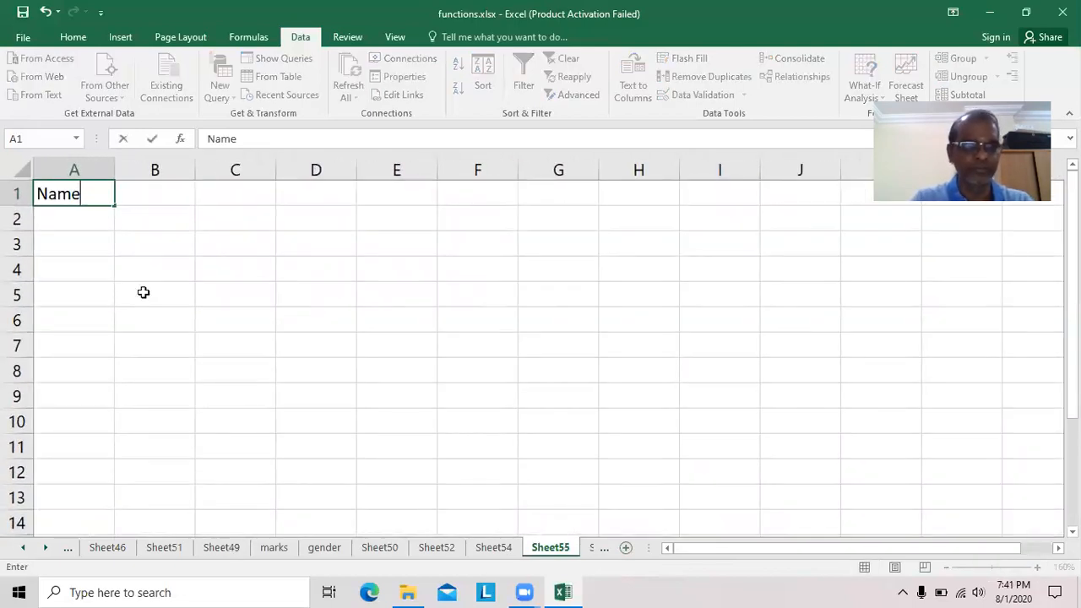
pyautogui.press('Return')
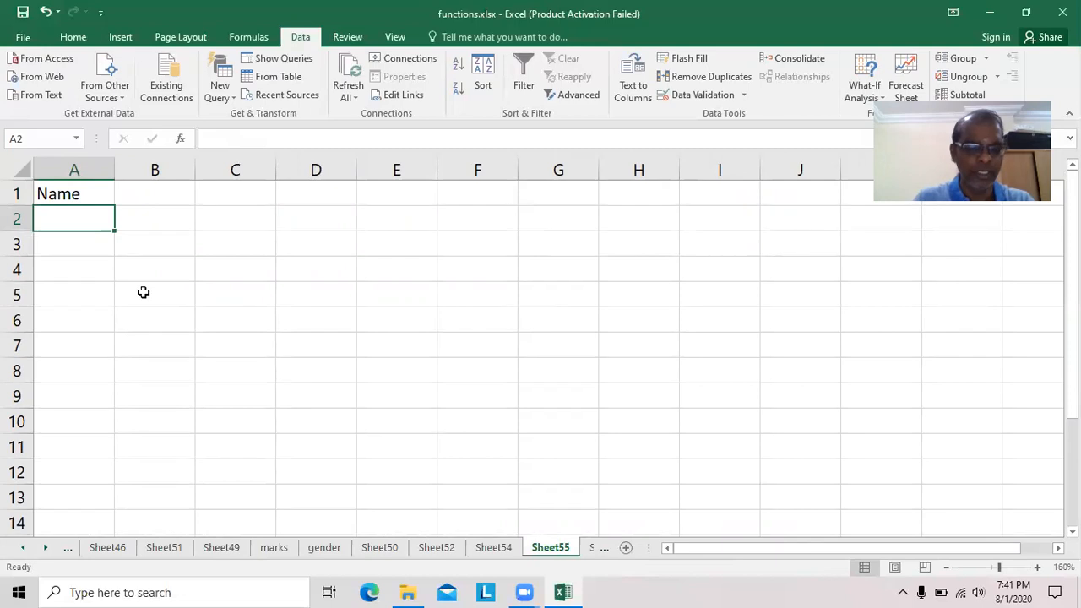
# Fill cells A2:A9 under the Name header with eight students' first names
pyautogui.write('Selvam')
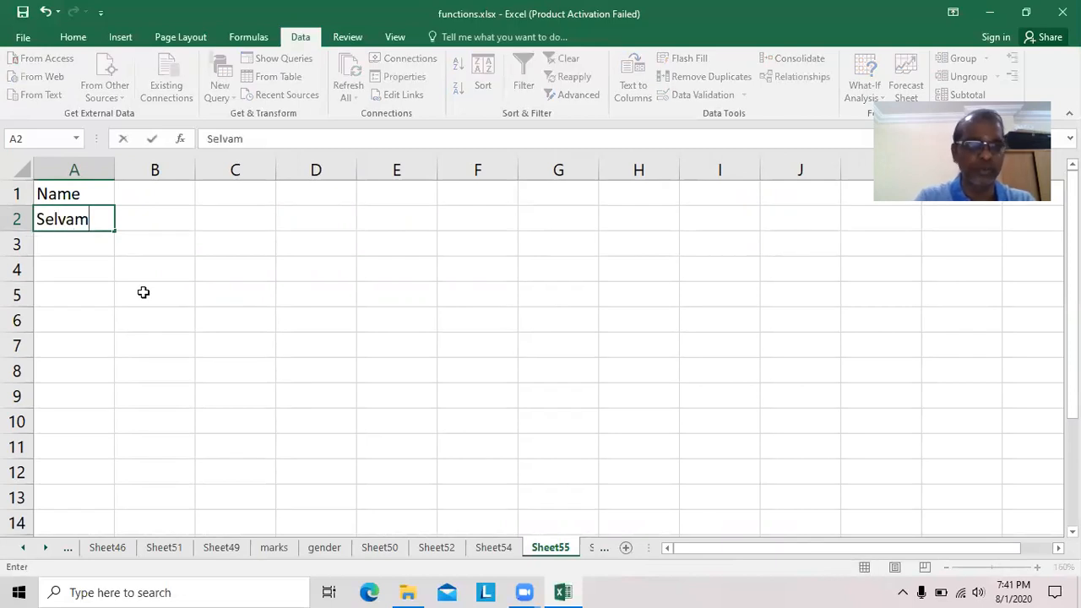
pyautogui.press('Return')
pyautogui.write('Sarika')
pyautogui.press('Return')
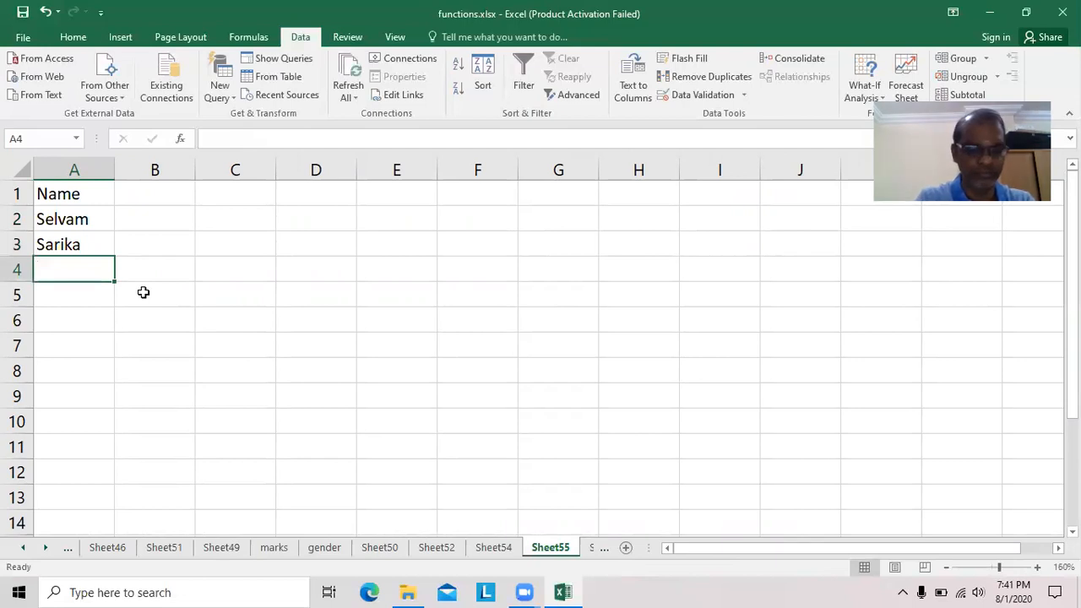
pyautogui.write('Guru')
pyautogui.press('Return')
pyautogui.write('Ezhil')
pyautogui.press('Return')
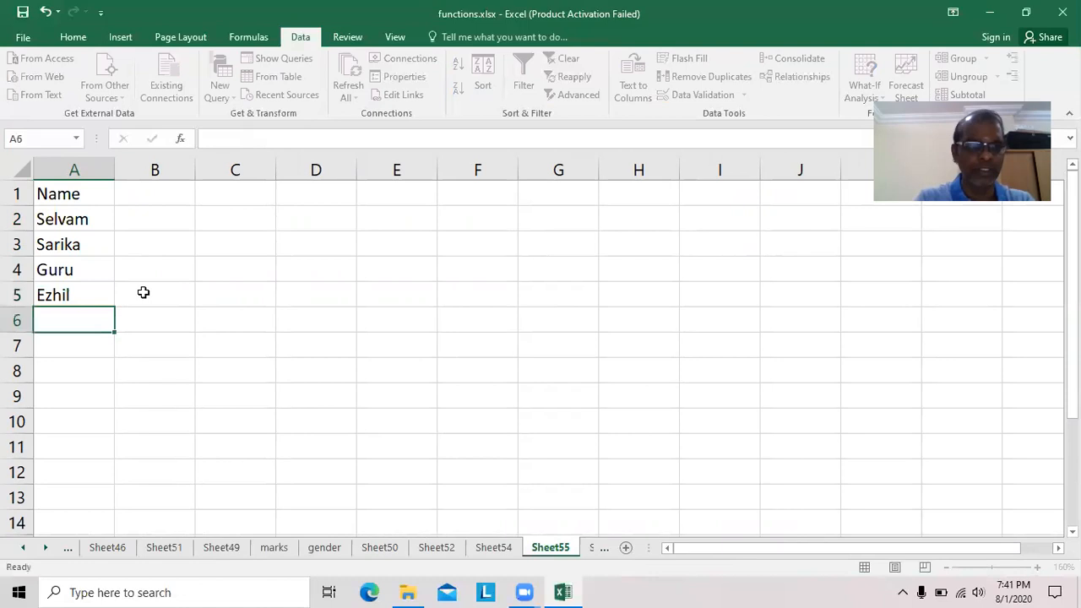
pyautogui.write('Baskar')
pyautogui.press('Return')
pyautogui.write('Rani')
pyautogui.press('Return')
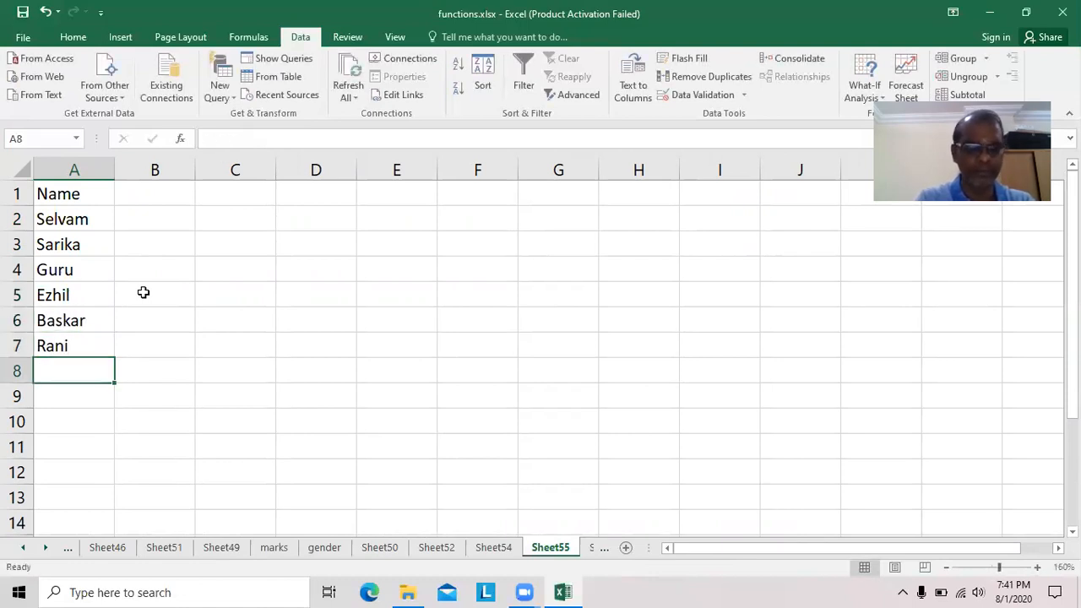
pyautogui.write('Senthil')
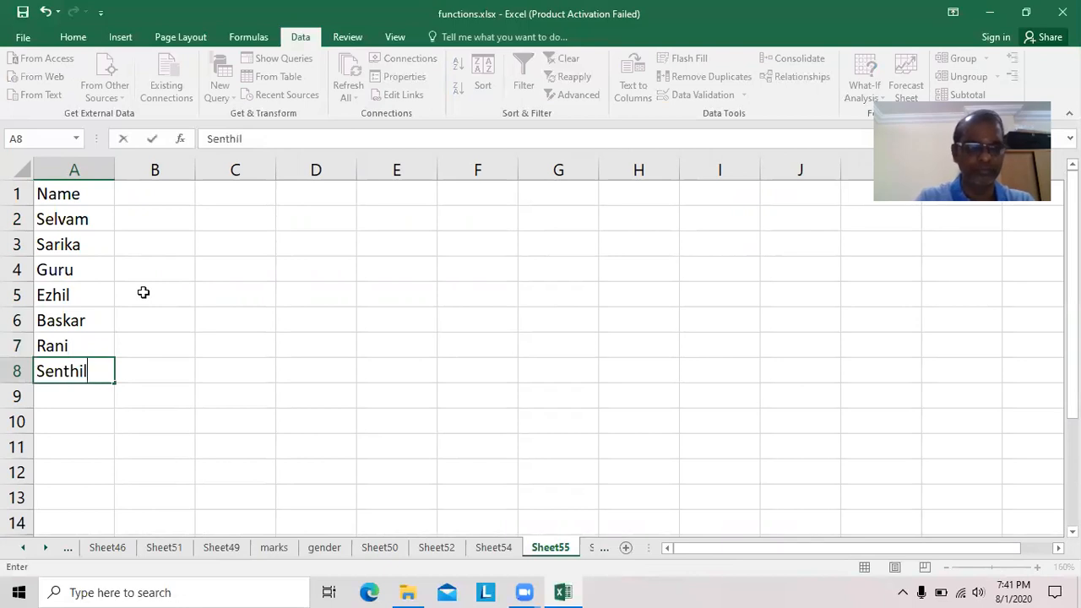
pyautogui.press('Return')
pyautogui.write('Aswini')
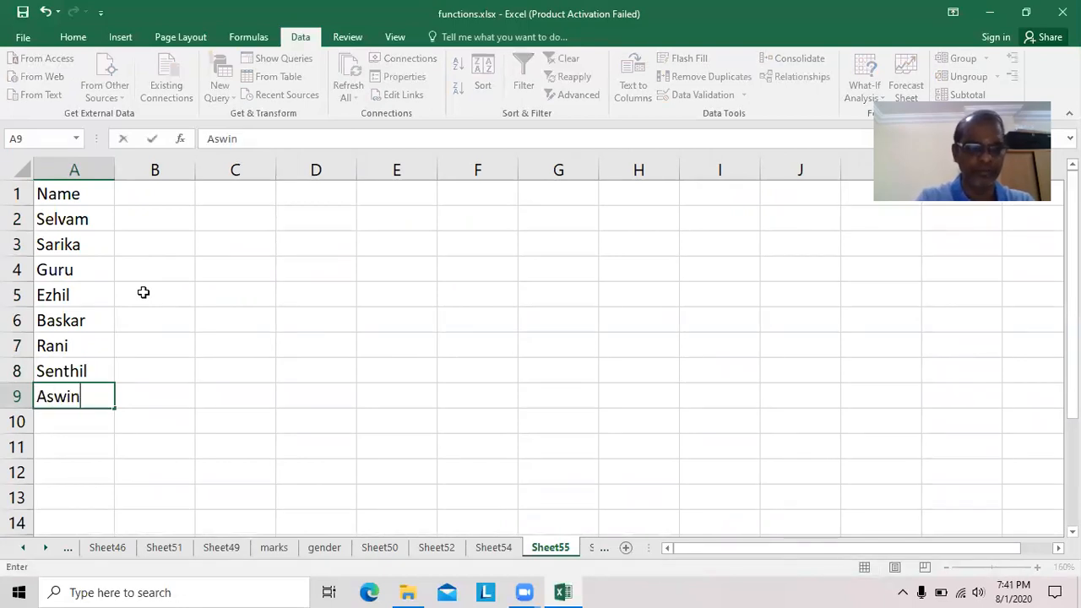
pyautogui.press('Return')
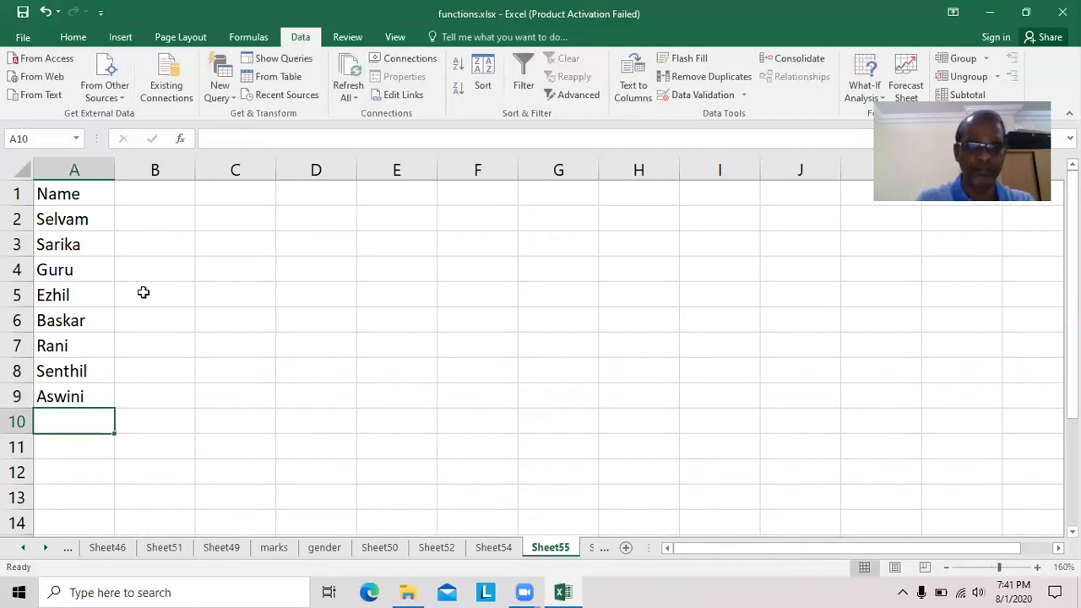
# Enter the headers Gender, Tamil, English, Maths, Science and Social across cells B1:G1
pyautogui.click(166, 194)
pyautogui.write('Gender')
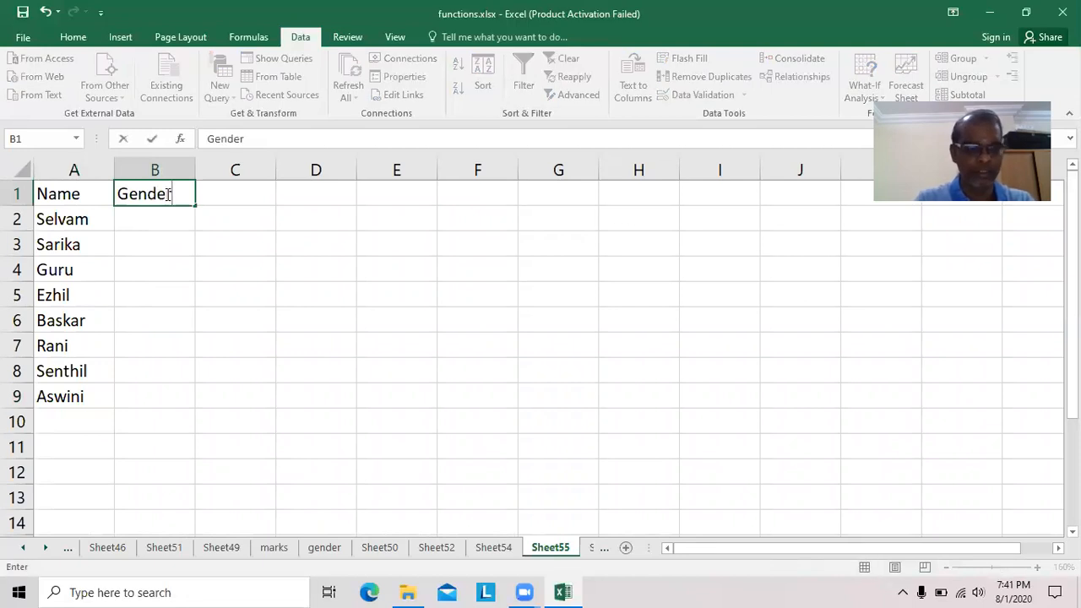
pyautogui.press('Tab')
pyautogui.write('Tamil')
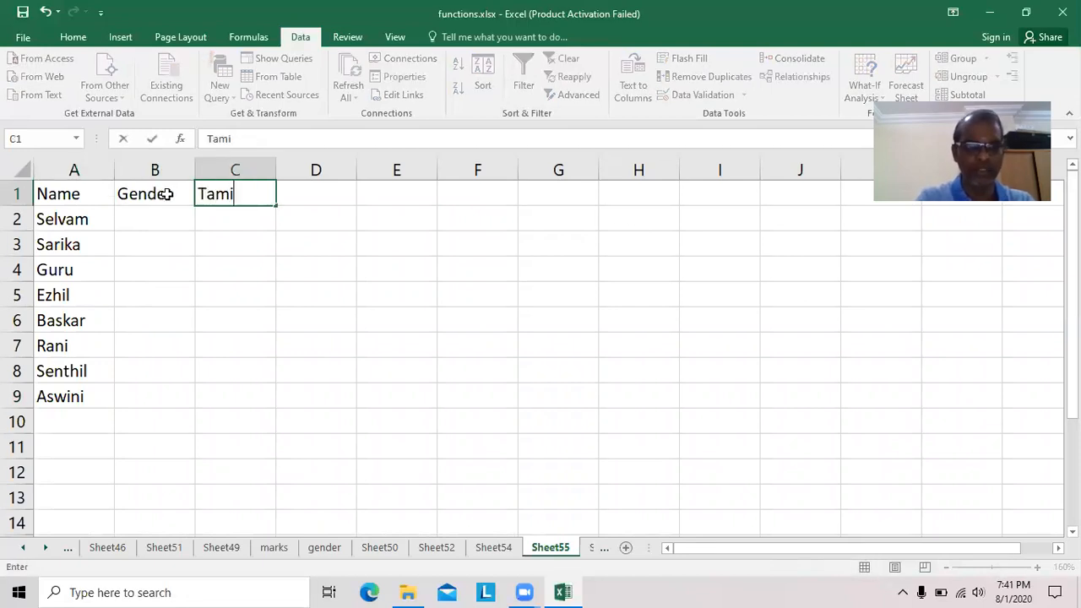
pyautogui.press('Tab')
pyautogui.write('English')
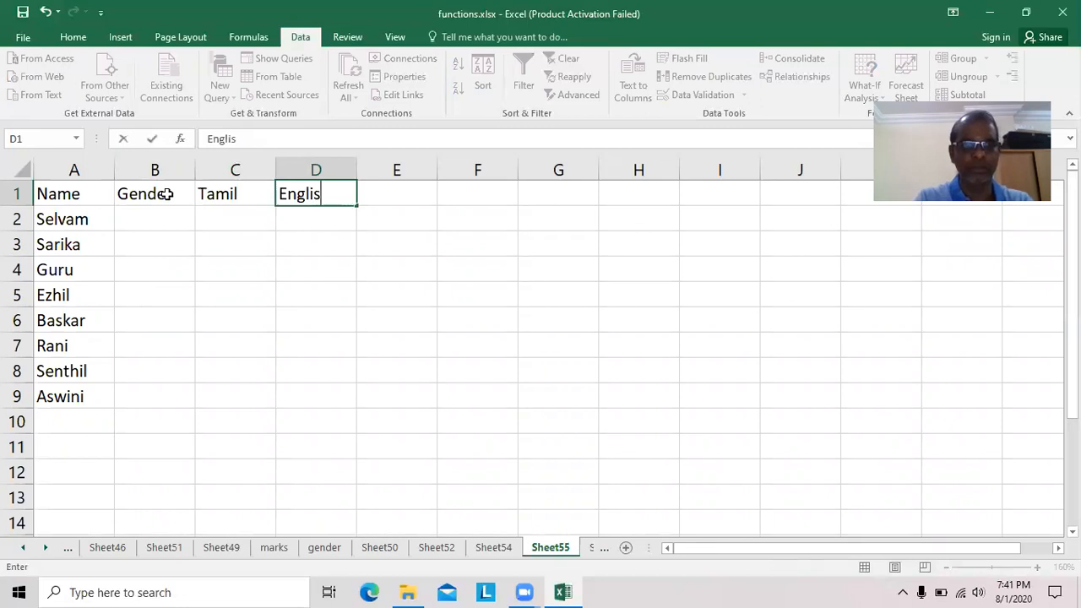
pyautogui.press('Tab')
pyautogui.write('Maths')
pyautogui.press('Tab')
pyautogui.write('Science')
pyautogui.press('Tab')
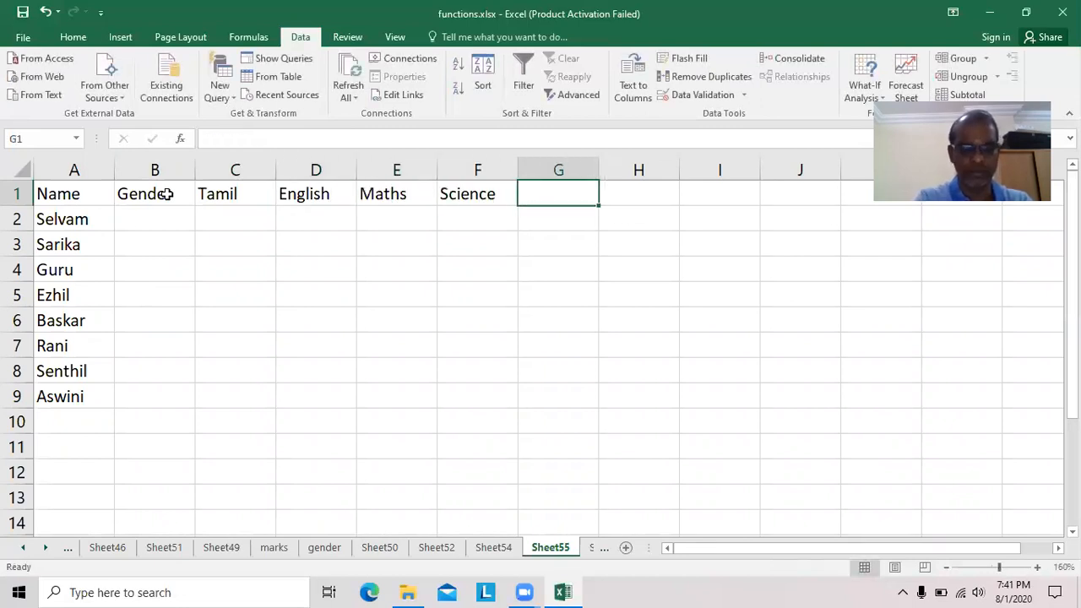
pyautogui.write('Social')
pyautogui.press('Return')
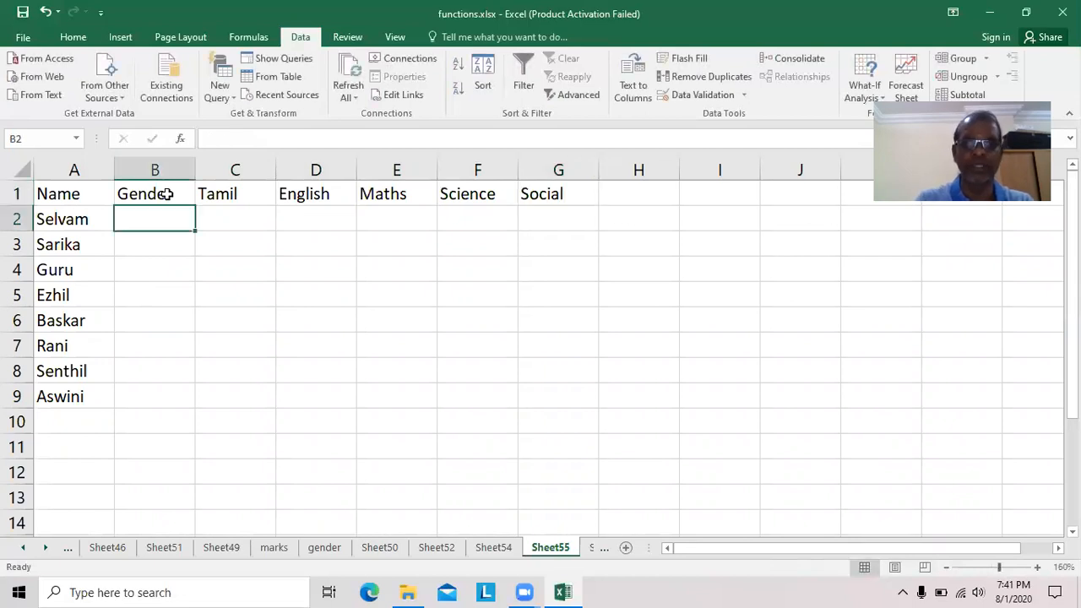
# Add the header Group in cell H1, after the Social column
pyautogui.click(650, 192)
pyautogui.write('G')
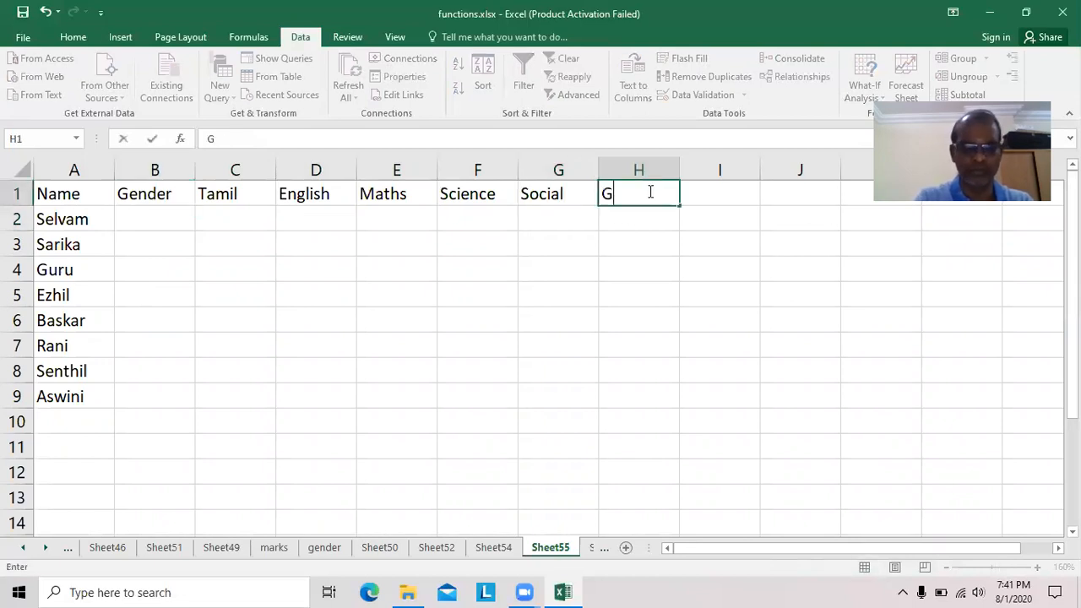
pyautogui.write('roup')
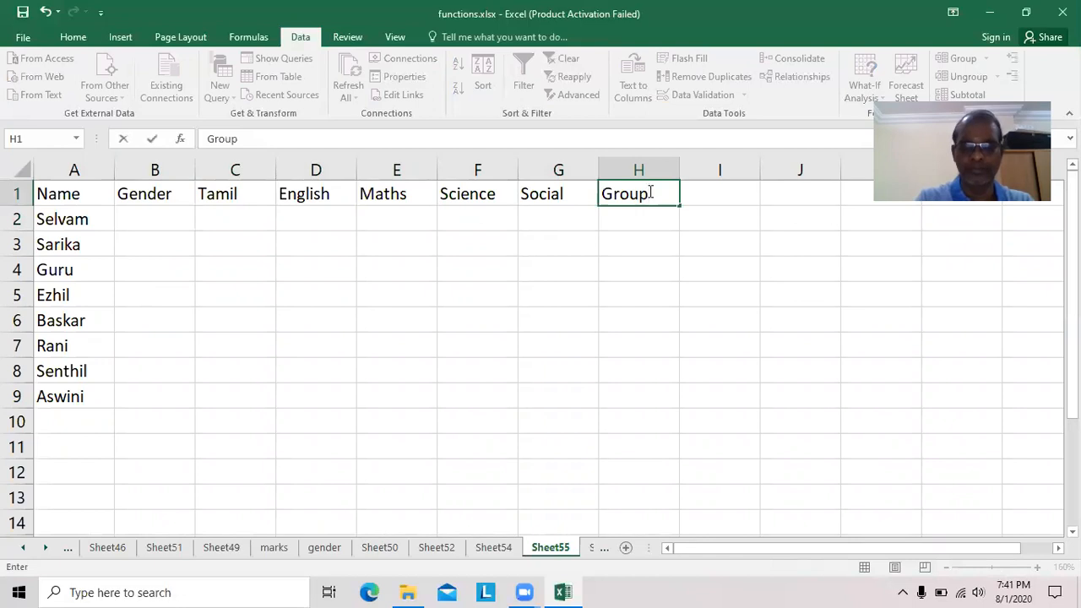
pyautogui.press('Return')
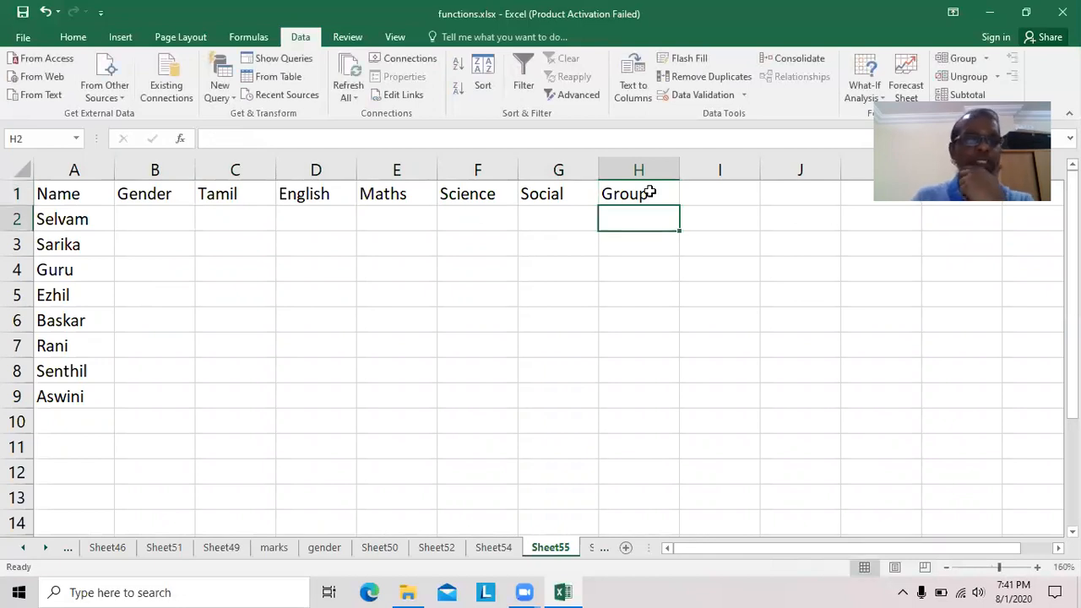
pyautogui.click(239, 220)
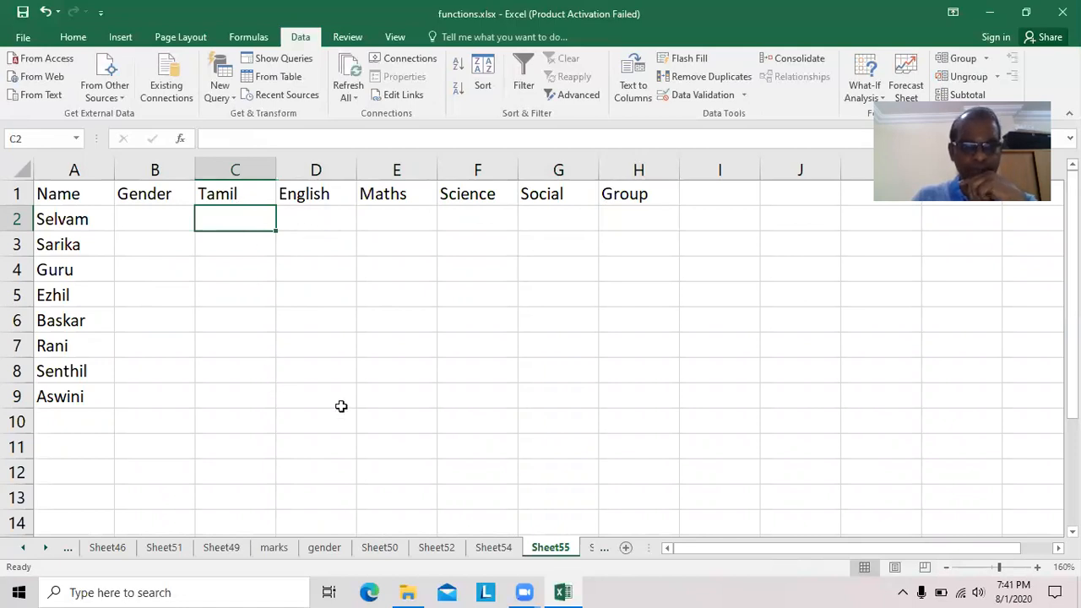
pyautogui.click(584, 398)
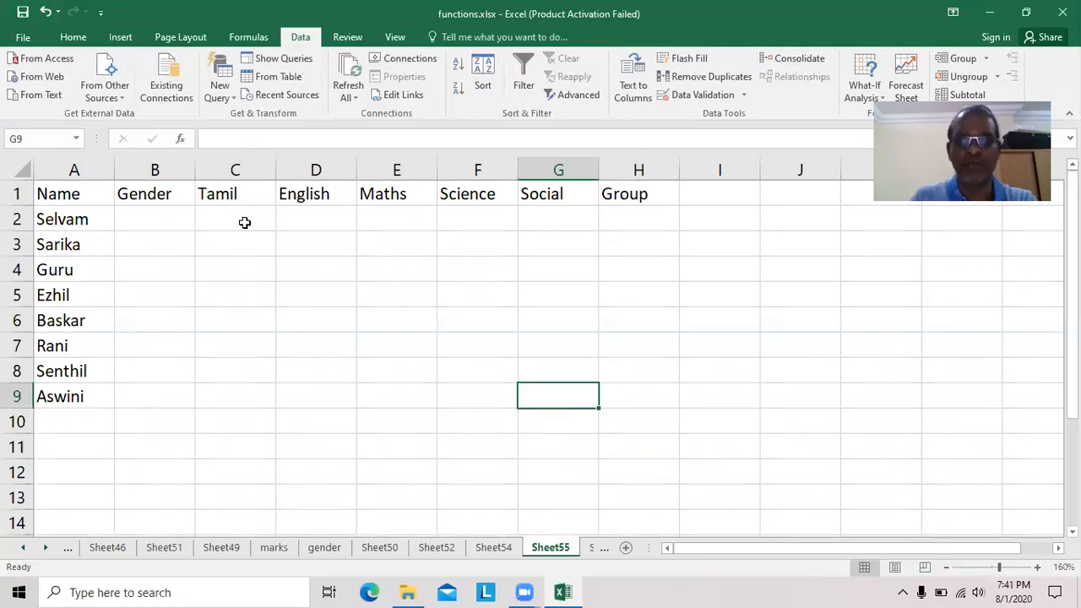
pyautogui.moveTo(242, 222); pyautogui.dragTo(546, 384)
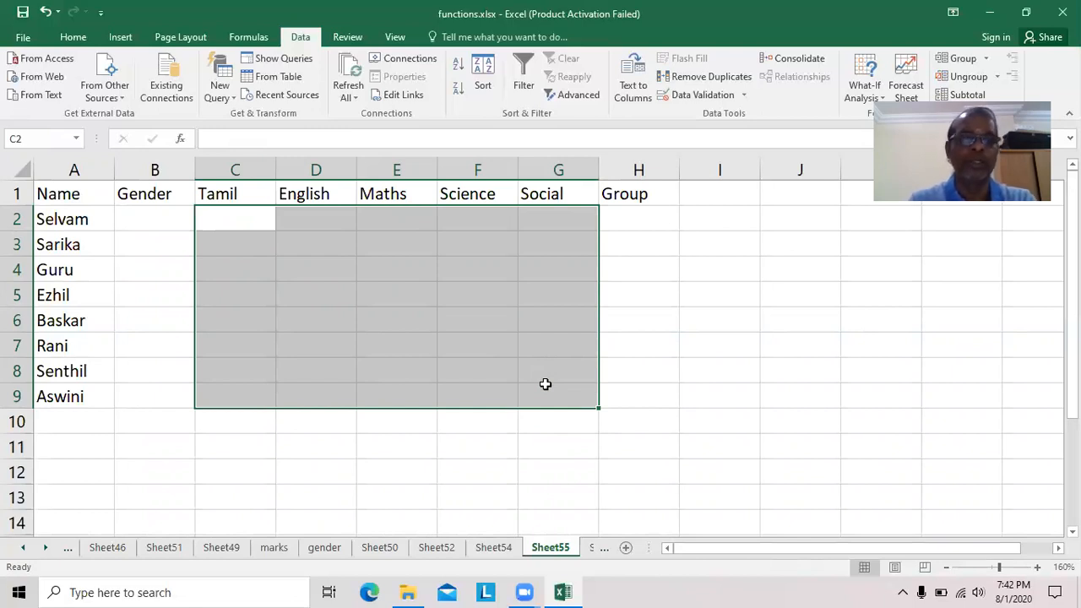
# Enter the sample values 10, 20, 30, 10.1 and True across the marks cells C2:G2
pyautogui.click(220, 223)
pyautogui.write('10')
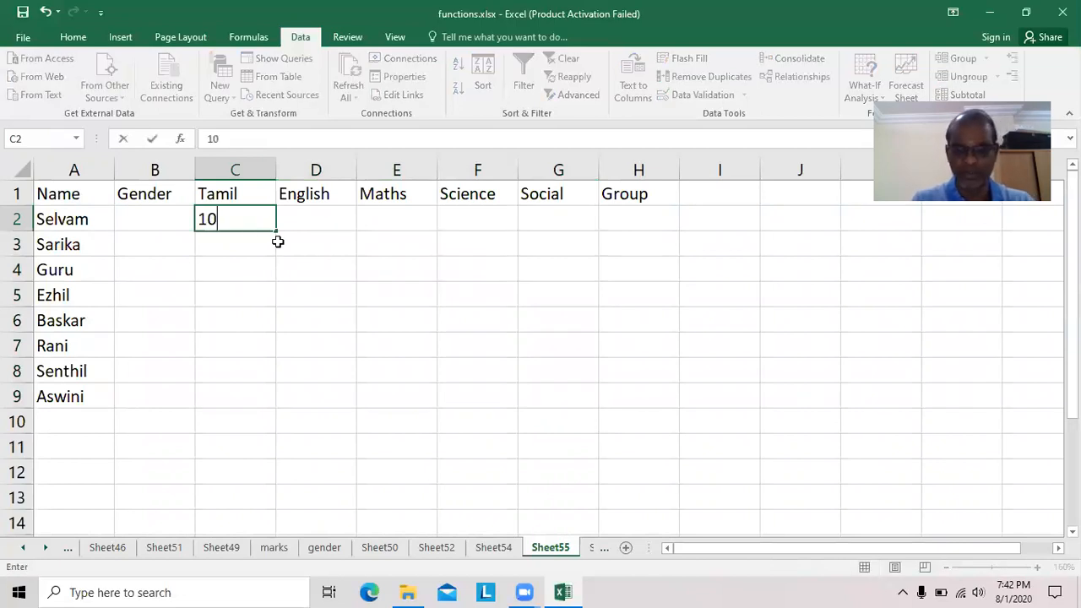
pyautogui.press('Tab')
pyautogui.write('20')
pyautogui.press('Tab')
pyautogui.write('30')
pyautogui.press('Tab')
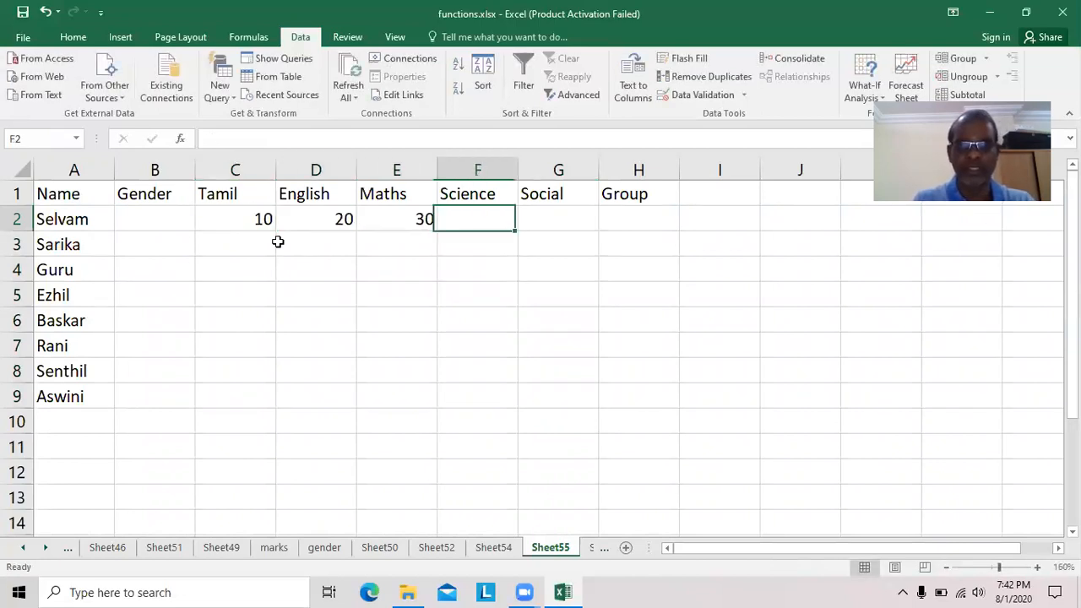
pyautogui.write('10.1')
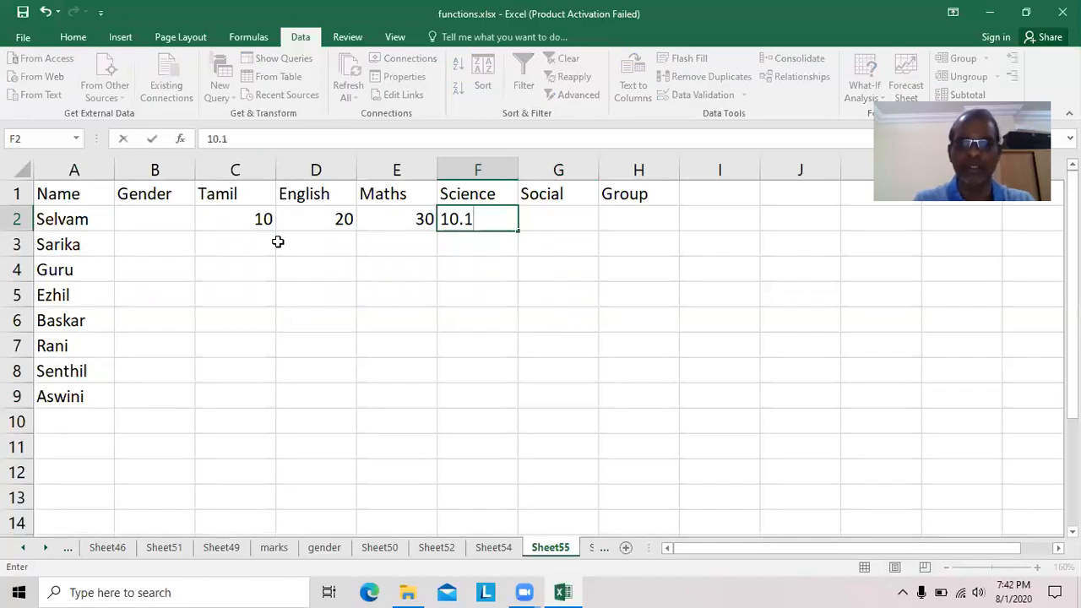
pyautogui.press('Tab')
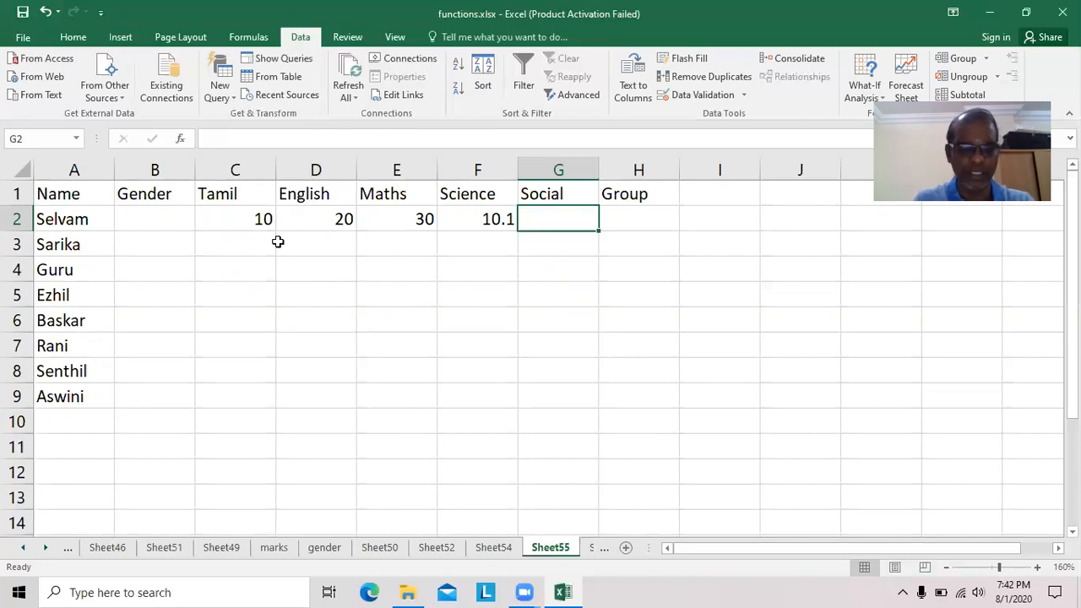
pyautogui.write('True')
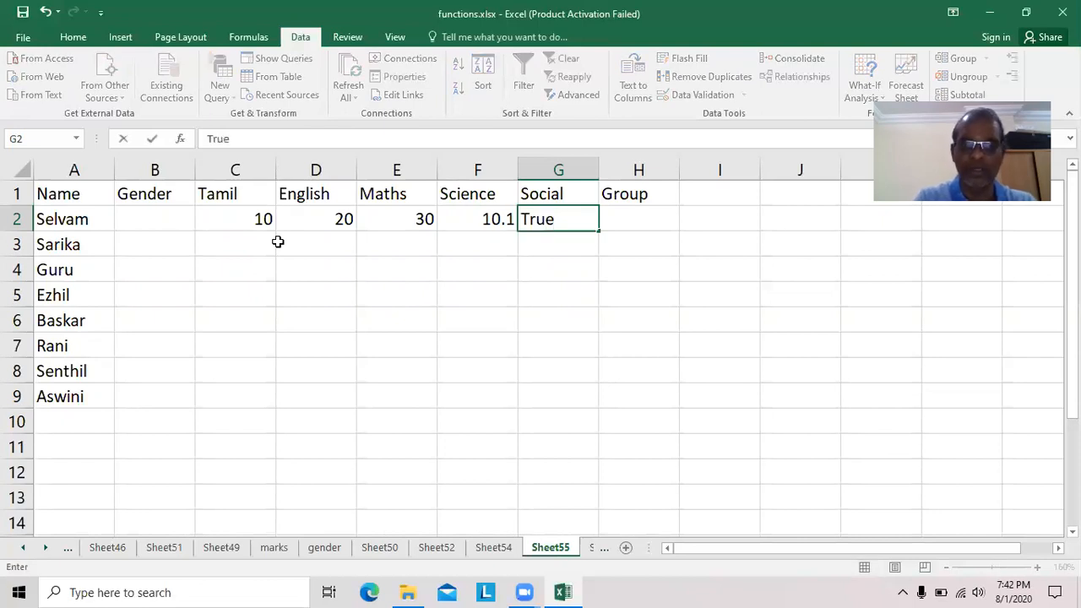
# Enter a person's name as text in Tamil cell C3 and the decimal 10.9 in English cell D3
pyautogui.click(277, 242)
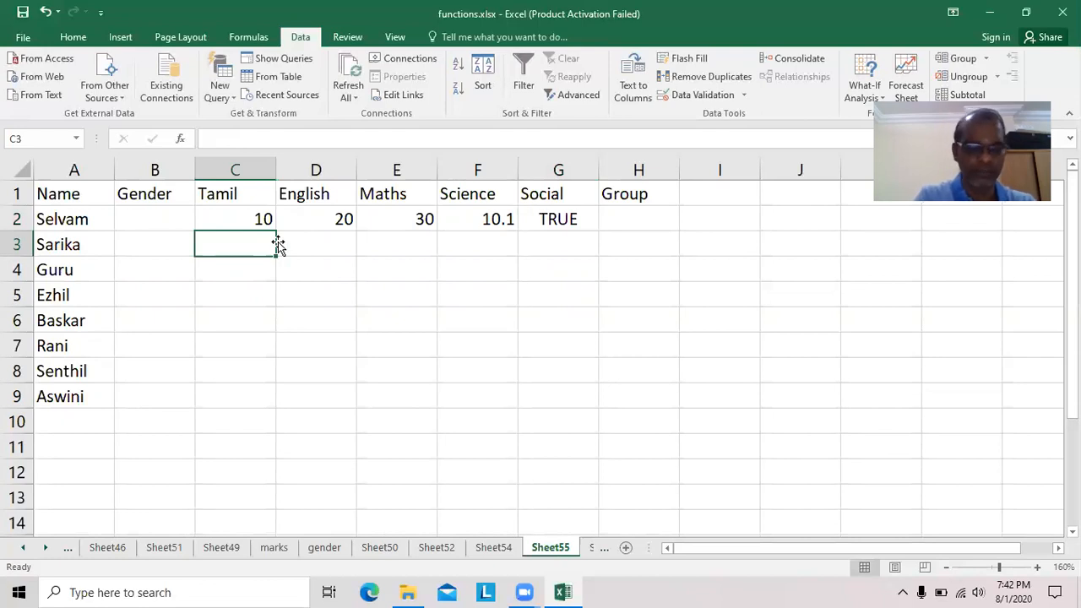
pyautogui.write('Se;')
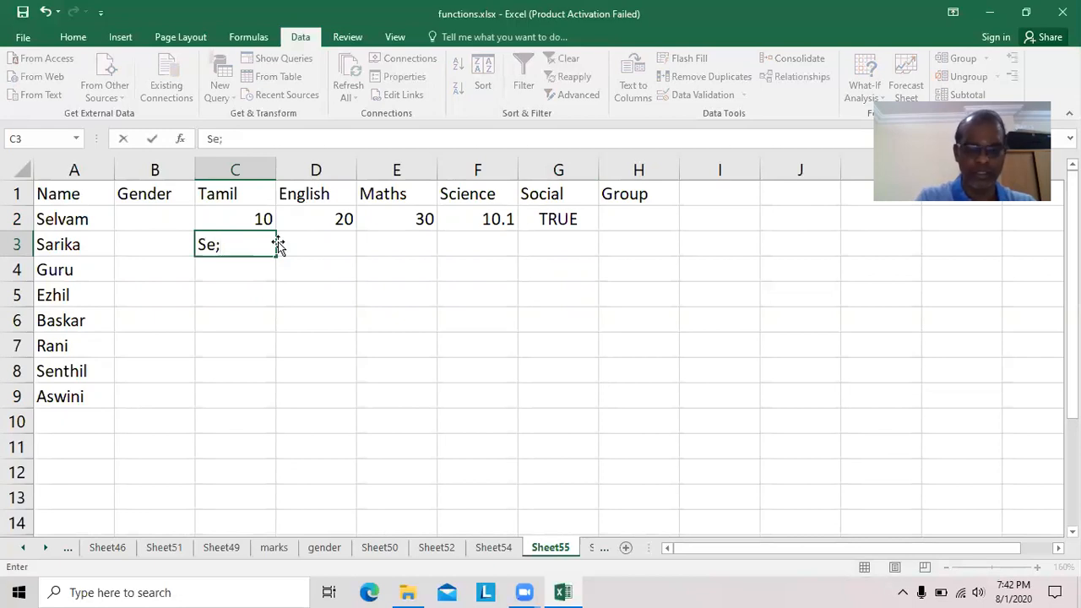
pyautogui.press('BackSpace')
pyautogui.write('lva')
pyautogui.press('Tab')
pyautogui.write('10.9')
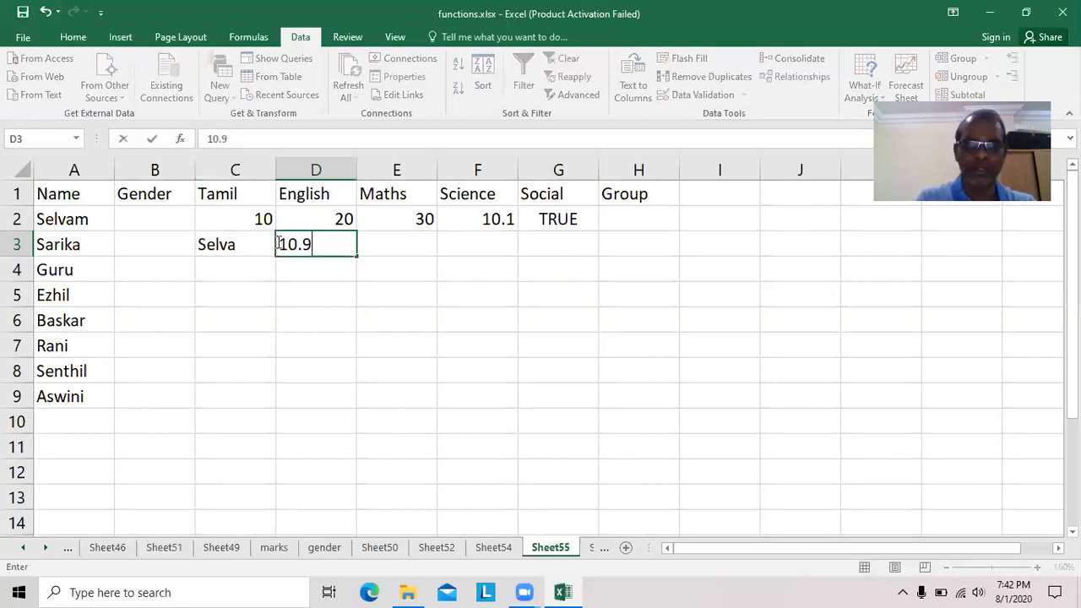
pyautogui.press('Return')
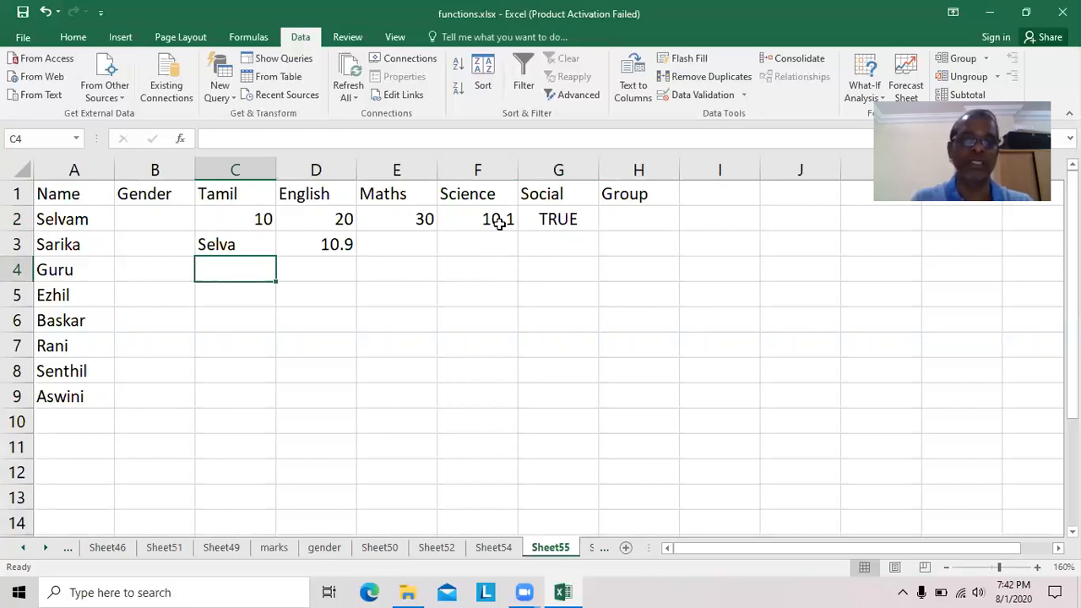
# Clear all the sample entries from the marks range C2:G9
pyautogui.click(694, 347)
pyautogui.moveTo(239, 218); pyautogui.dragTo(557, 393)
pyautogui.press('Delete')
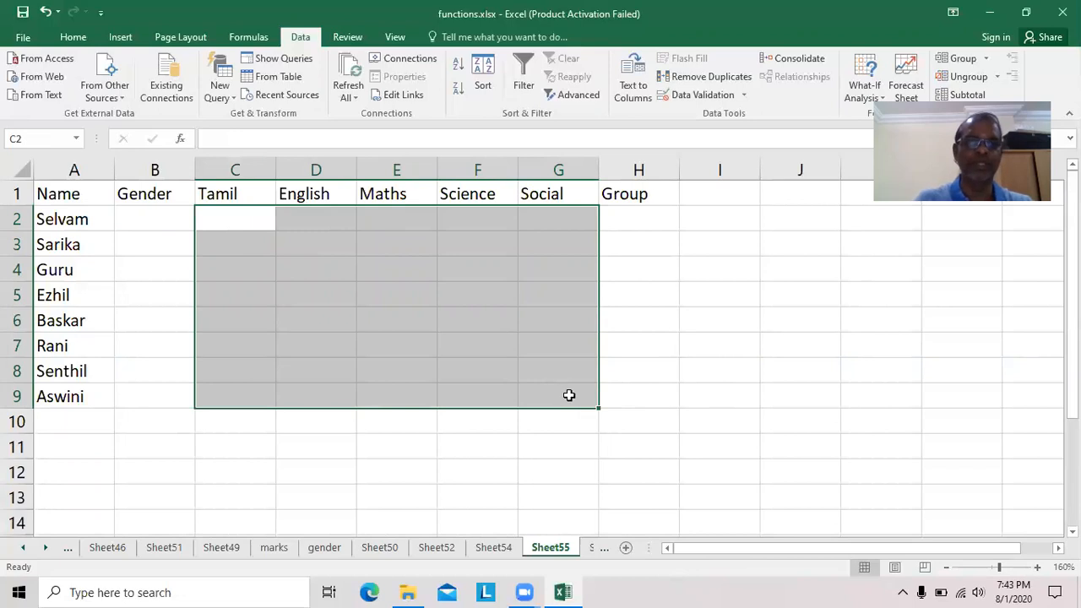
# Open Data Validation for the marks range C2:G9 and look through its Input Message and Error Alert options
pyautogui.click(747, 356)
pyautogui.moveTo(241, 222); pyautogui.dragTo(547, 403)
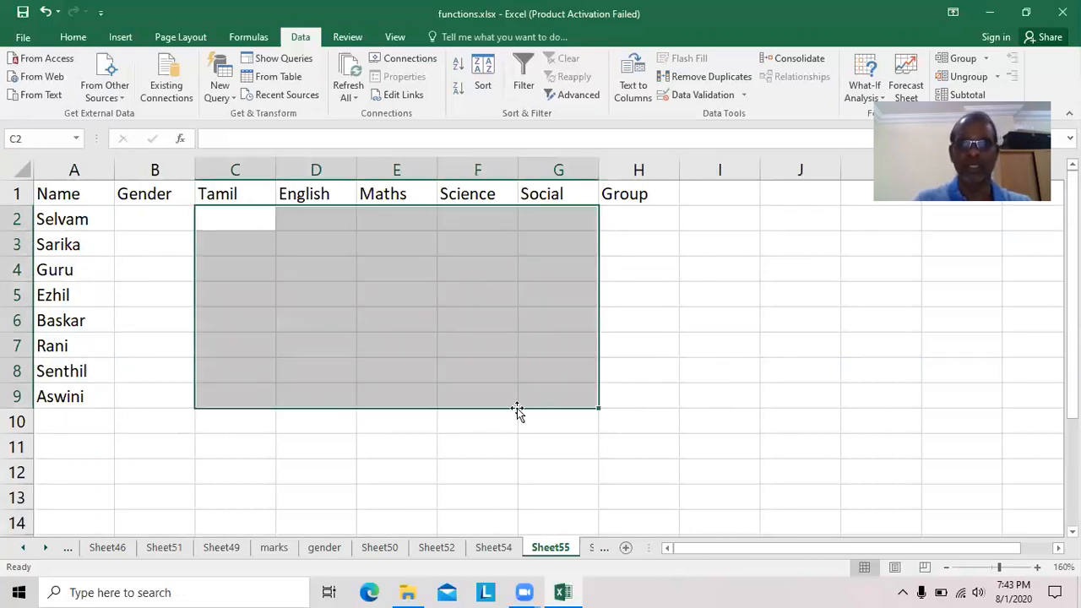
pyautogui.click(704, 97)
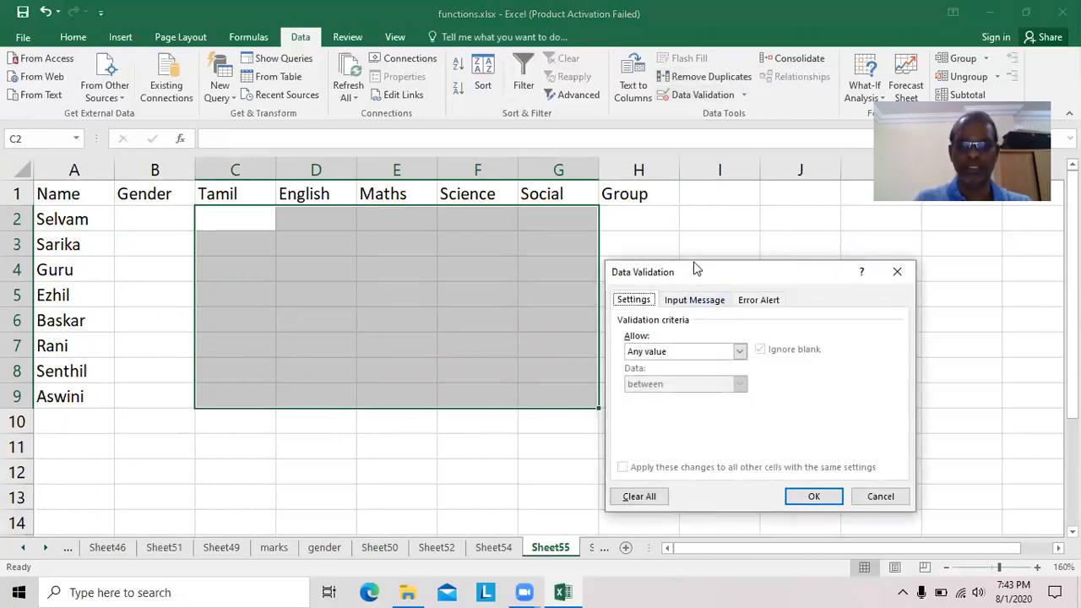
pyautogui.moveTo(697, 269); pyautogui.dragTo(698, 214)
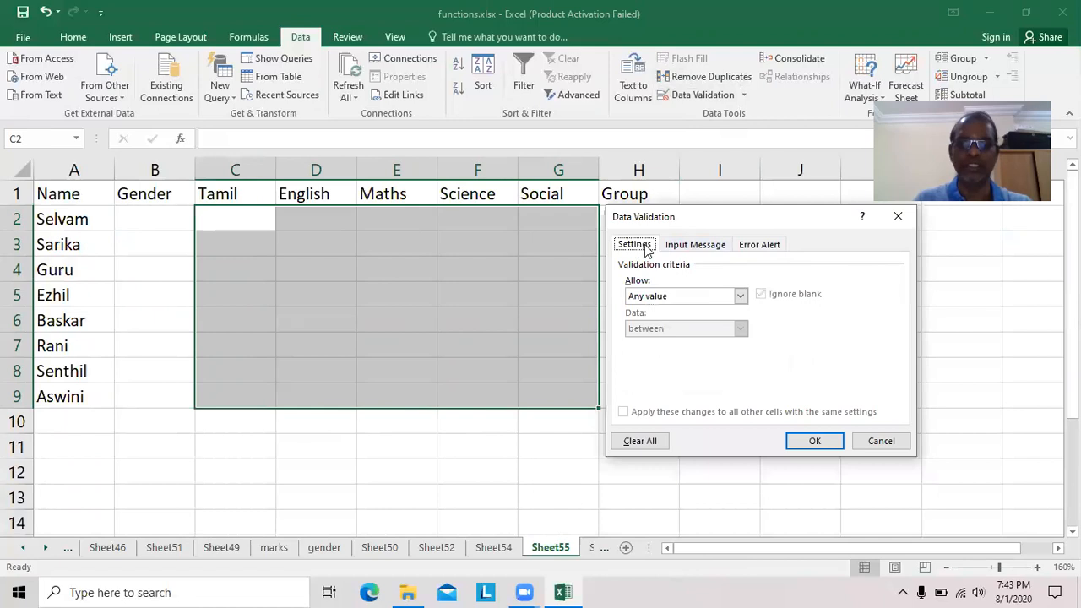
pyautogui.click(697, 245)
pyautogui.click(762, 246)
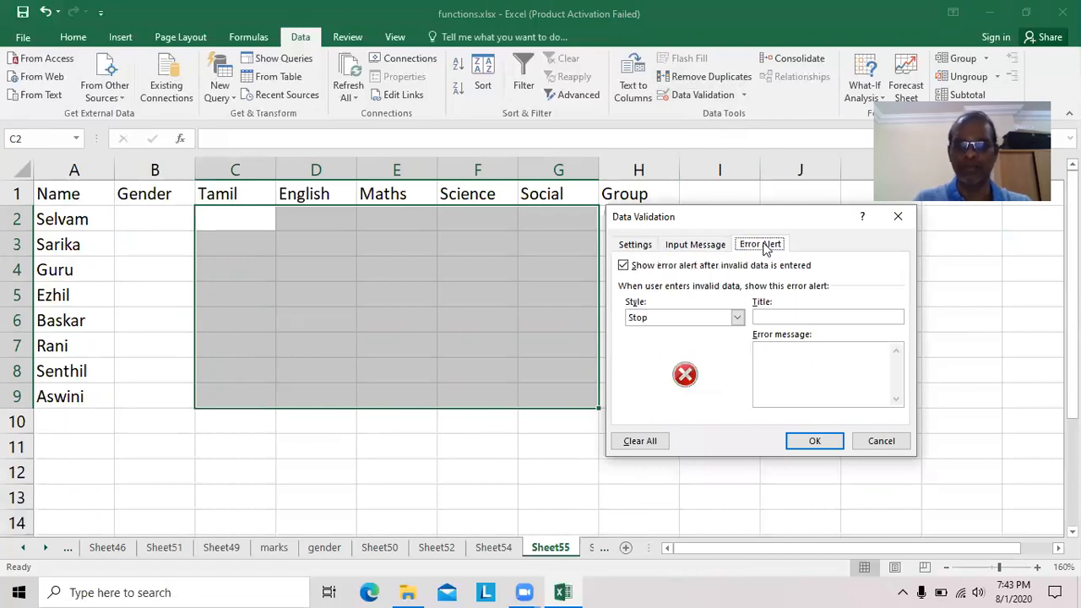
pyautogui.click(632, 246)
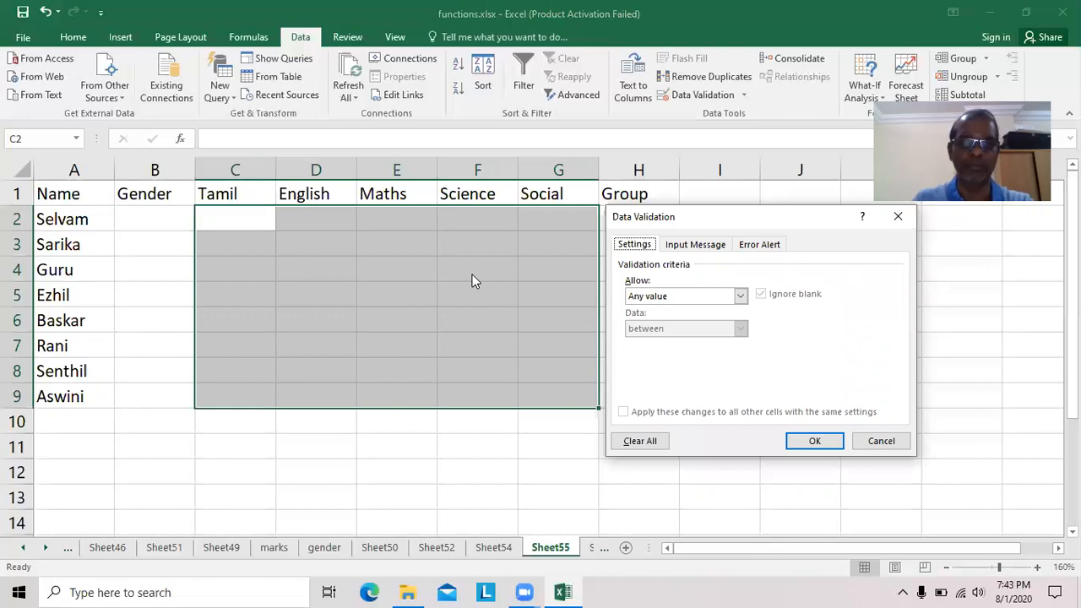
# Restrict the marks range C2:G9 to whole numbers between a minimum of 0 and a maximum of 100
pyautogui.click(740, 296)
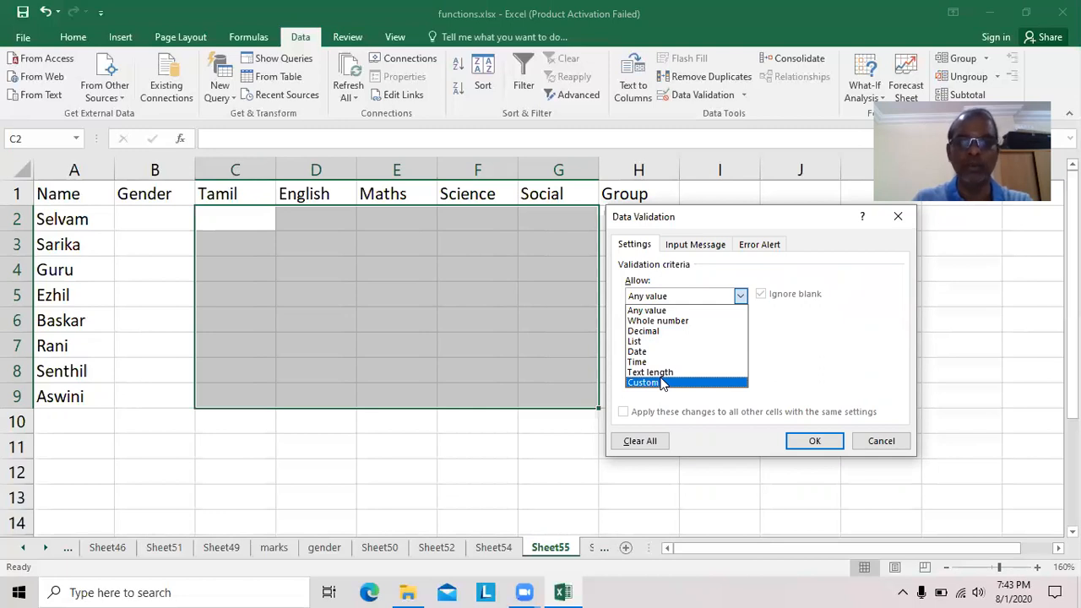
pyautogui.click(673, 326)
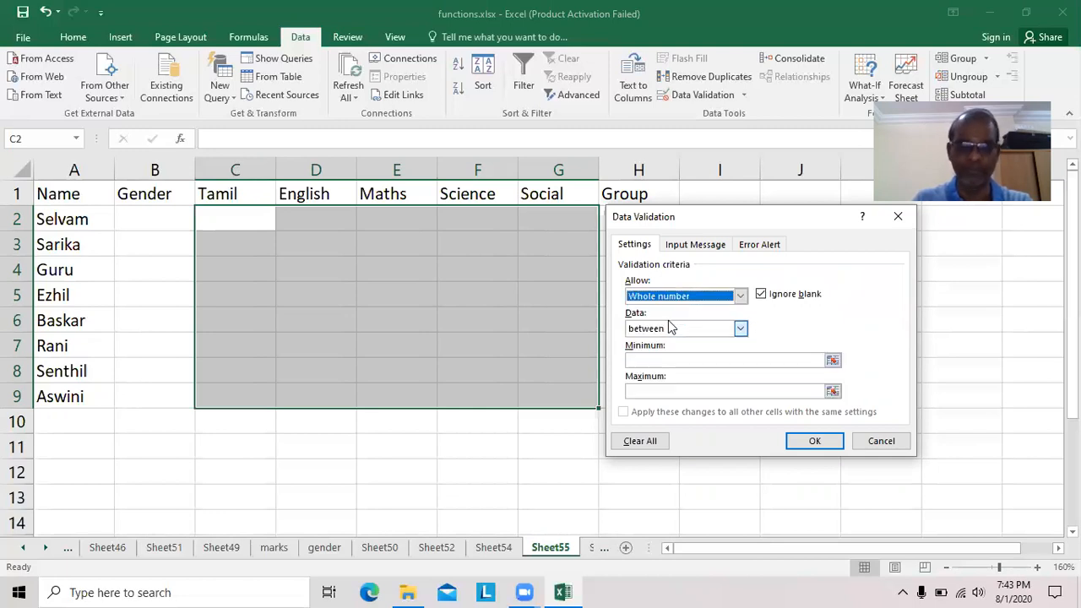
pyautogui.click(741, 329)
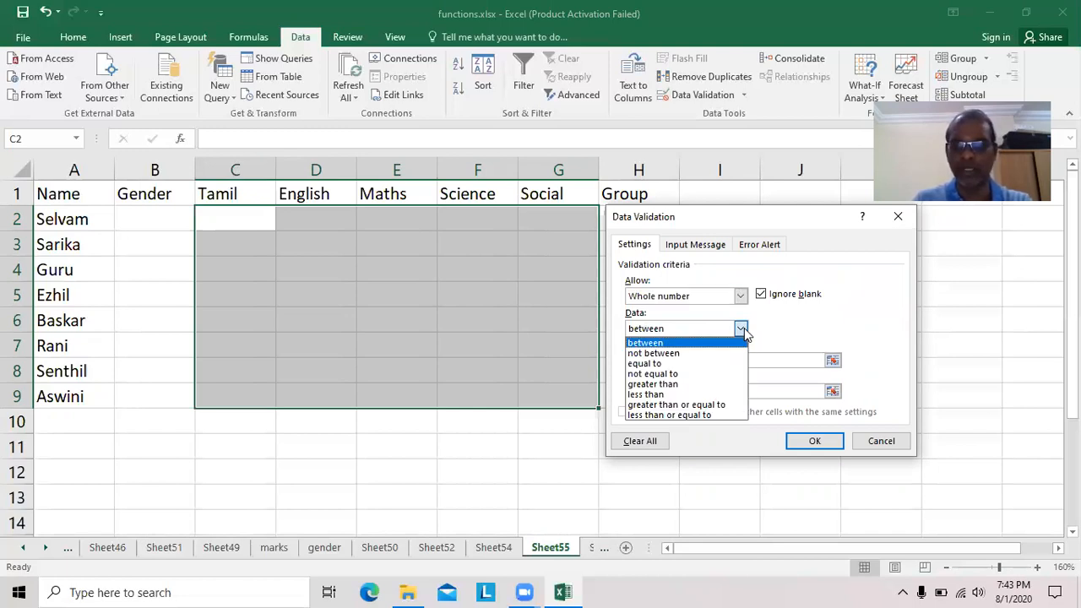
pyautogui.click(685, 343)
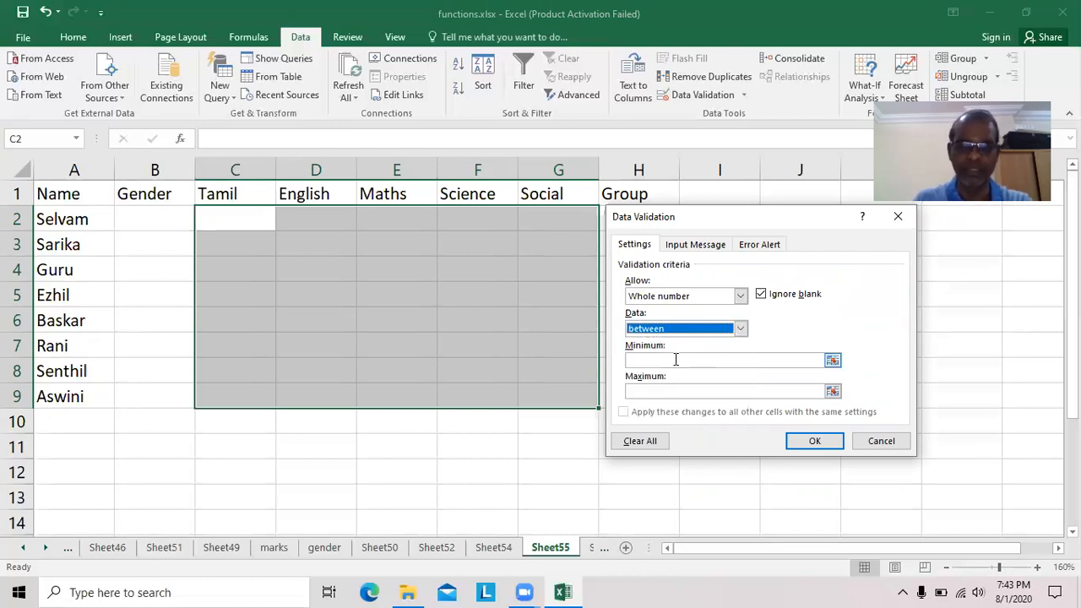
pyautogui.click(671, 359)
pyautogui.write('0')
pyautogui.click(663, 391)
pyautogui.write('100')
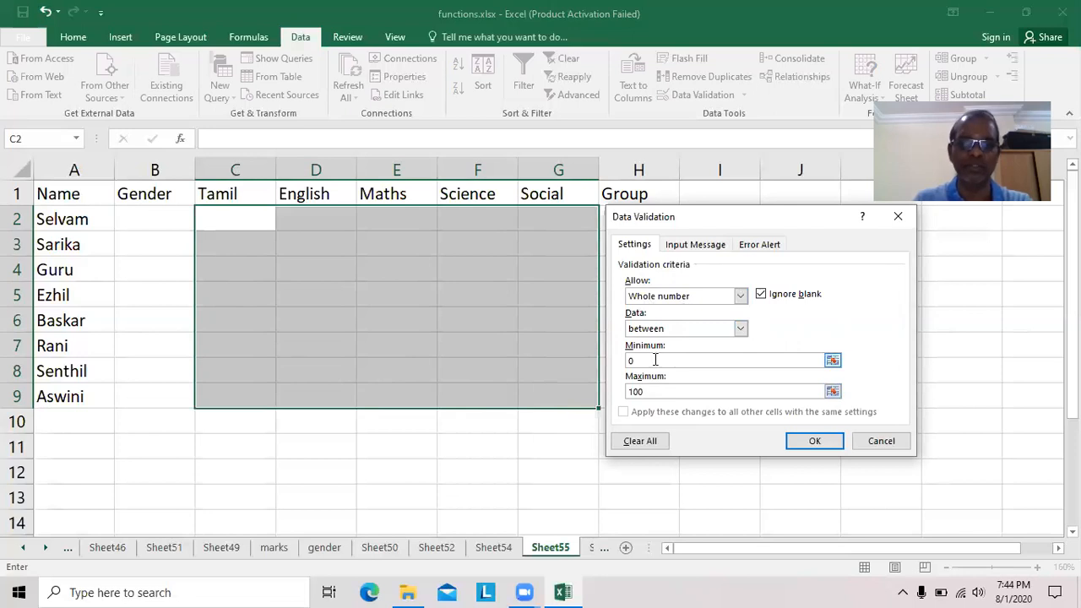
pyautogui.click(815, 441)
# Enter the first student's marks, 10 for Tamil in C2 and 100 for English in D2
pyautogui.click(238, 223)
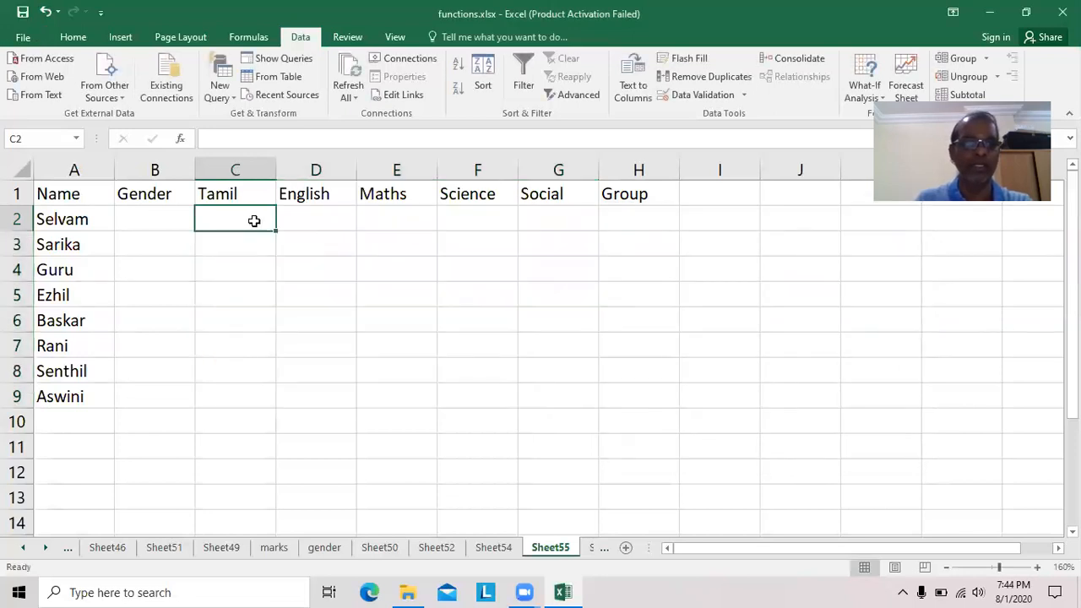
pyautogui.write('10')
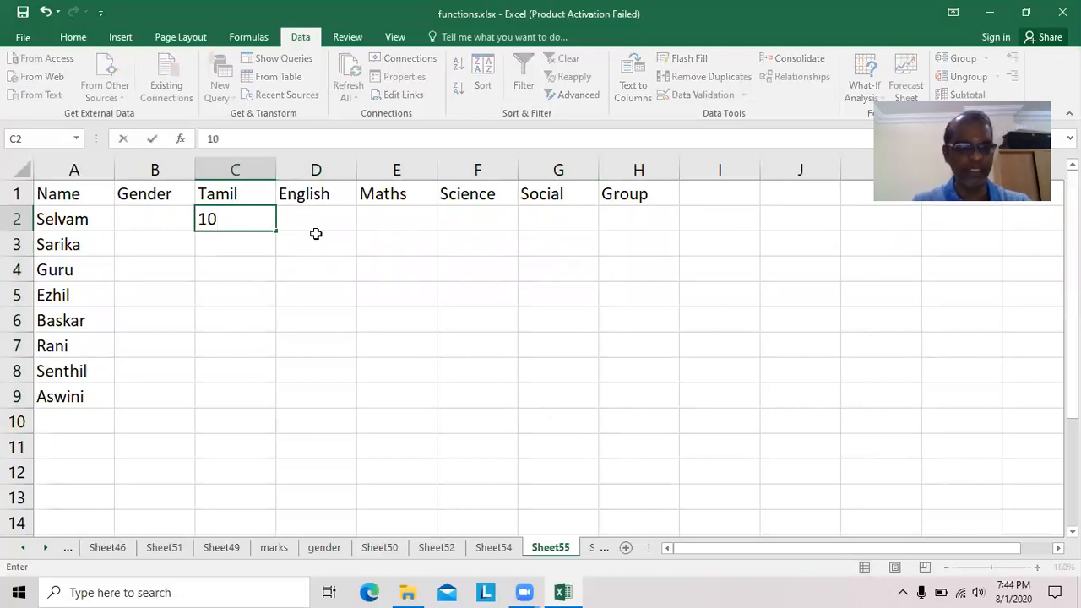
pyautogui.press('Tab')
pyautogui.write('100')
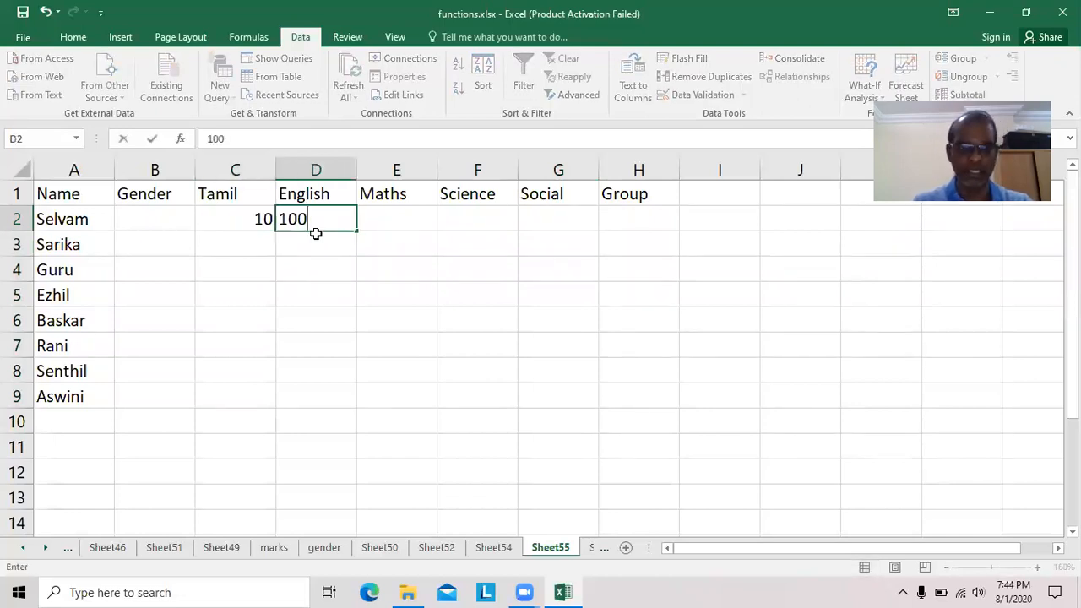
pyautogui.press('Tab')
# Test the validation in Maths cell E2 with the decimals 10.1 and 10.9, and enter 20 instead
pyautogui.write('10.1')
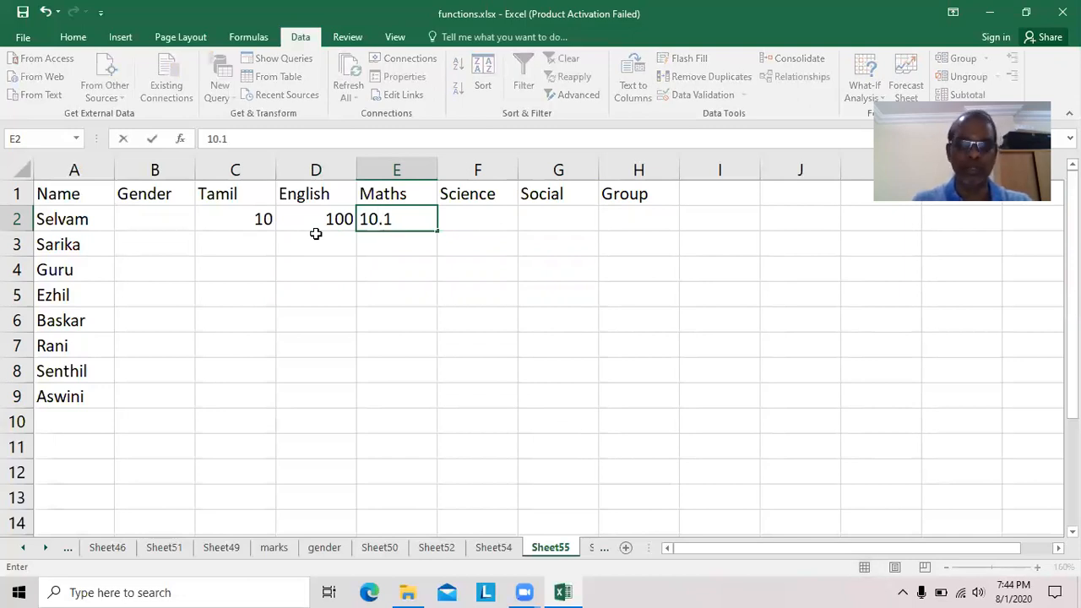
pyautogui.press('Return')
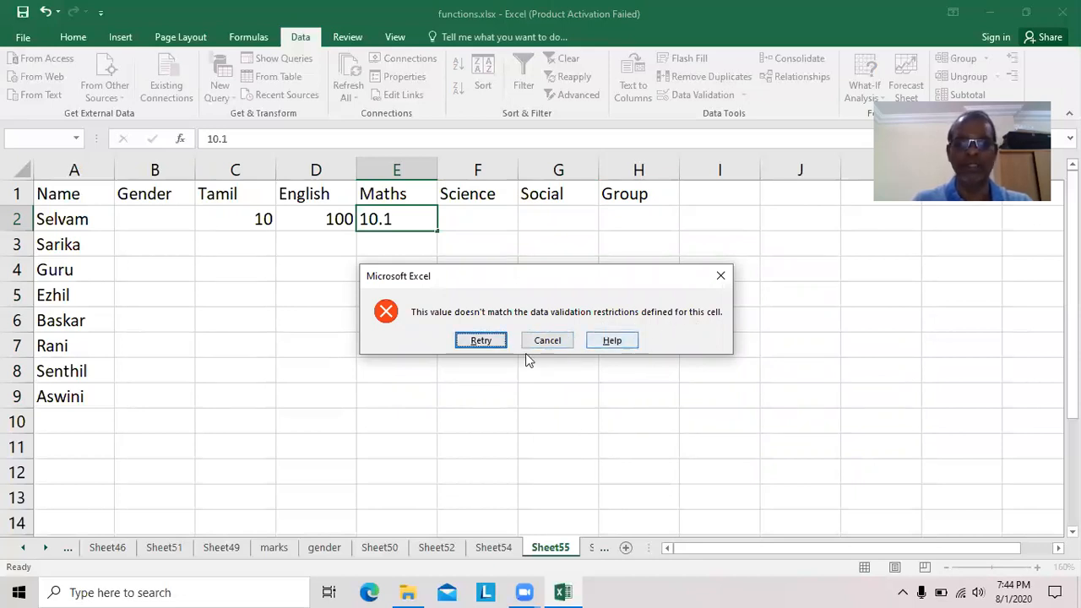
pyautogui.click(489, 341)
pyautogui.write('10.9')
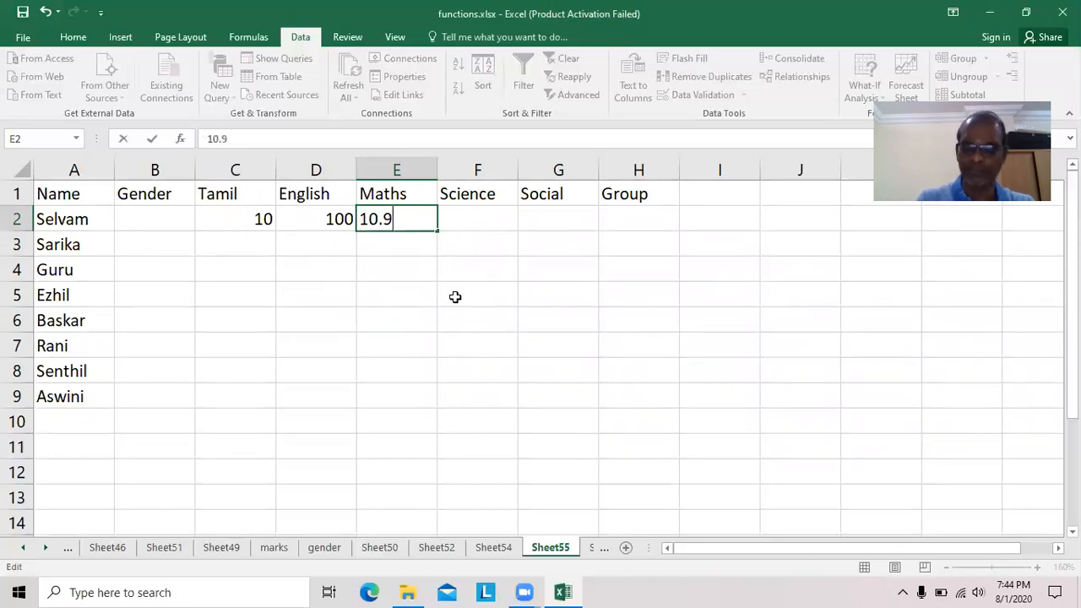
pyautogui.press('Return')
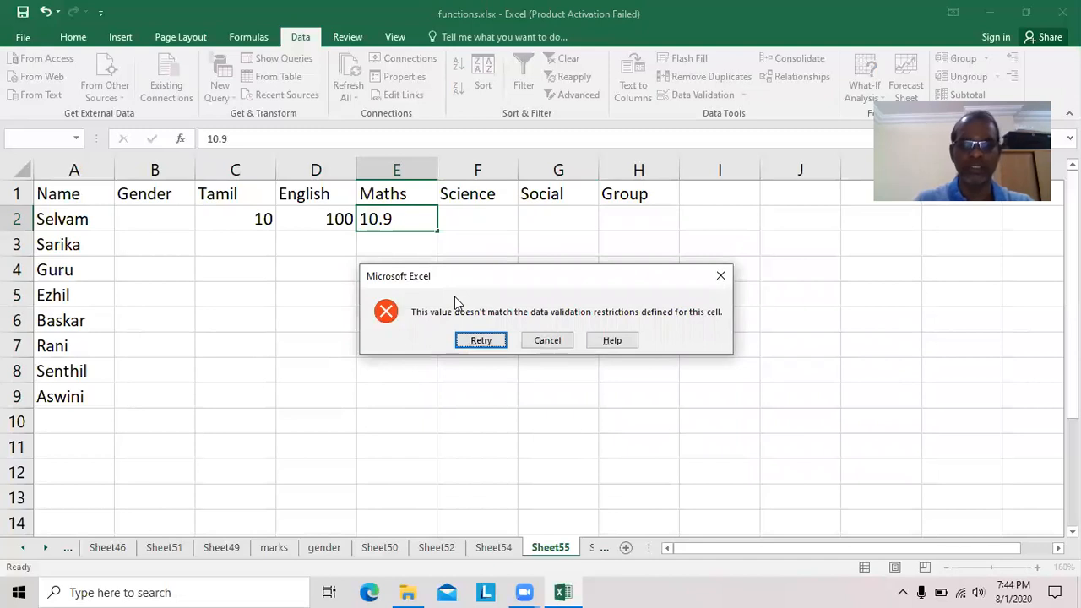
pyautogui.click(549, 340)
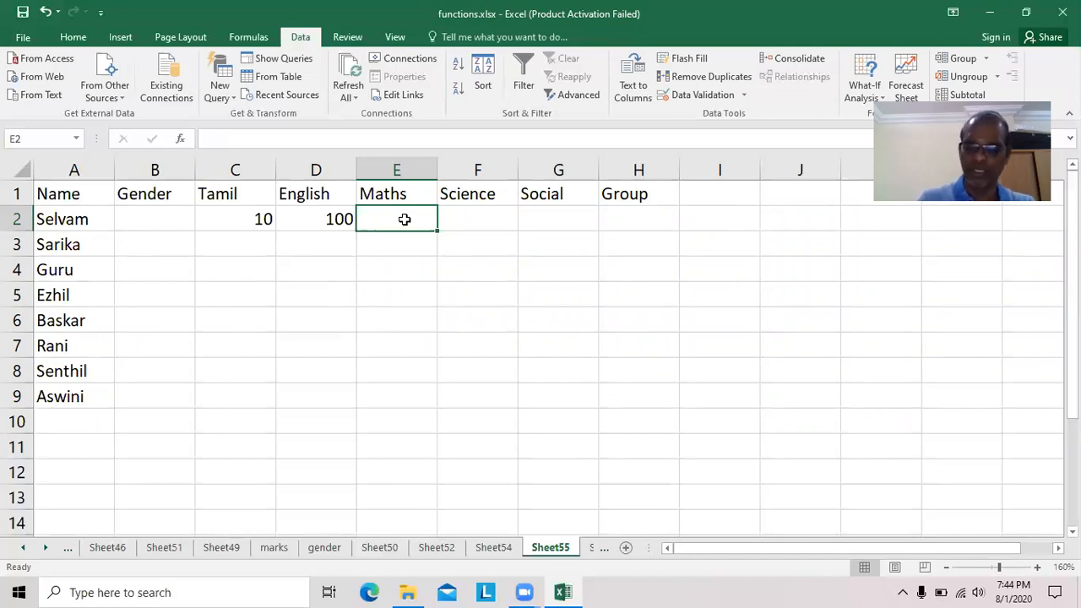
pyautogui.write('20')
pyautogui.press('Return')
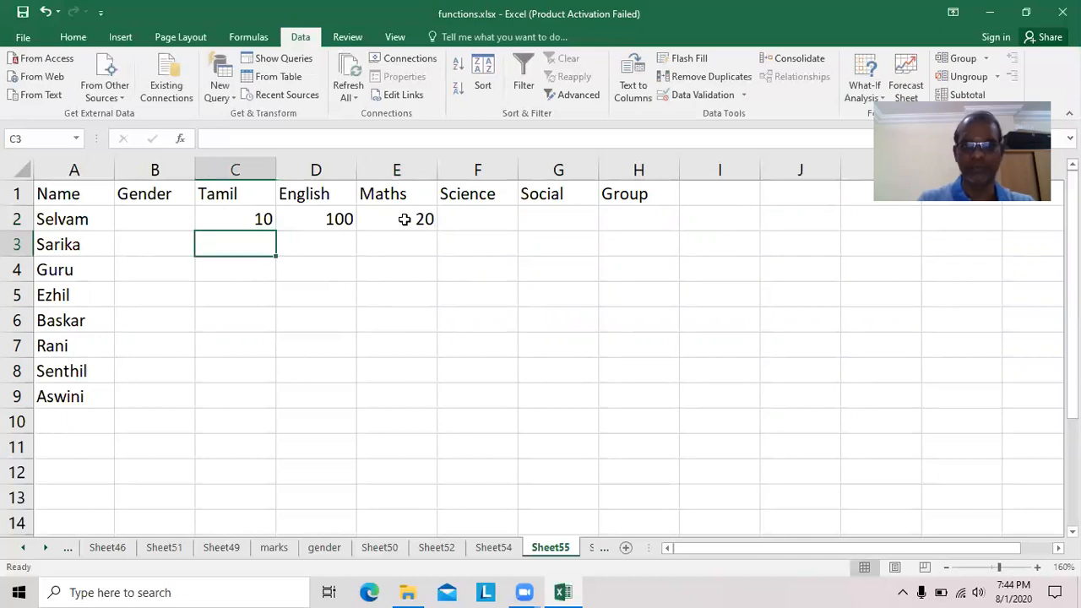
# Test the validation in Science cell F2 with a name as text, and replace it with 30
pyautogui.click(478, 220)
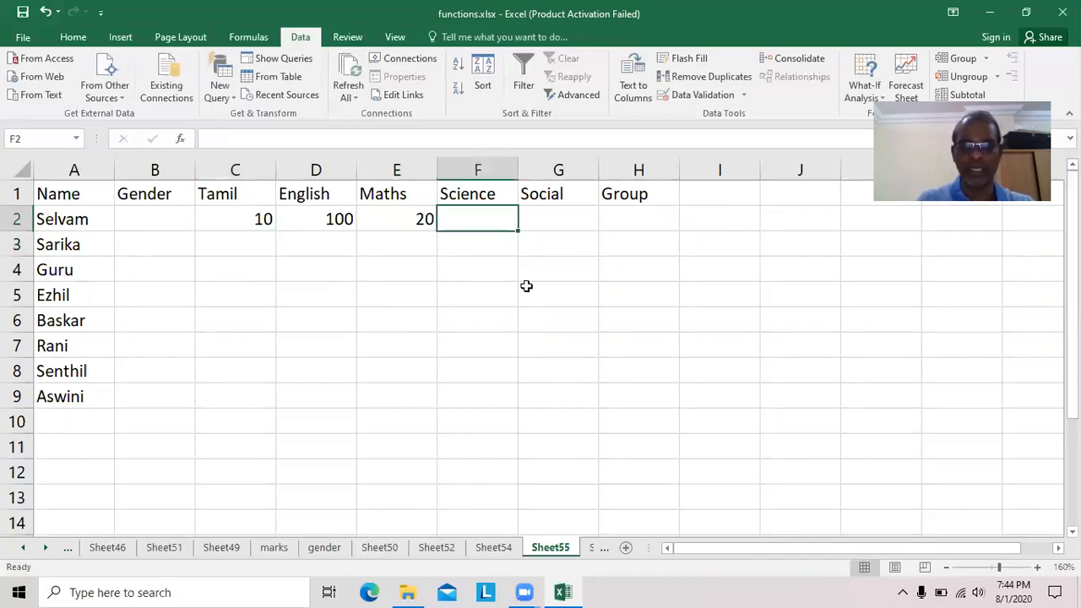
pyautogui.write('selvam')
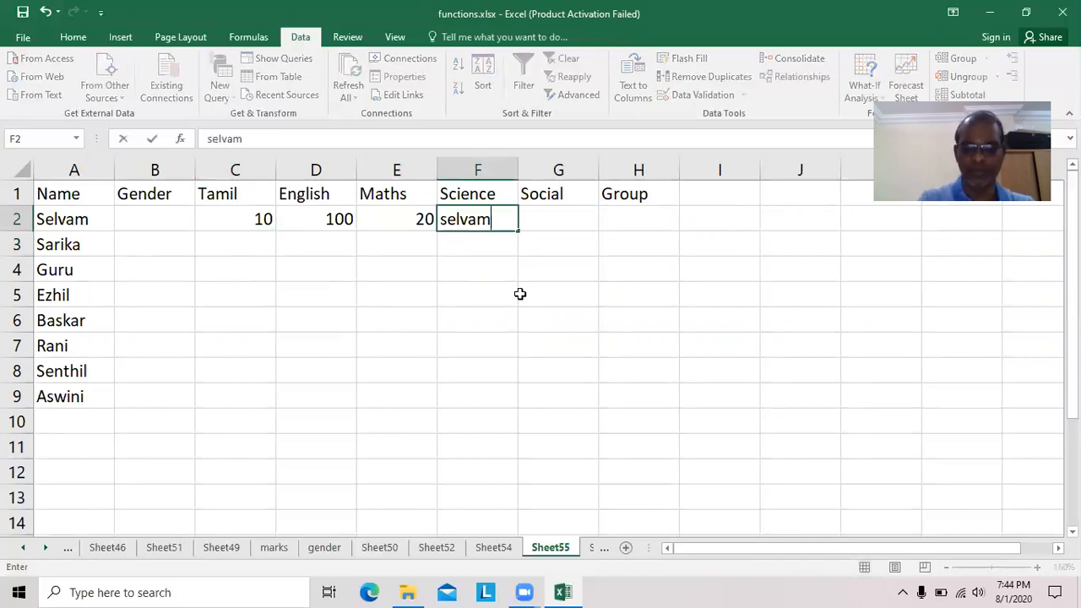
pyautogui.press('Return')
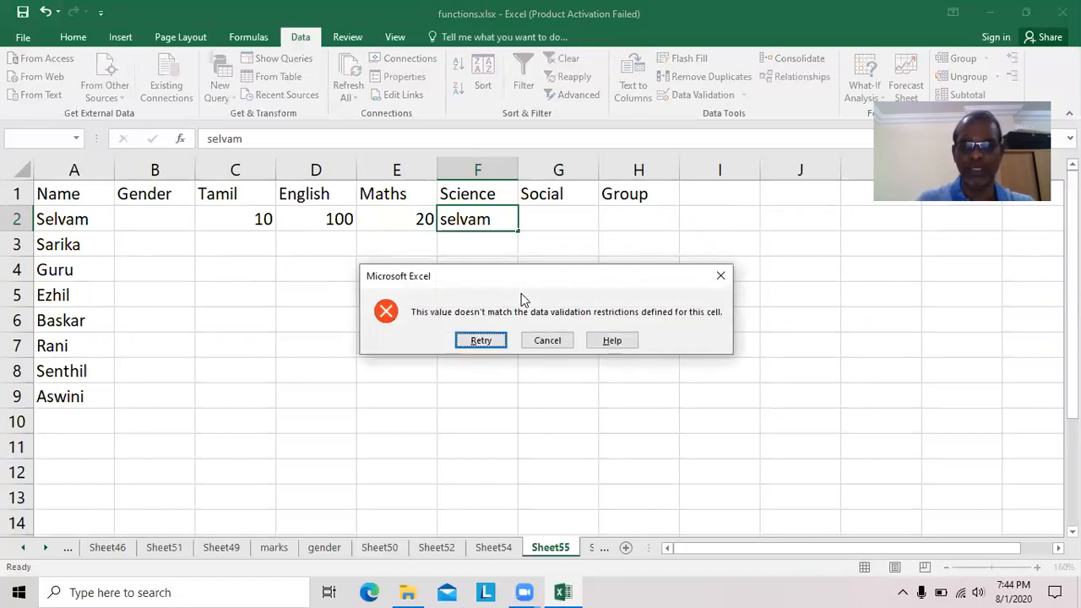
pyautogui.click(493, 342)
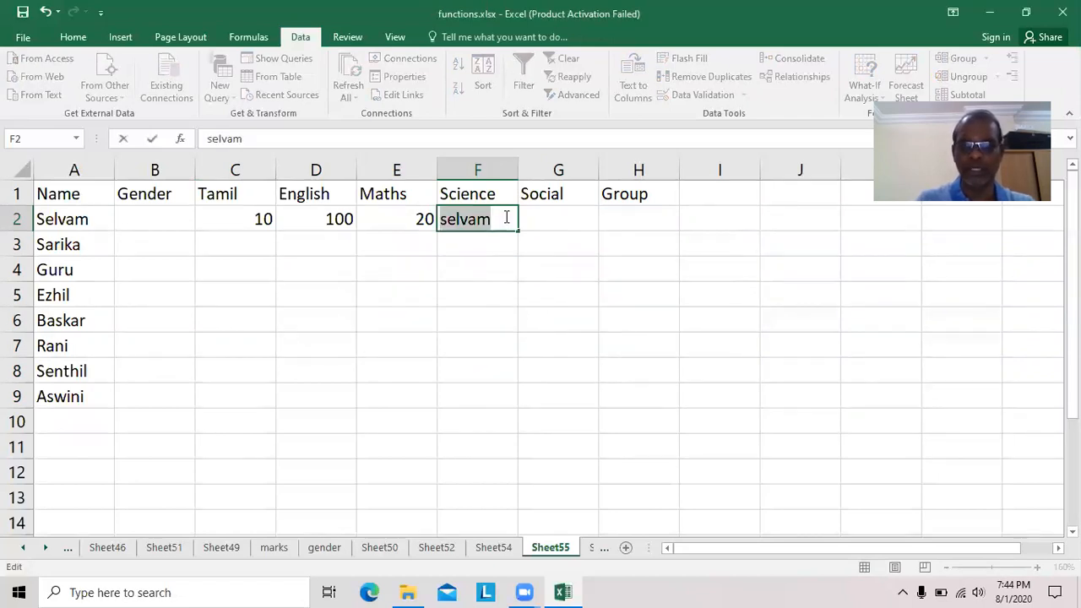
pyautogui.press('BackSpace')
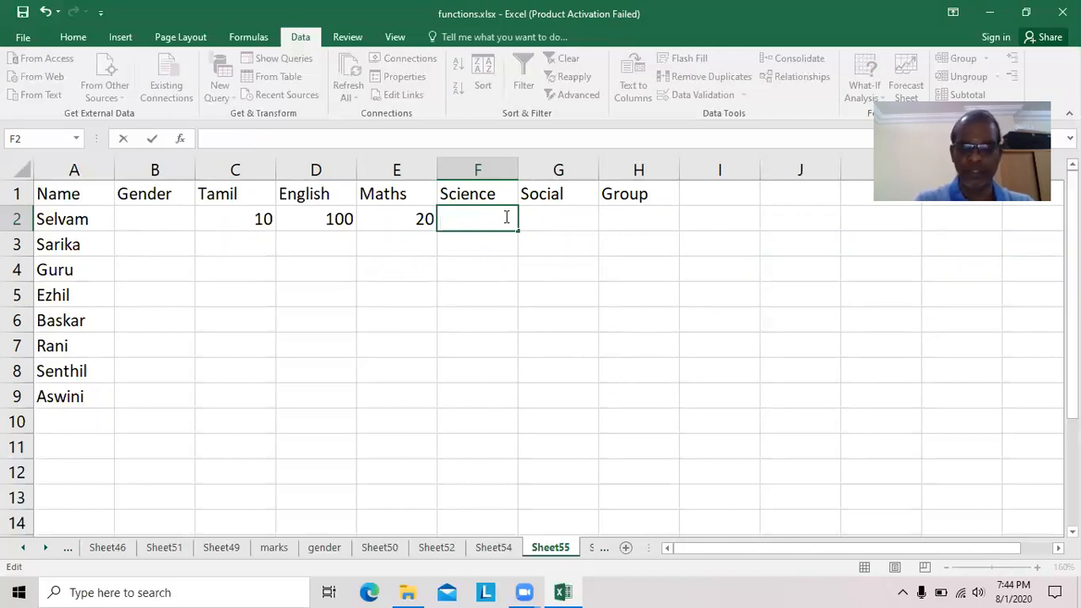
pyautogui.write('30')
pyautogui.press('Return')
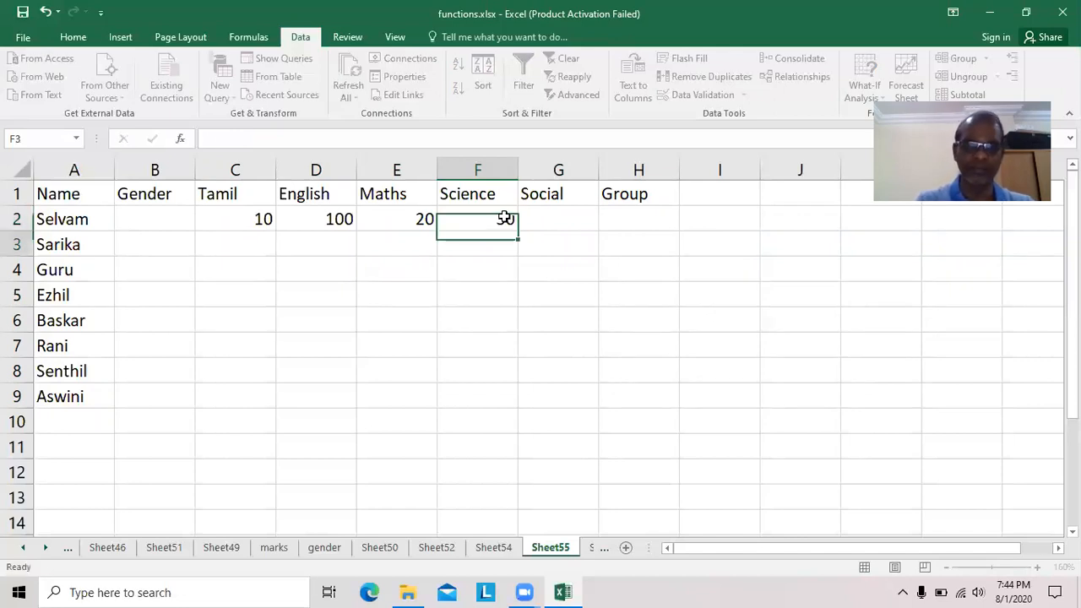
# Test the validation in Social cell G2 with the logical value true, and enter 40 instead
pyautogui.click(568, 217)
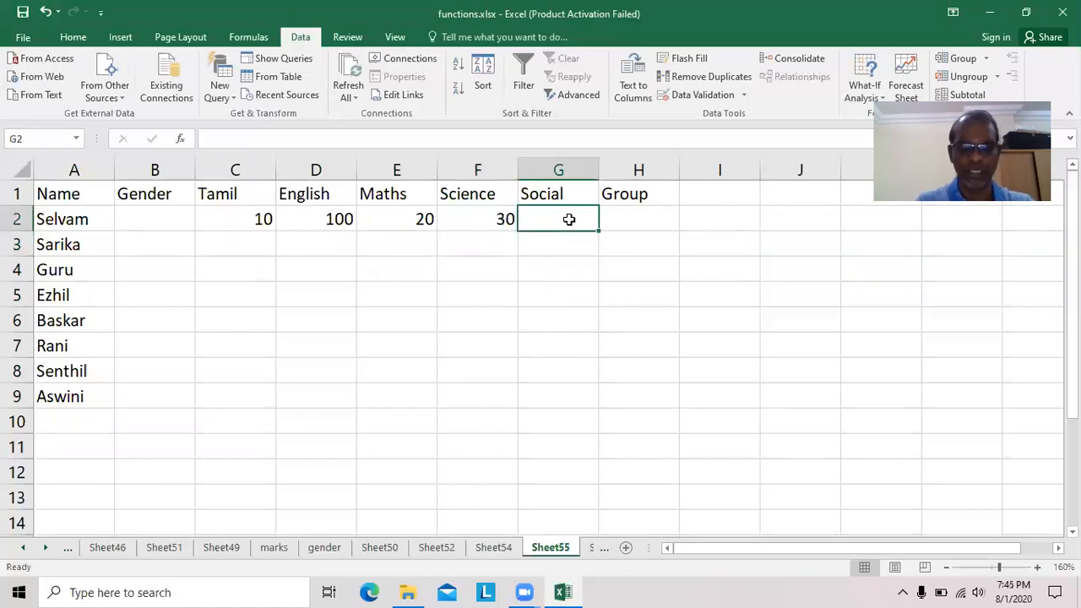
pyautogui.write('true')
pyautogui.press('Return')
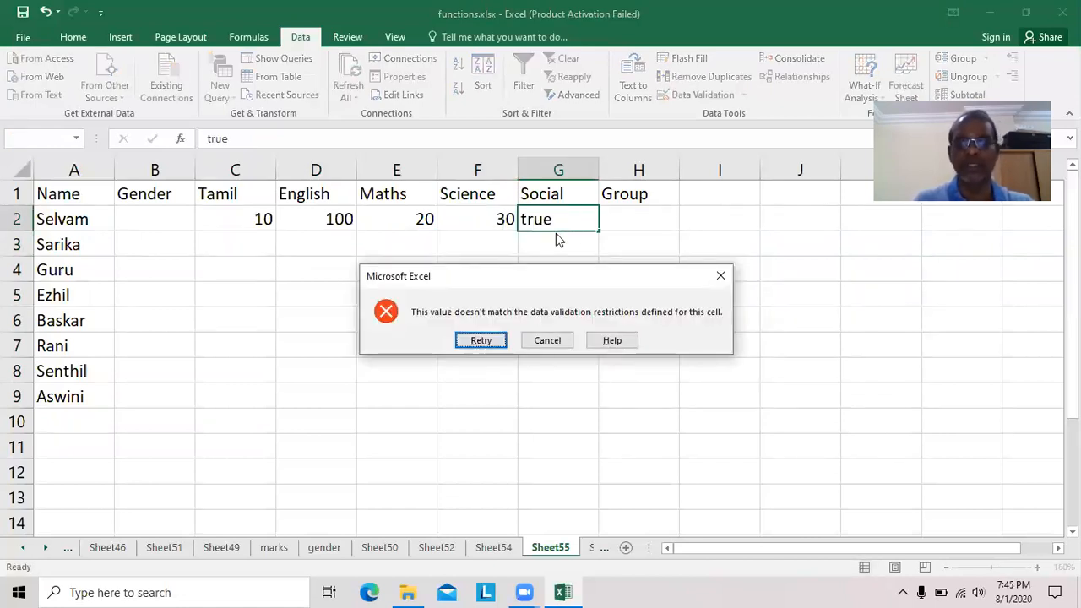
pyautogui.click(548, 340)
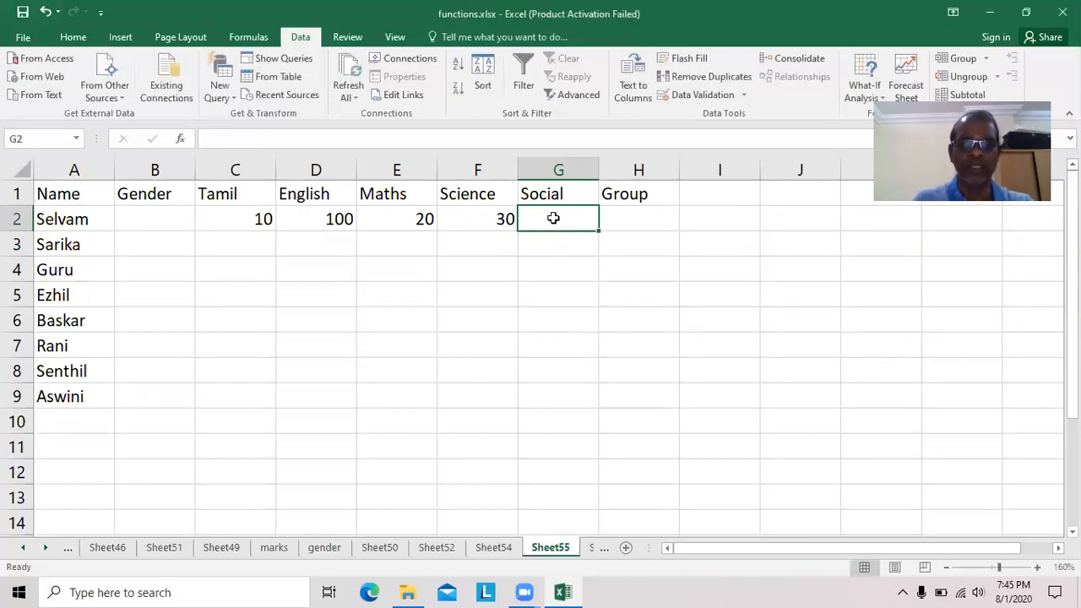
pyautogui.write('40')
pyautogui.press('Return')
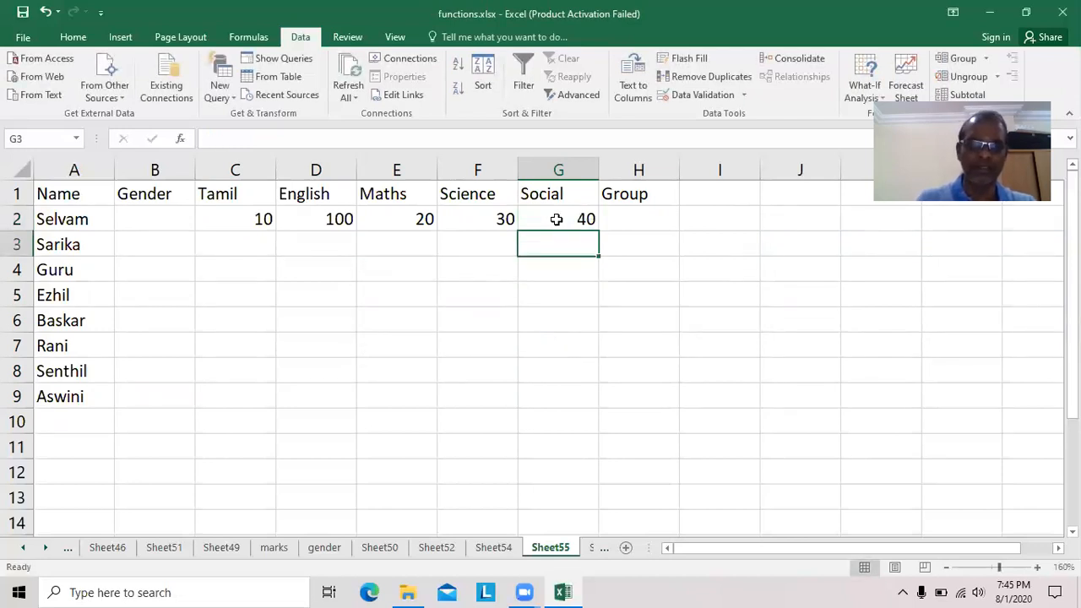
# Enter 100 as the second student's Tamil mark in C3
pyautogui.click(250, 244)
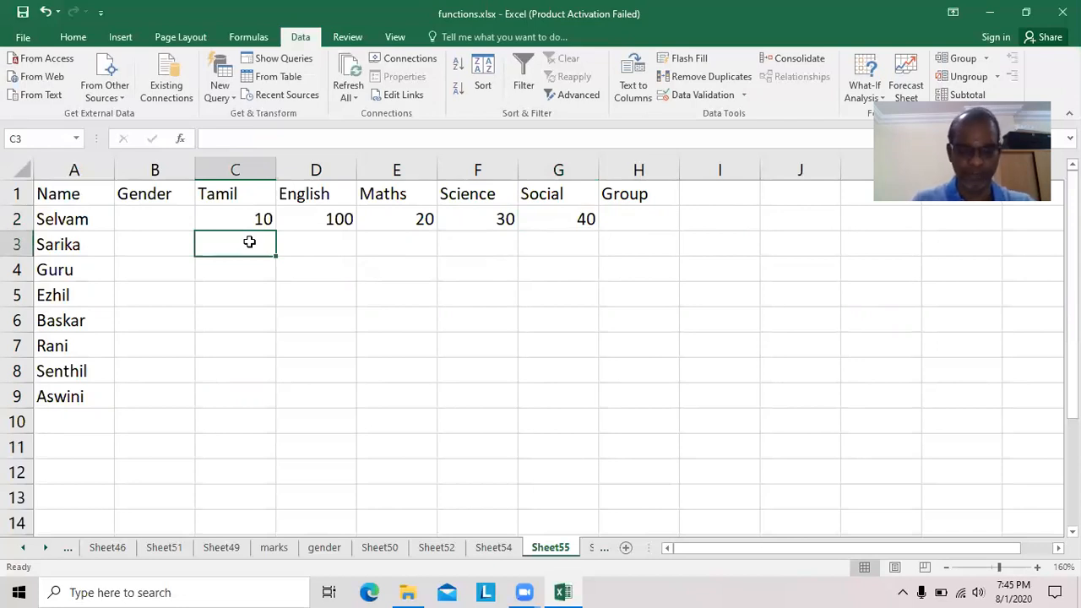
pyautogui.write('100')
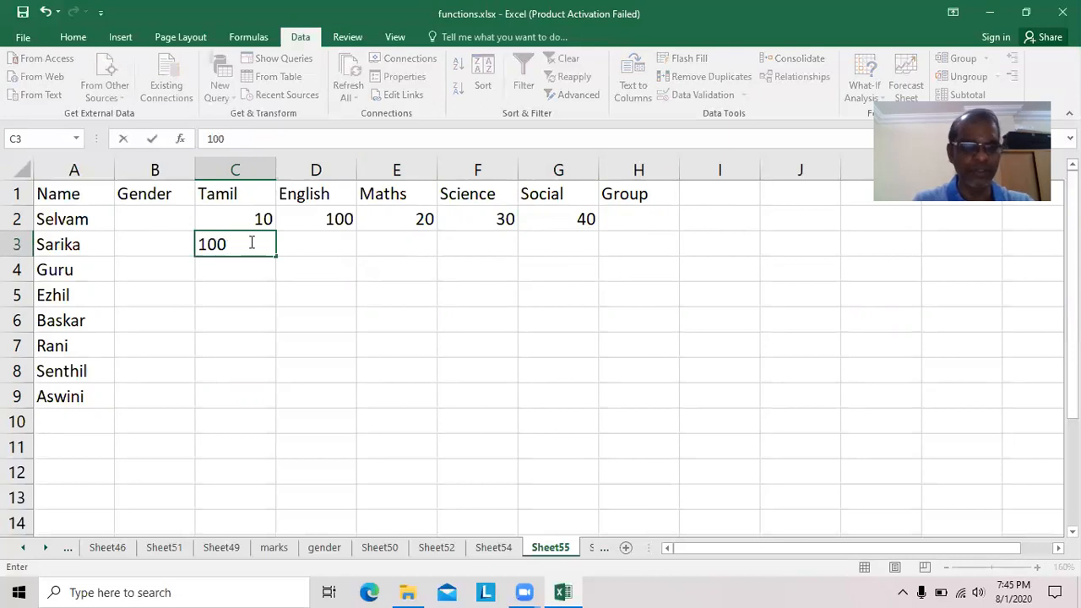
pyautogui.press('Tab')
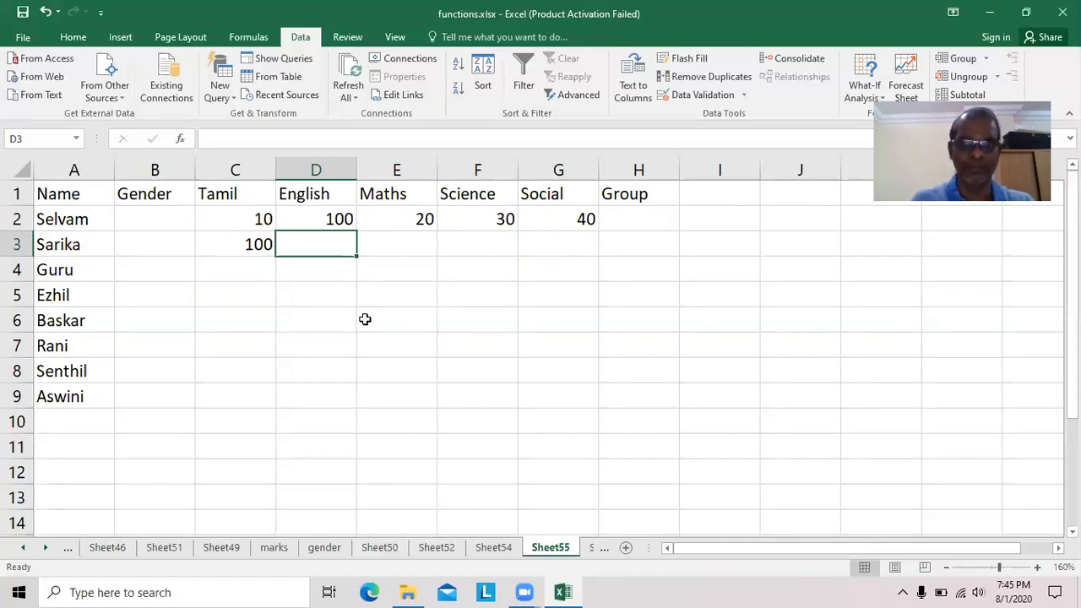
# Add the validation input message "You can type marks between 0 to 100" to the marks range C2:G9
pyautogui.moveTo(245, 217); pyautogui.dragTo(561, 399)
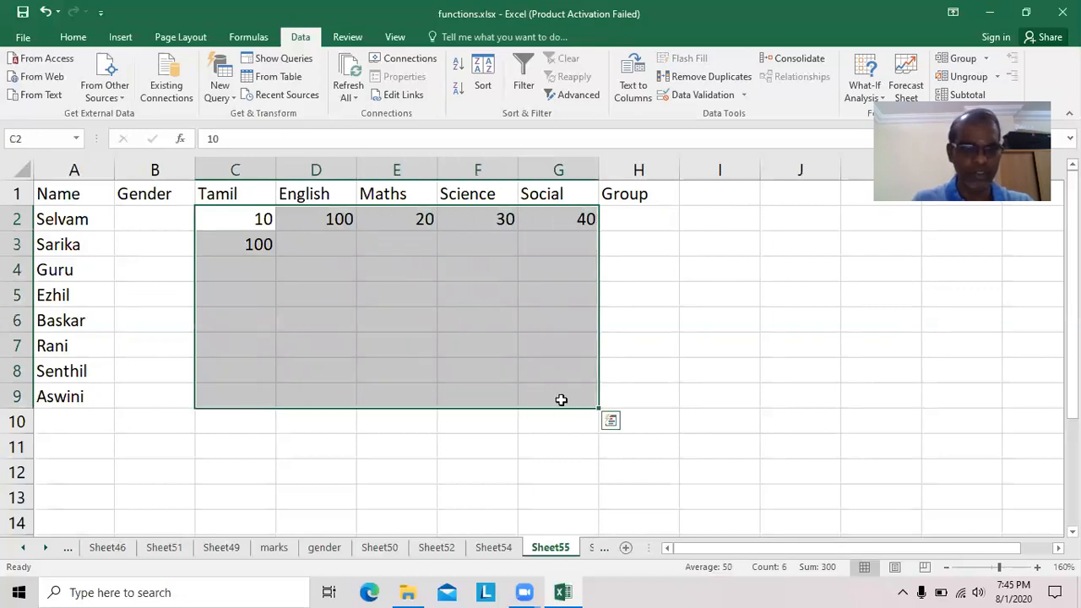
pyautogui.click(719, 95)
pyautogui.click(704, 247)
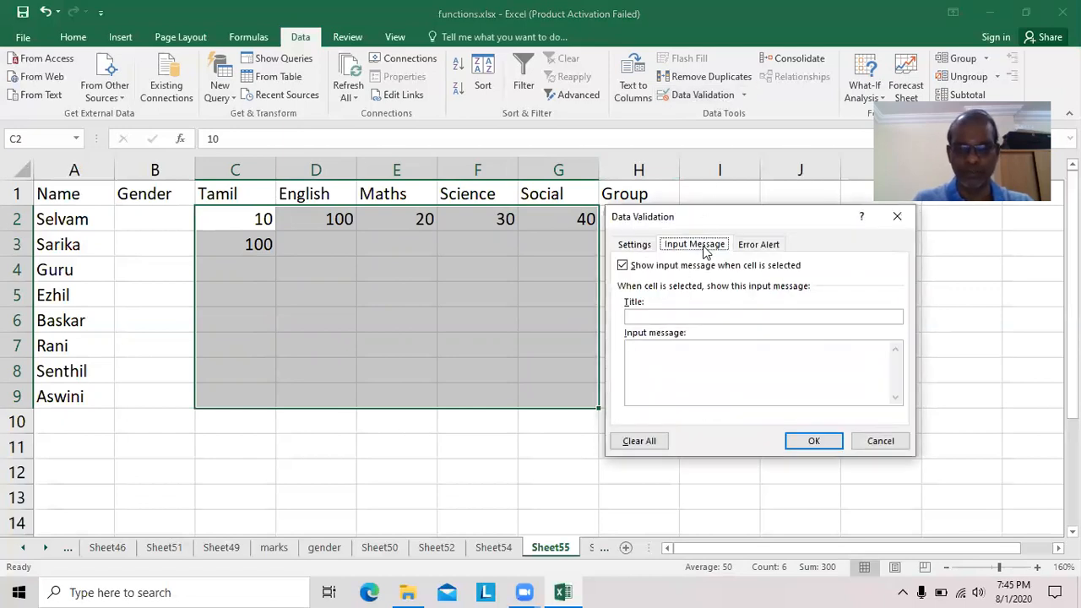
pyautogui.click(667, 367)
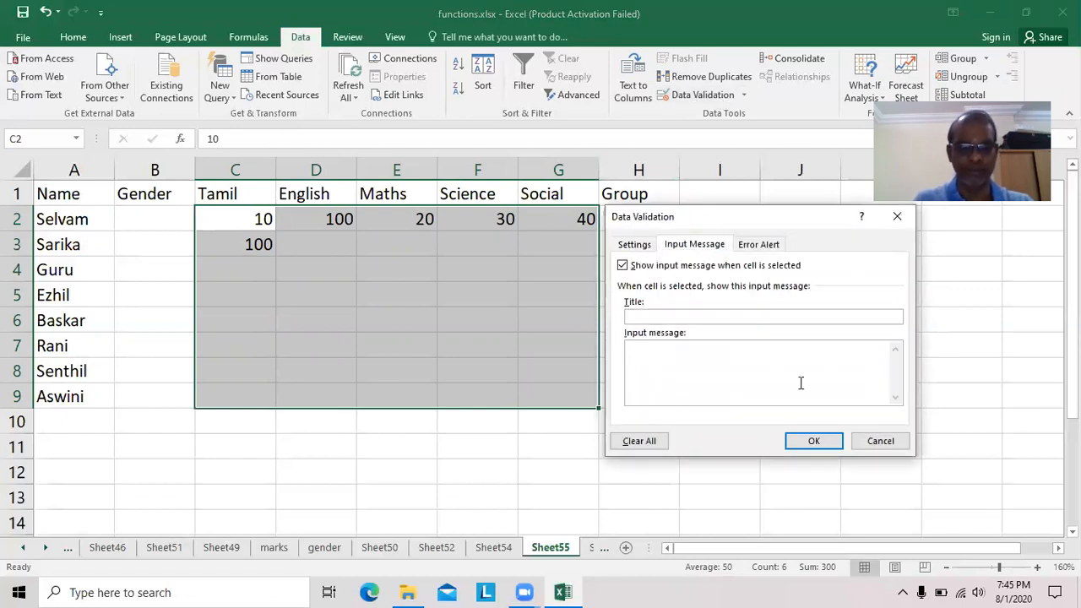
pyautogui.write('YOu')
pyautogui.press('BackSpace')
pyautogui.write('ou can type')
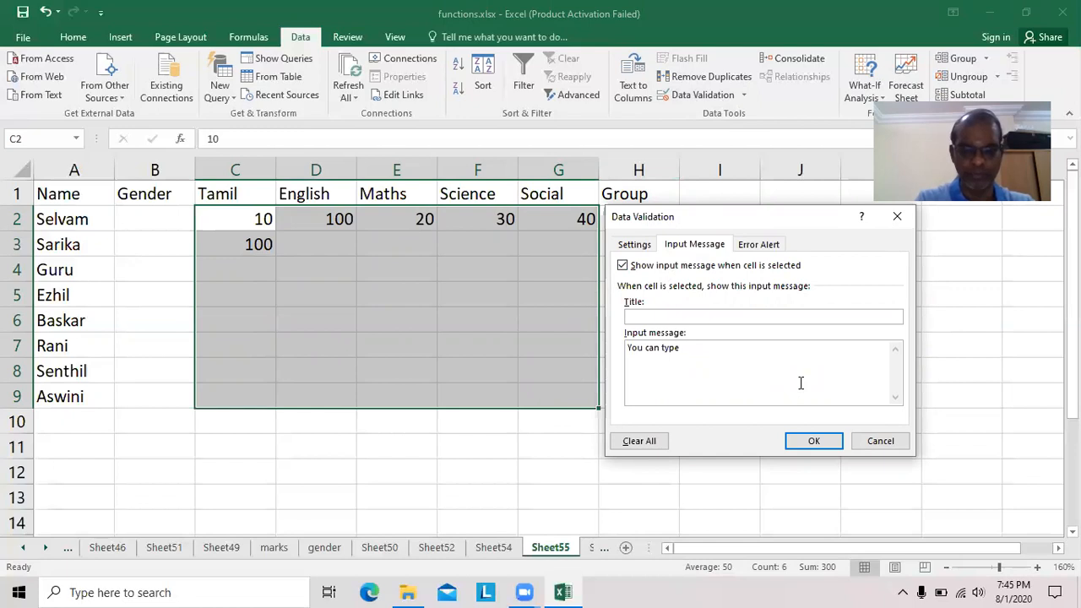
pyautogui.write(' marks')
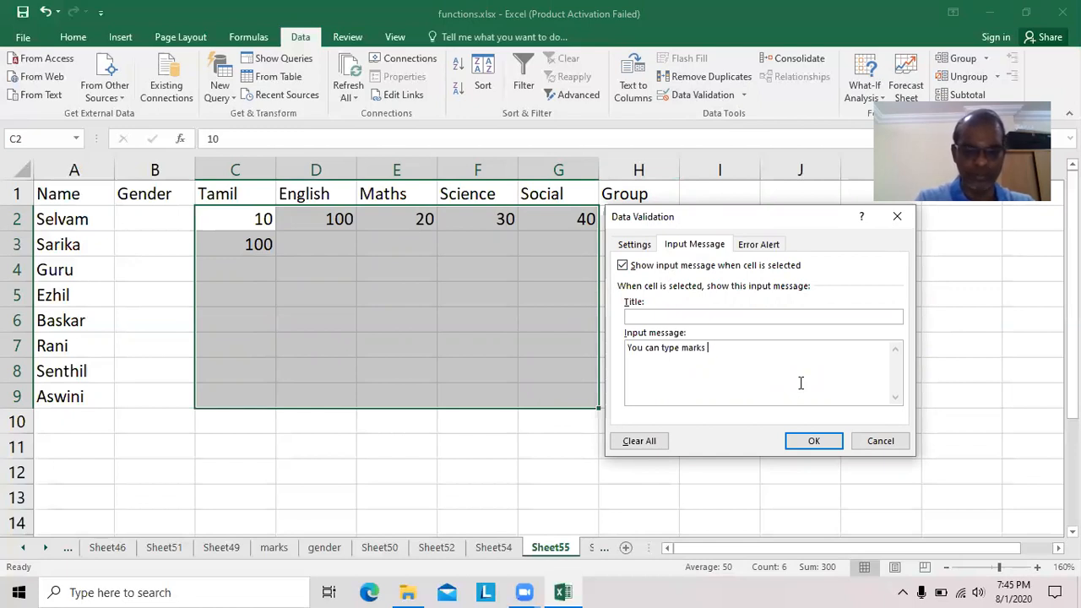
pyautogui.write(' between 0 to 100')
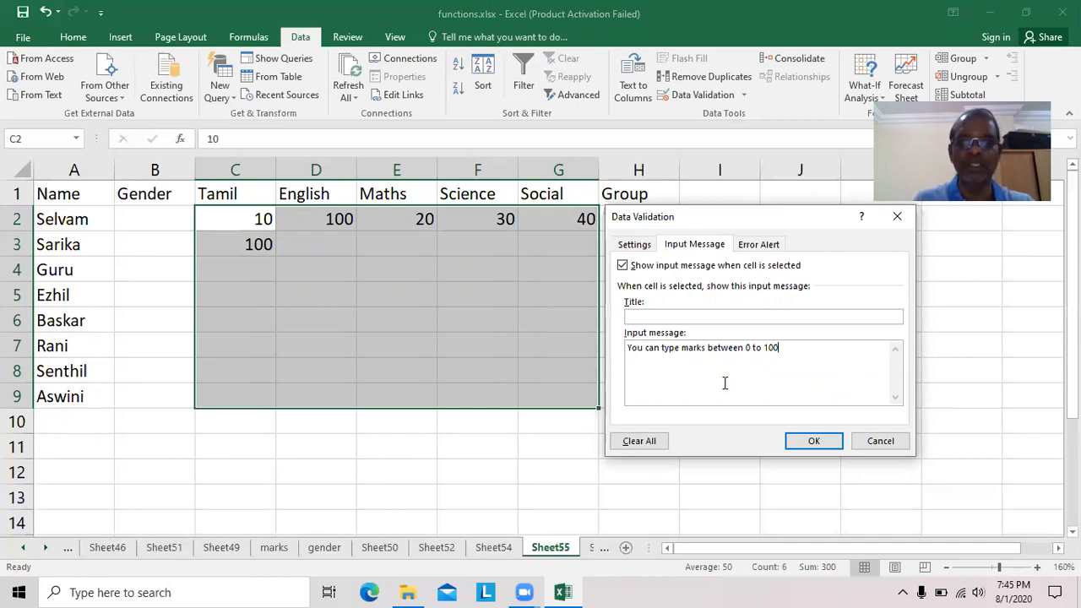
pyautogui.click(816, 446)
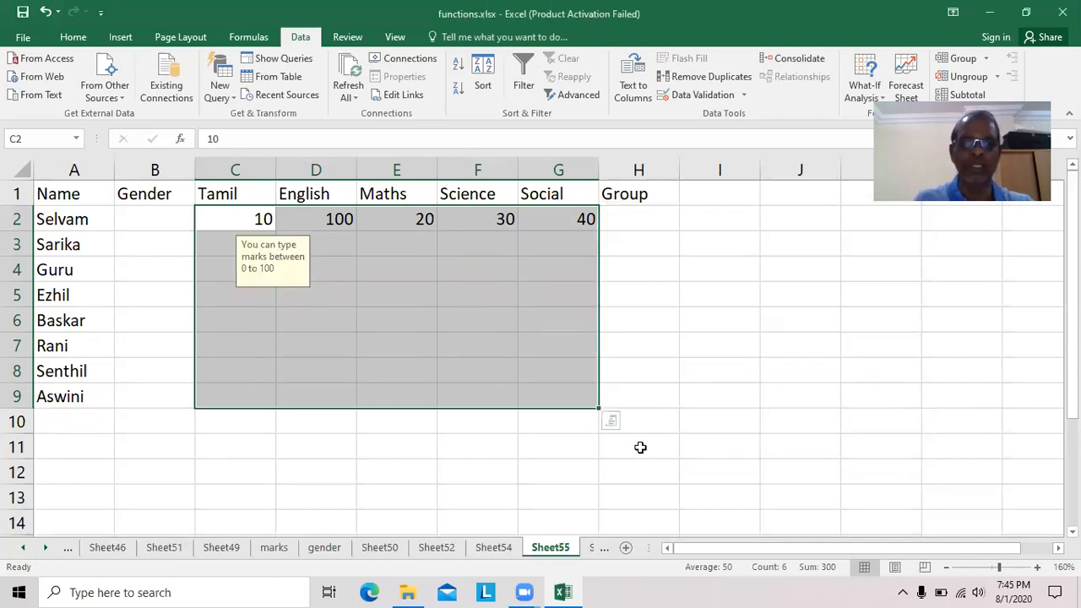
pyautogui.click(629, 450)
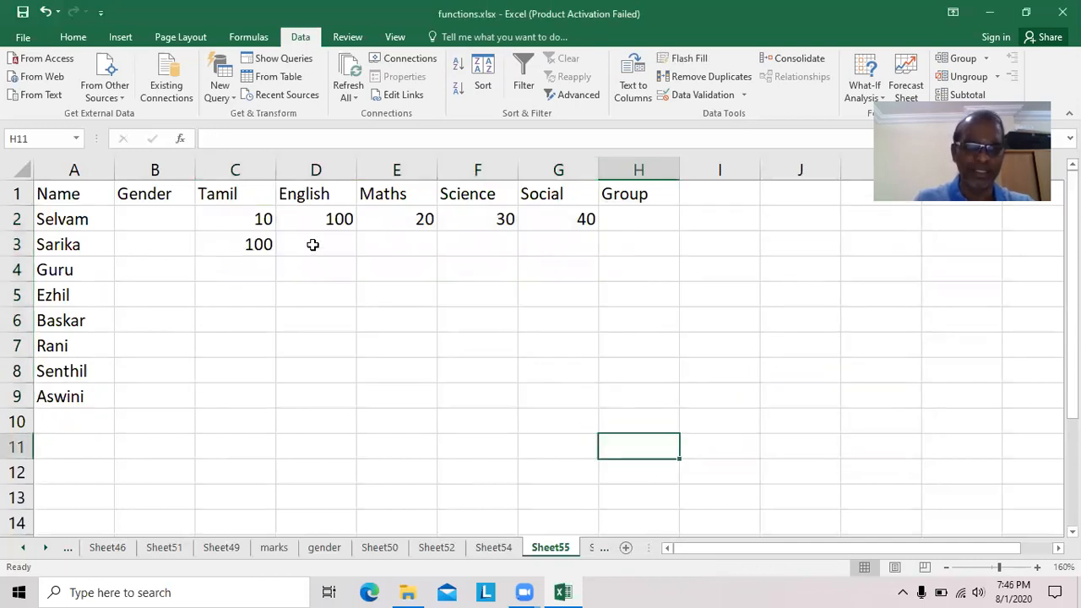
# Complete the second student's marks with 99 for English, 98 for Maths, 97 for Science and 96 for Social in D3:G3
pyautogui.click(313, 244)
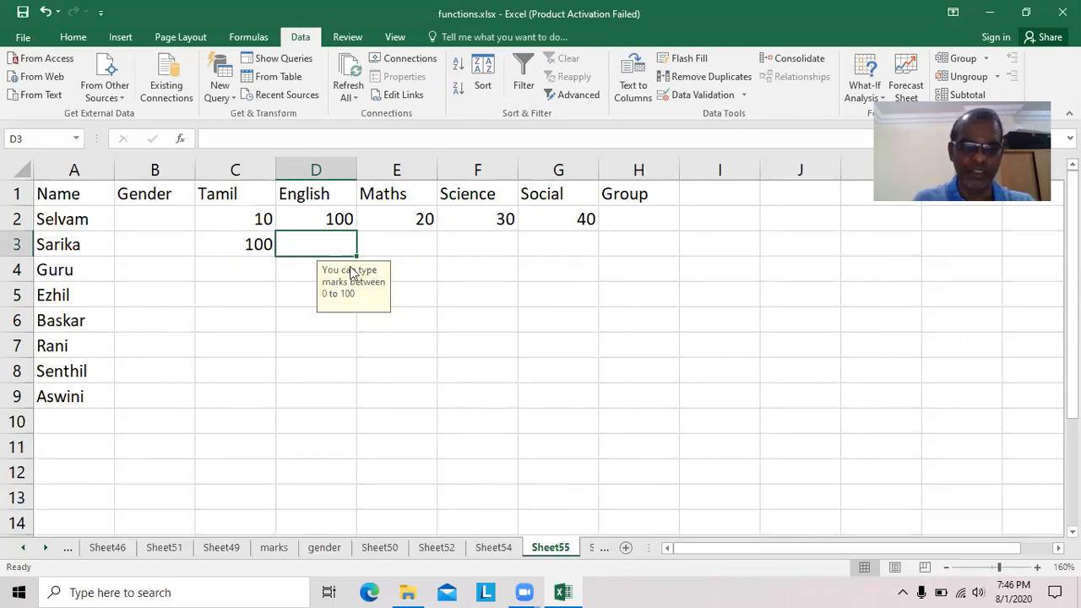
pyautogui.write('99')
pyautogui.press('Tab')
pyautogui.write('98')
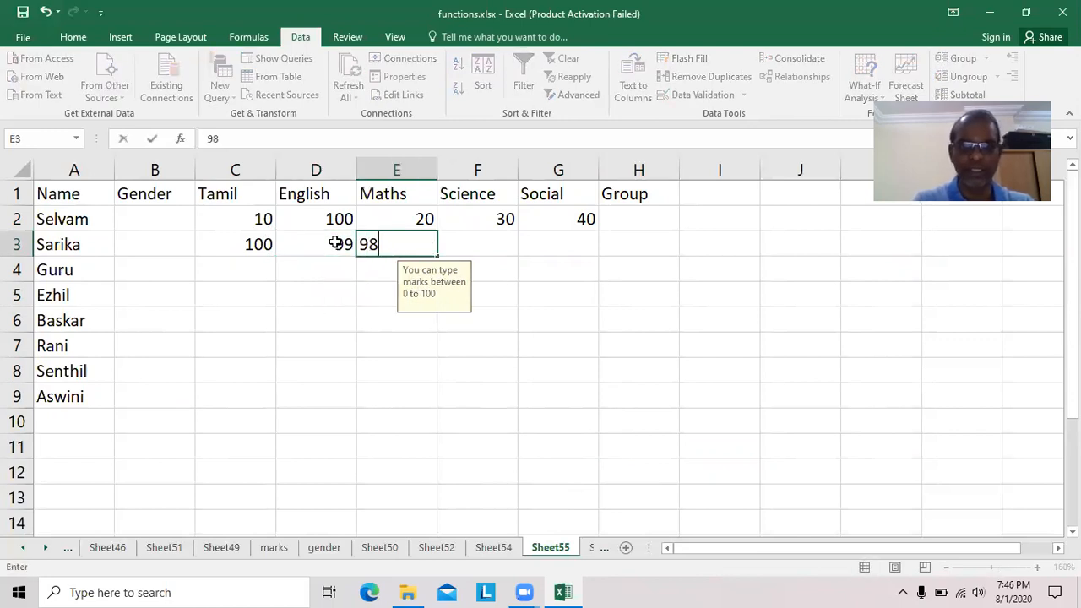
pyautogui.press('Tab')
pyautogui.write('97')
pyautogui.press('Tab')
pyautogui.write('96')
pyautogui.press('Return')
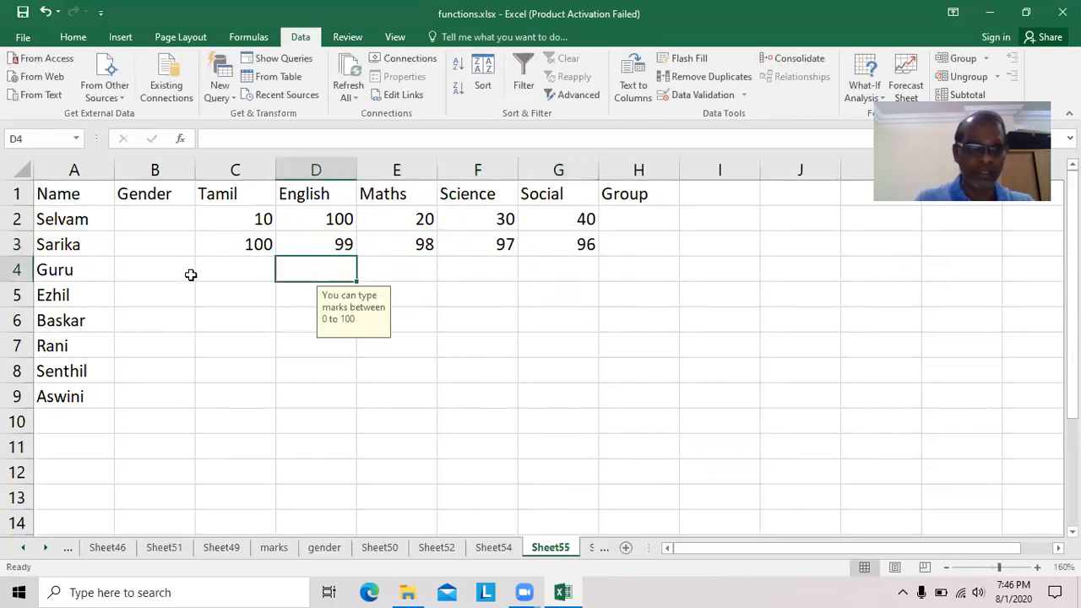
# Enter 11 as the third student's Tamil mark in C4, and test the validation in English cell D4 with 11.9
pyautogui.click(244, 267)
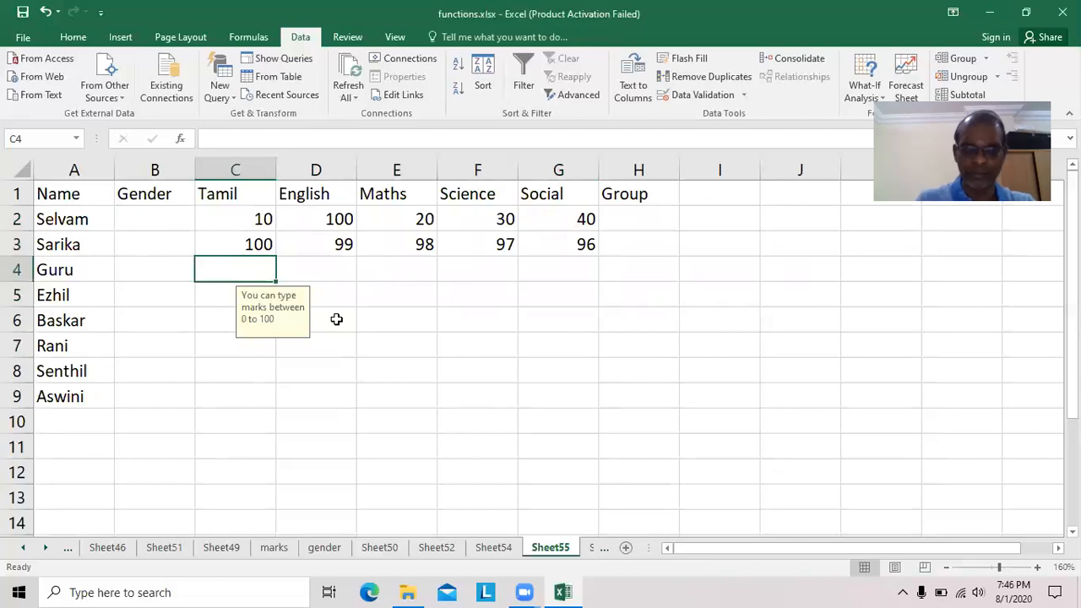
pyautogui.write('11')
pyautogui.press('Tab')
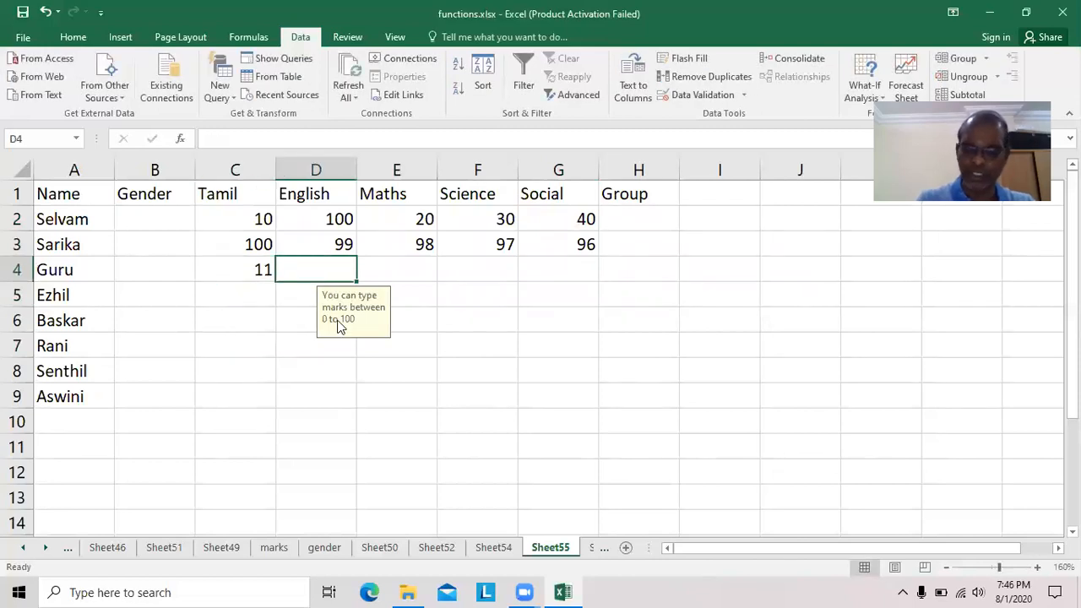
pyautogui.write('11.9')
pyautogui.press('Tab')
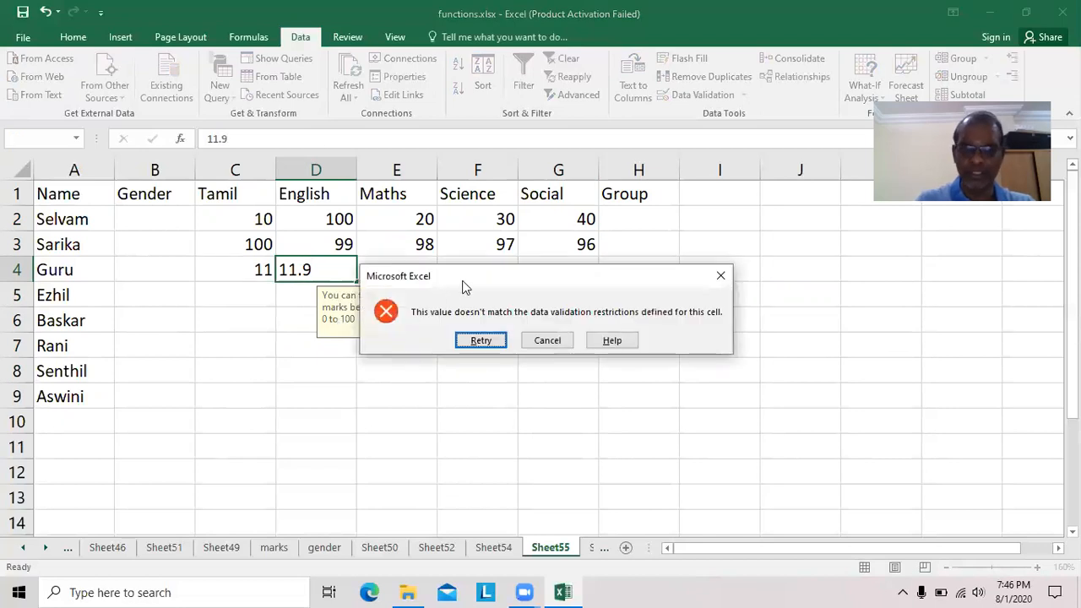
pyautogui.moveTo(473, 282); pyautogui.dragTo(586, 364)
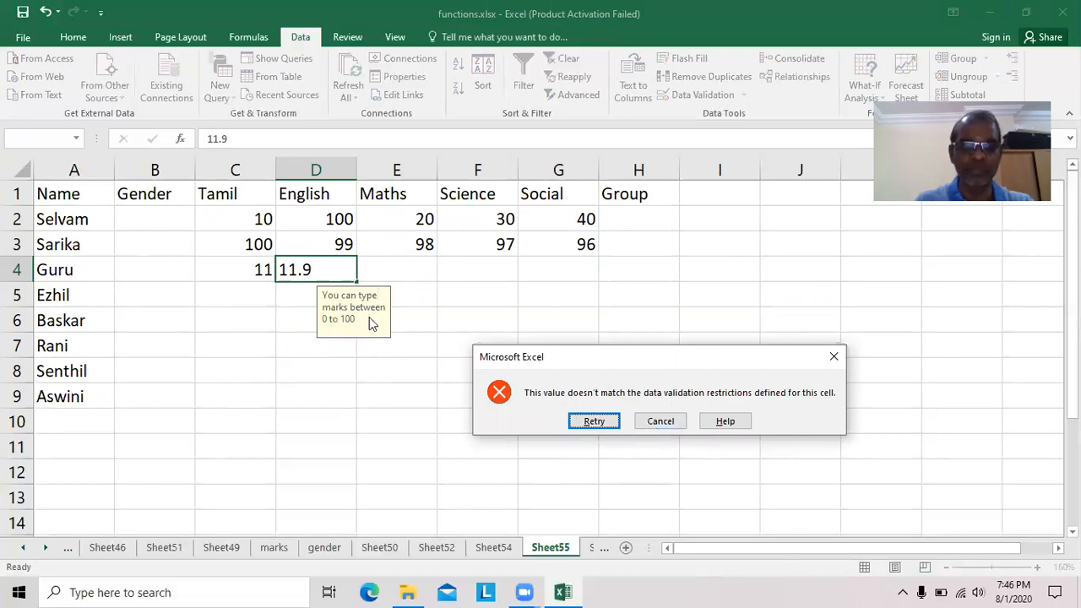
pyautogui.click(658, 420)
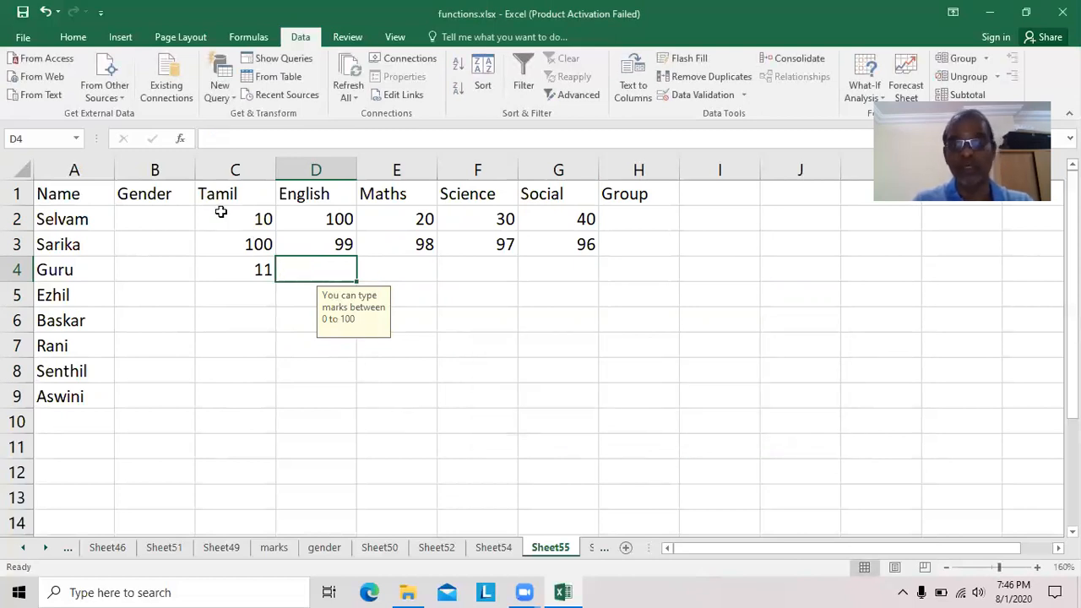
# Enter the decimal 10.1 in cell I2 outside the restricted marks range, and clear it
pyautogui.click(737, 220)
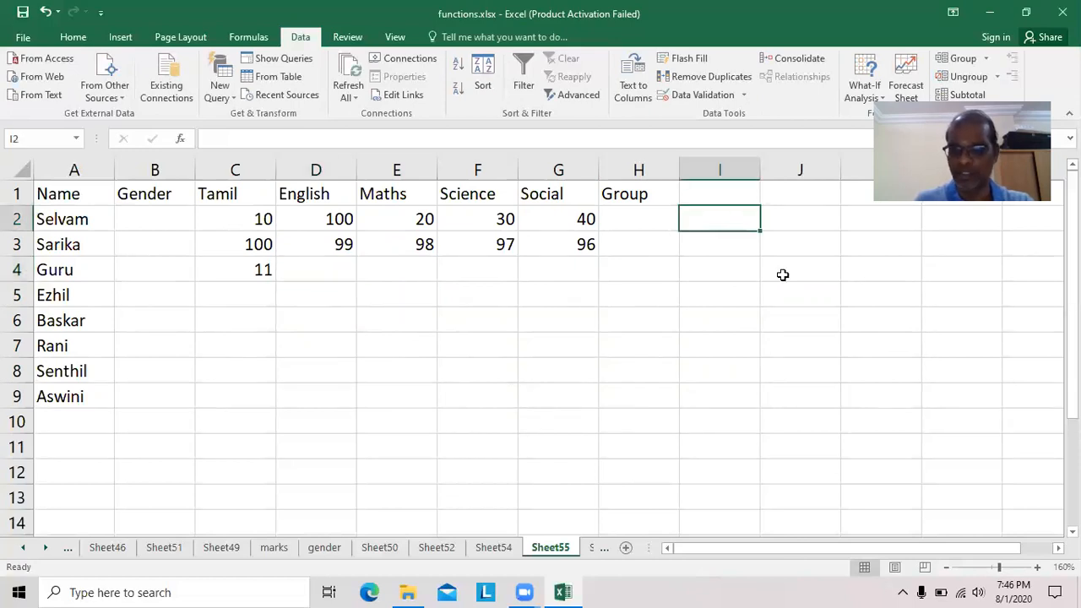
pyautogui.write('10.1')
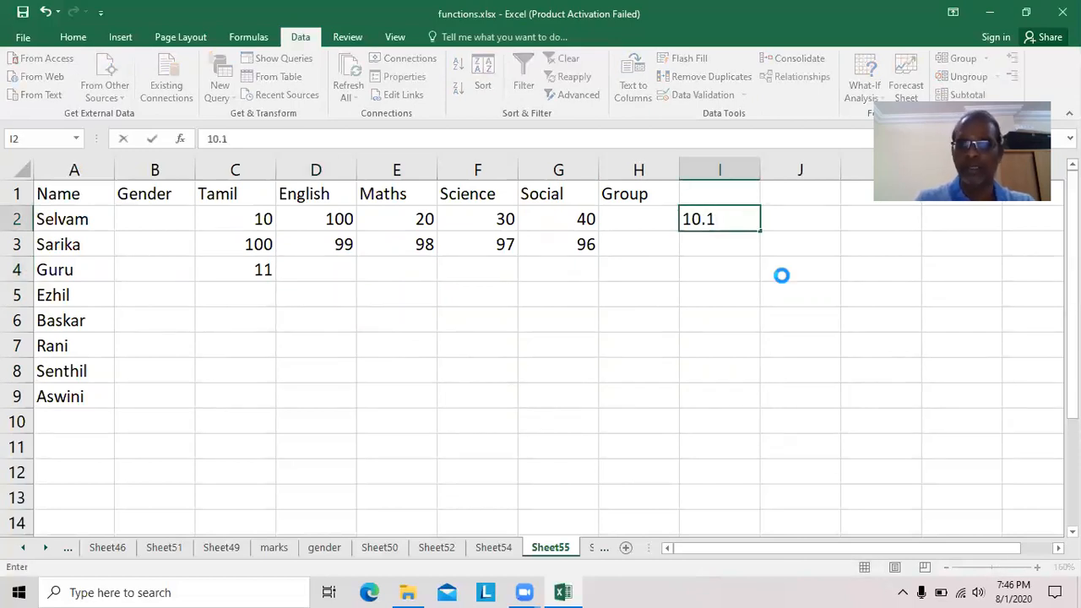
pyautogui.press('Return')
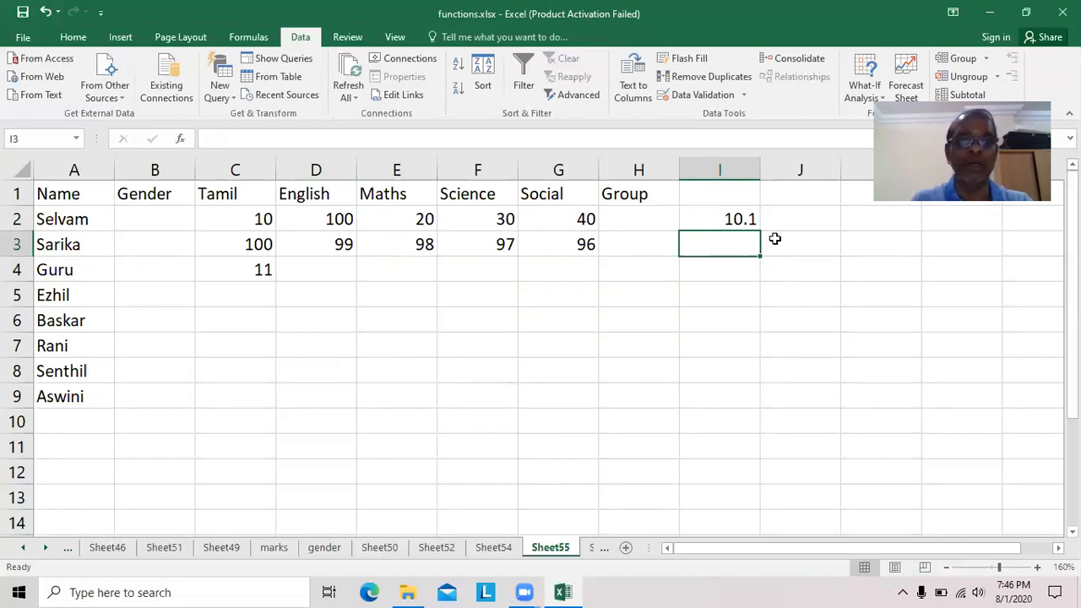
pyautogui.click(733, 221)
pyautogui.press('Delete')
# Check the input message shown for the marks range at English cell D4
pyautogui.moveTo(225, 216); pyautogui.dragTo(534, 394)
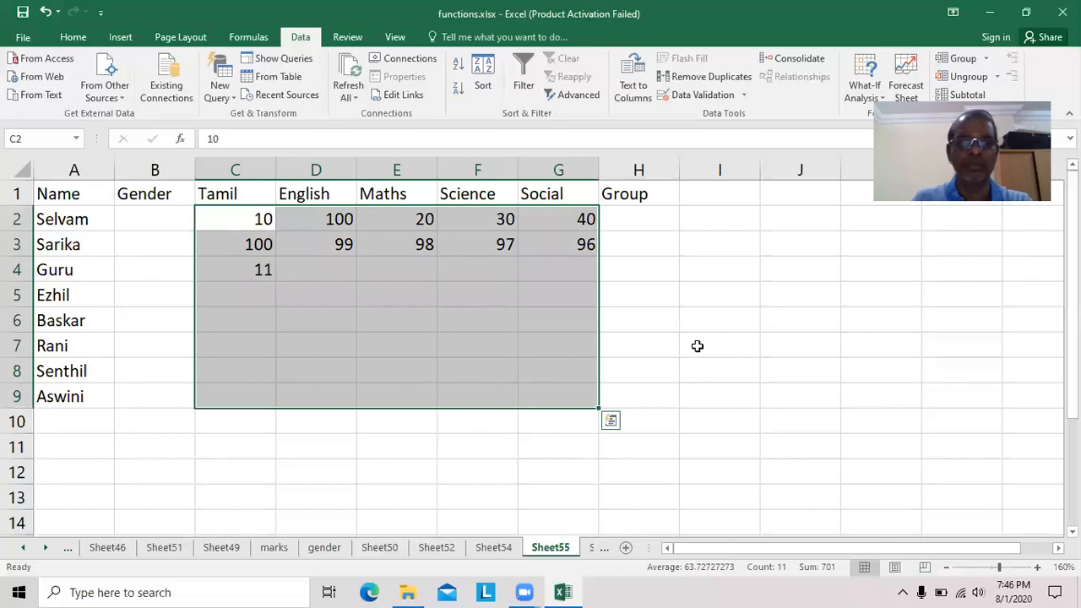
pyautogui.click(693, 347)
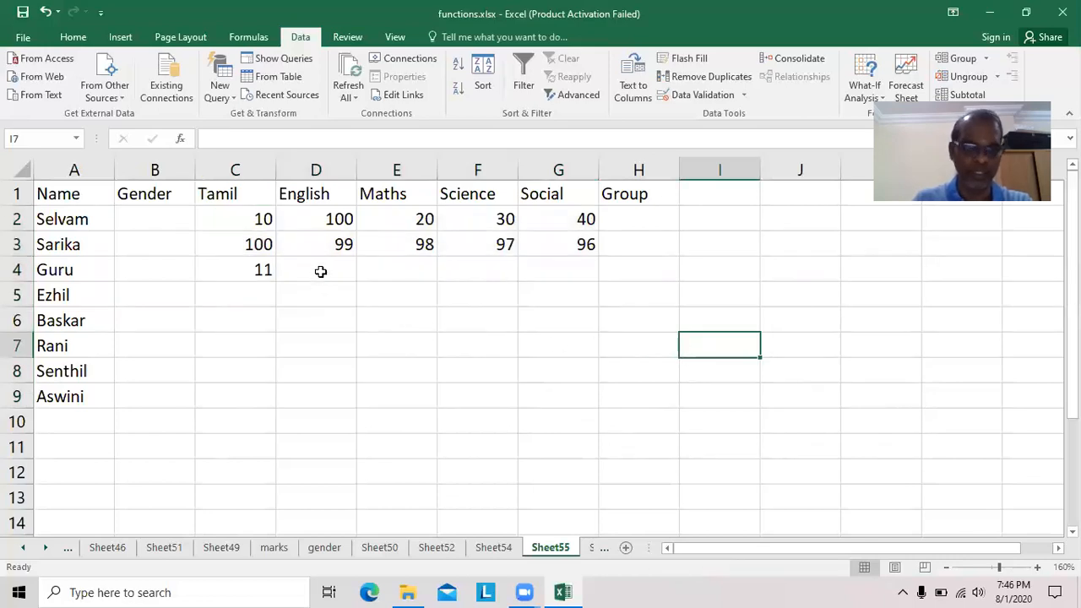
pyautogui.click(321, 272)
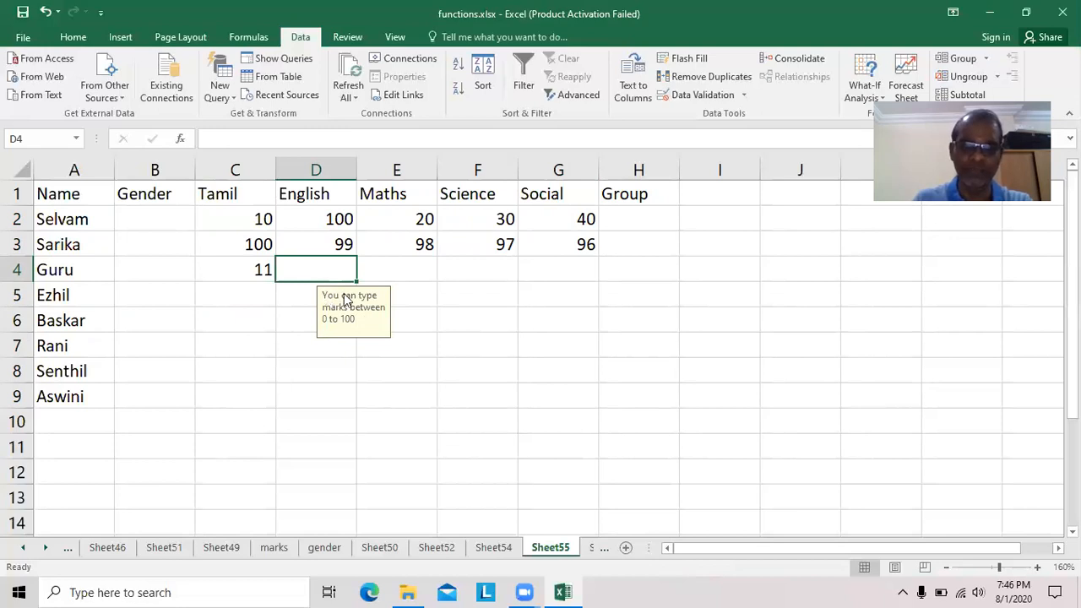
pyautogui.click(451, 326)
# Add the title S.S.L.C MARKS to the validation input message of the marks range C2:G9
pyautogui.moveTo(261, 218); pyautogui.dragTo(538, 396)
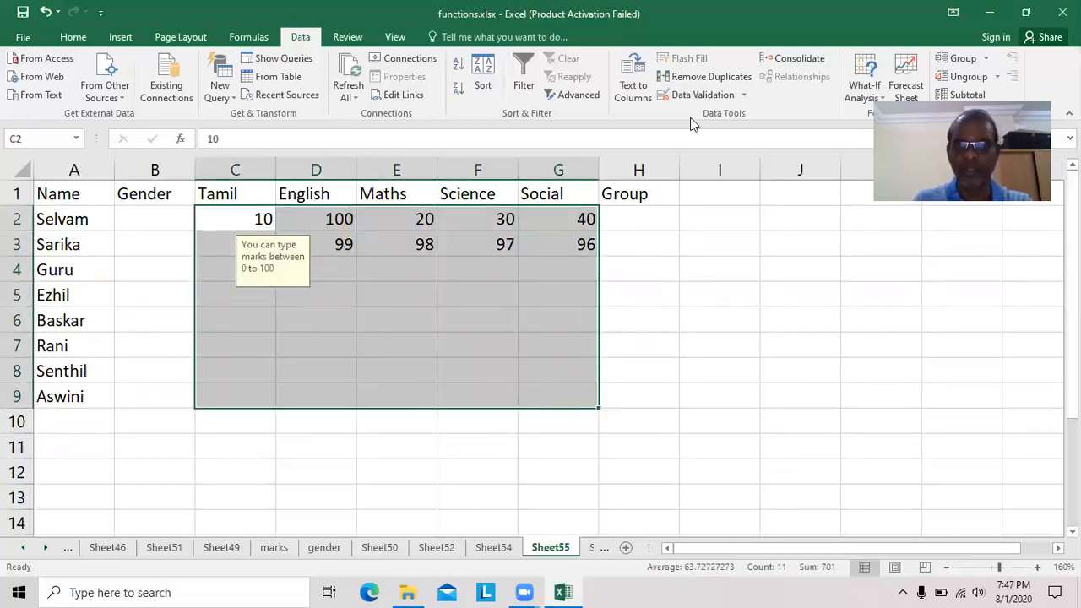
pyautogui.click(710, 96)
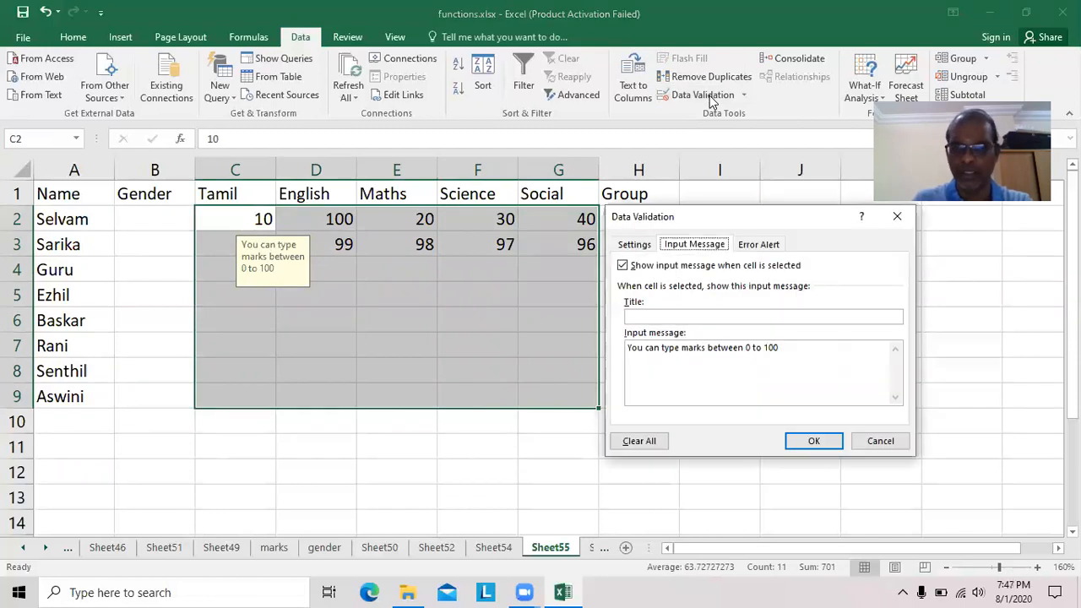
pyautogui.click(639, 246)
pyautogui.click(697, 245)
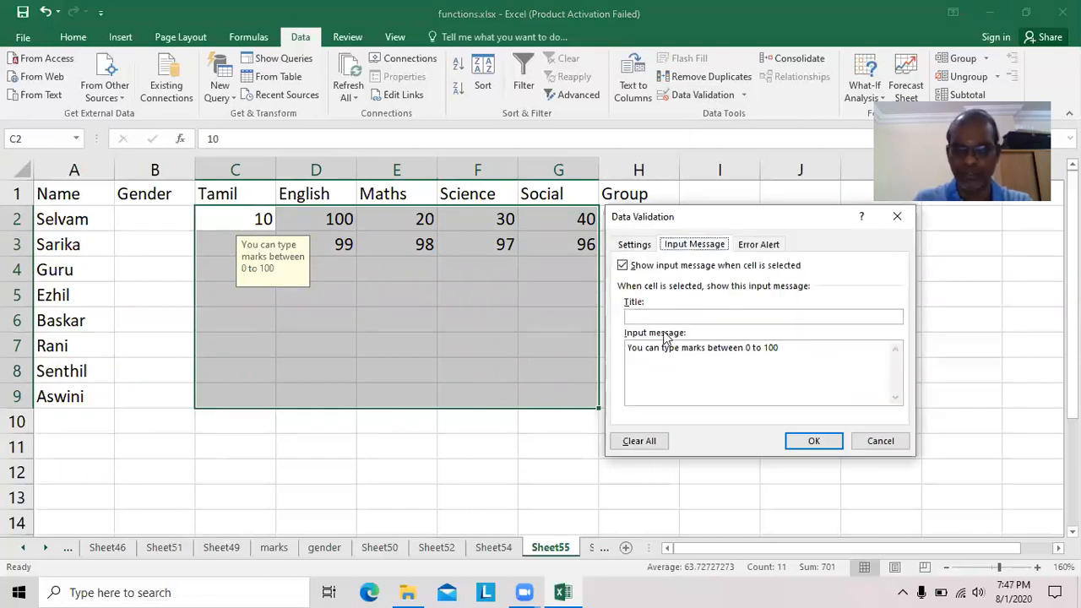
pyautogui.click(678, 317)
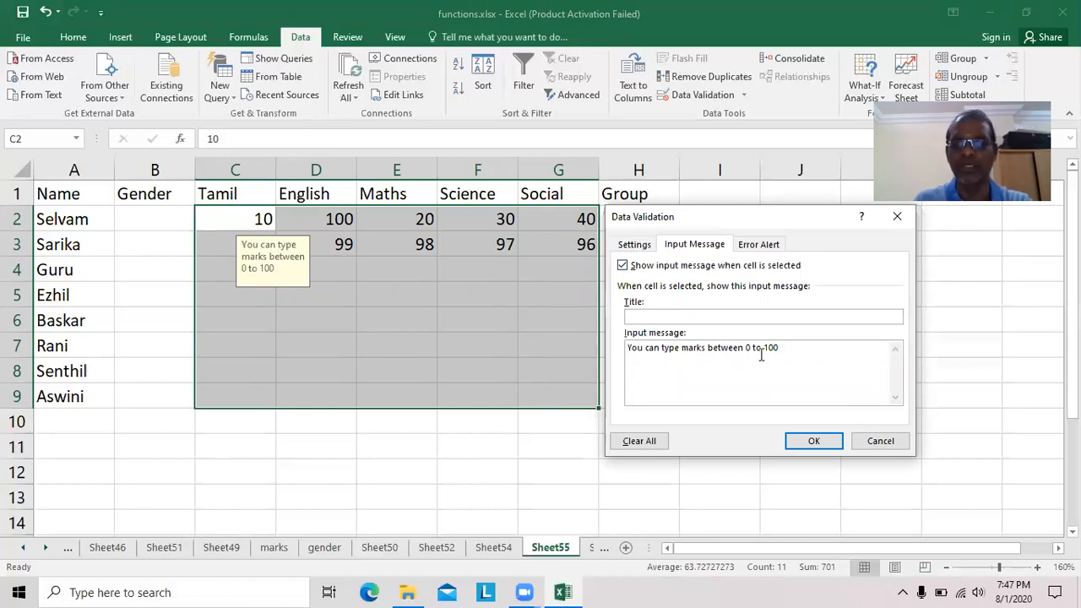
pyautogui.write('S.s')
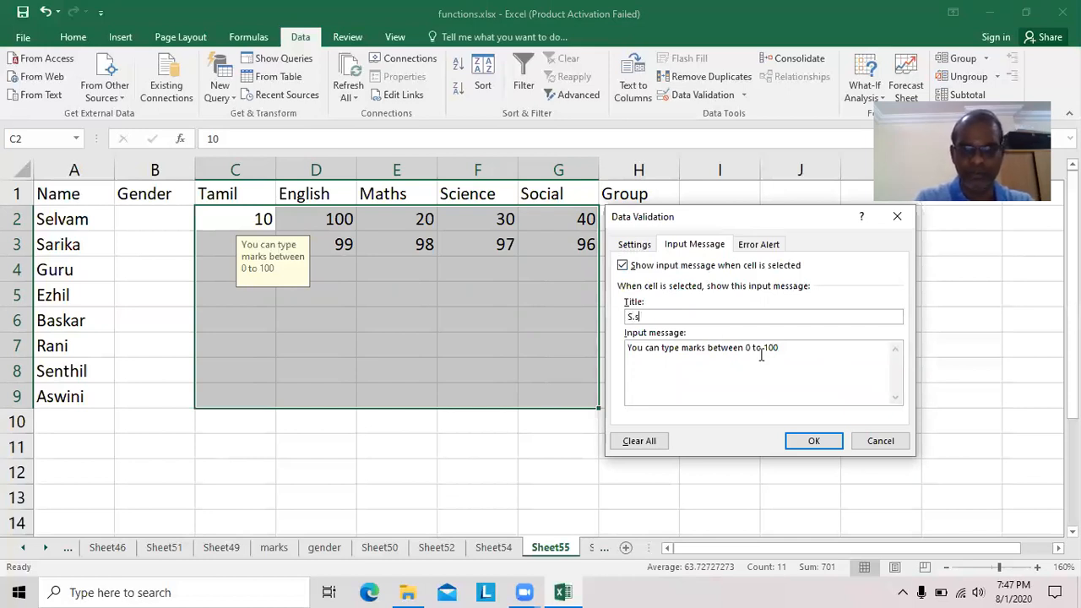
pyautogui.press('capslock')
pyautogui.write('S.L.C MARKS')
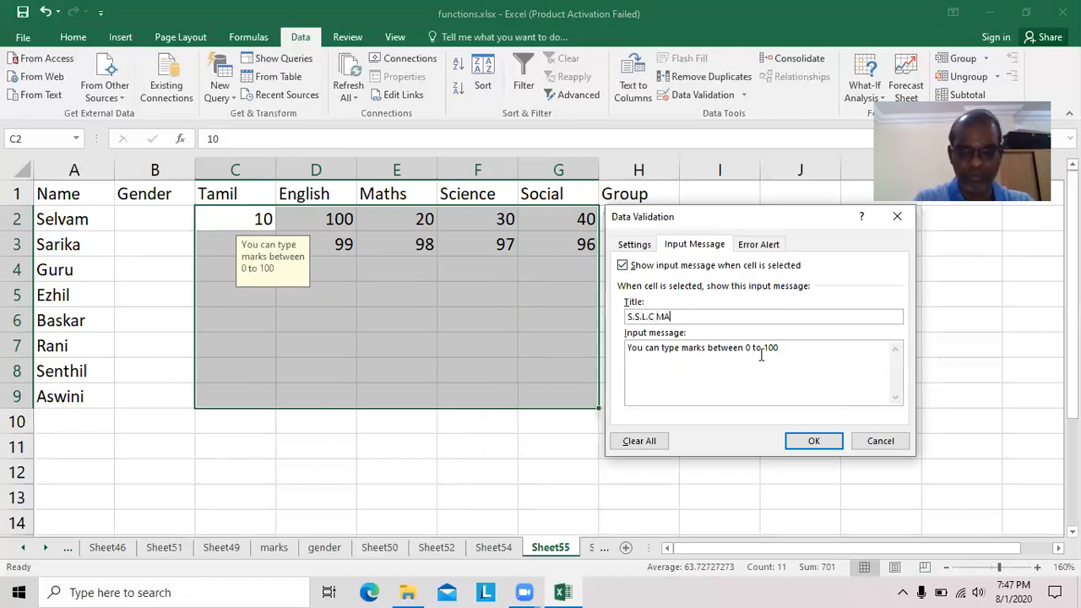
pyautogui.click(811, 443)
pyautogui.click(420, 470)
# Enter the third student's marks as 22 for English, 33 for Maths and 88 for Science in D4:F4
pyautogui.click(322, 267)
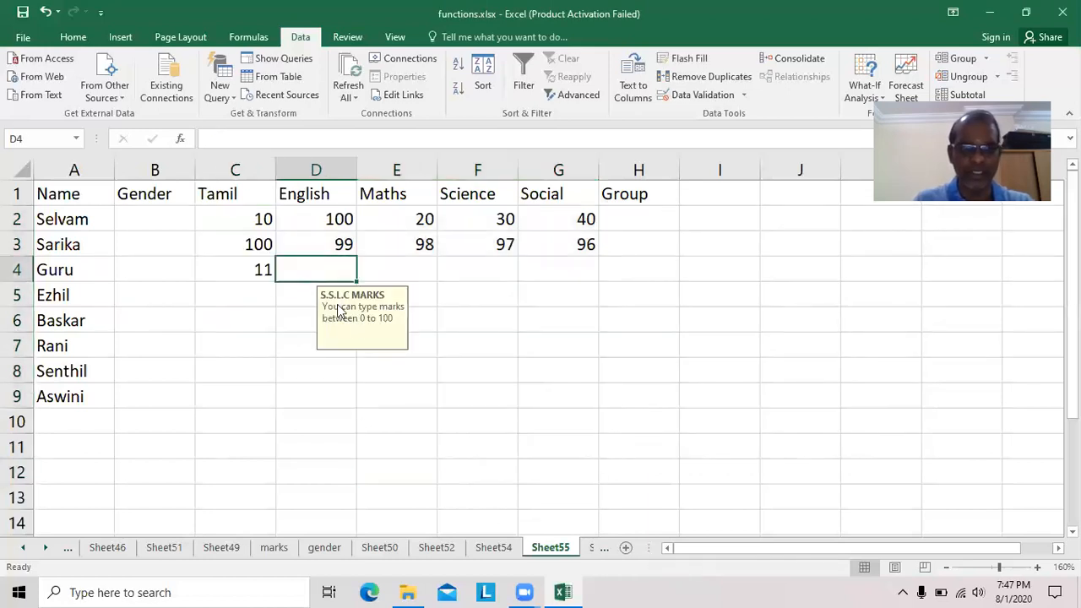
pyautogui.write('22')
pyautogui.press('Tab')
pyautogui.write('33')
pyautogui.press('Tab')
pyautogui.write('88')
pyautogui.press('Tab')
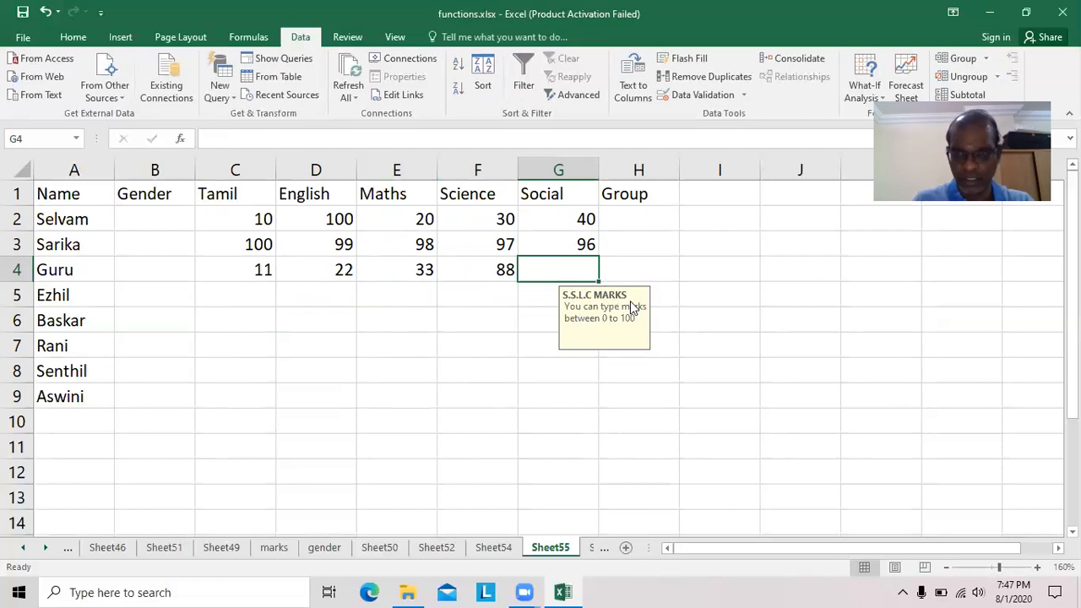
# Test the validation in Social cell G4 with the out-of-range mark 888, and cancel the entry
pyautogui.write('888')
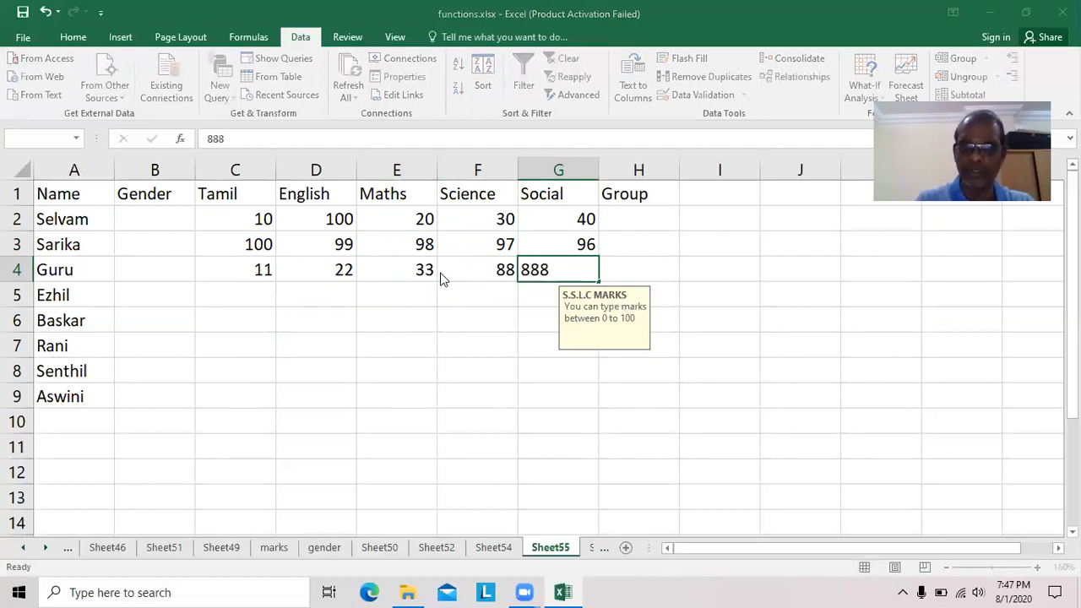
pyautogui.press('Return')
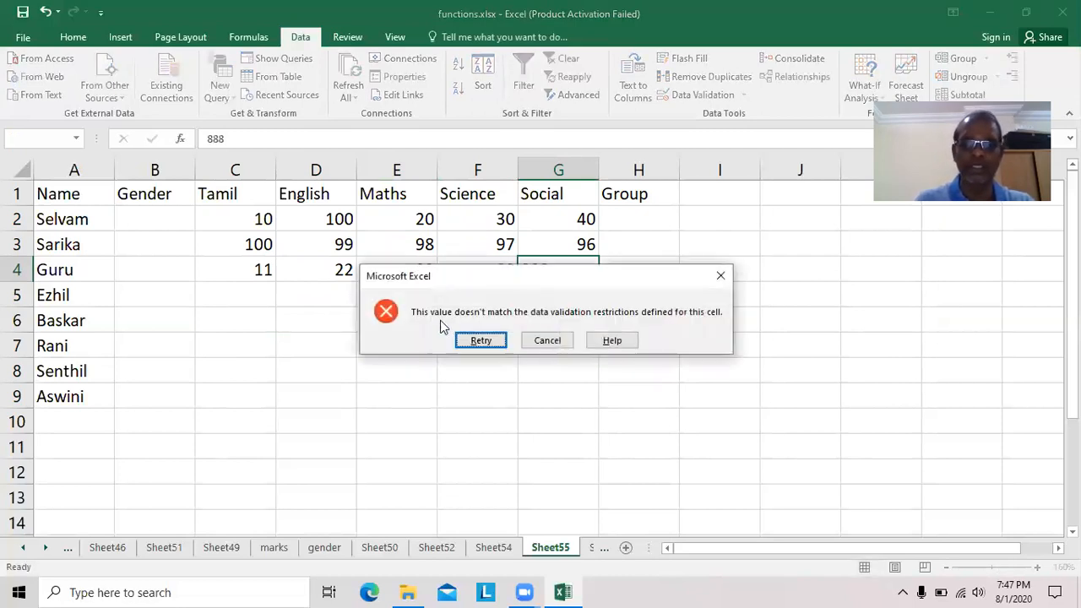
pyautogui.moveTo(496, 286); pyautogui.dragTo(757, 381)
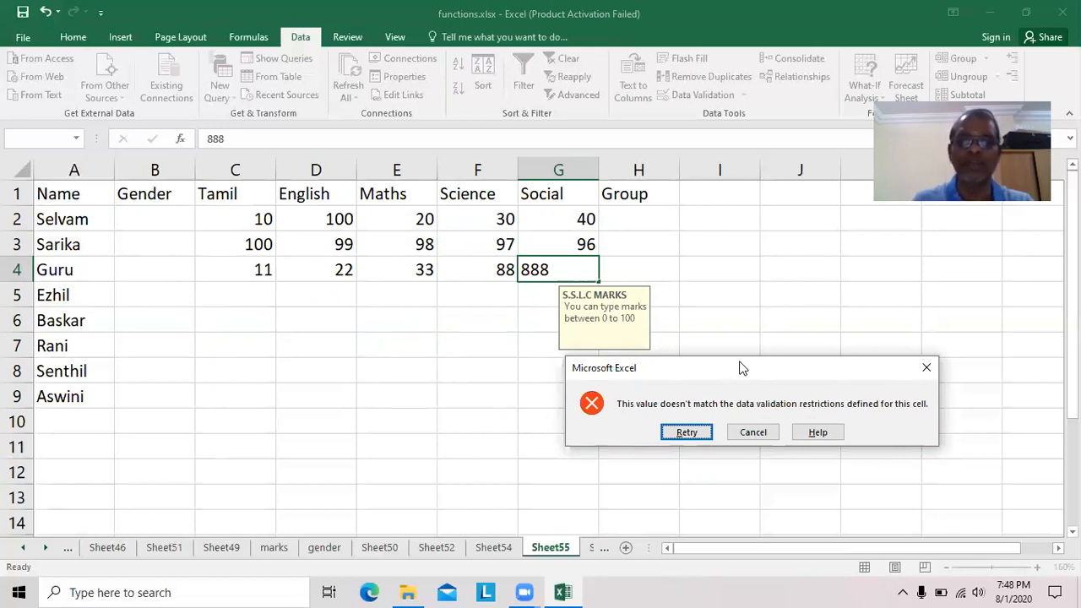
pyautogui.click(763, 436)
pyautogui.click(717, 444)
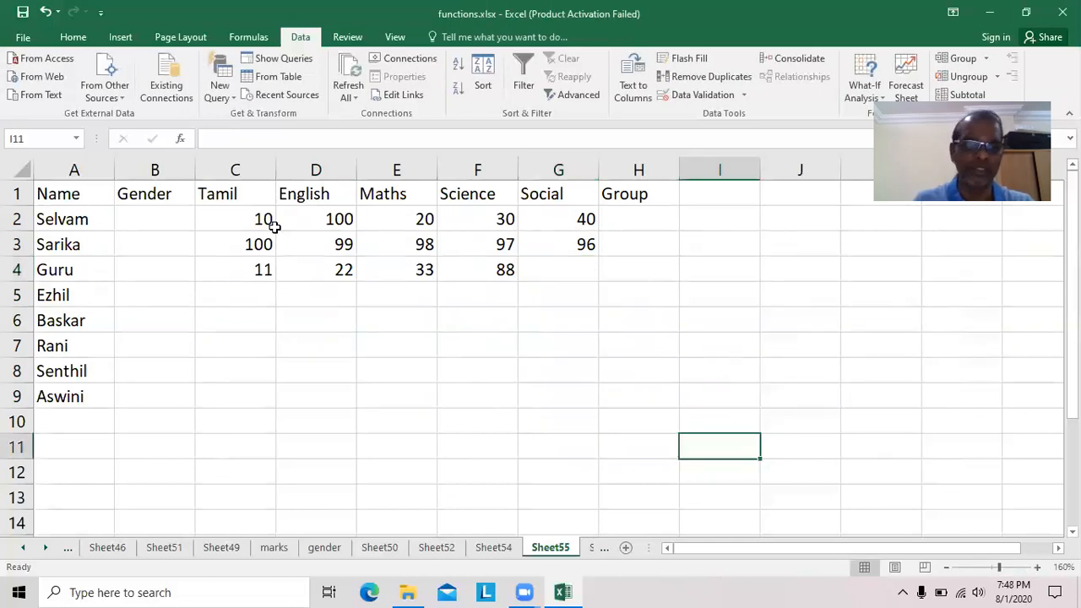
# Set the validation error alert title to SUCCESS for the marks range C2:G9
pyautogui.moveTo(262, 224); pyautogui.dragTo(544, 396)
pyautogui.click(693, 96)
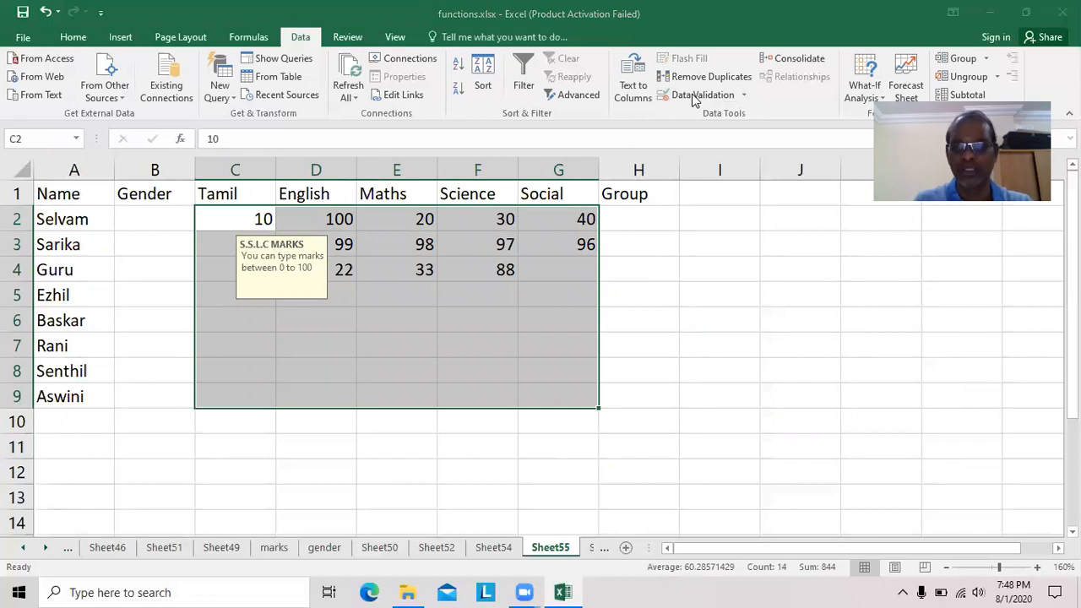
pyautogui.click(763, 245)
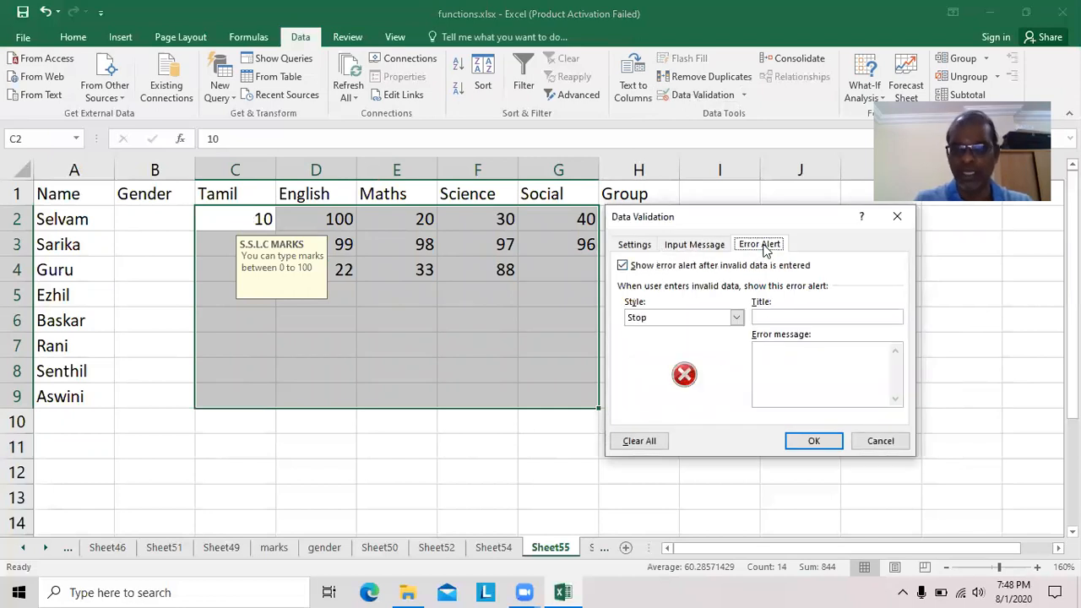
pyautogui.click(767, 317)
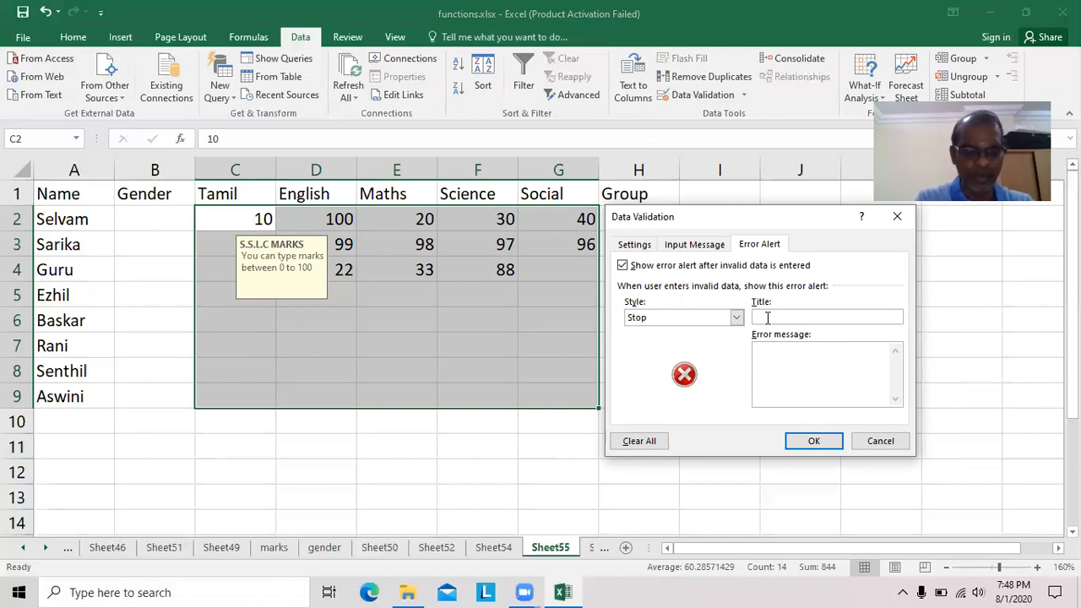
pyautogui.write('SUCCES')
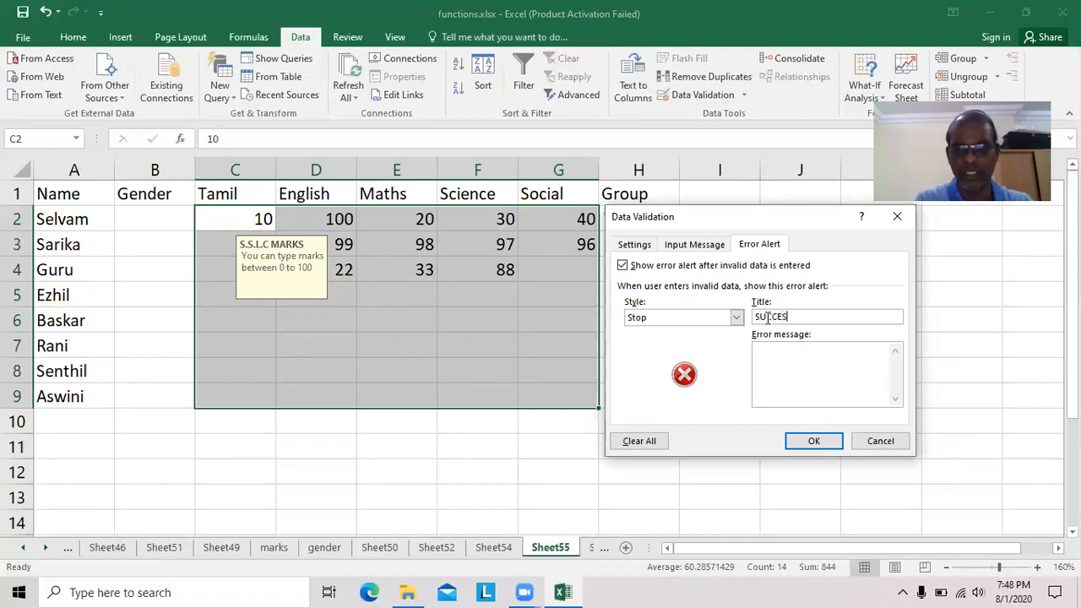
pyautogui.write('SpLEASE')
# Set the error alert message to "Please enter marks in between 0 to 100 only here" and apply the validation
pyautogui.press('BackSpace')
pyautogui.press('BackSpace')
pyautogui.press('BackSpace')
pyautogui.press('BackSpace')
pyautogui.press('BackSpace')
pyautogui.press('BackSpace')
pyautogui.press('capslock')
pyautogui.write('Please enter marks in bw')
pyautogui.press('BackSpace')
pyautogui.write('etween 0 to 100')
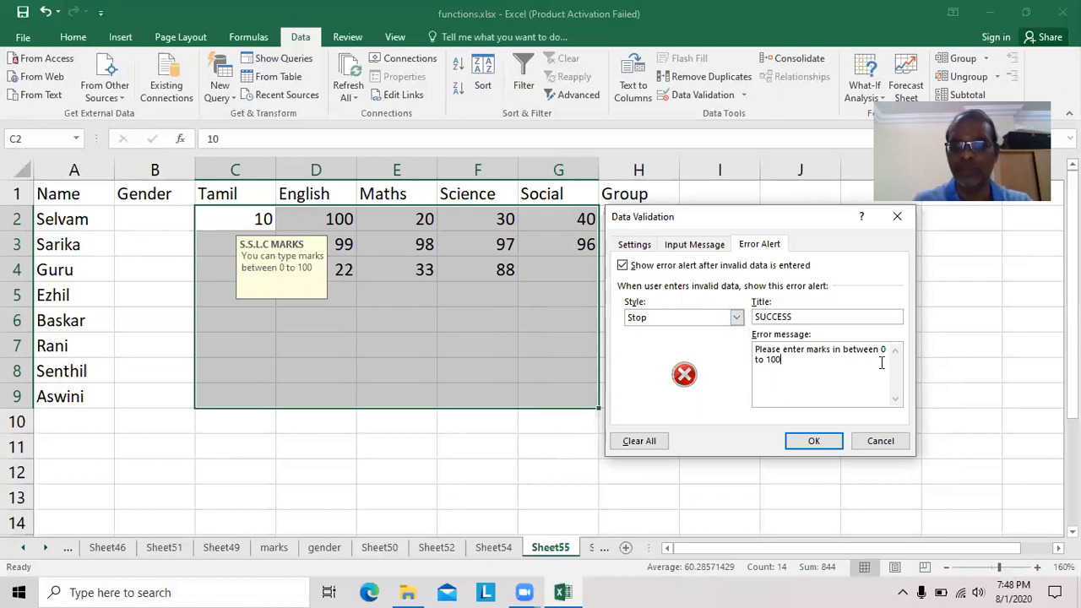
pyautogui.write(' o')
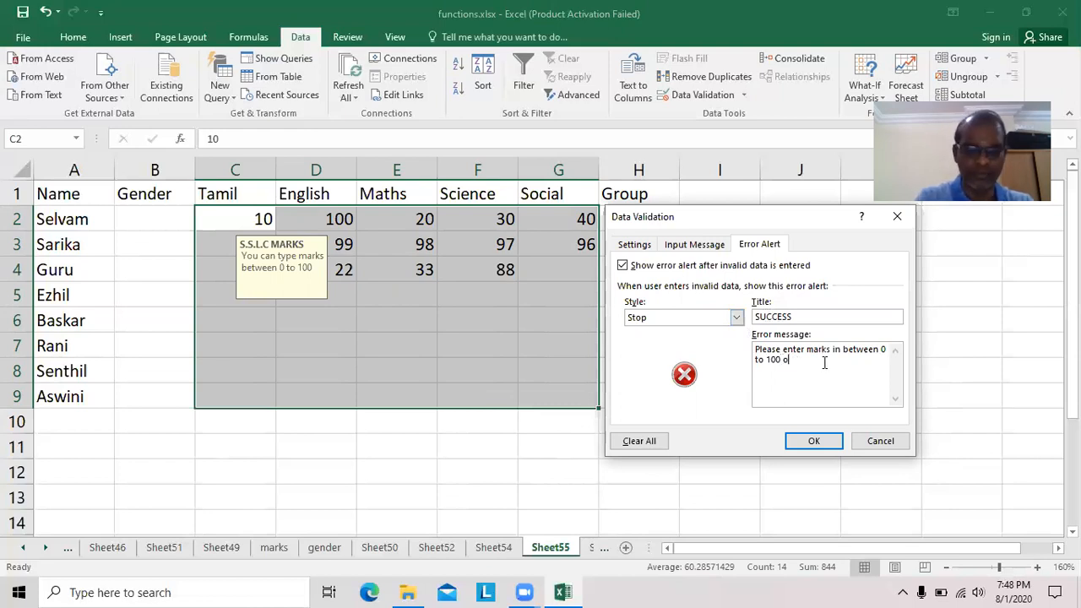
pyautogui.write('nly here')
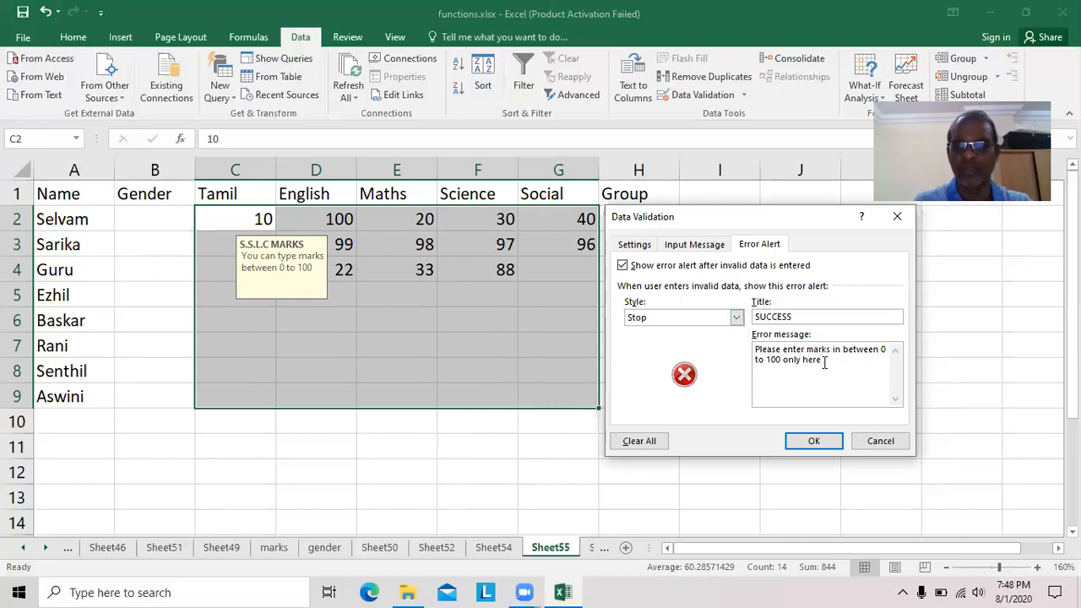
pyautogui.click(814, 443)
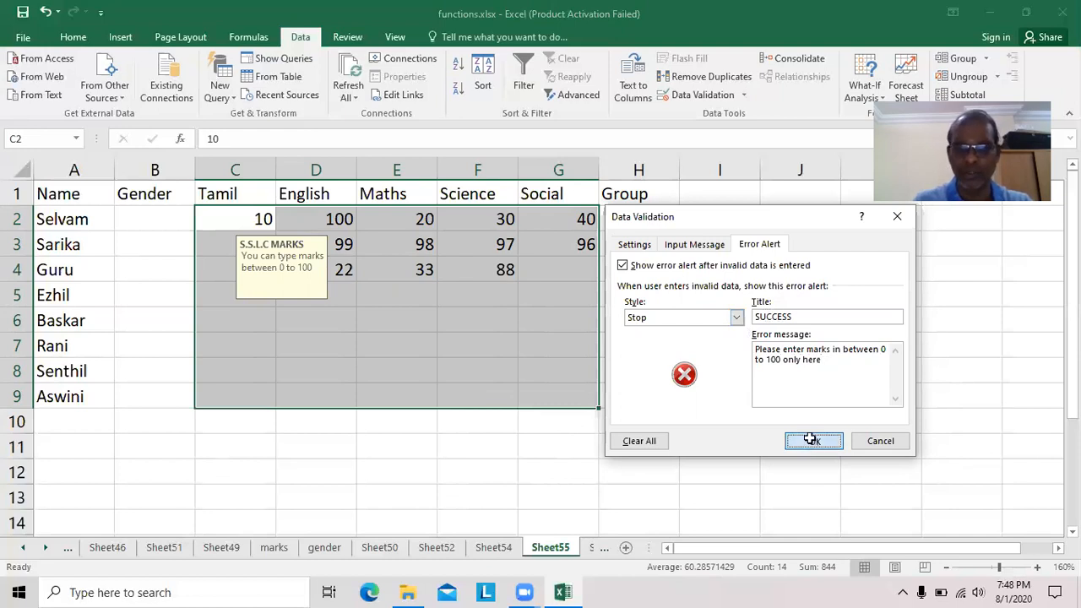
pyautogui.click(659, 464)
# Enter 97 as the third student's Social mark in G4
pyautogui.click(560, 269)
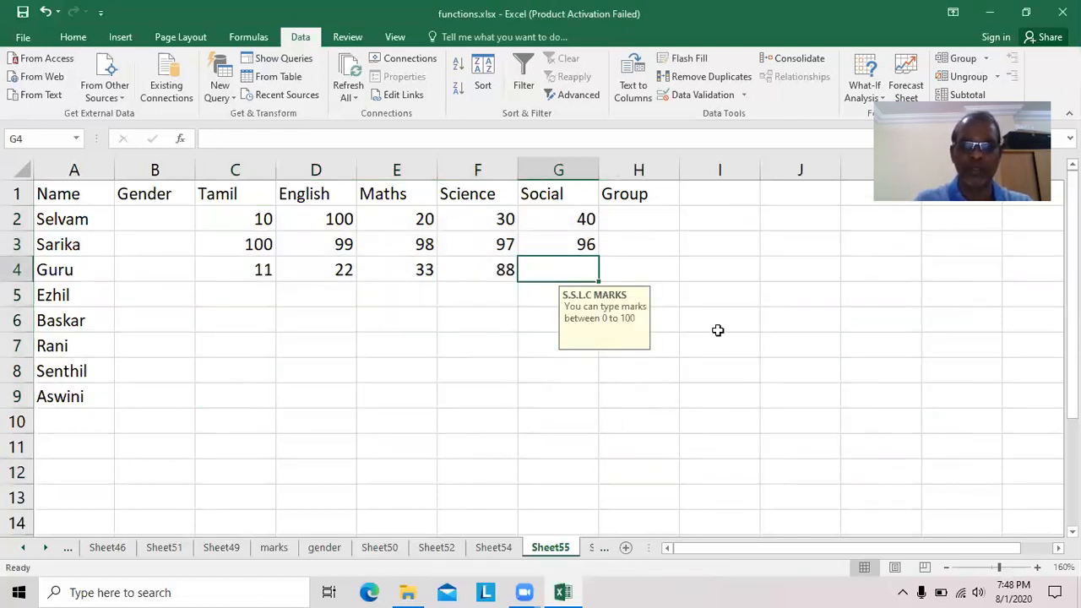
pyautogui.write('97')
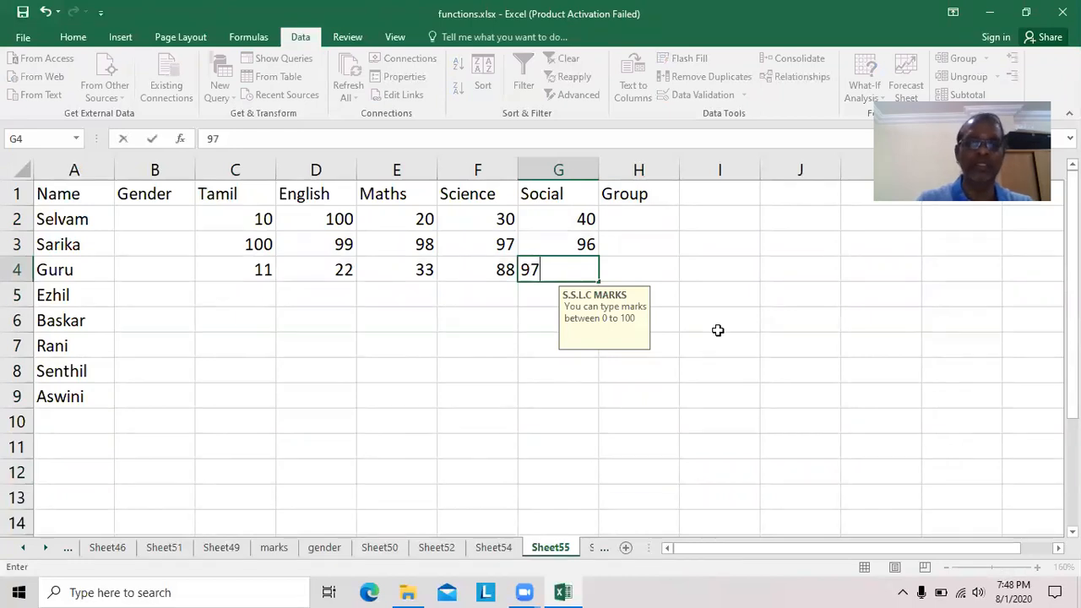
pyautogui.press('Return')
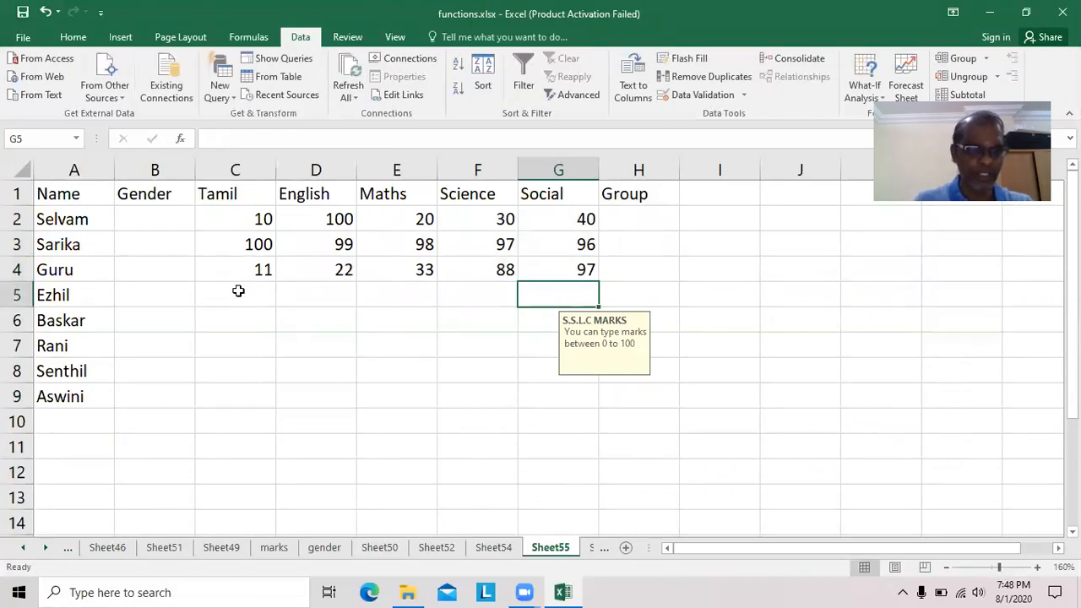
# Test the custom error alert in Tamil cell C5 with the decimal 98.7, and cancel the entry
pyautogui.click(238, 290)
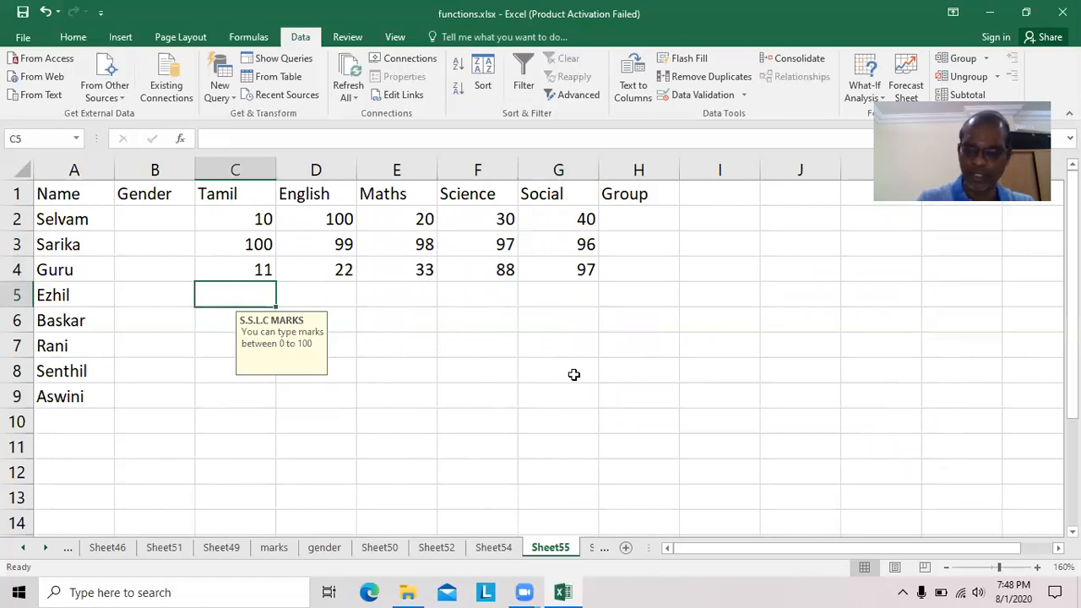
pyautogui.write('98.7')
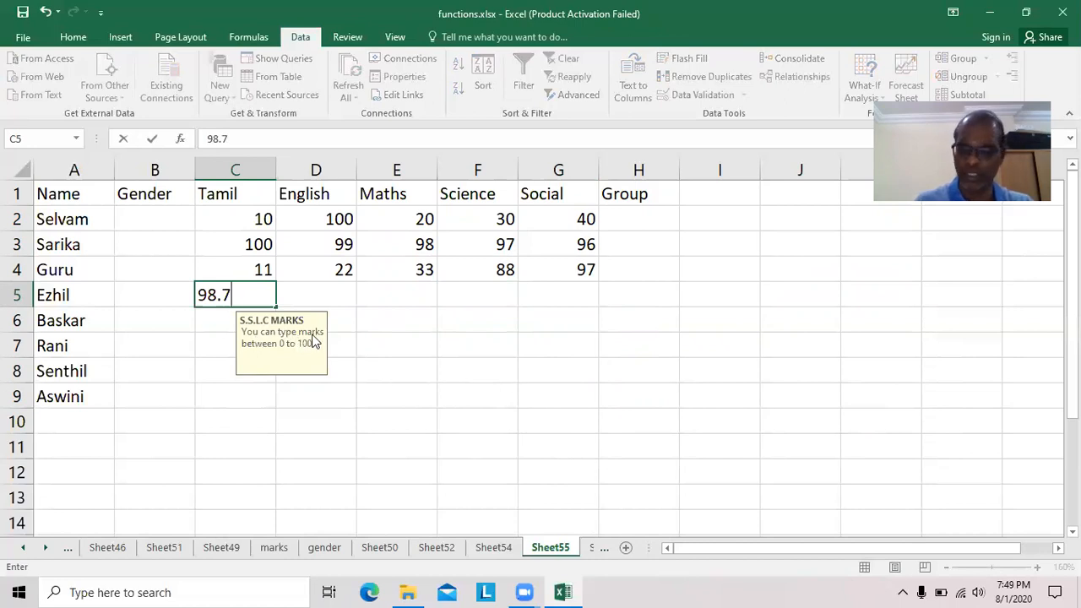
pyautogui.press('Return')
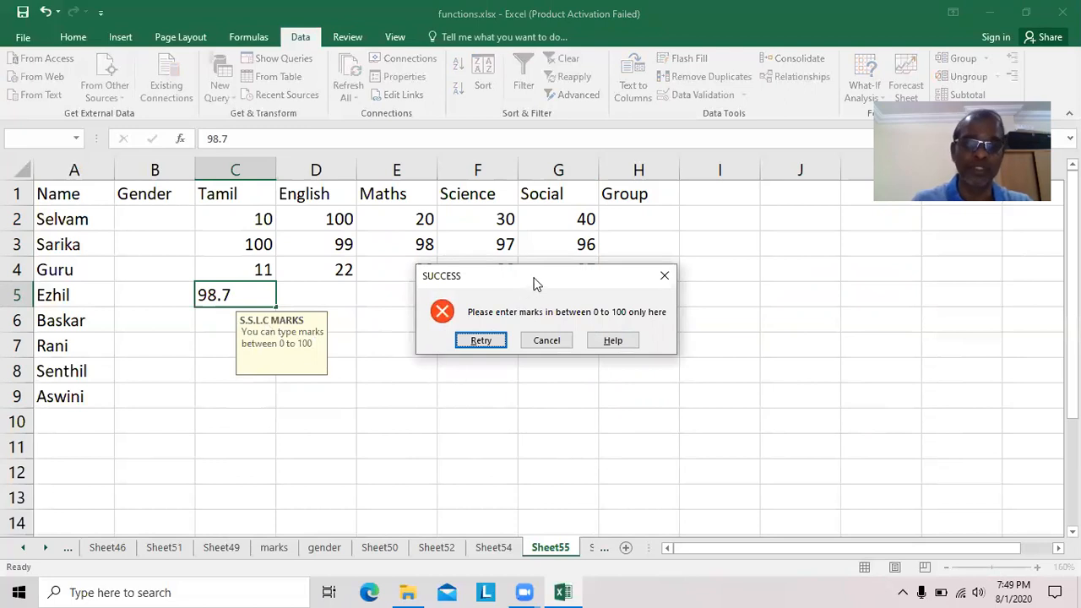
pyautogui.moveTo(534, 284); pyautogui.dragTo(534, 339)
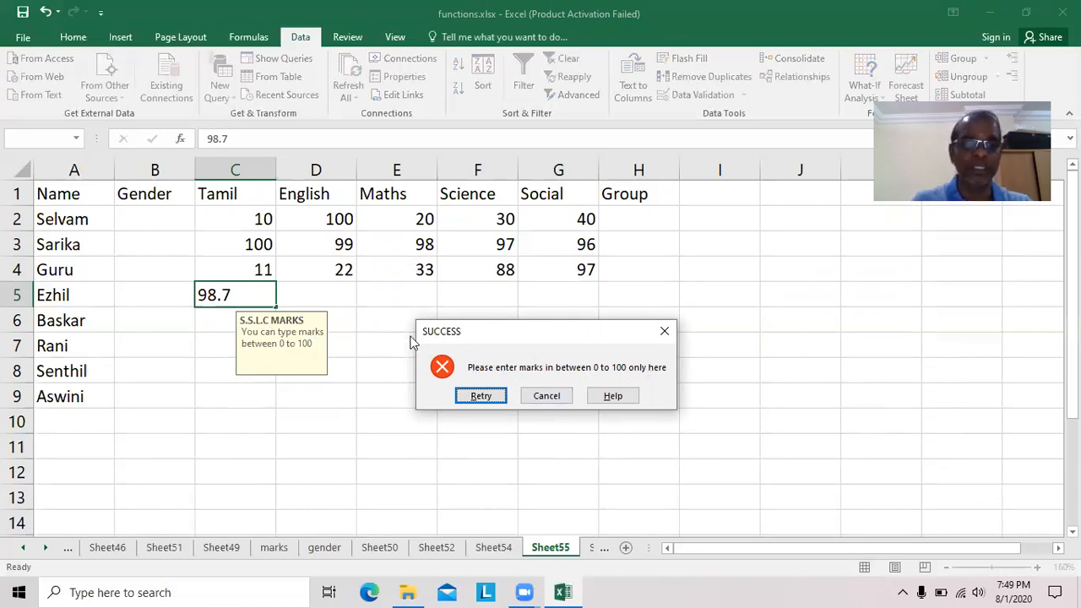
pyautogui.click(549, 396)
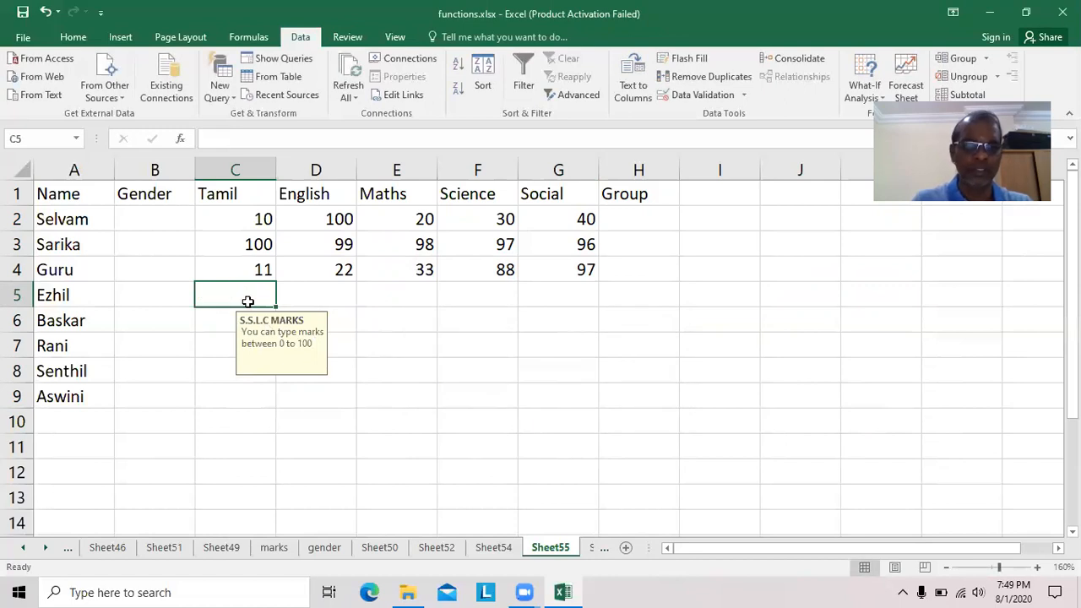
# Enter 98 as the fourth student's Tamil mark in C5, and test the error alert in English cell D5 with 911
pyautogui.write('98')
pyautogui.press('Tab')
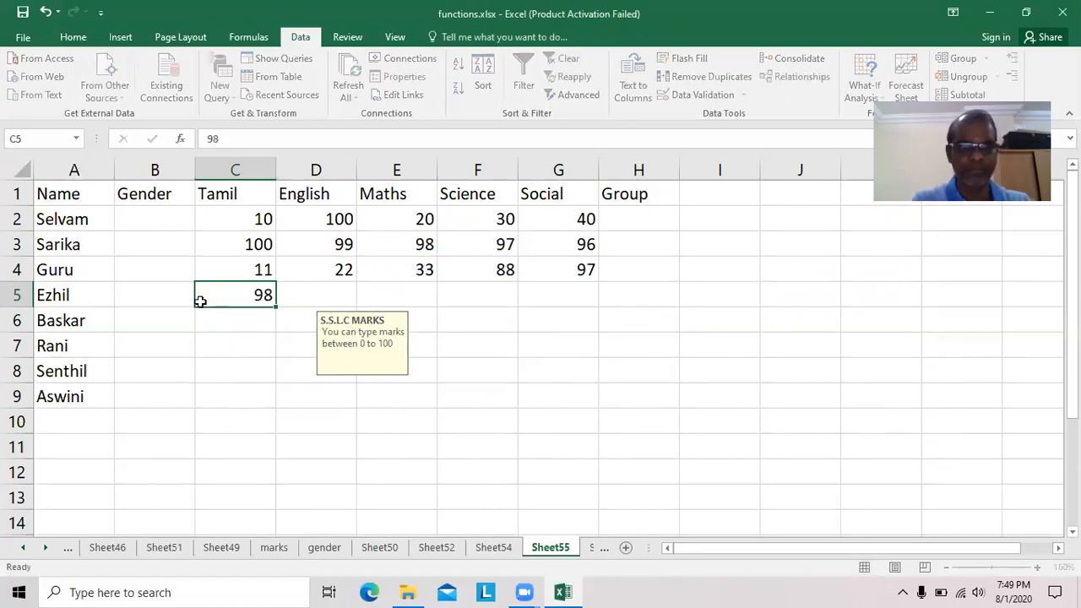
pyautogui.write('91')
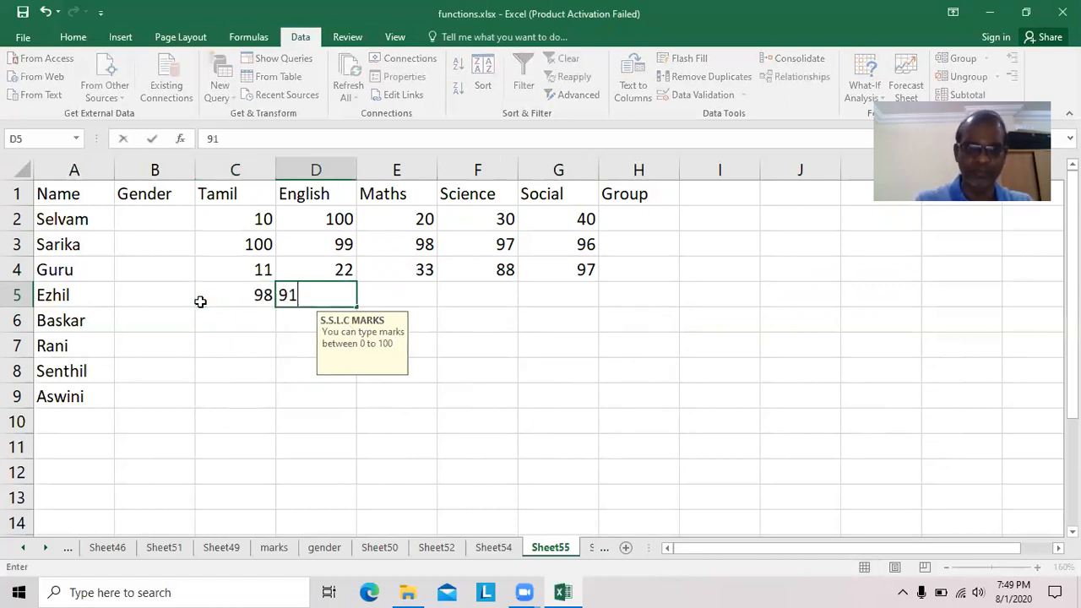
pyautogui.write('1')
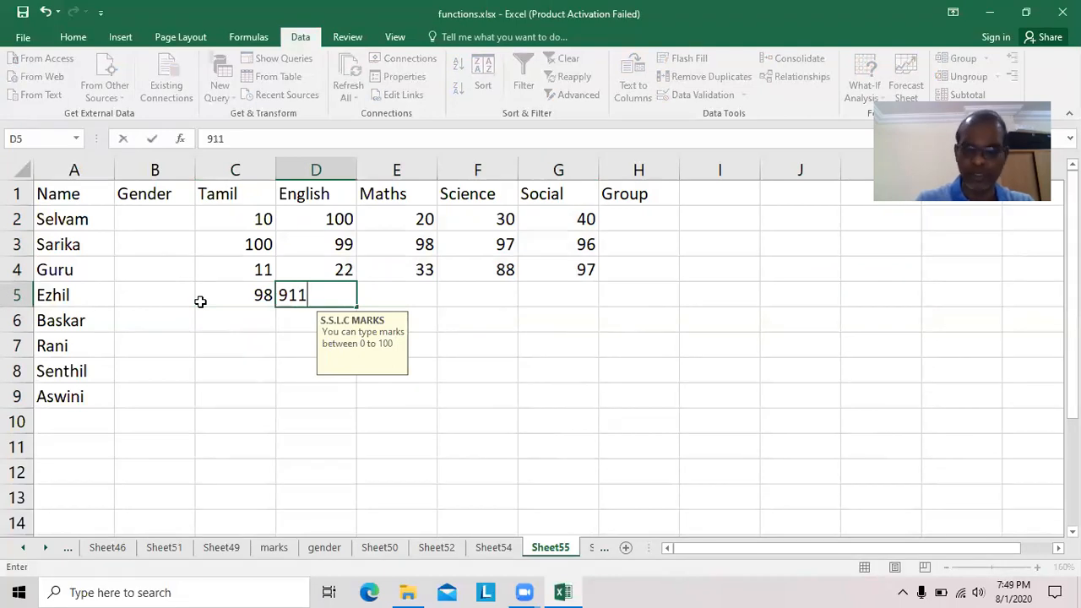
pyautogui.press('Tab')
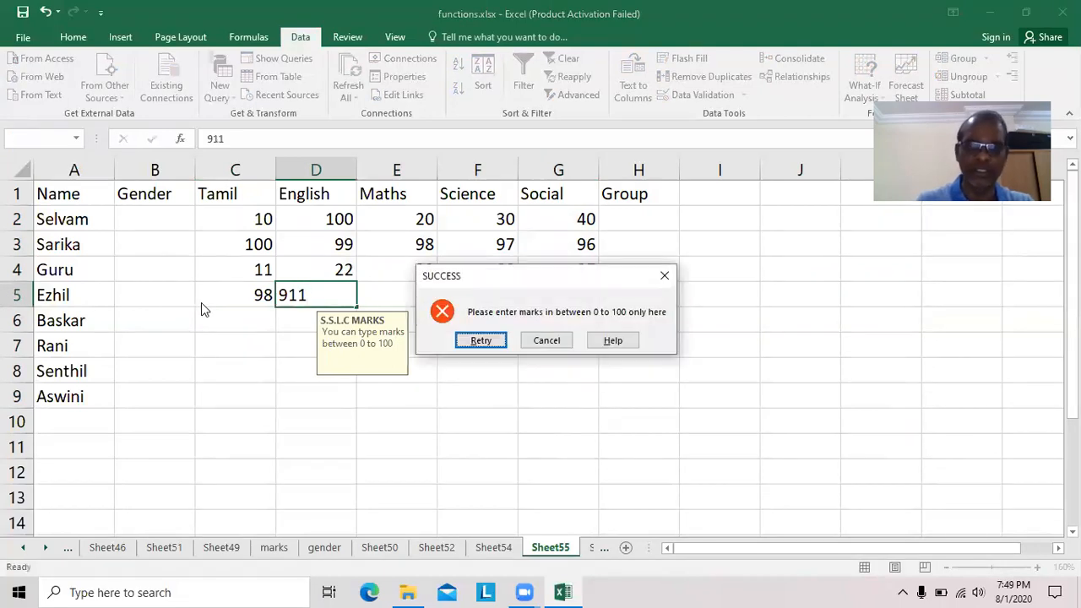
pyautogui.click(667, 276)
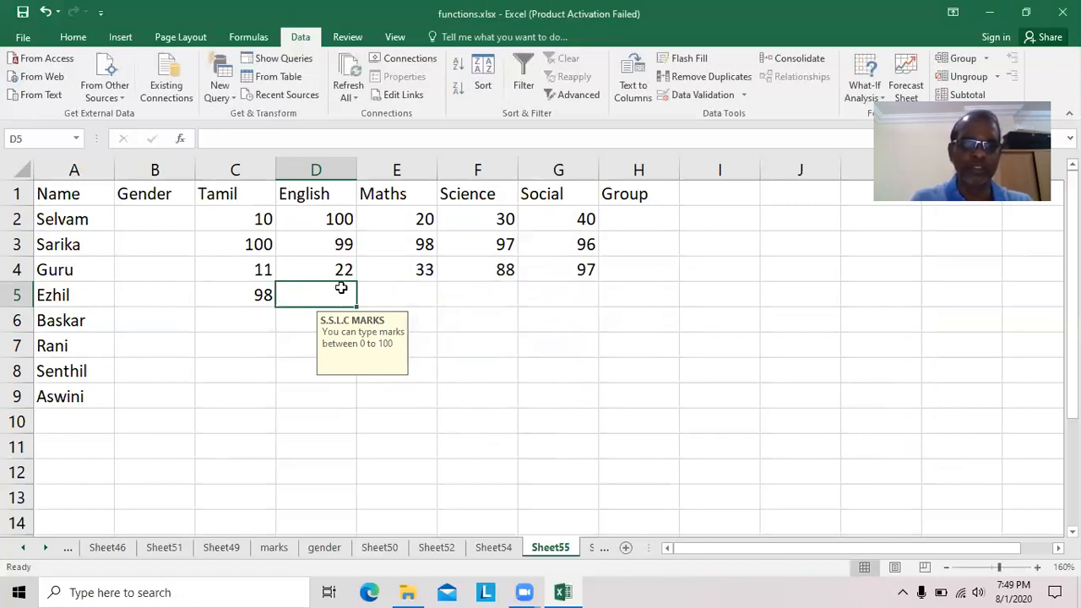
# Review the available error alert styles and the validation criteria for D5, keeping the Stop style, and close the dialog without applying changes
pyautogui.click(705, 96)
pyautogui.click(737, 316)
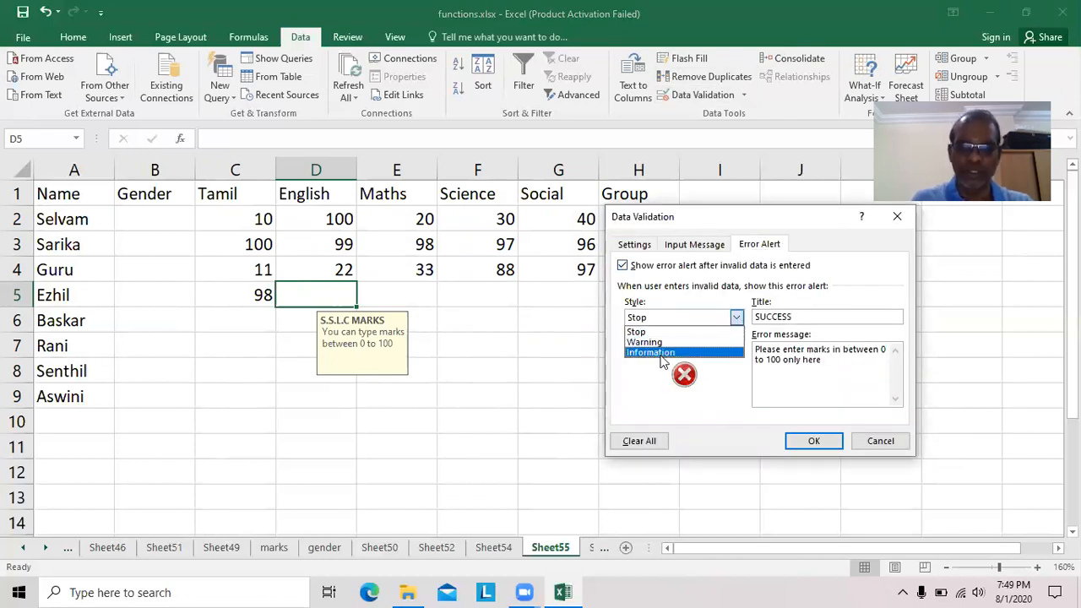
pyautogui.click(646, 332)
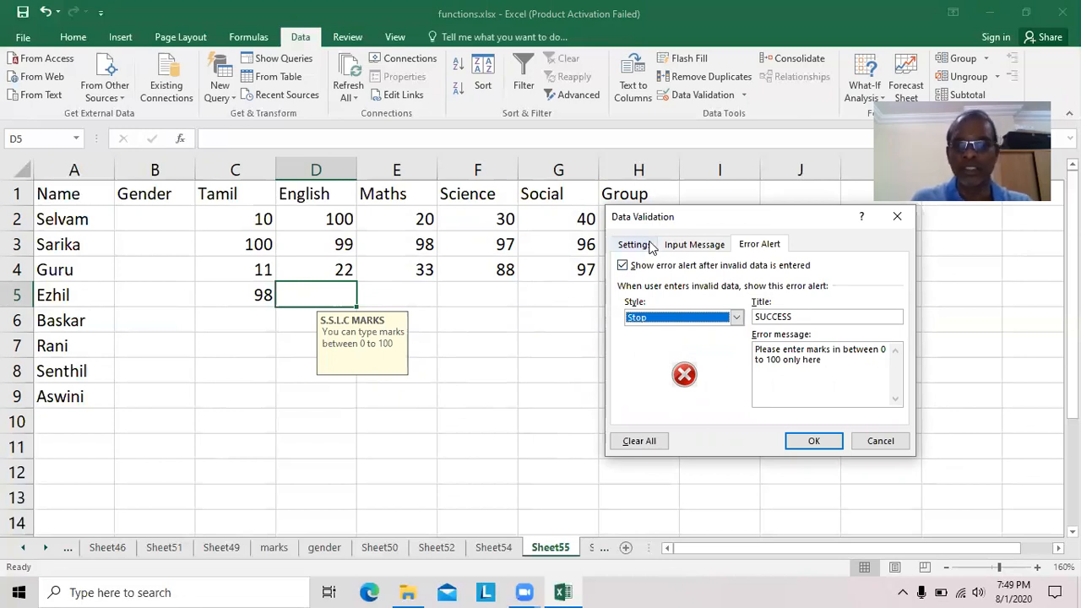
pyautogui.click(647, 247)
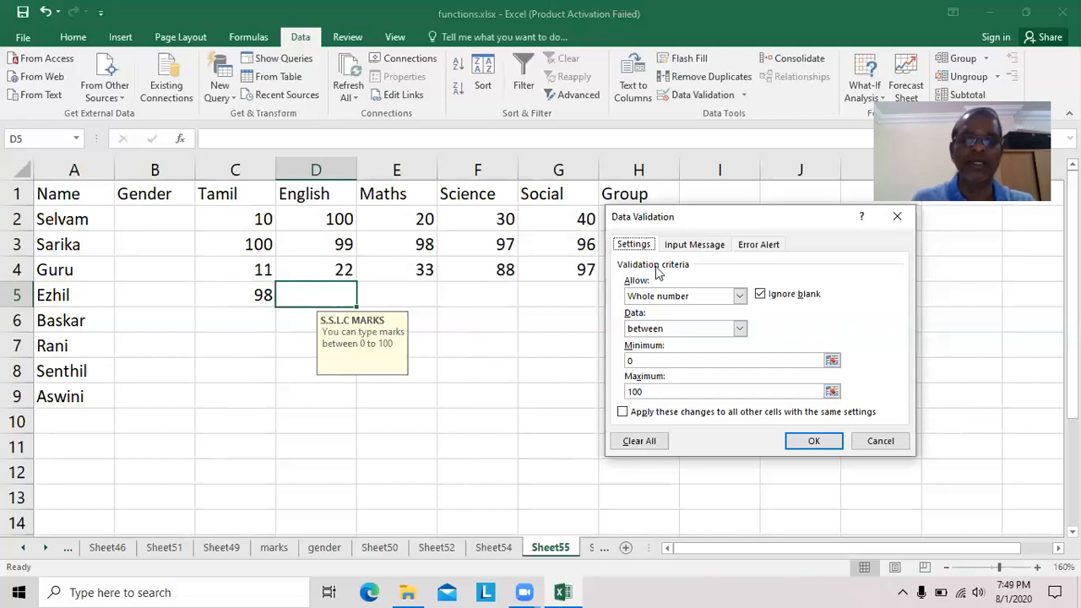
pyautogui.click(878, 441)
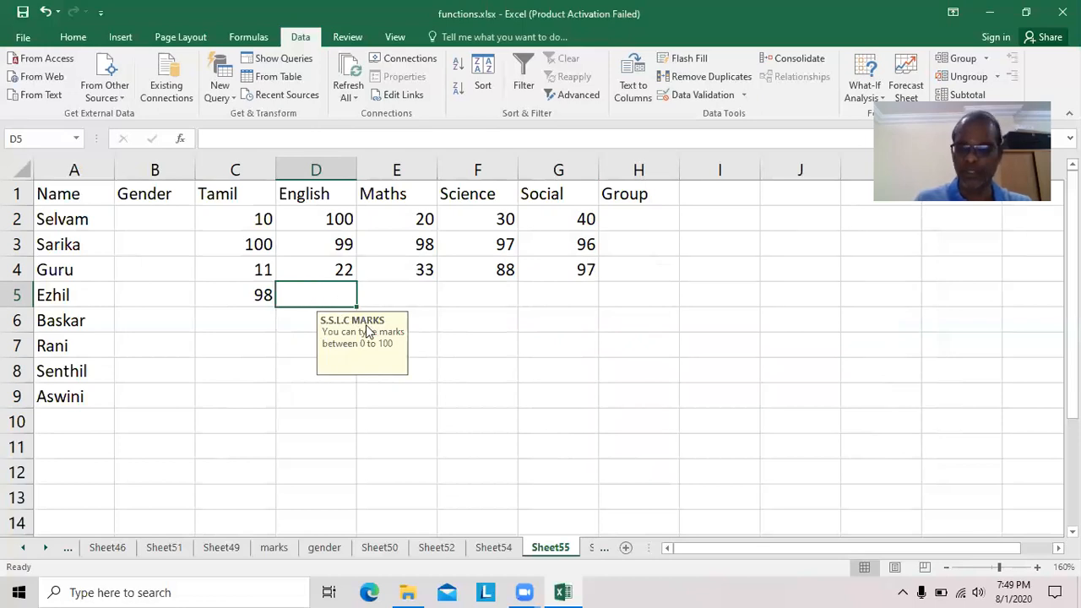
# Test the Stop error alert in English cell D5 with 999 twice and the decimal 98.9, cancelling each entry
pyautogui.write('999')
pyautogui.press('Return')
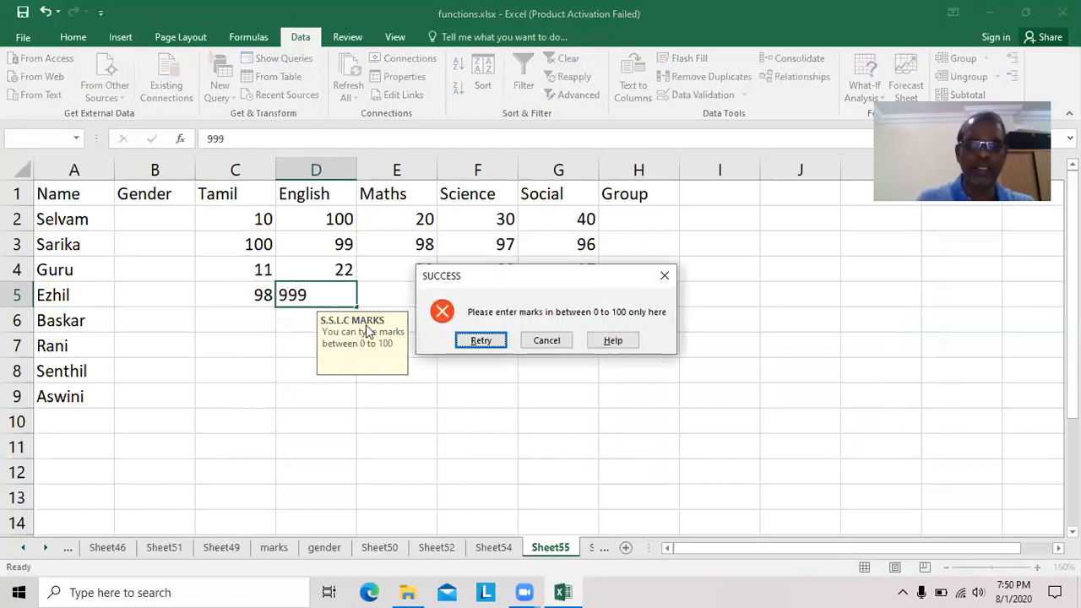
pyautogui.click(547, 341)
pyautogui.write('999')
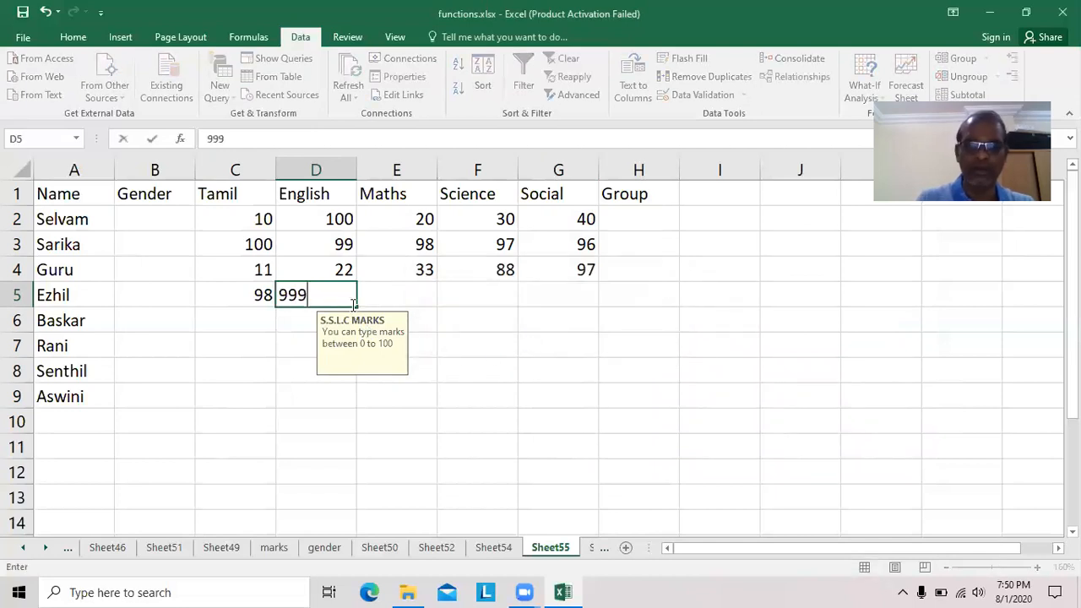
pyautogui.press('Return')
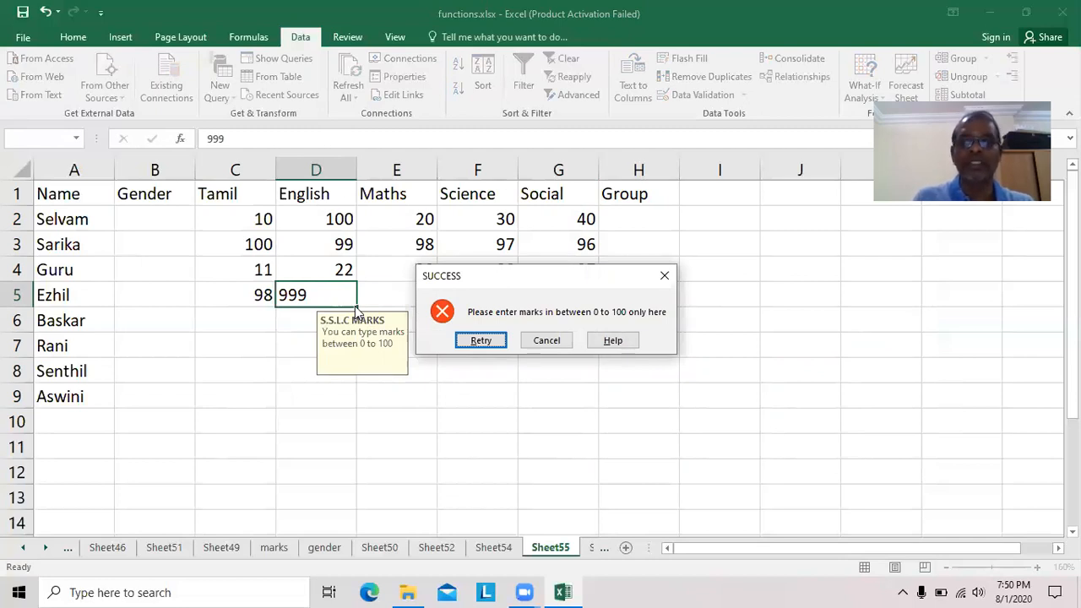
pyautogui.click(547, 340)
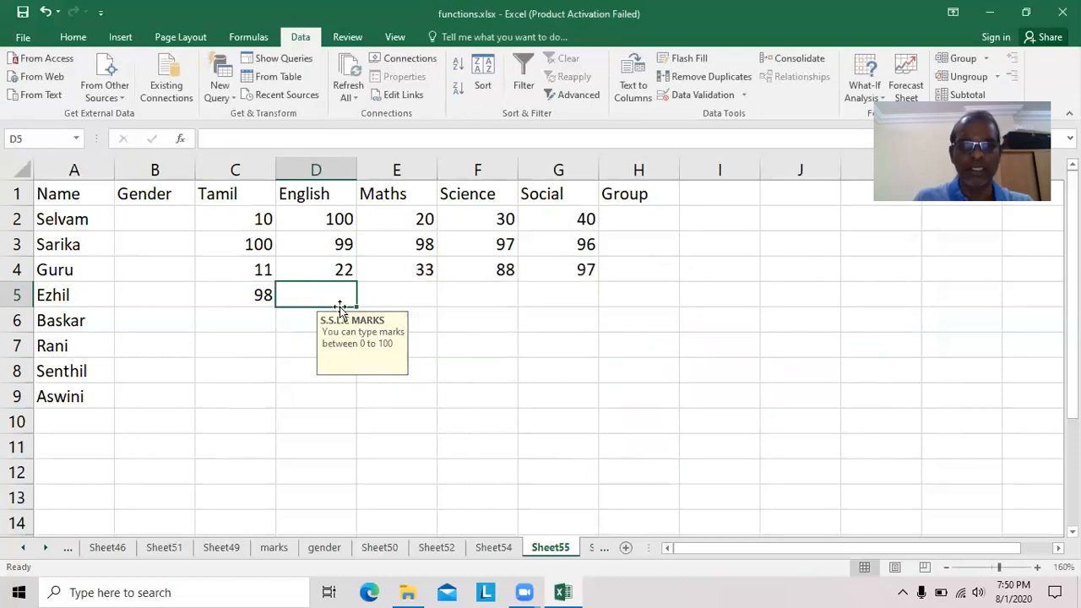
pyautogui.write('98.9')
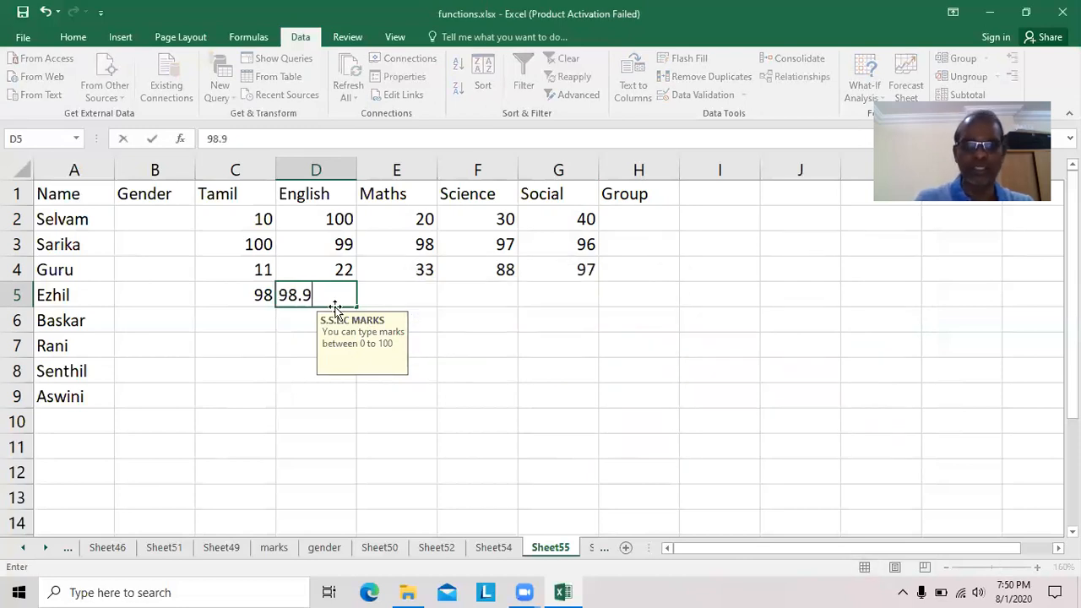
pyautogui.press('Return')
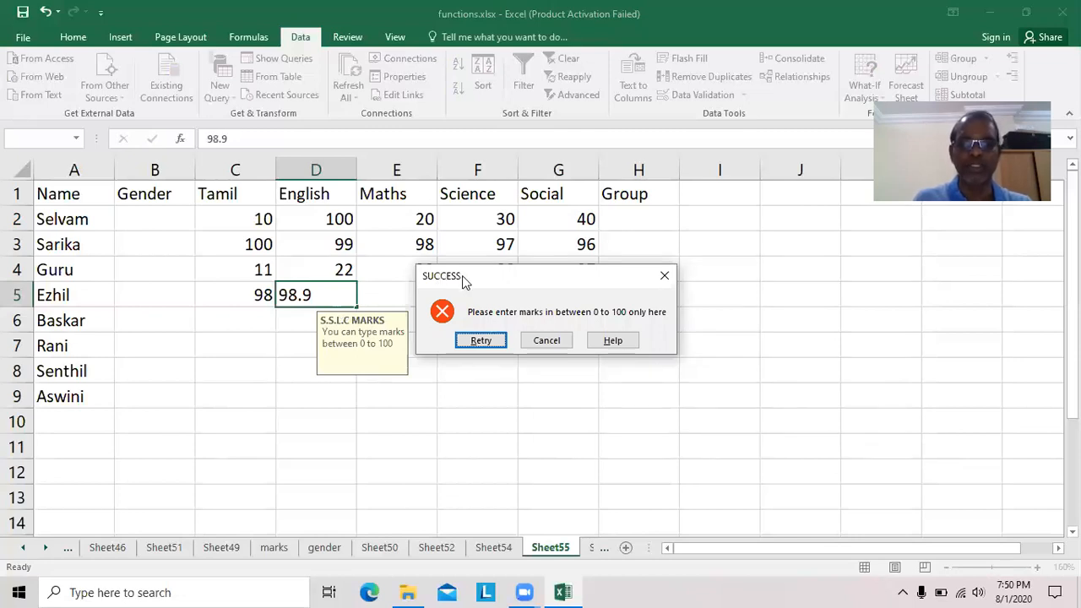
pyautogui.click(664, 276)
pyautogui.click(656, 403)
# Change the error alert style to Warning for the marks range C2:G9 and apply it
pyautogui.moveTo(253, 218); pyautogui.dragTo(539, 391)
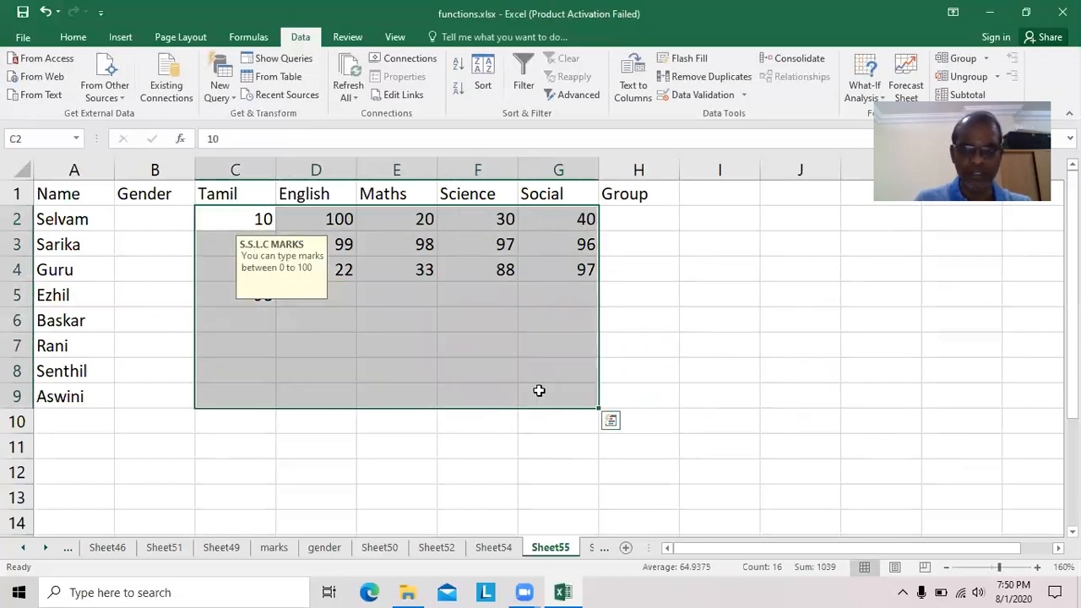
pyautogui.click(706, 97)
pyautogui.click(777, 244)
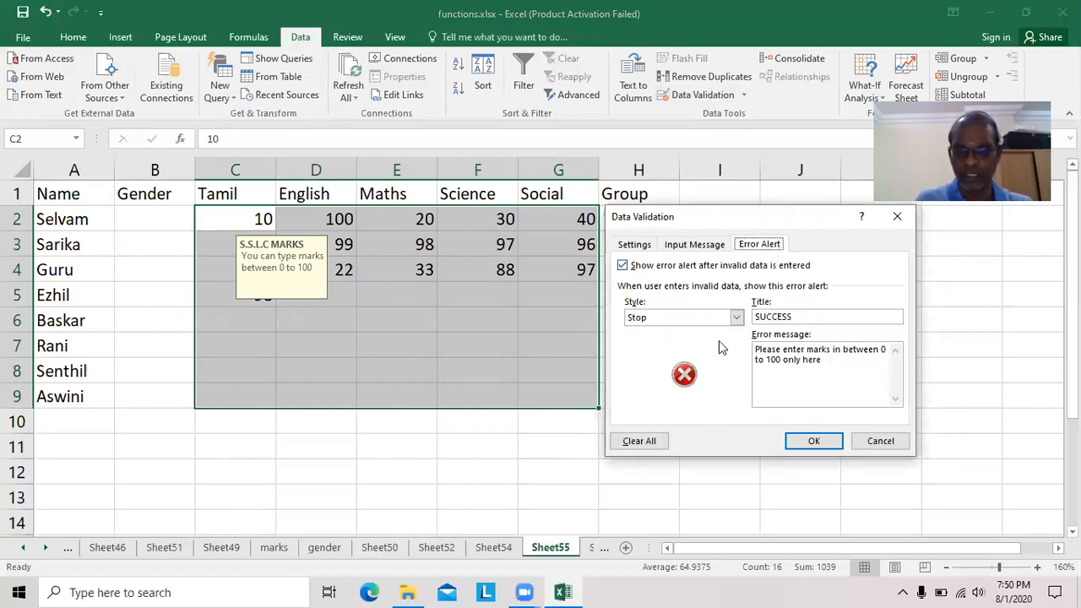
pyautogui.click(738, 317)
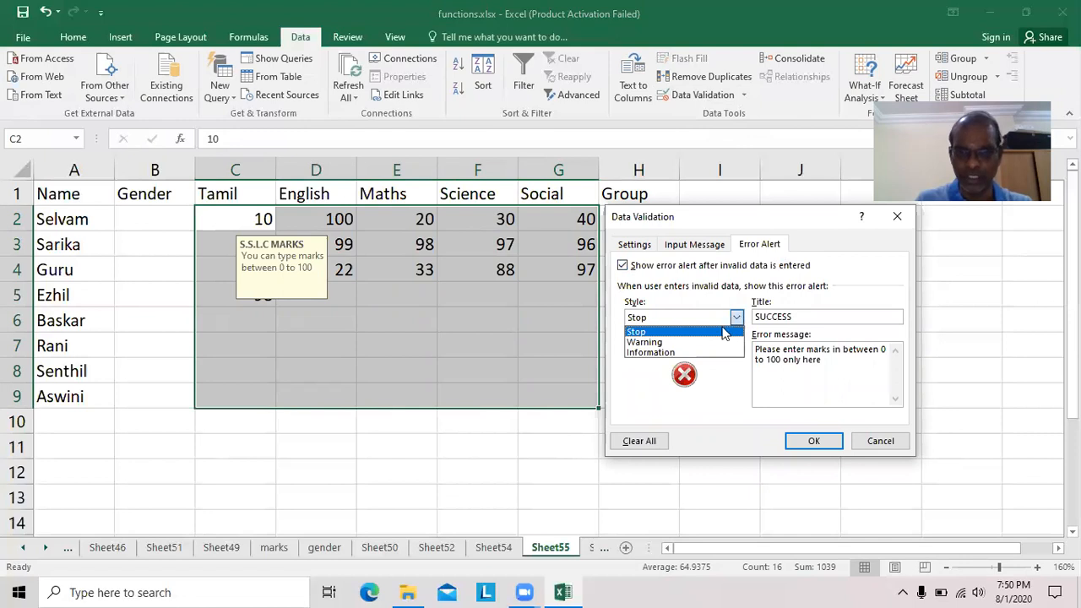
pyautogui.click(676, 342)
pyautogui.click(823, 443)
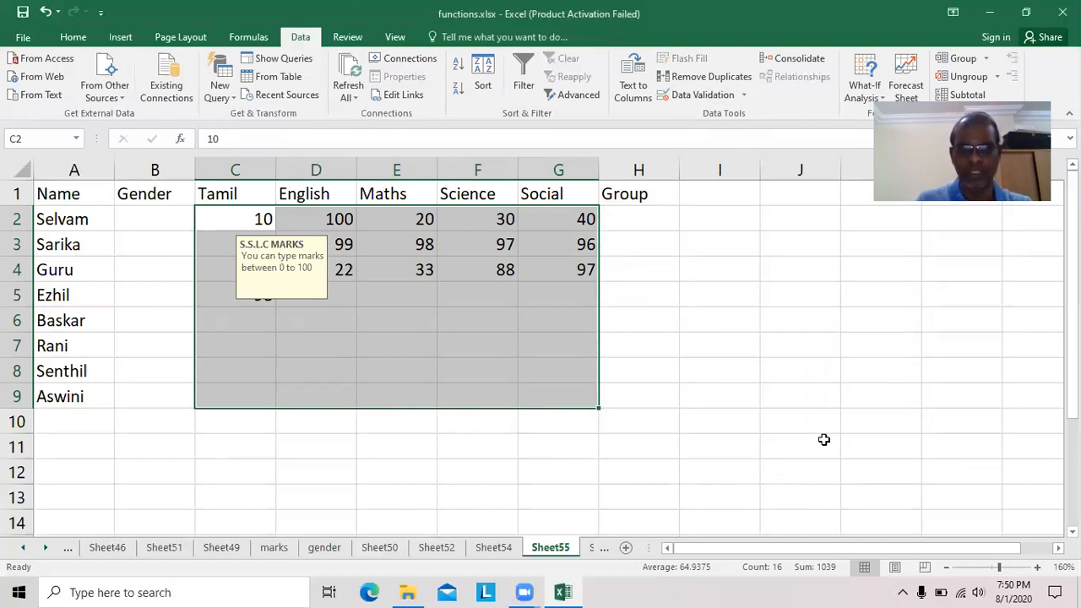
# Enter 11 as the fourth student's English mark in D5
pyautogui.click(341, 294)
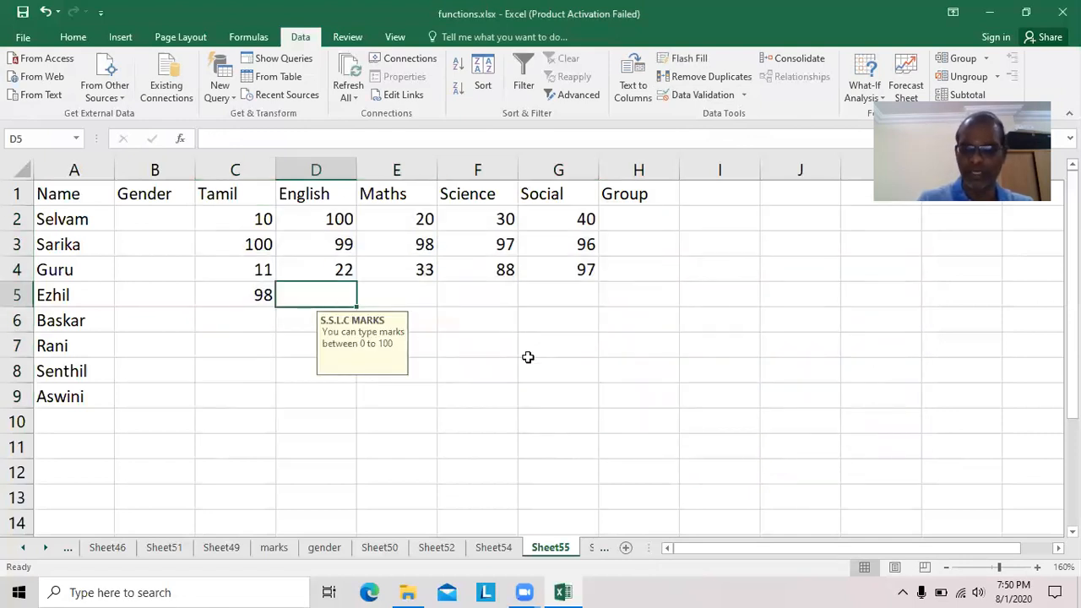
pyautogui.write('11')
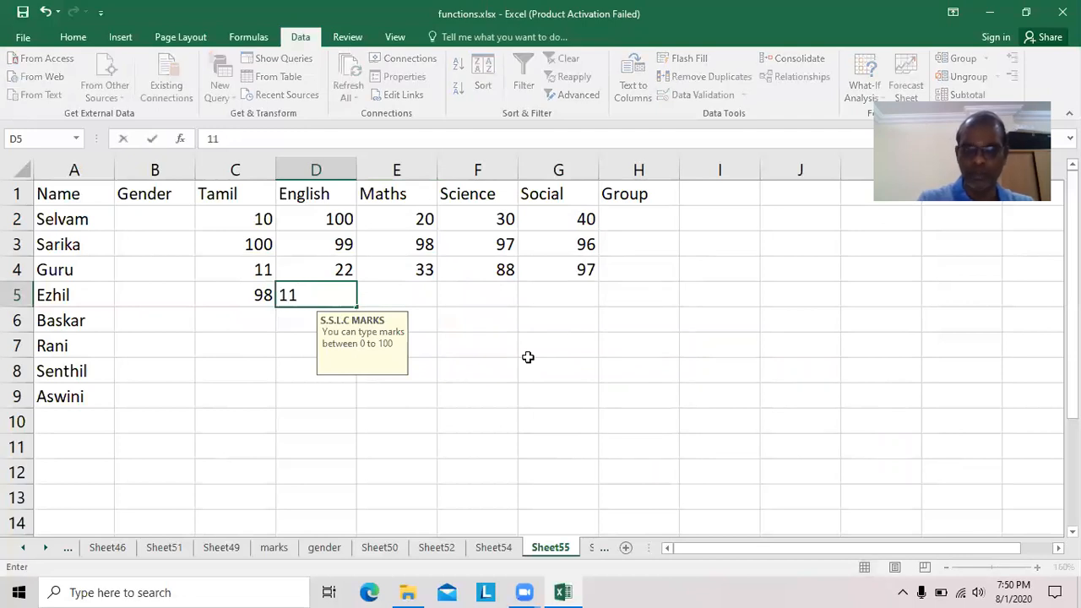
pyautogui.press('Return')
# Enter the decimal 11.9 as the fourth student's Maths mark in E5, choosing to continue despite the warning
pyautogui.click(390, 291)
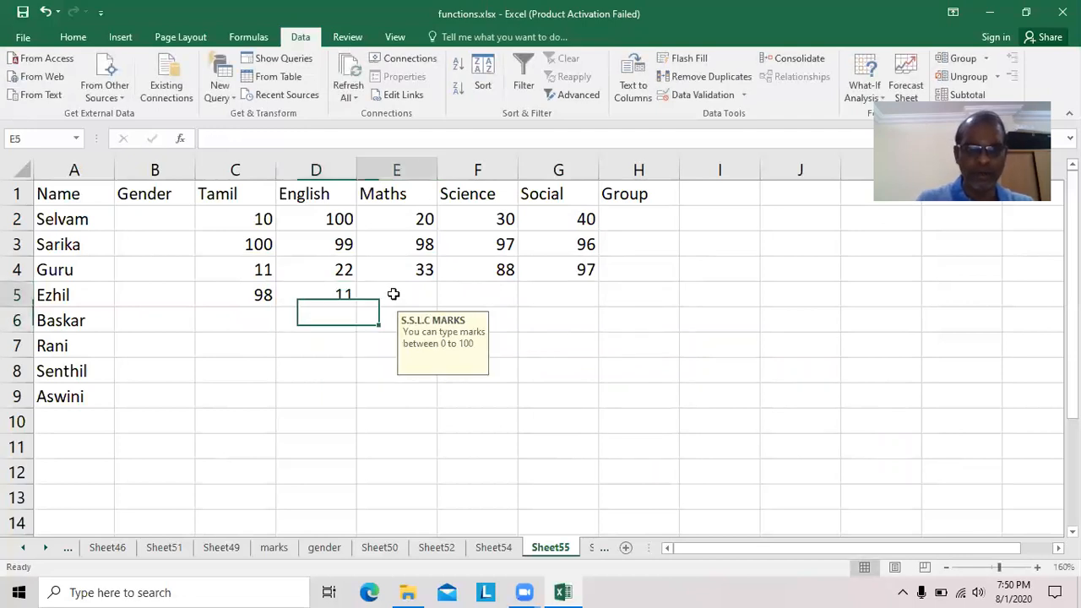
pyautogui.write('11.9')
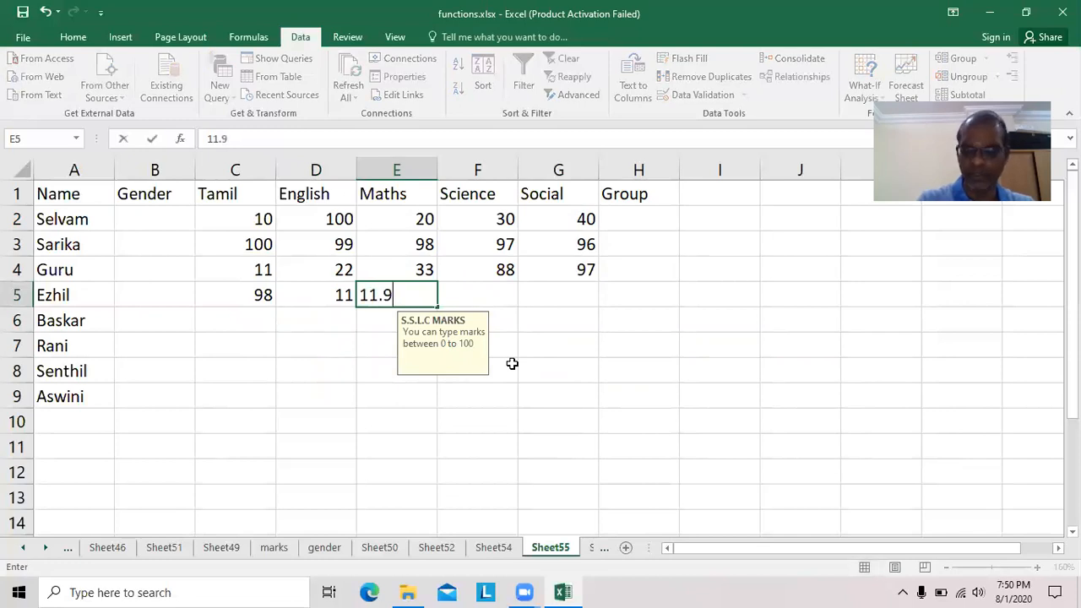
pyautogui.click(511, 364)
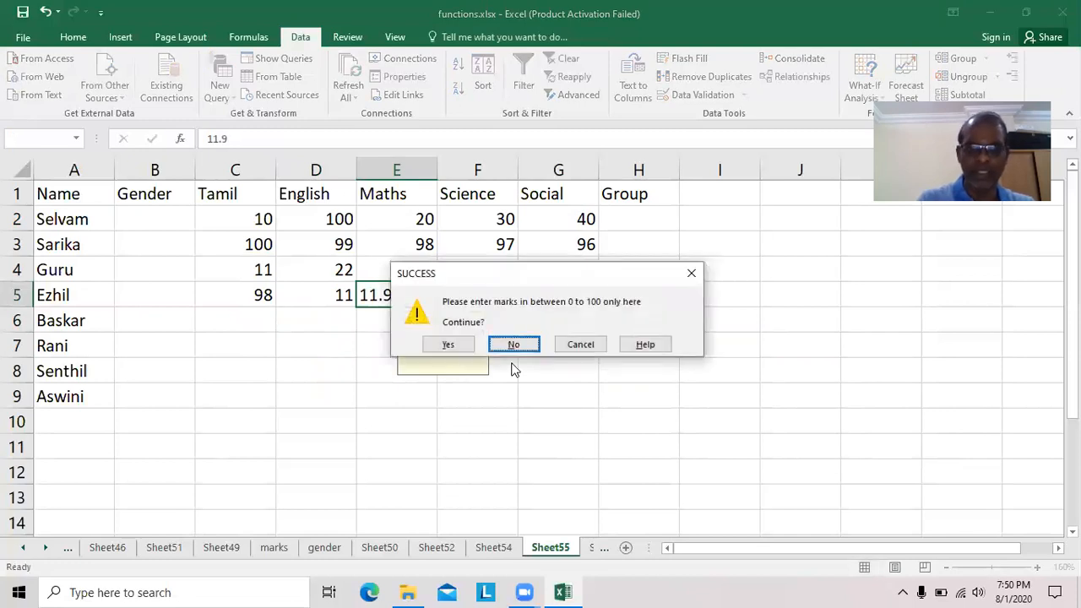
pyautogui.moveTo(522, 274); pyautogui.dragTo(657, 348)
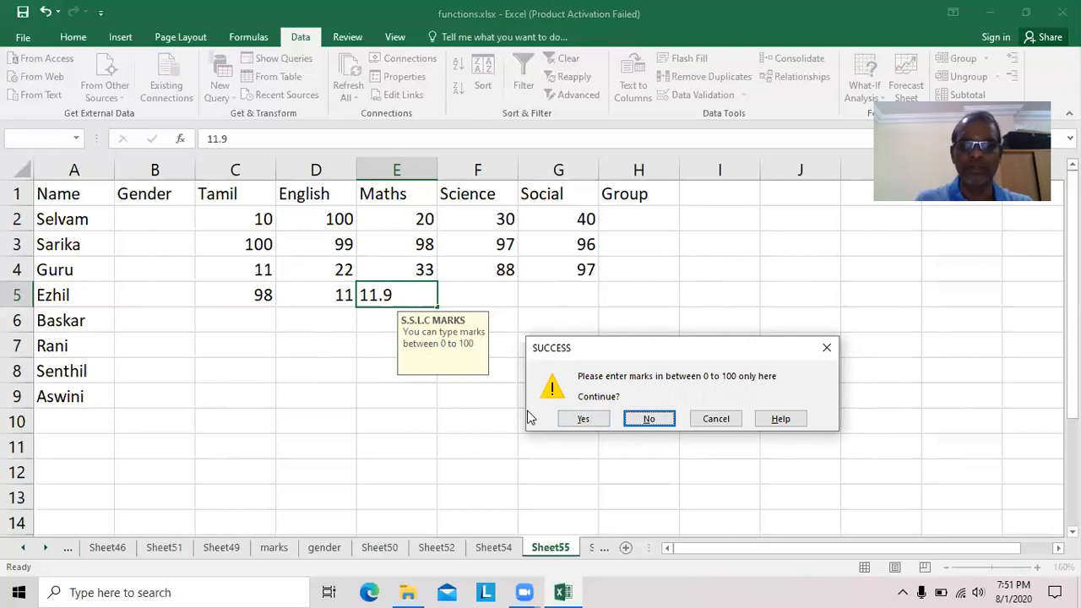
pyautogui.click(594, 419)
# Enter 11.2 in Science cell F5, decline the warning once, then resubmit the value and choose to continue
pyautogui.click(482, 297)
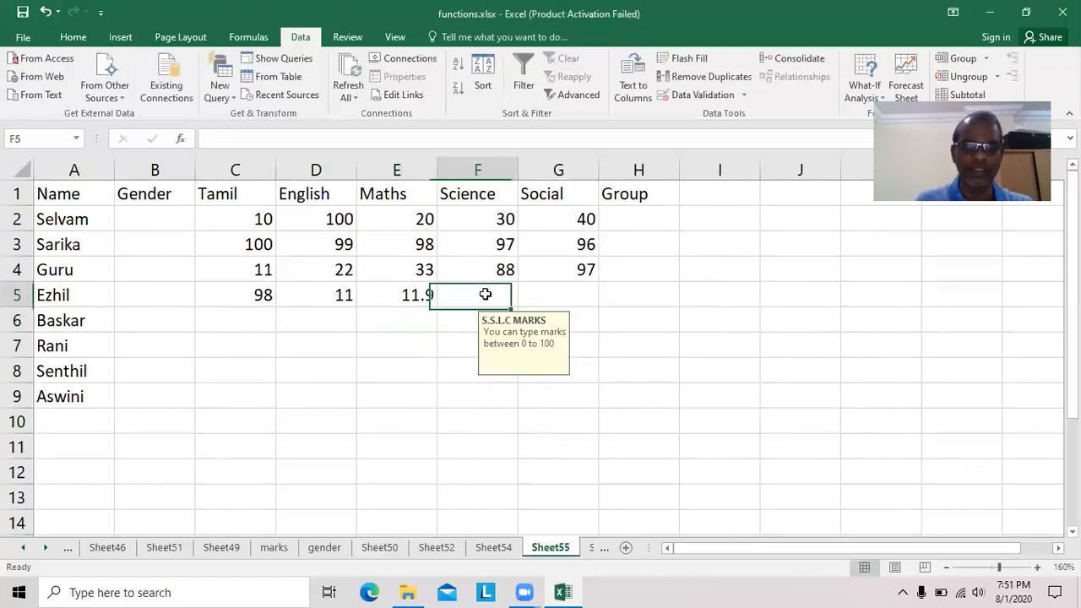
pyautogui.write('11.2')
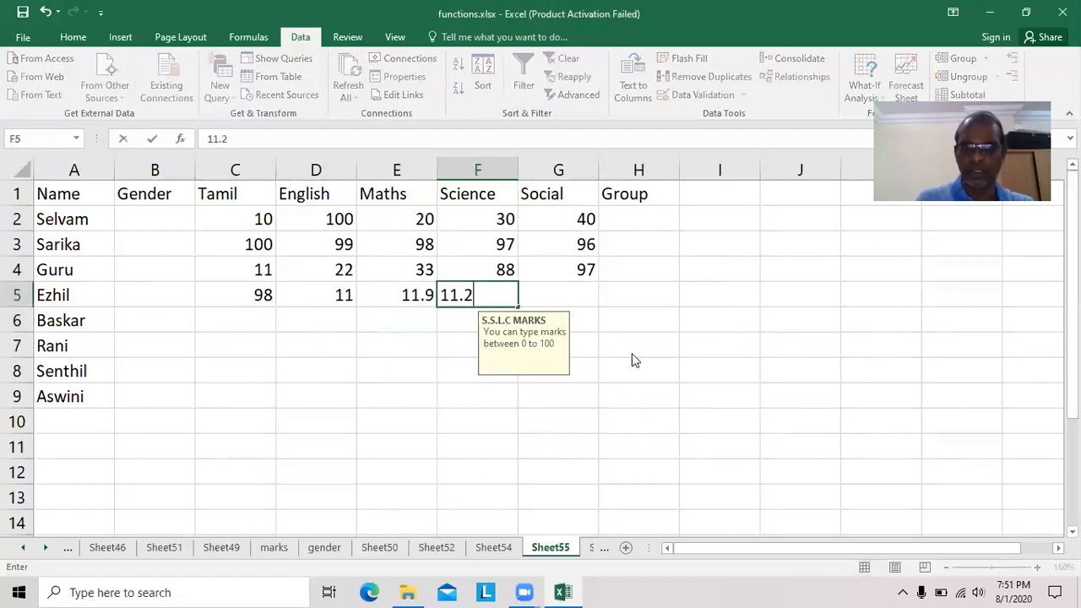
pyautogui.press('Return')
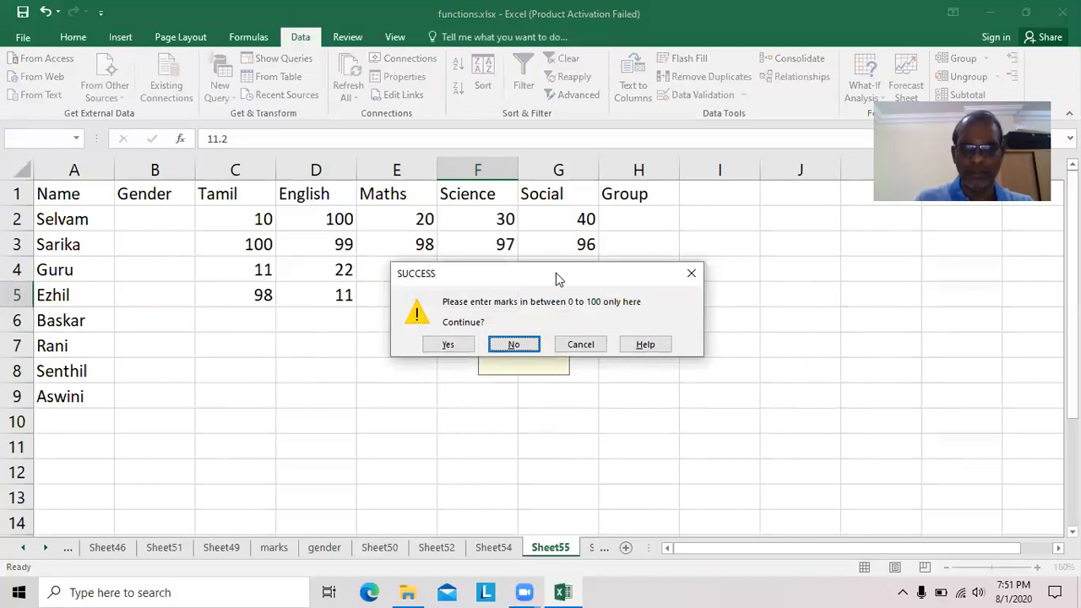
pyautogui.moveTo(555, 279); pyautogui.dragTo(690, 344)
pyautogui.click(648, 409)
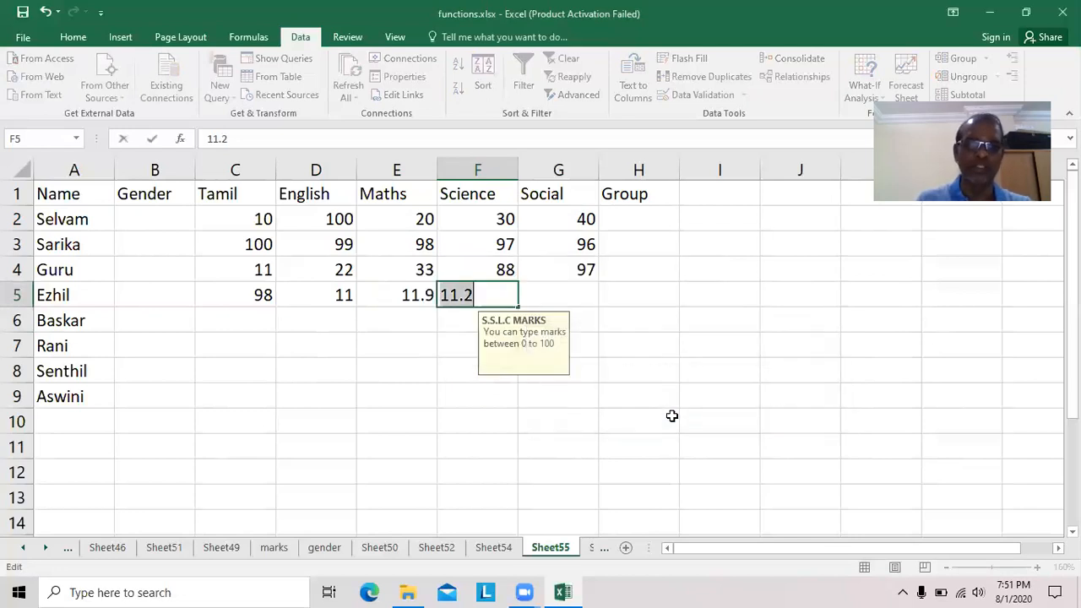
pyautogui.press('Return')
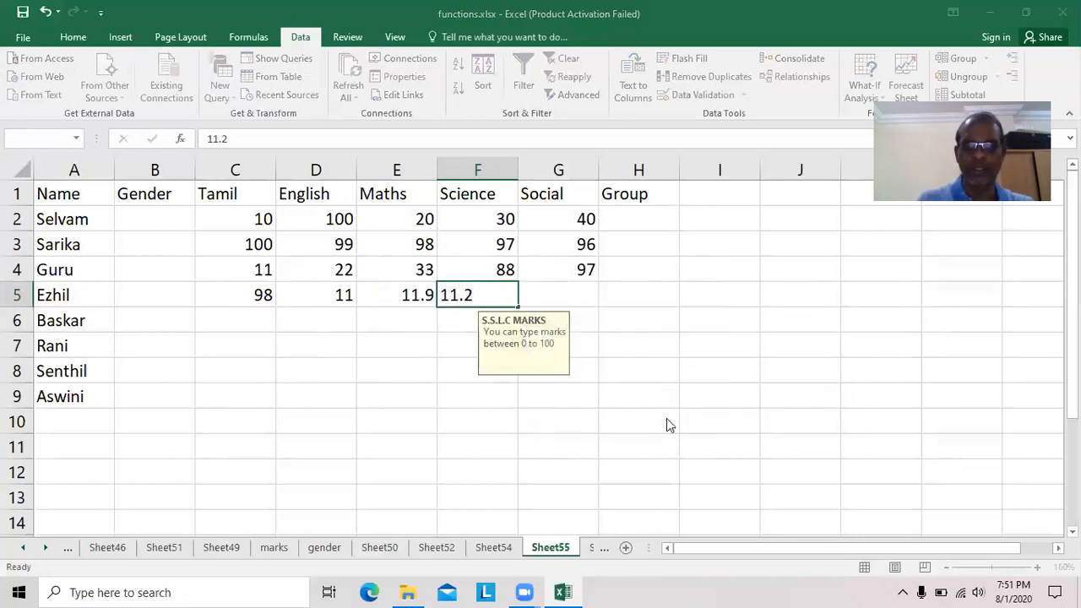
pyautogui.click(449, 345)
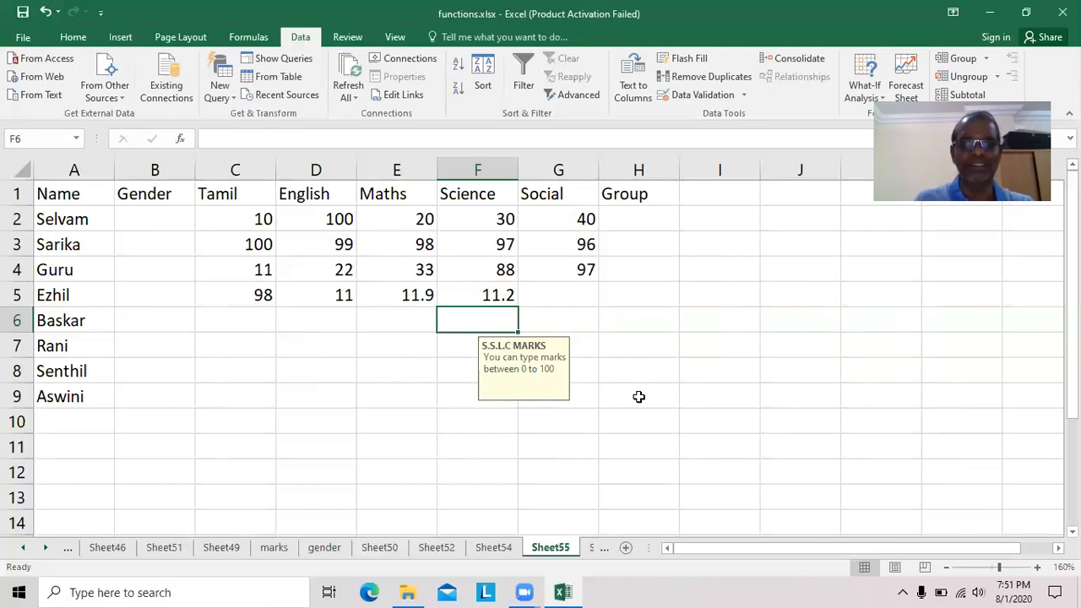
pyautogui.click(741, 414)
# Change the error alert style to Information for the marks range C2:G9 and apply it
pyautogui.moveTo(241, 221); pyautogui.dragTo(553, 403)
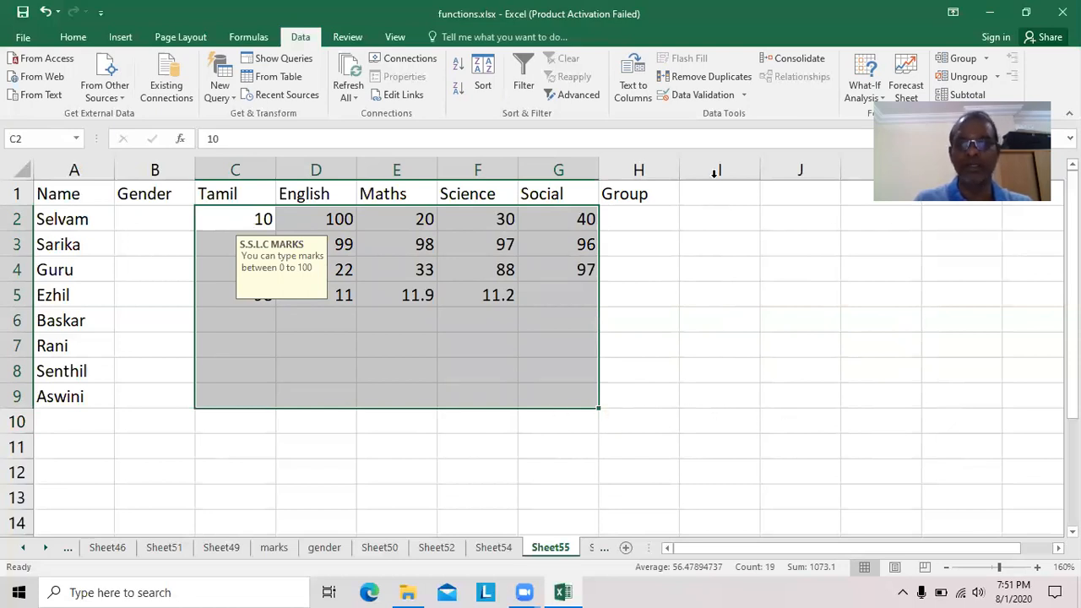
pyautogui.click(710, 95)
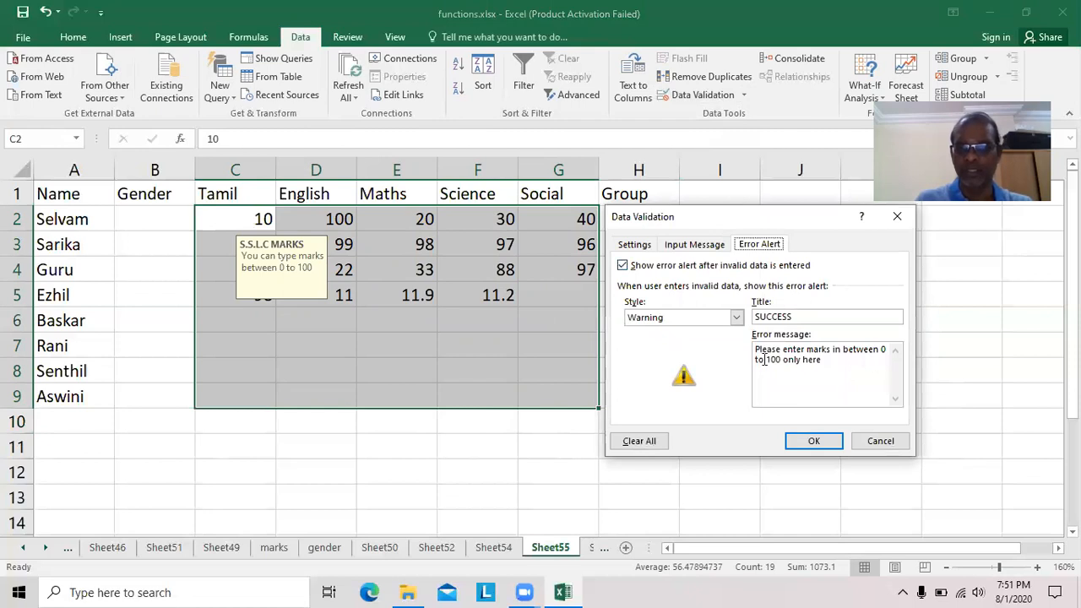
pyautogui.click(736, 318)
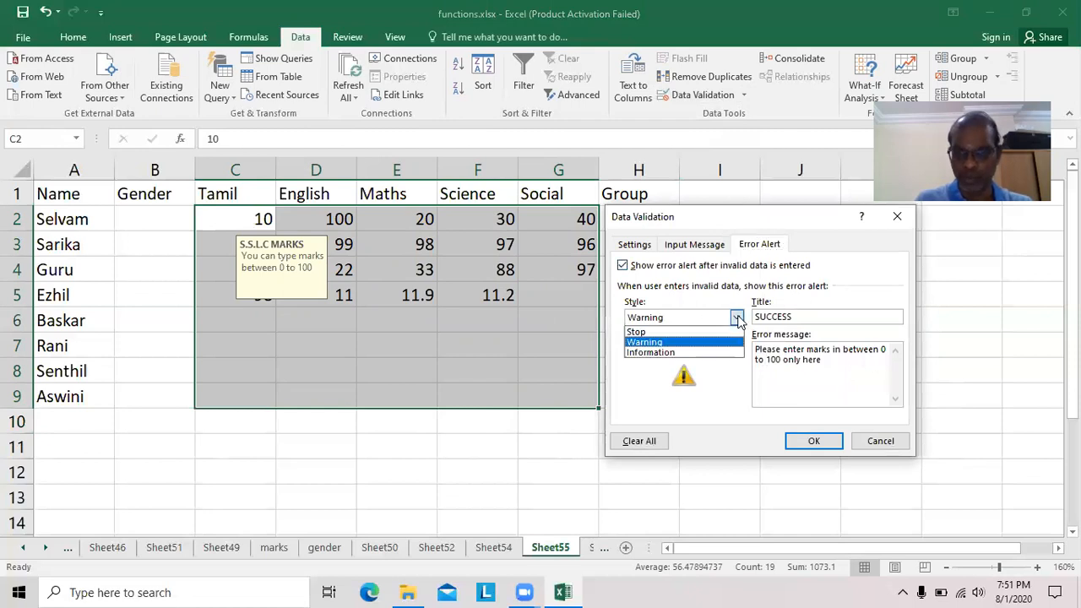
pyautogui.click(671, 353)
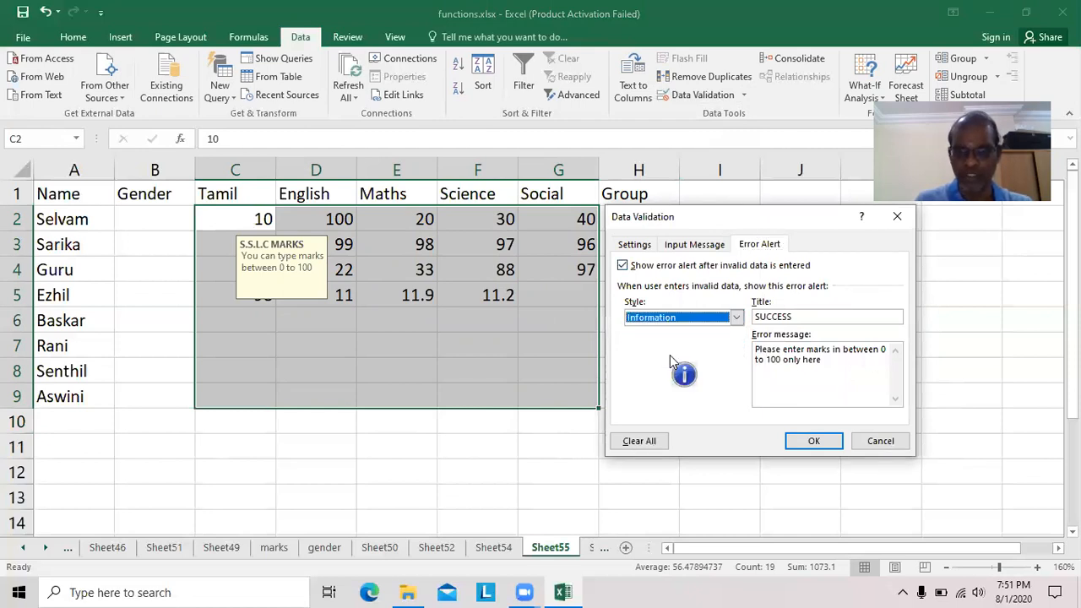
pyautogui.click(820, 442)
pyautogui.click(811, 437)
# Enter 101 as the fourth student's Social mark in G5, accepting the information alert, and select an empty cell outside the table
pyautogui.click(552, 292)
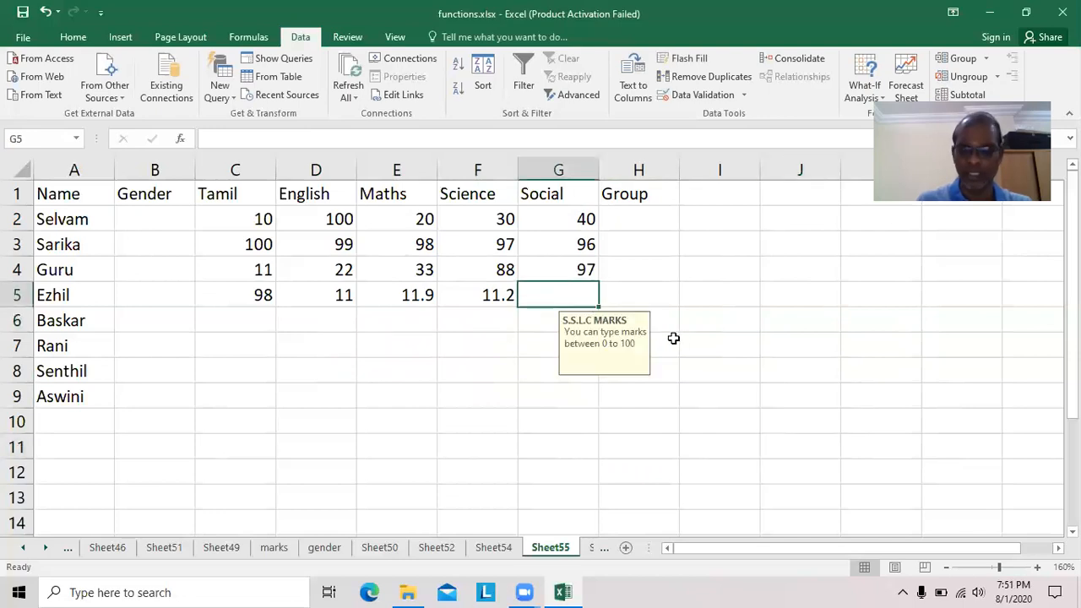
pyautogui.write('101')
pyautogui.press('Return')
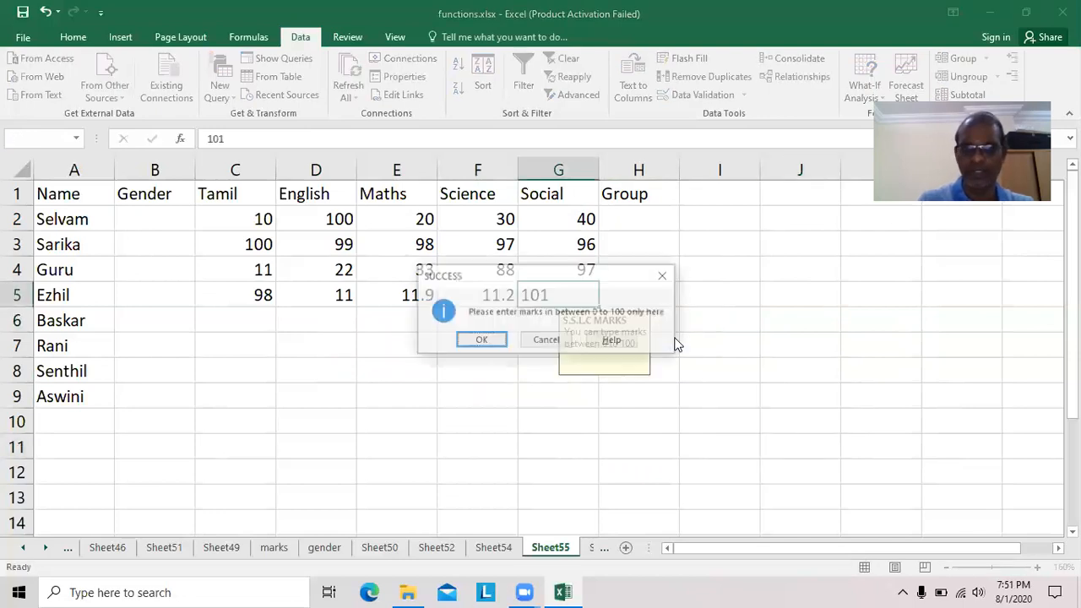
pyautogui.click(488, 342)
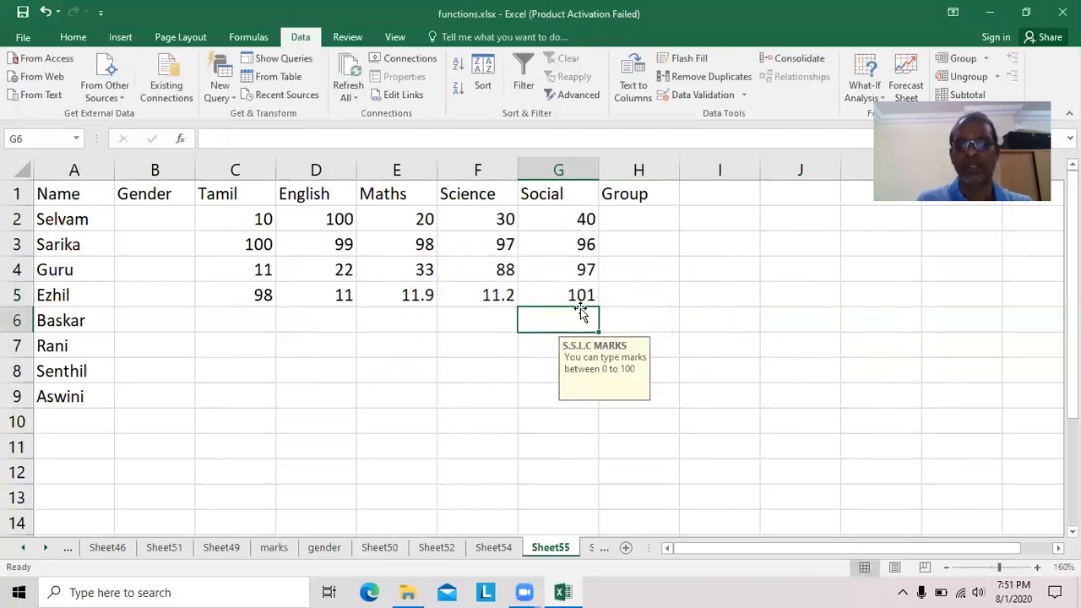
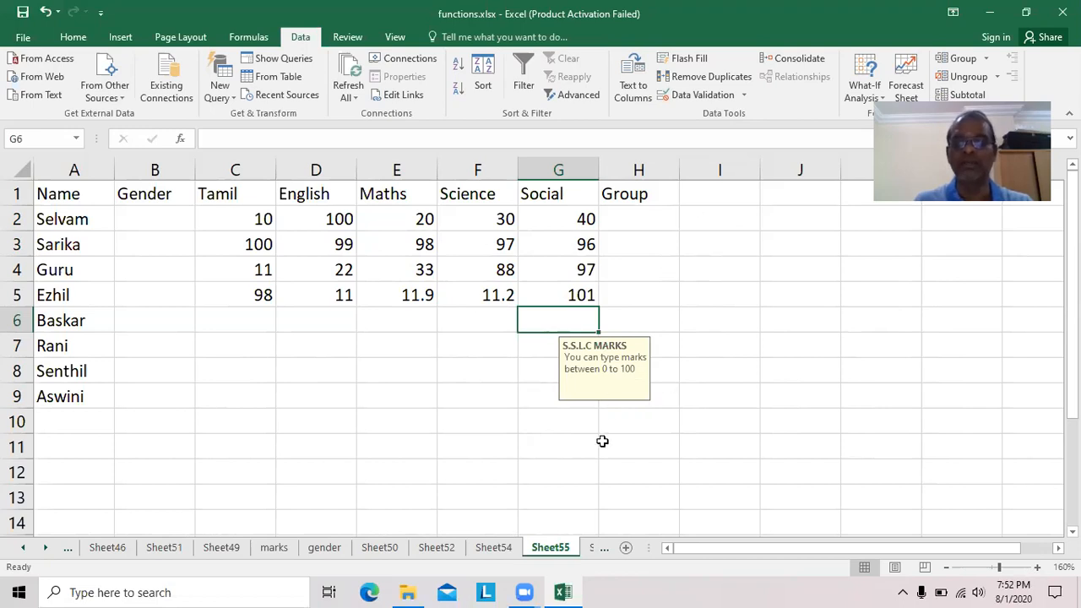
pyautogui.click(776, 450)
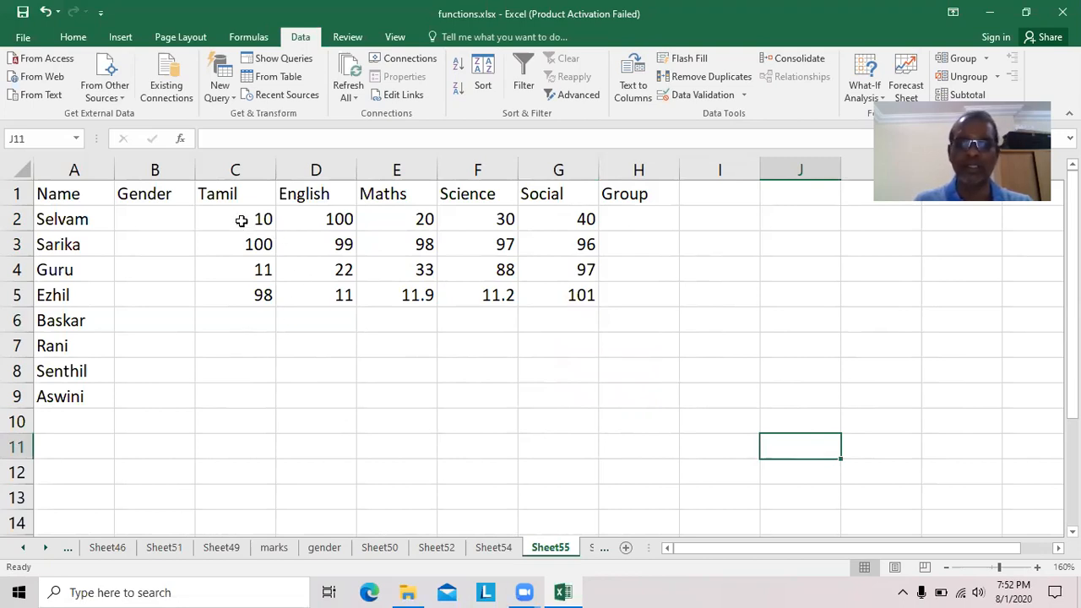
# Clear all data validation settings from the marks range C2:G9 and apply the change
pyautogui.moveTo(241, 221); pyautogui.dragTo(553, 409)
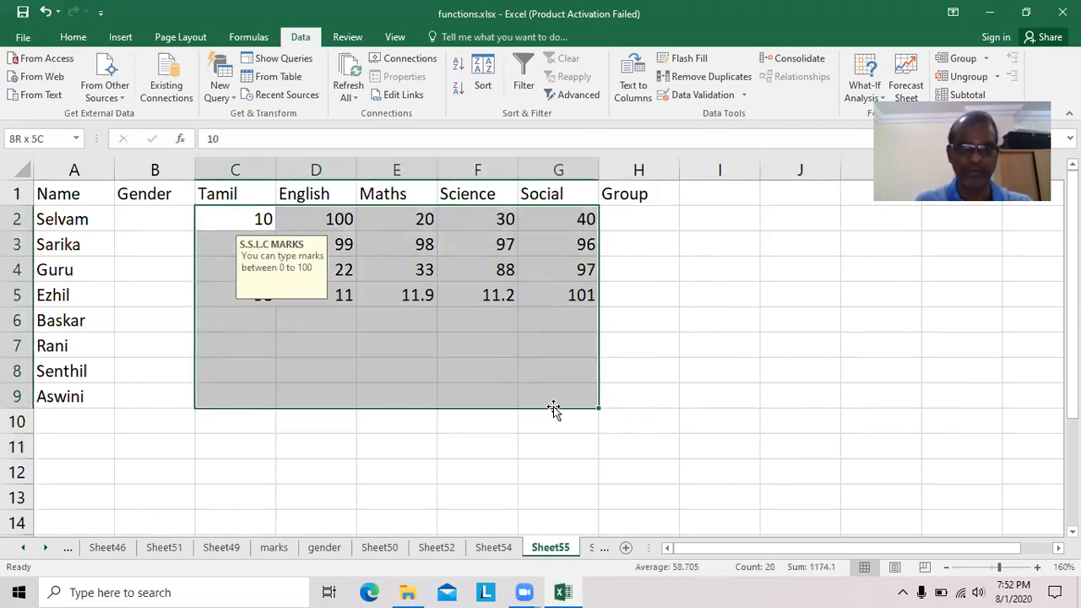
pyautogui.click(702, 94)
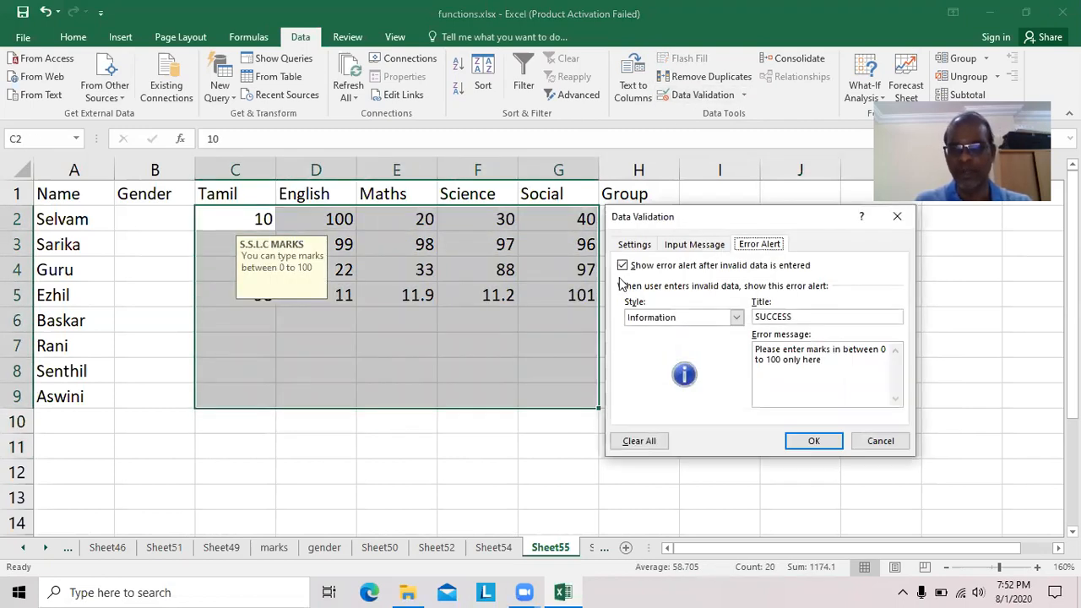
pyautogui.click(633, 245)
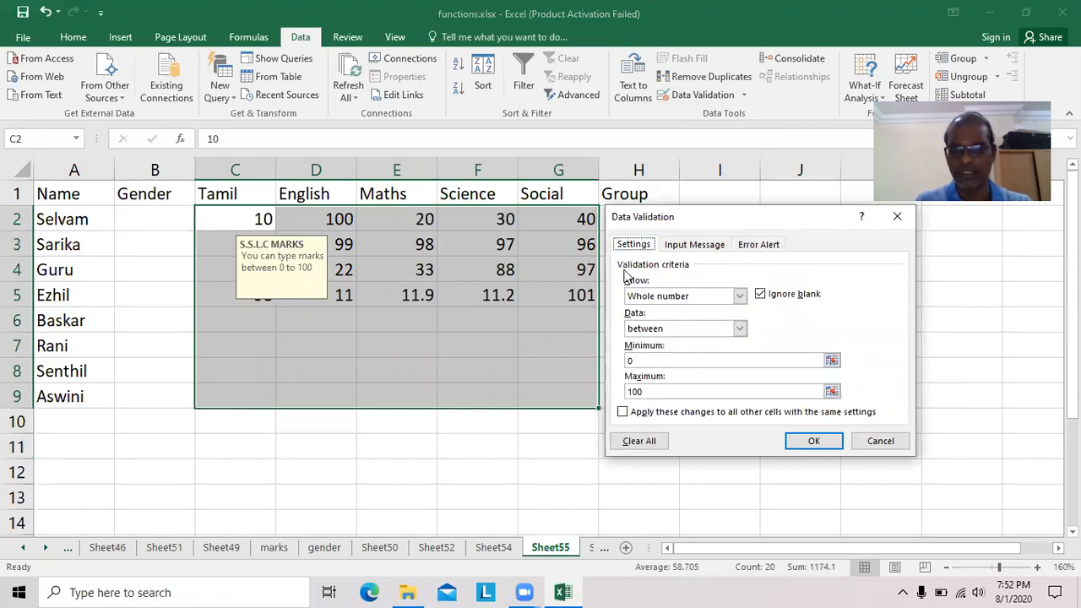
pyautogui.click(642, 445)
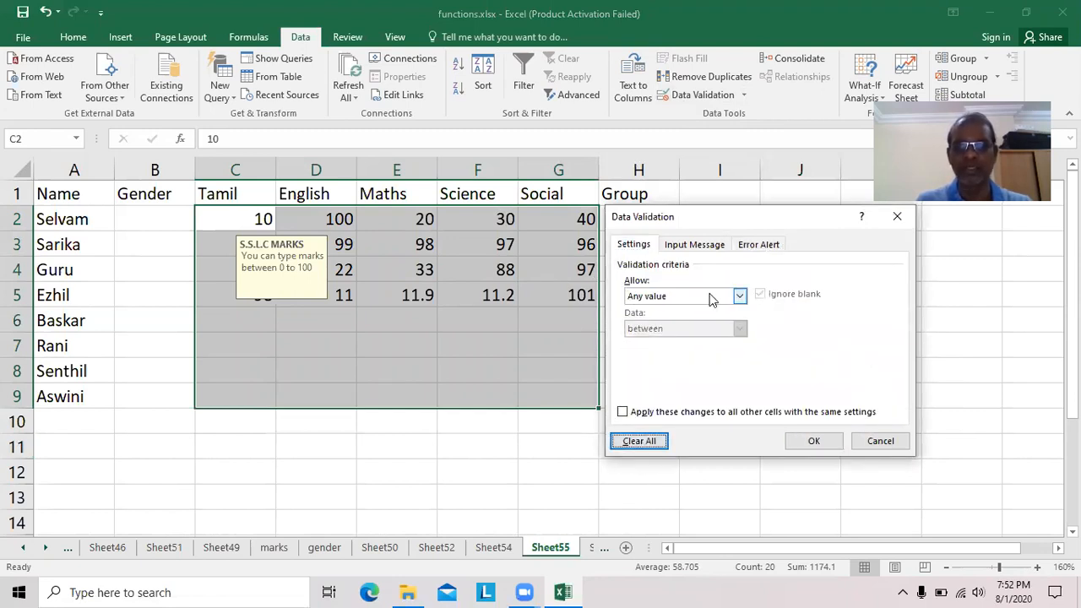
pyautogui.click(814, 441)
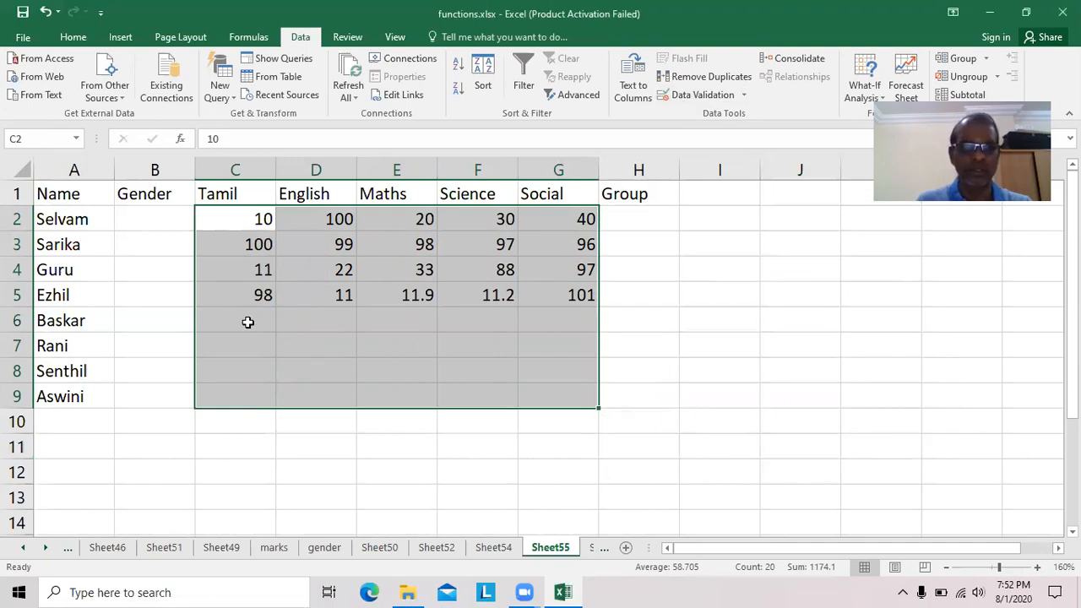
# Test the unrestricted cells by entering 10.1 in C6, TRUE in D6 and a student's name as text in E6
pyautogui.click(246, 321)
pyautogui.write('10.1')
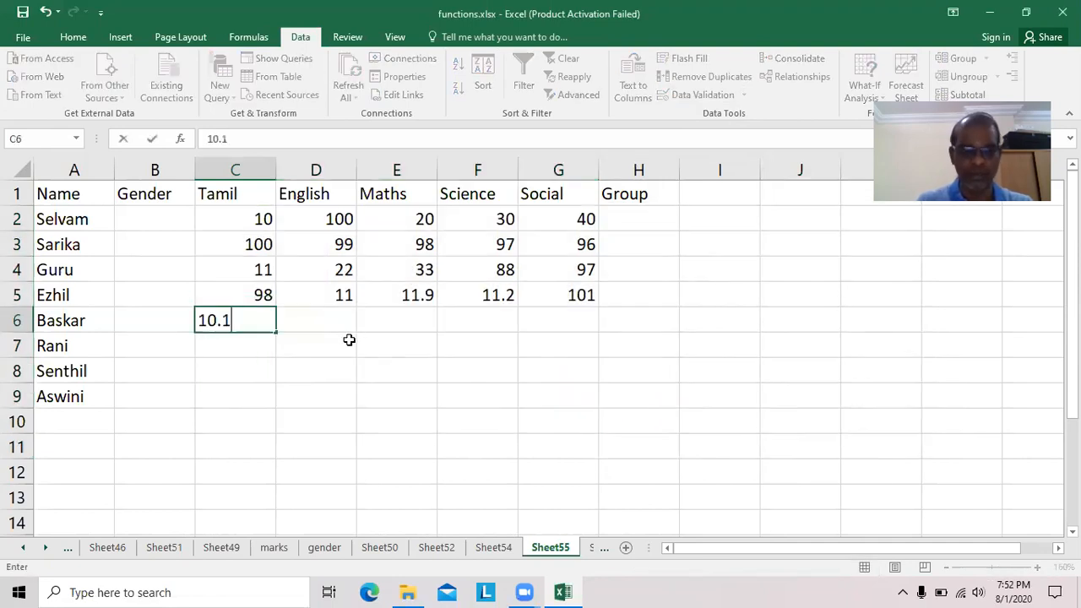
pyautogui.press('Tab')
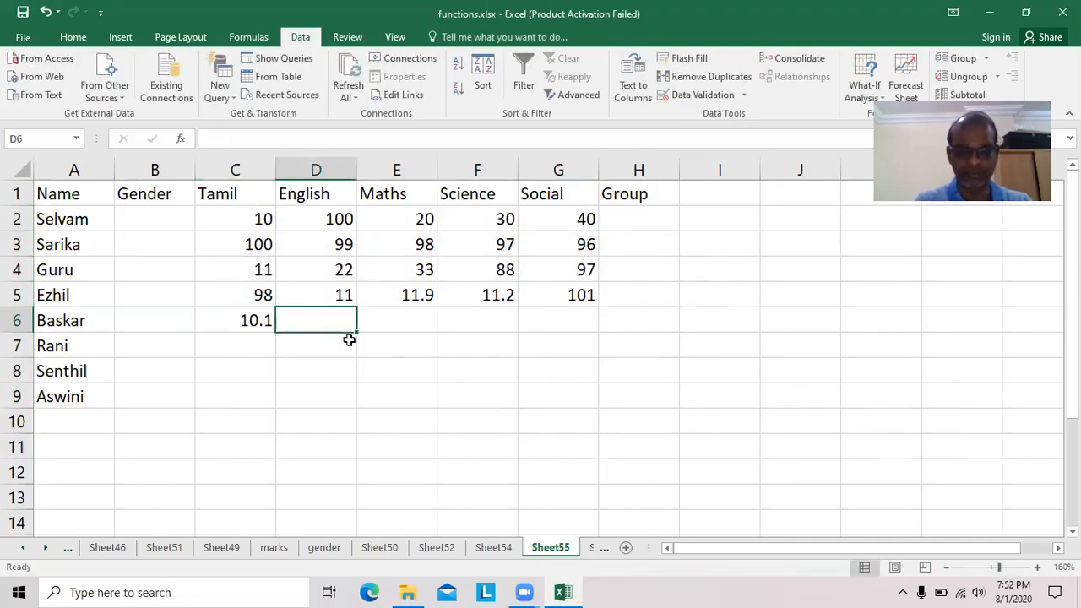
pyautogui.write('true')
pyautogui.press('Tab')
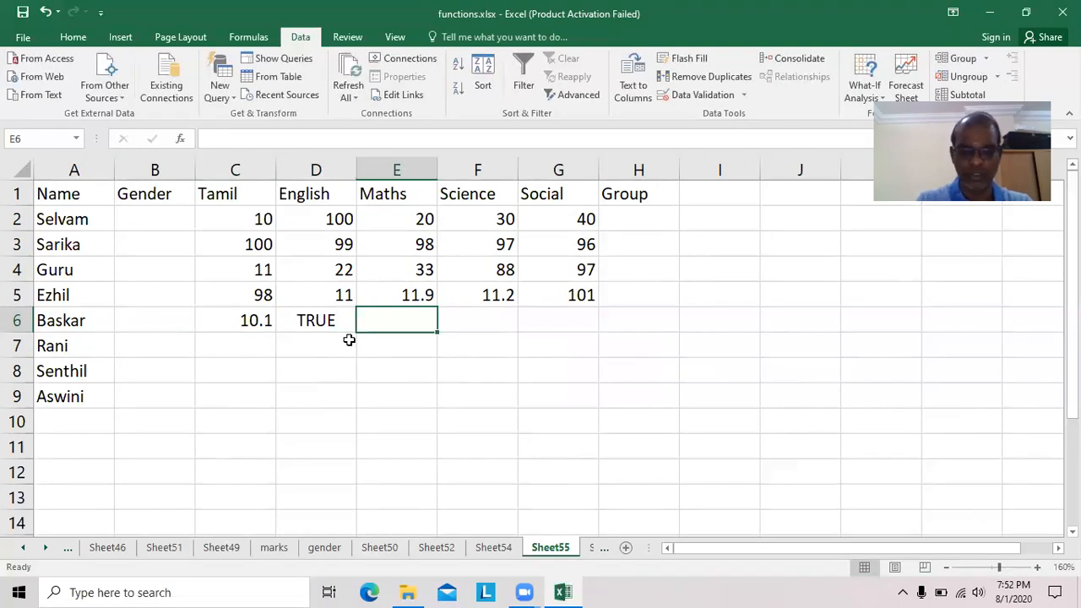
pyautogui.write("selvam';")
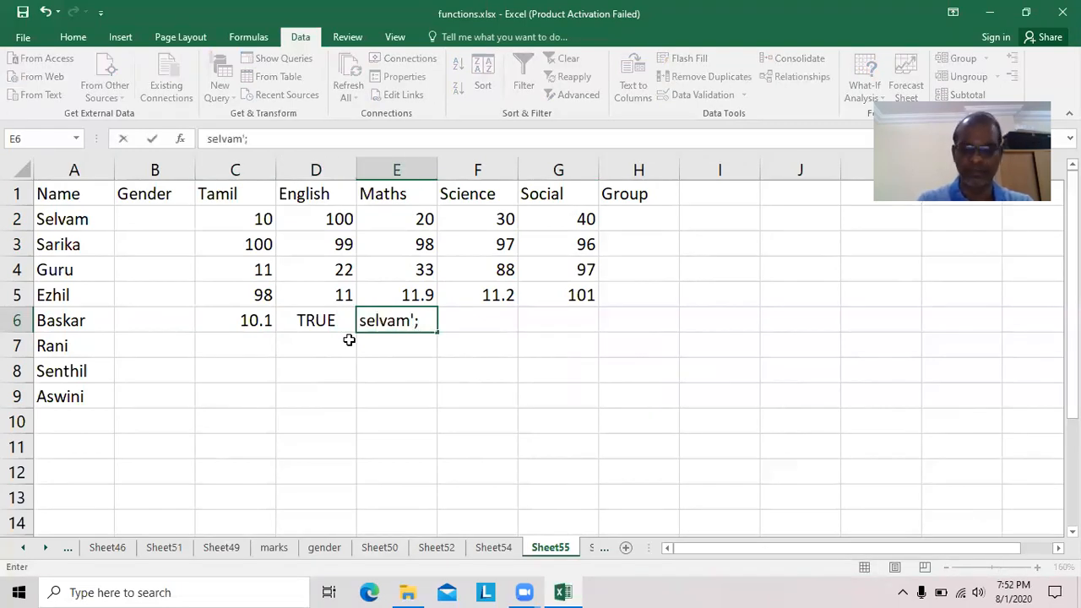
pyautogui.press('BackSpace')
pyautogui.press('BackSpace')
pyautogui.press('Return')
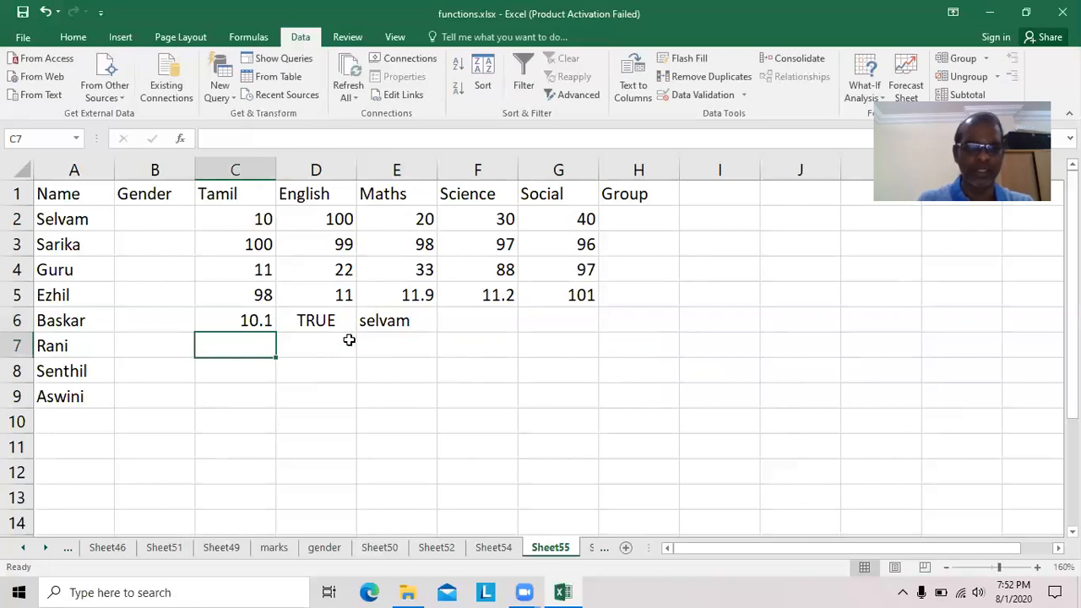
# Delete the marks in C5:G7 and select an empty cell outside the table
pyautogui.click(397, 395)
pyautogui.moveTo(235, 292); pyautogui.dragTo(561, 338)
pyautogui.press('Delete')
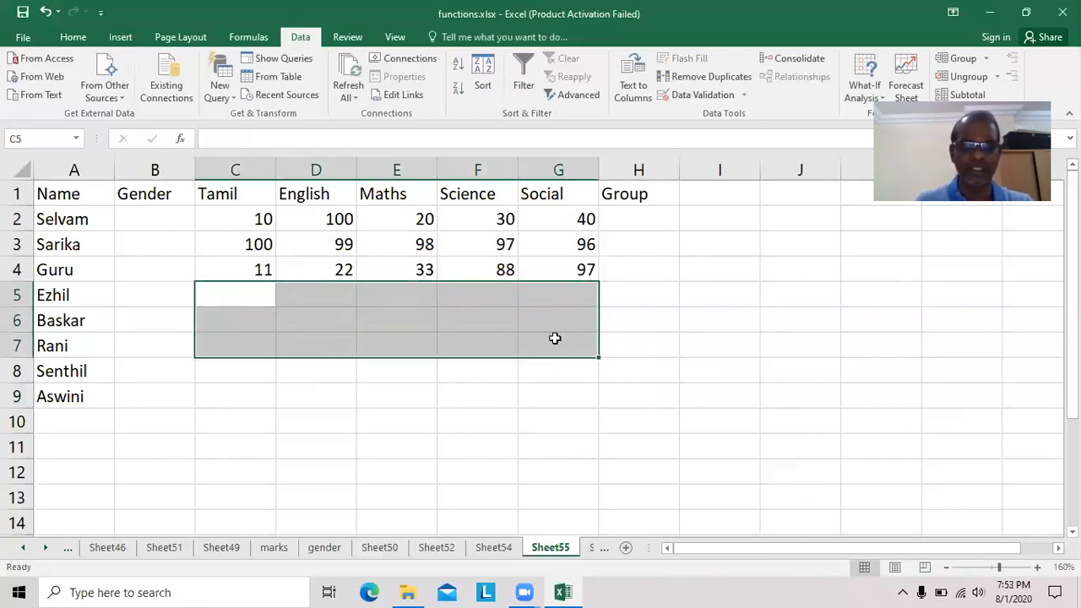
pyautogui.click(713, 366)
# Set the data validation criteria for the marks range C2:G9 to whole numbers between 0 and 100
pyautogui.moveTo(252, 218); pyautogui.dragTo(550, 396)
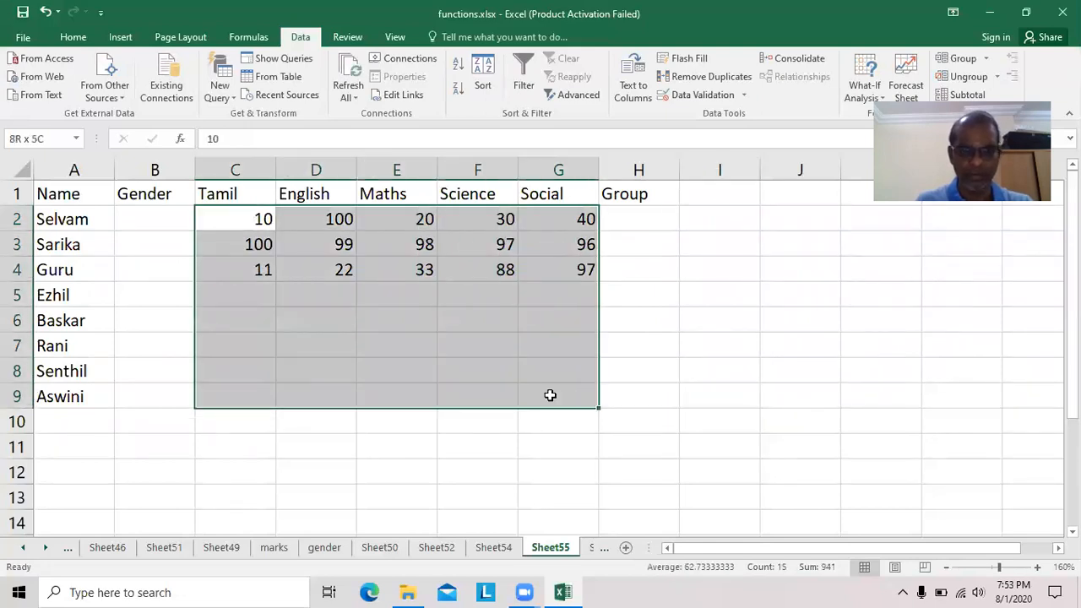
pyautogui.click(695, 94)
pyautogui.click(739, 296)
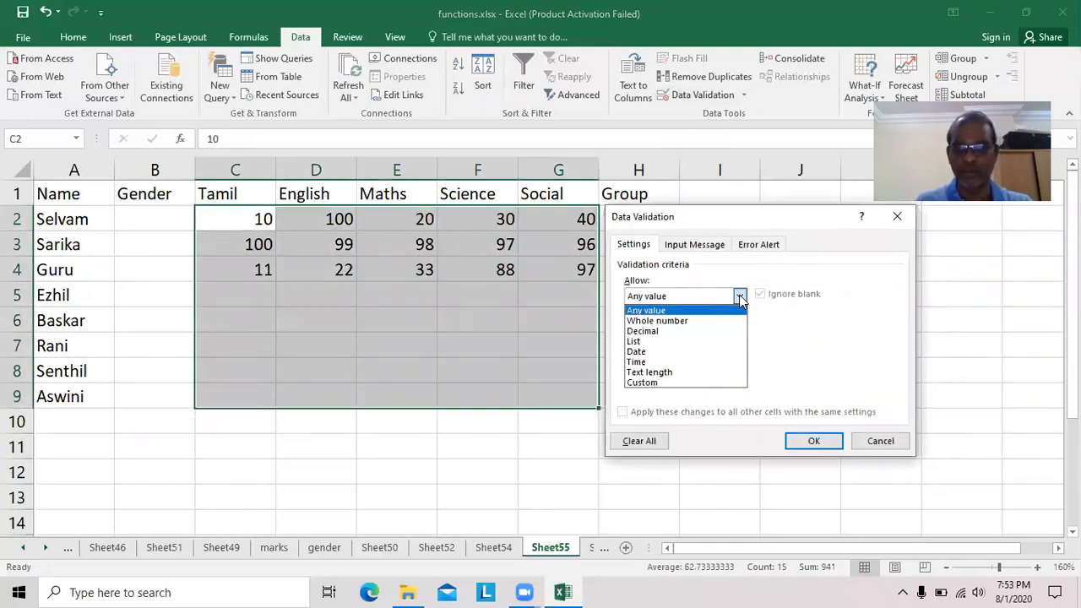
pyautogui.click(683, 320)
pyautogui.click(668, 361)
pyautogui.write('0')
pyautogui.click(665, 390)
pyautogui.write('100')
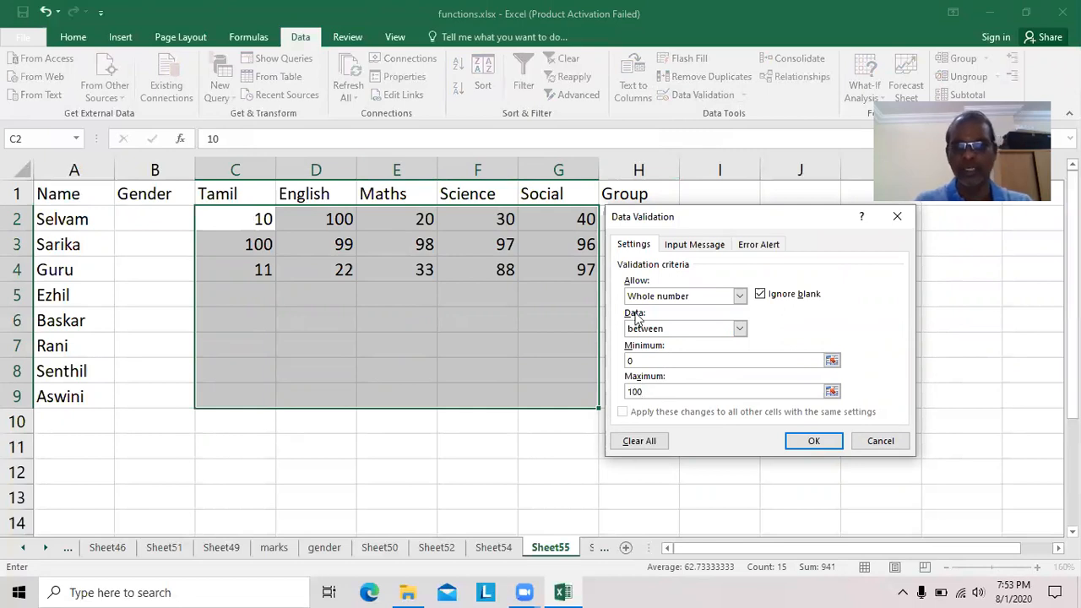
# Review the input message and error alert settings, keep the Stop style, and apply the validation rule
pyautogui.click(695, 245)
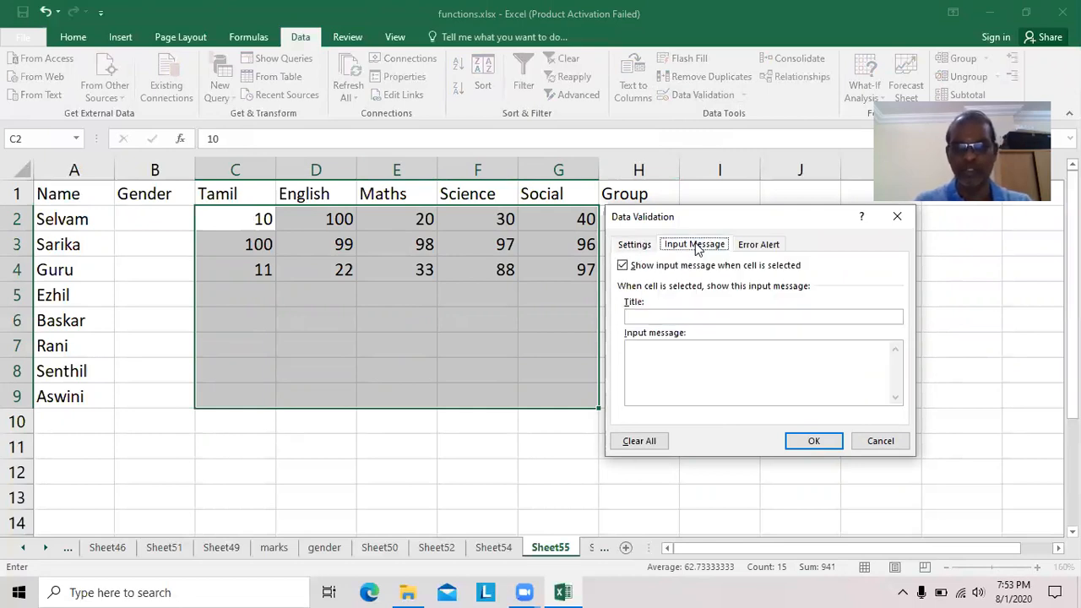
pyautogui.click(772, 246)
pyautogui.click(737, 319)
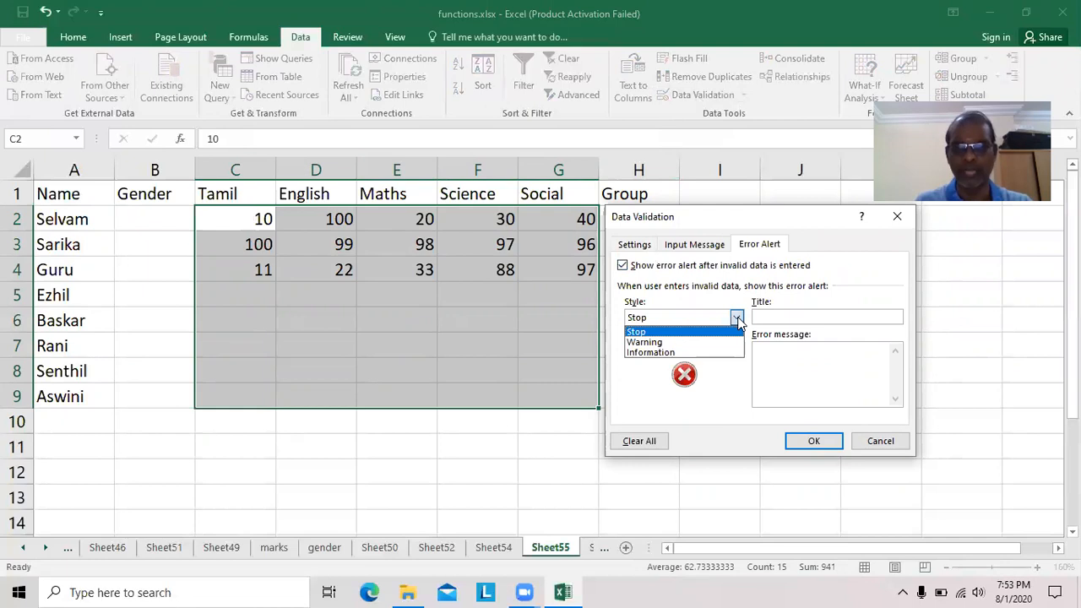
pyautogui.click(737, 319)
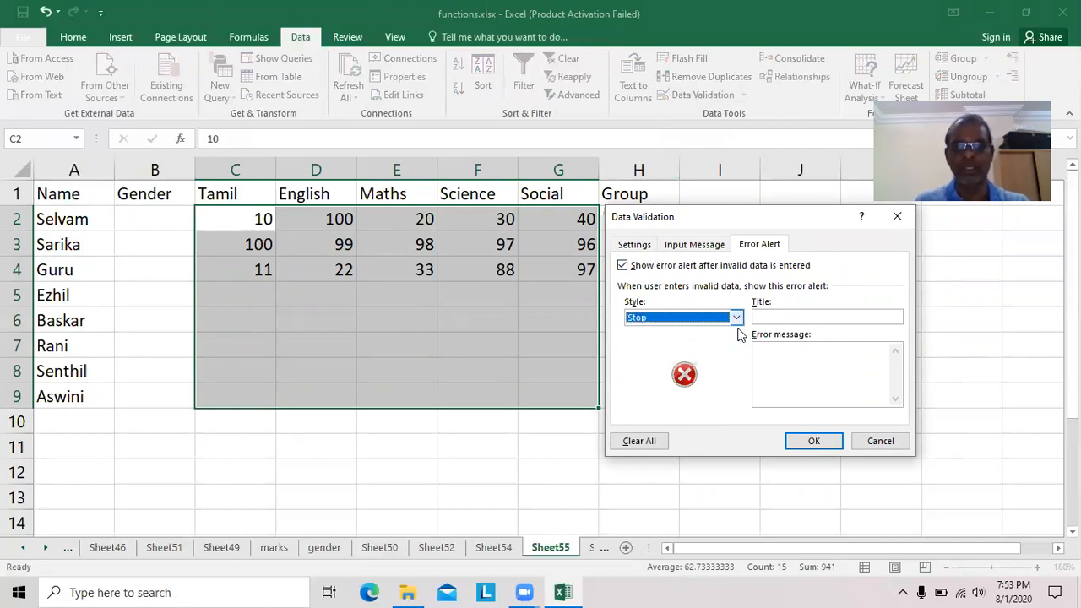
pyautogui.click(633, 245)
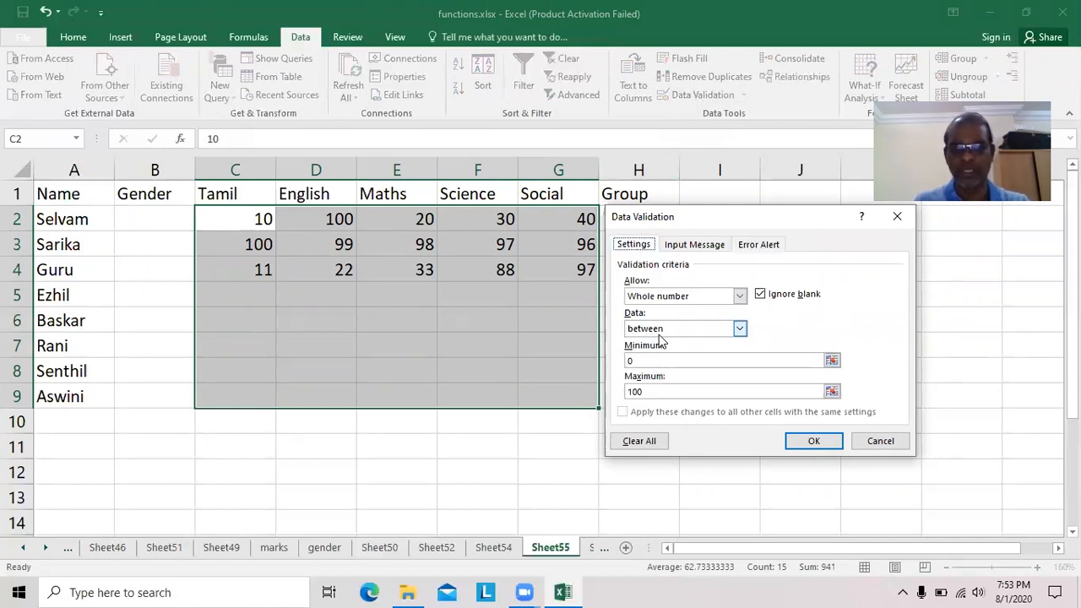
pyautogui.click(813, 441)
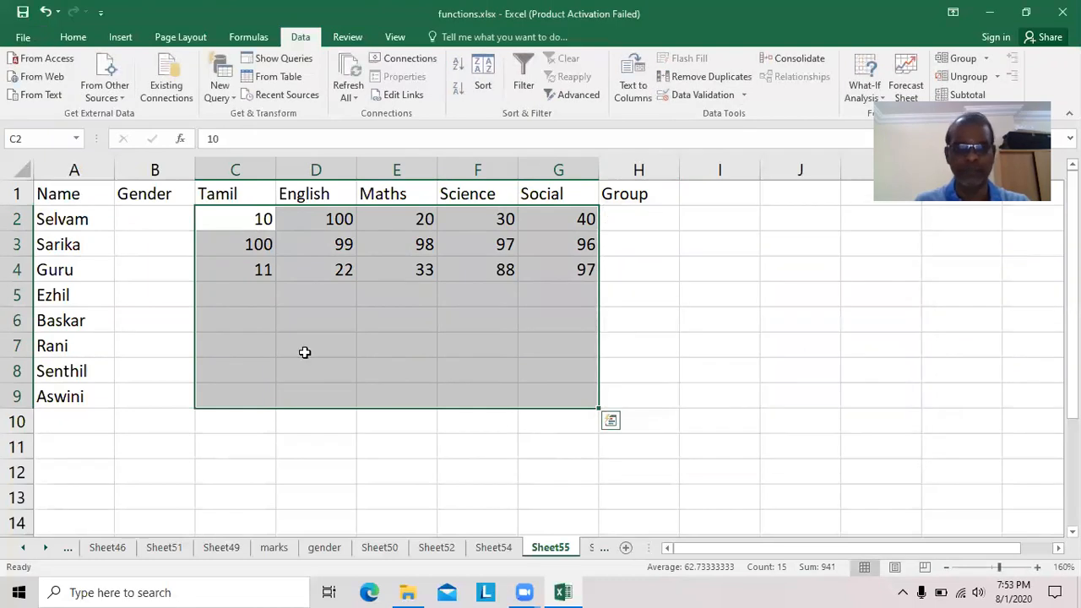
# Try to enter 101 as the fourth student's Tamil mark in C5 and dismiss the error alert
pyautogui.click(261, 294)
pyautogui.write('101')
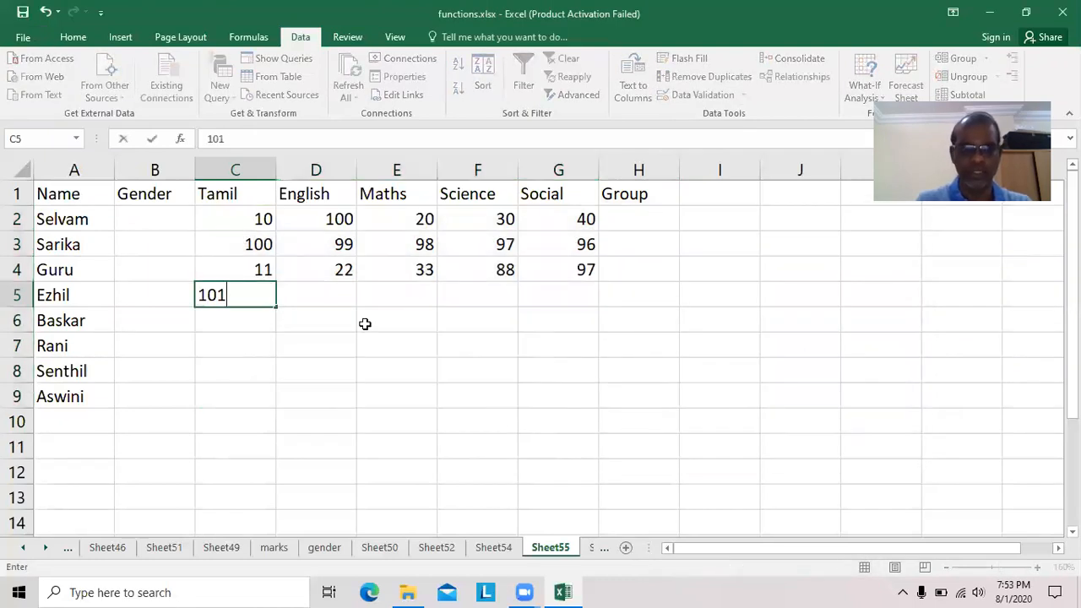
pyautogui.press('Return')
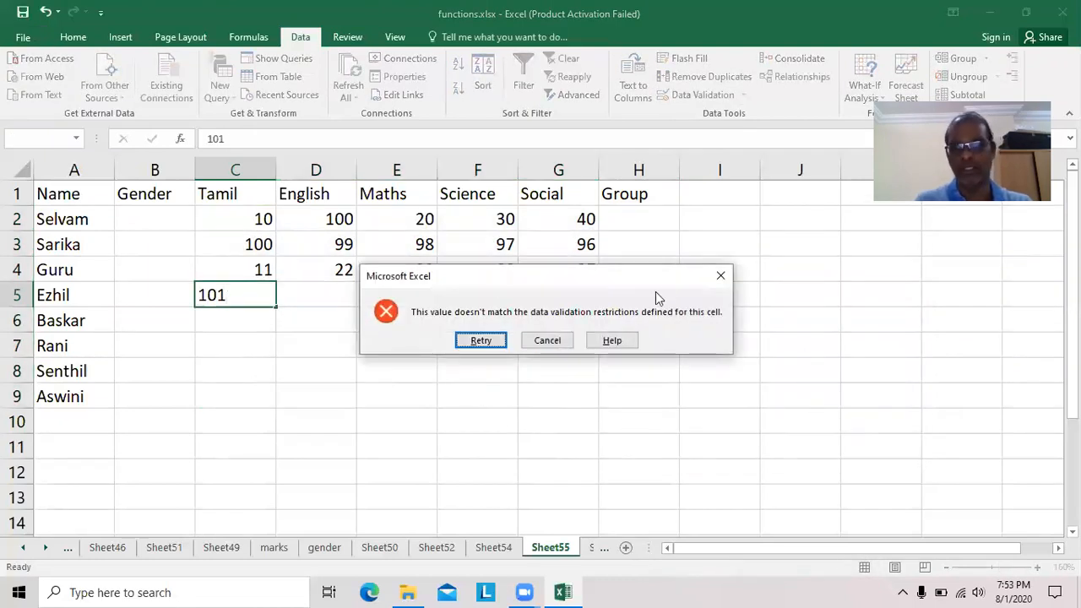
pyautogui.click(721, 275)
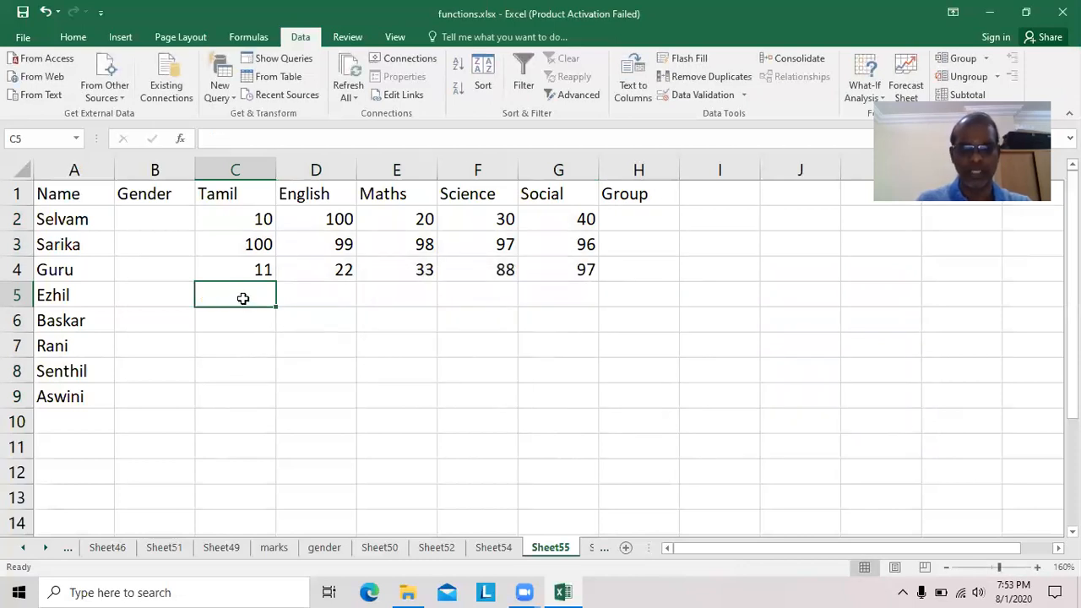
# Enter 99 as the fourth student's Tamil mark in C5 and select an empty cell outside the table
pyautogui.write('99')
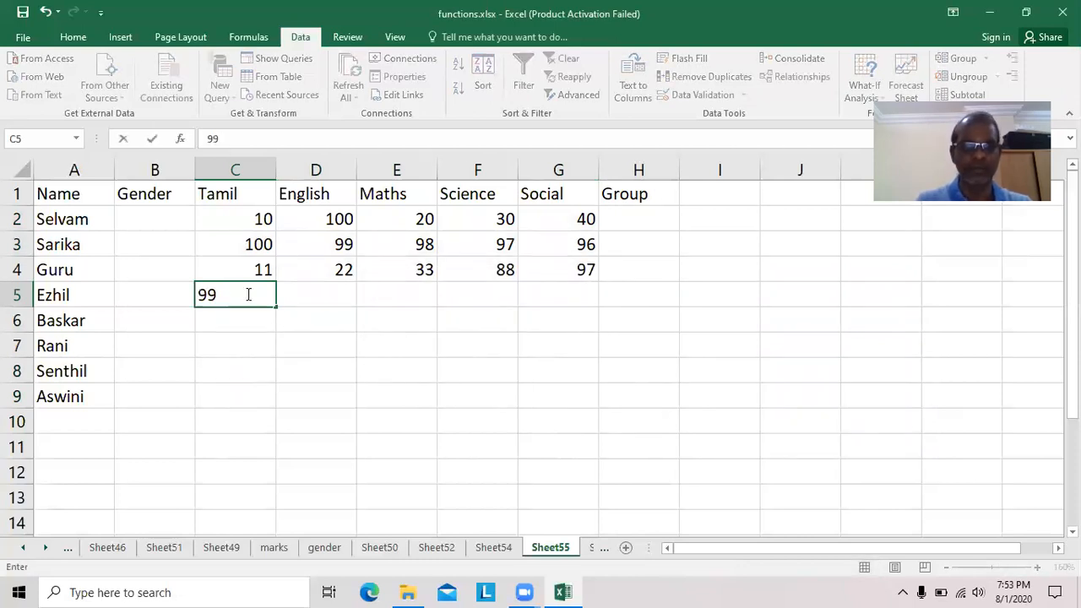
pyautogui.press('Return')
pyautogui.click(754, 370)
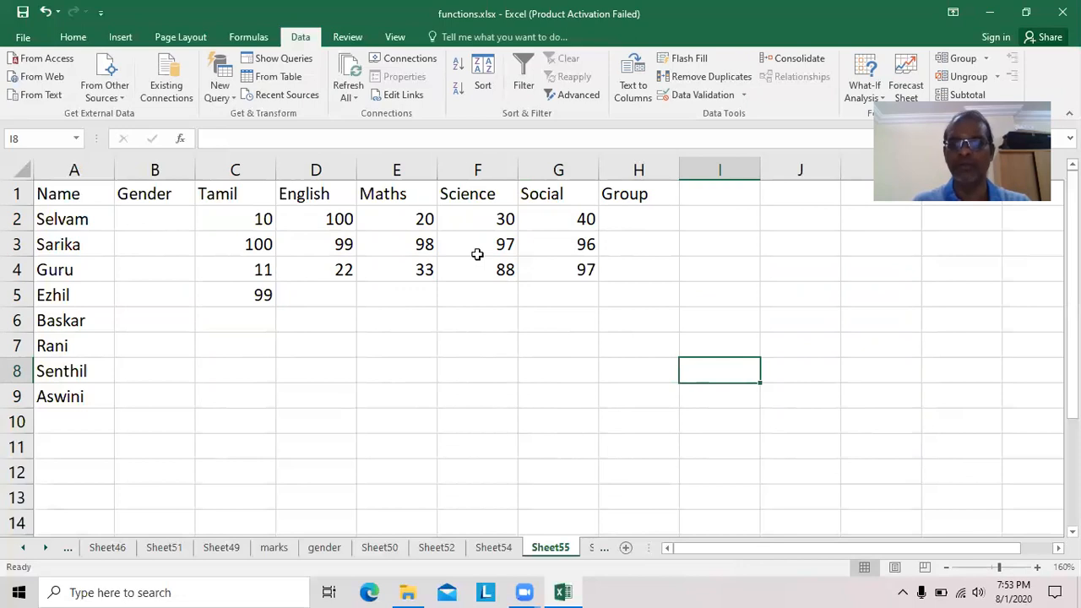
# Enter Science in J1 as the first item of a group list beside the table
pyautogui.click(809, 195)
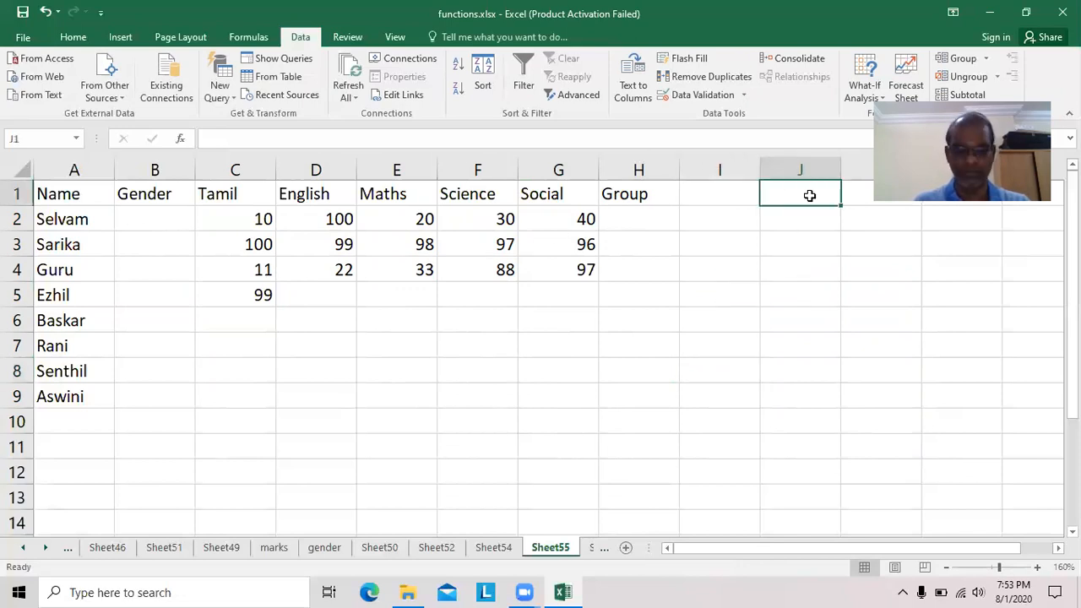
pyautogui.write('Sceince')
pyautogui.press('BackSpace')
pyautogui.press('BackSpace')
pyautogui.press('BackSpace')
pyautogui.press('BackSpace')
pyautogui.press('BackSpace')
pyautogui.write('iecen')
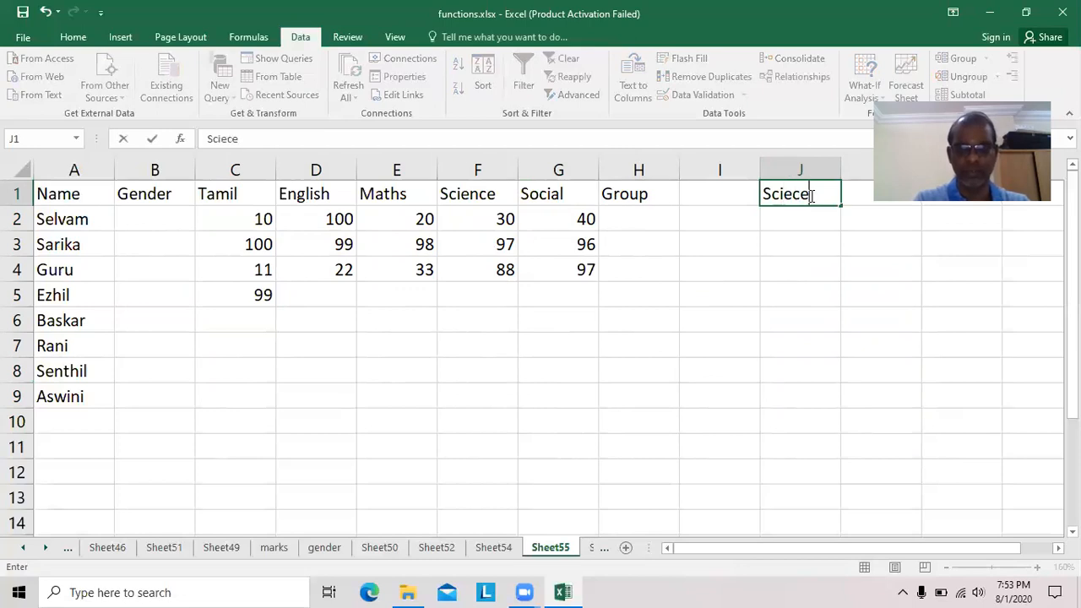
pyautogui.press('BackSpace')
pyautogui.press('BackSpace')
pyautogui.press('BackSpace')
pyautogui.write('nce')
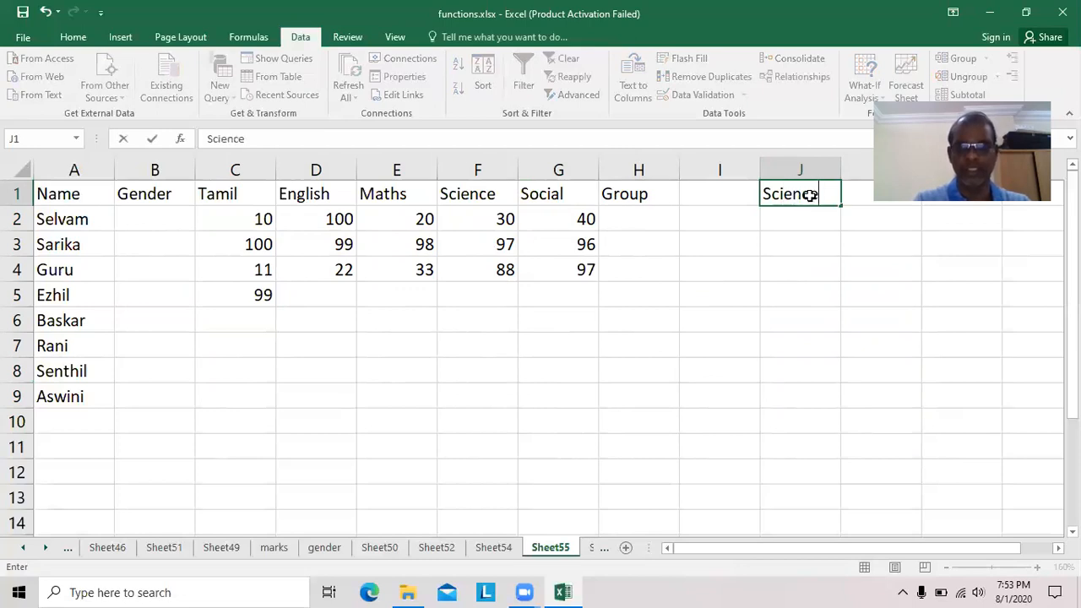
pyautogui.press('Return')
# Complete the group list with Computer, Accounts and History in cells J2 to J4
pyautogui.write('Computer')
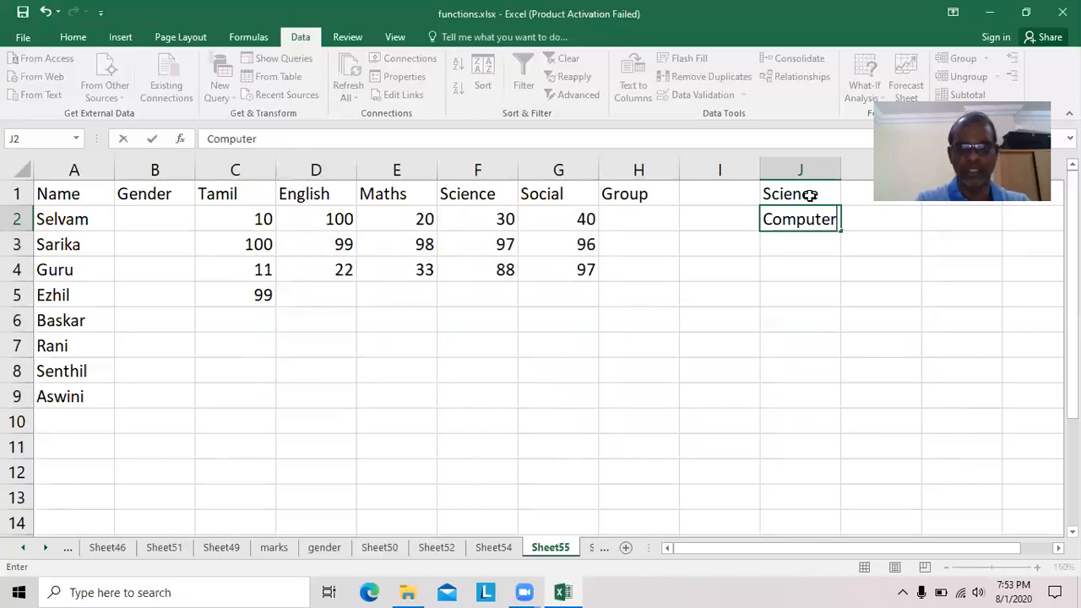
pyautogui.press('Return')
pyautogui.write('ACCOU')
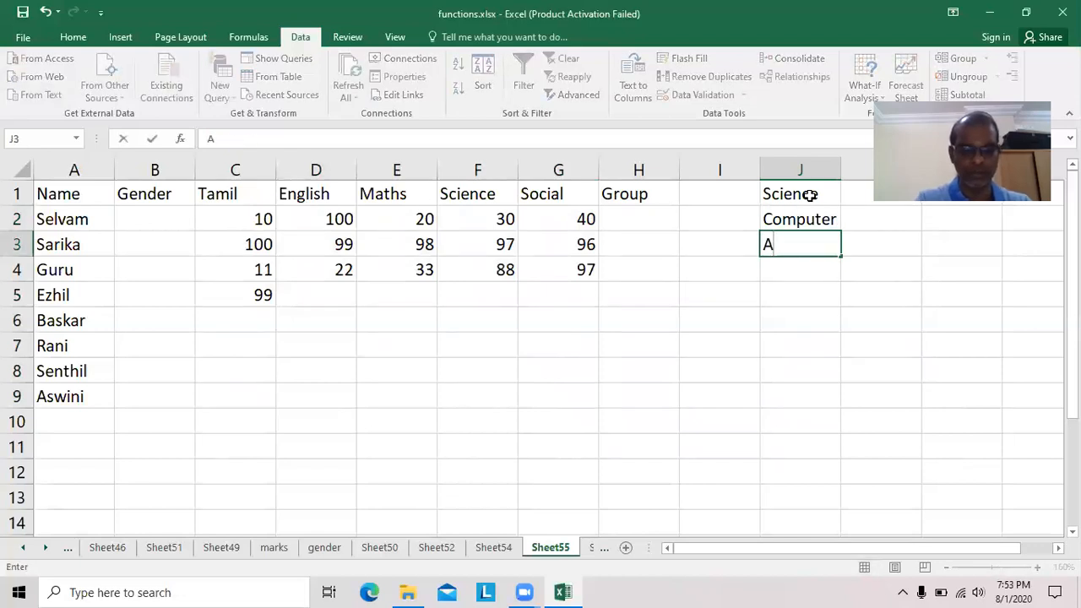
pyautogui.press('BackSpace')
pyautogui.press('BackSpace')
pyautogui.press('BackSpace')
pyautogui.press('BackSpace')
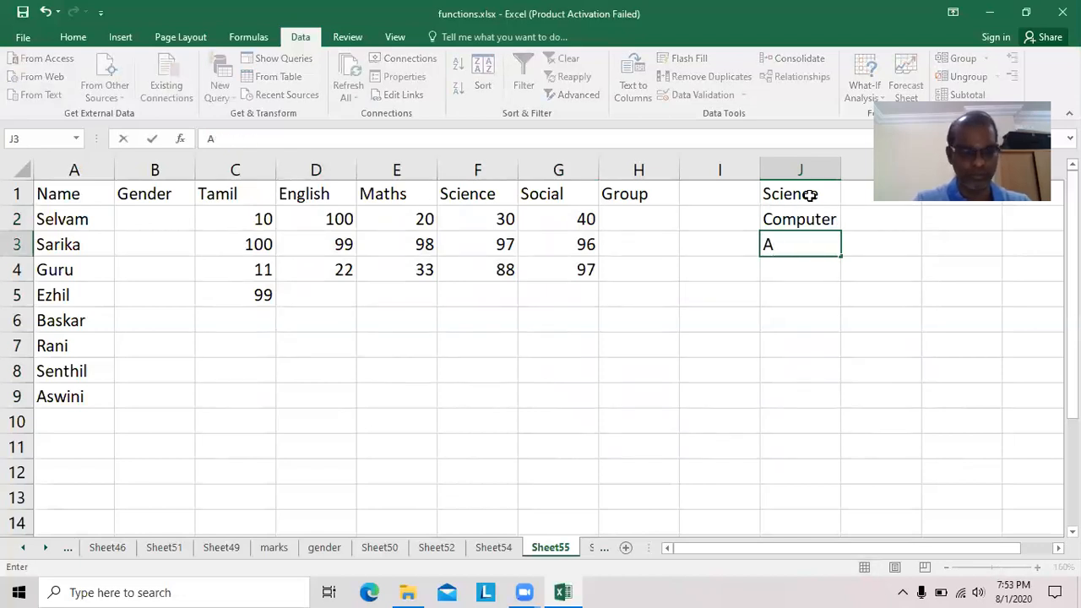
pyautogui.press('capslock')
pyautogui.write('ccounts')
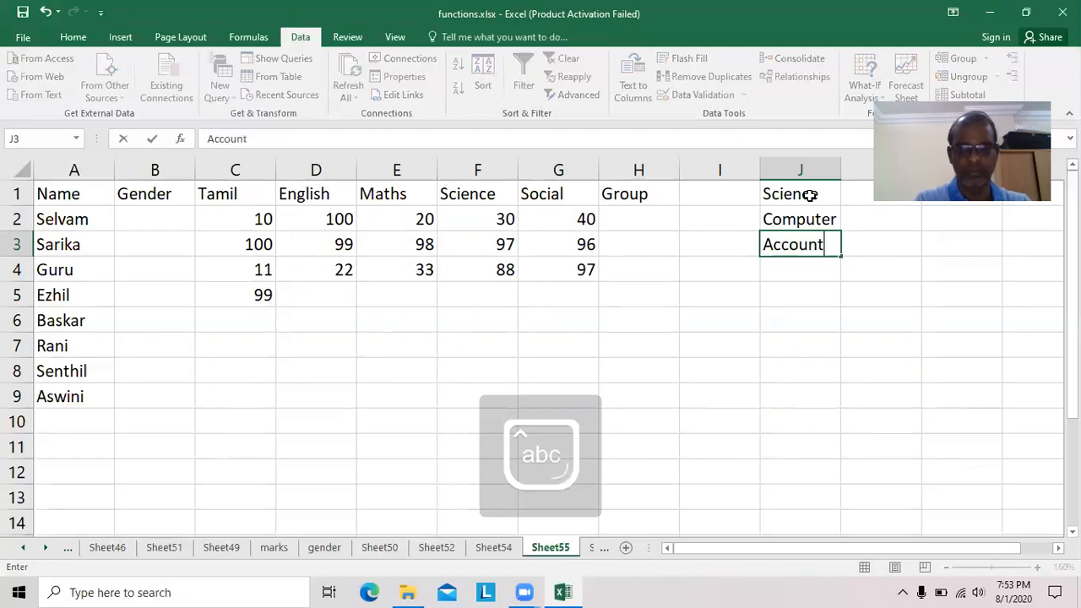
pyautogui.press('Return')
pyautogui.write('History')
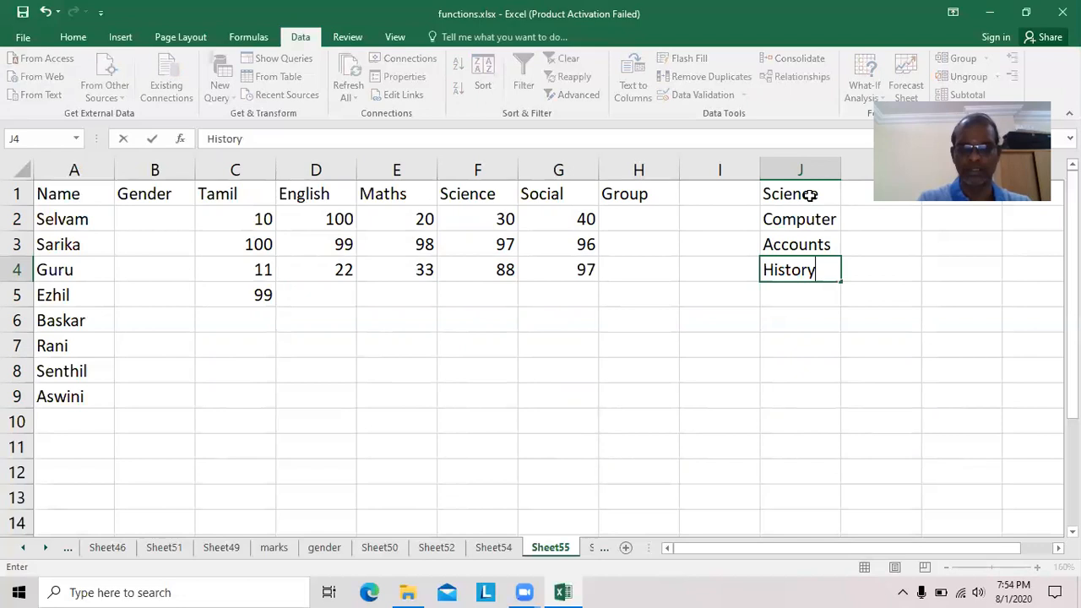
pyautogui.press('Return')
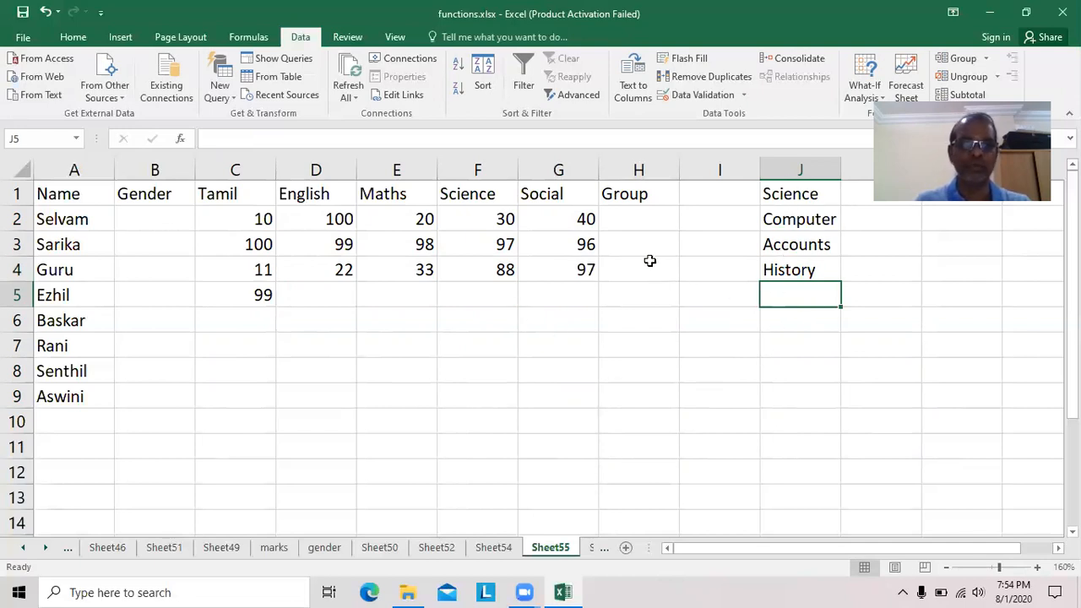
# Restrict the Group cells H2:H9 with a Data Validation list that takes its source from J1:J4
pyautogui.moveTo(635, 215); pyautogui.dragTo(649, 394)
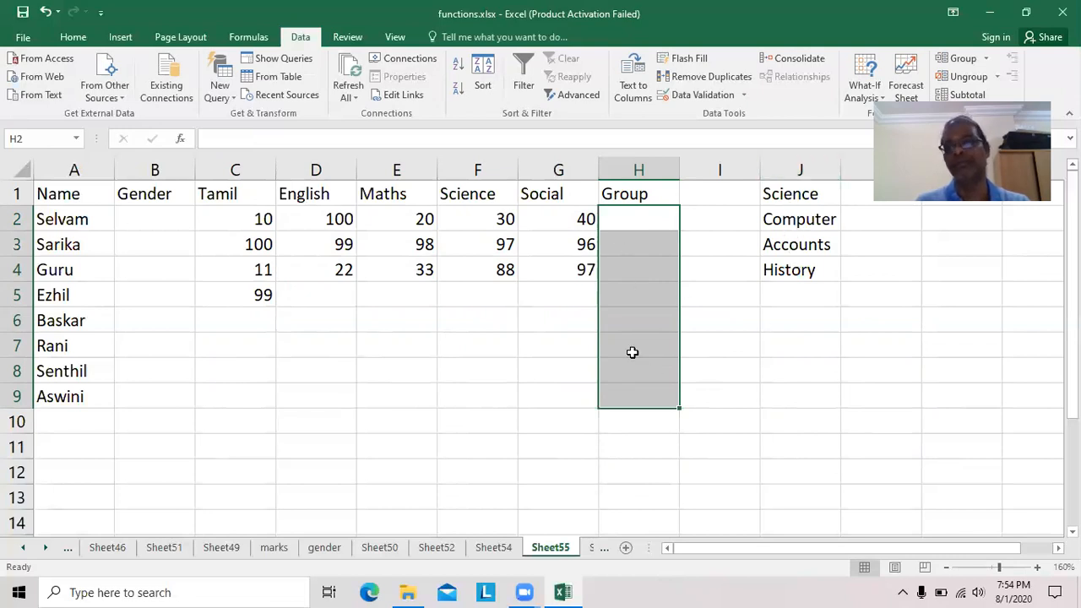
pyautogui.click(860, 364)
pyautogui.moveTo(642, 218); pyautogui.dragTo(651, 392)
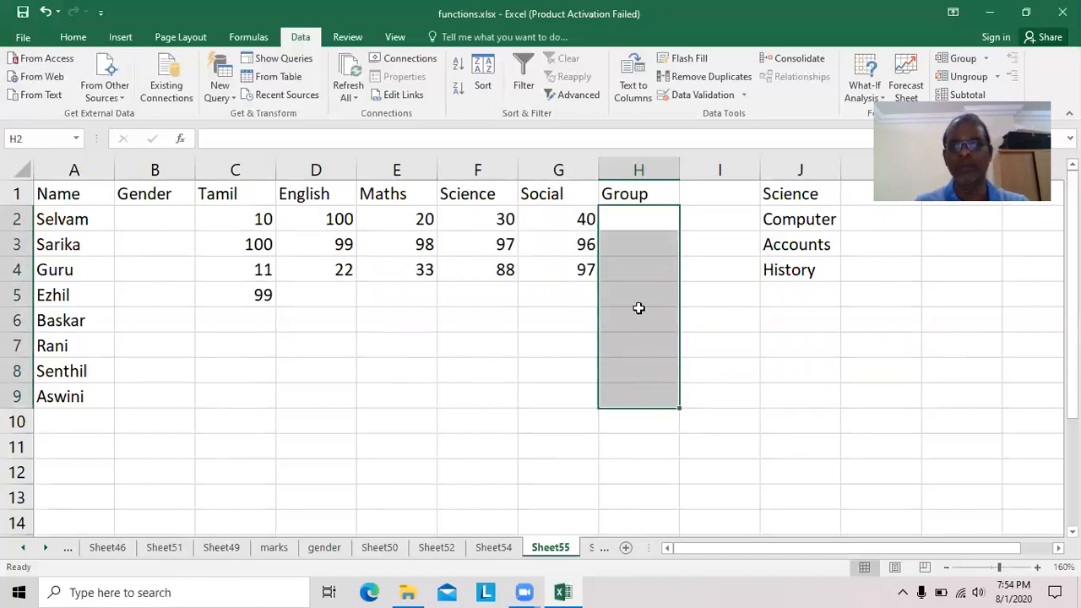
pyautogui.click(712, 96)
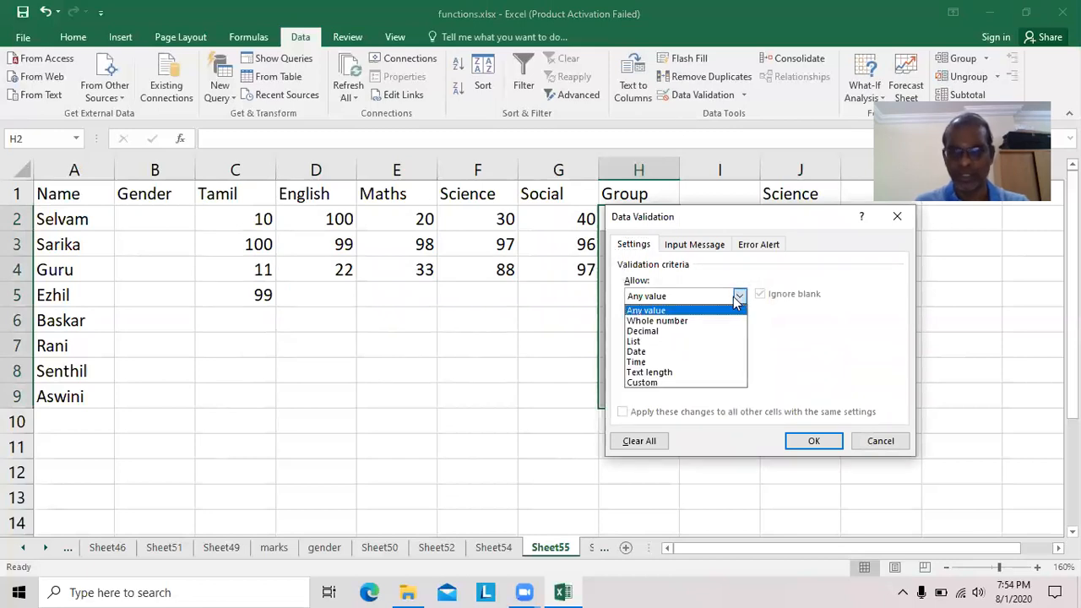
pyautogui.click(640, 341)
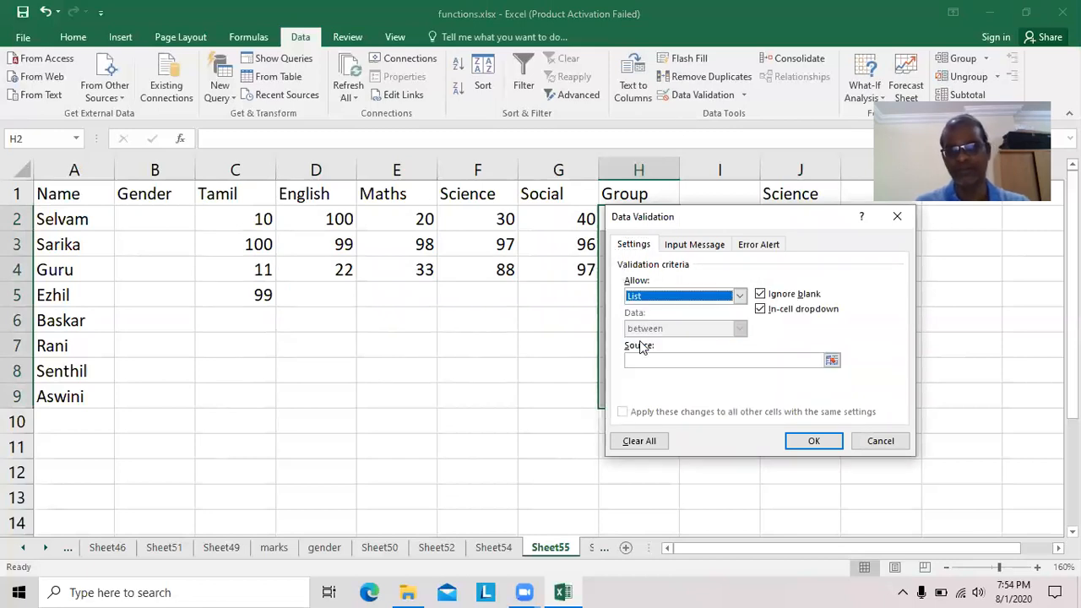
pyautogui.moveTo(685, 225); pyautogui.dragTo(526, 312)
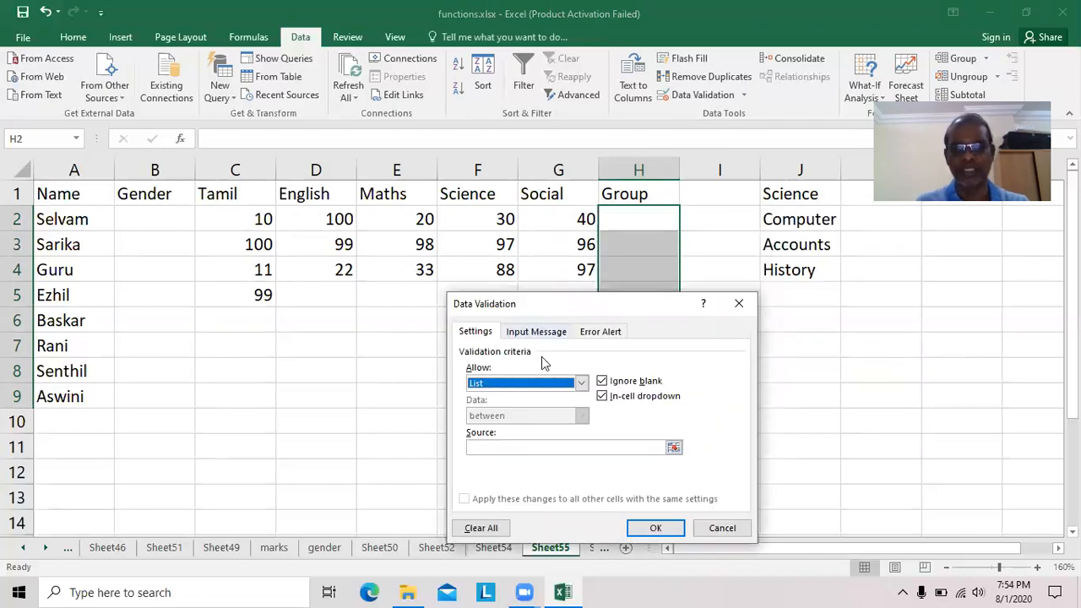
pyautogui.click(496, 447)
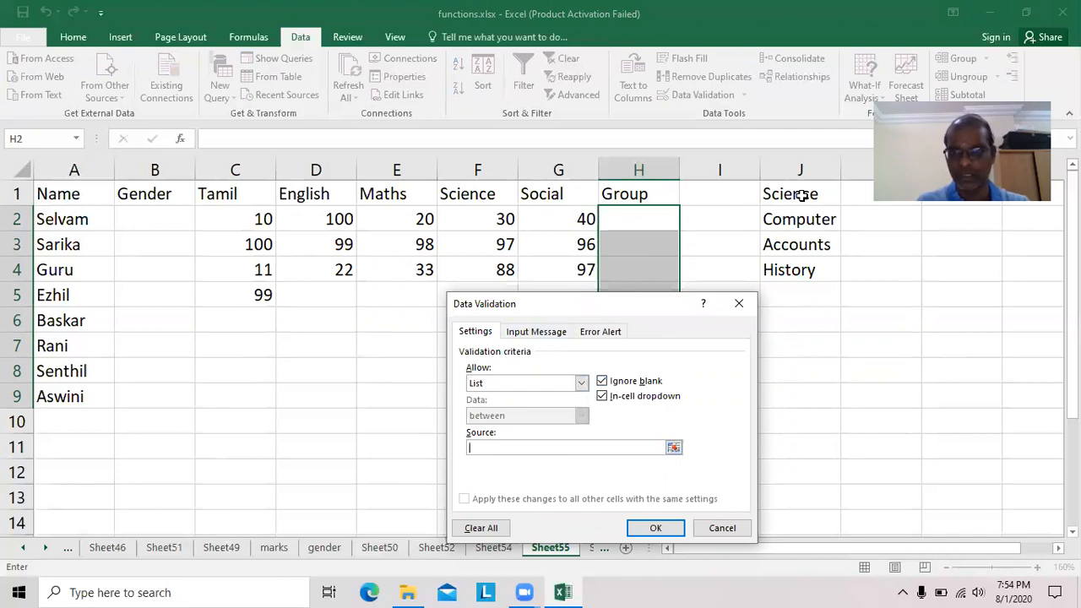
pyautogui.moveTo(801, 196); pyautogui.dragTo(798, 268)
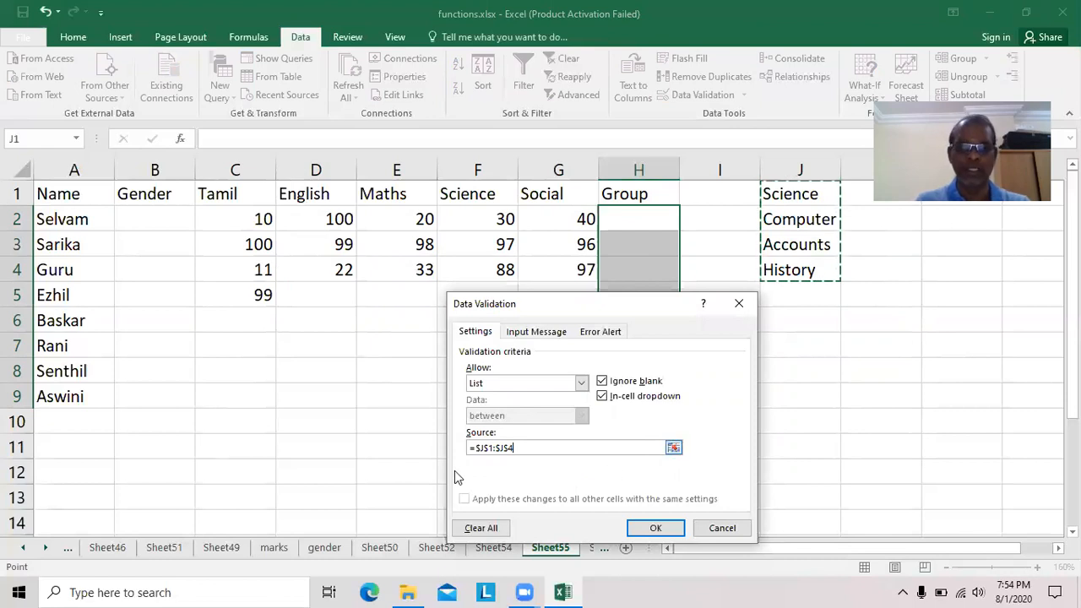
pyautogui.click(656, 527)
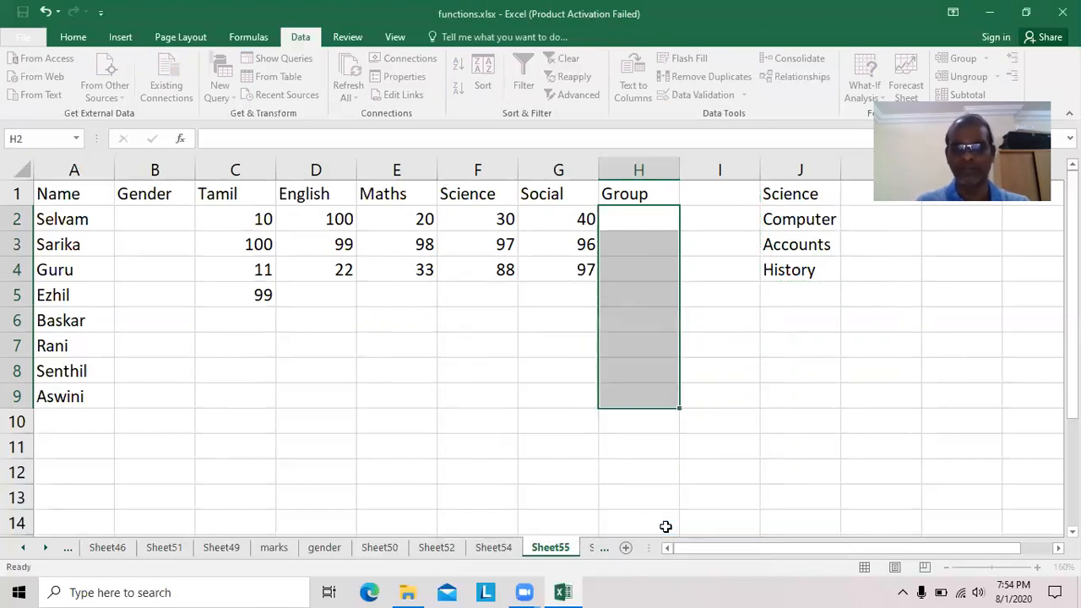
pyautogui.click(801, 415)
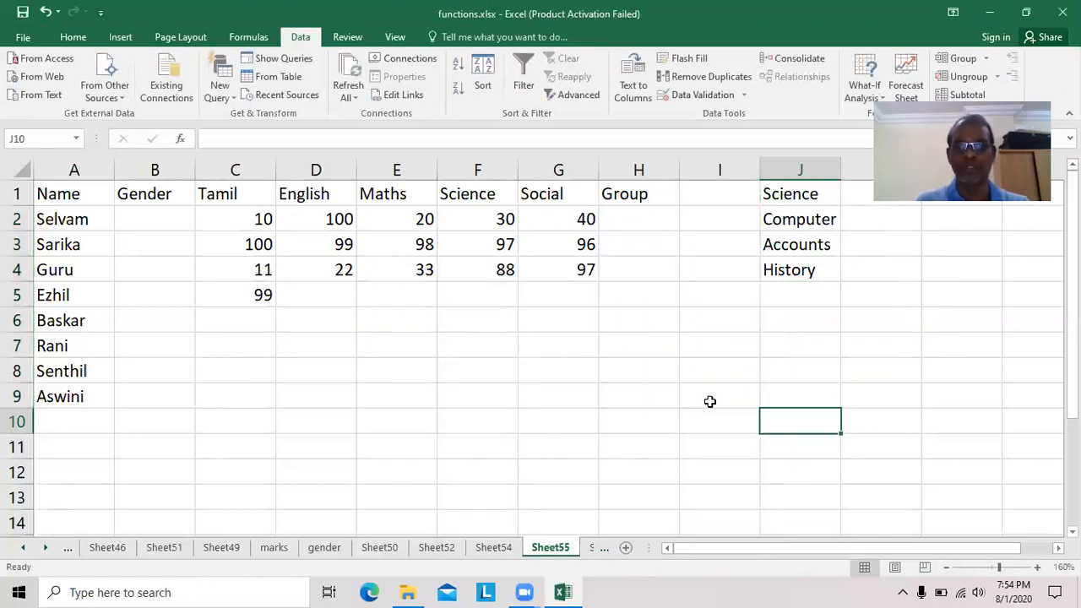
# Choose Computer in H2 and Science in H3 from the Group column's in-cell list
pyautogui.click(644, 217)
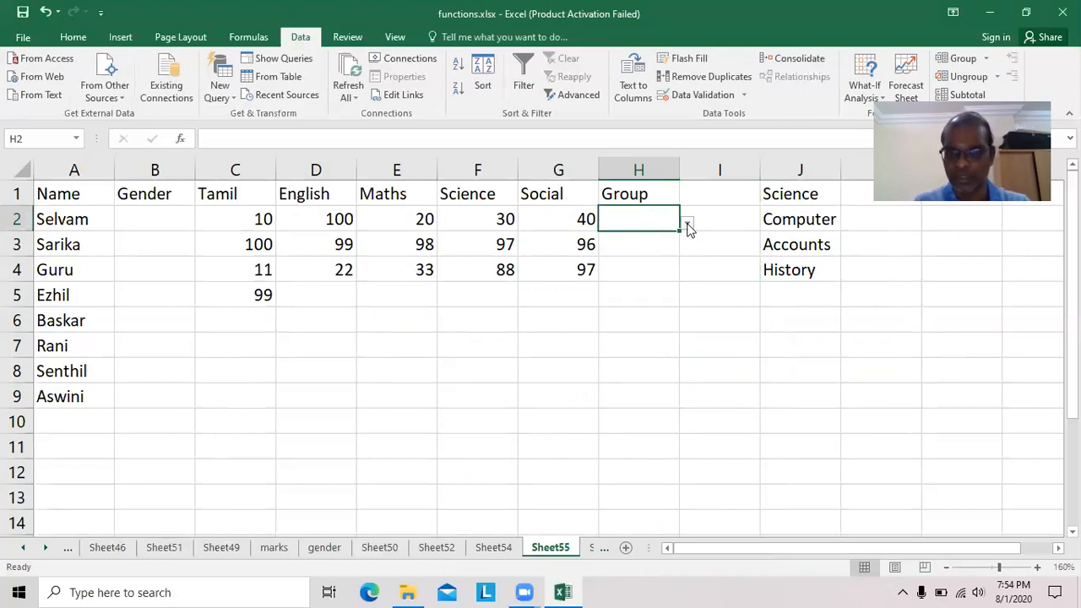
pyautogui.click(688, 225)
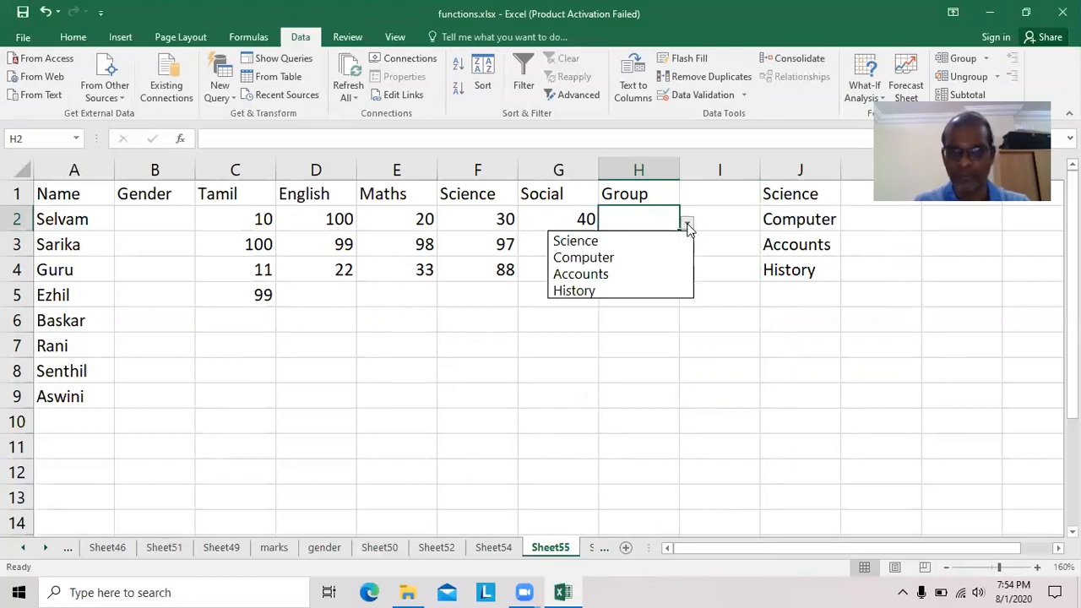
pyautogui.click(598, 257)
pyautogui.click(634, 246)
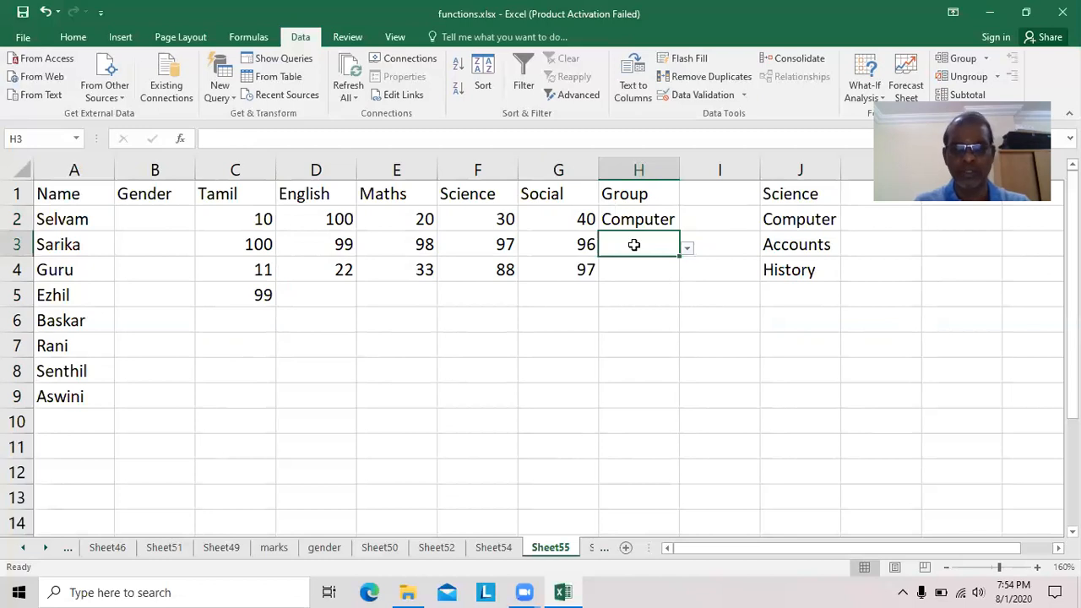
pyautogui.click(688, 250)
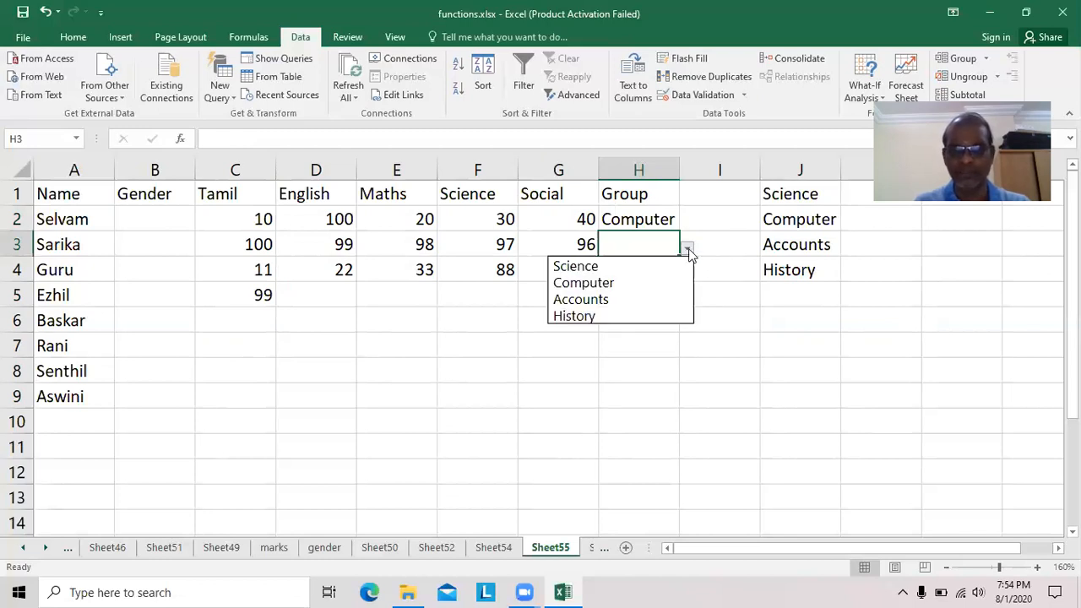
pyautogui.click(616, 266)
# Choose Accounts in H4 and History in H5 from the in-cell list
pyautogui.click(644, 269)
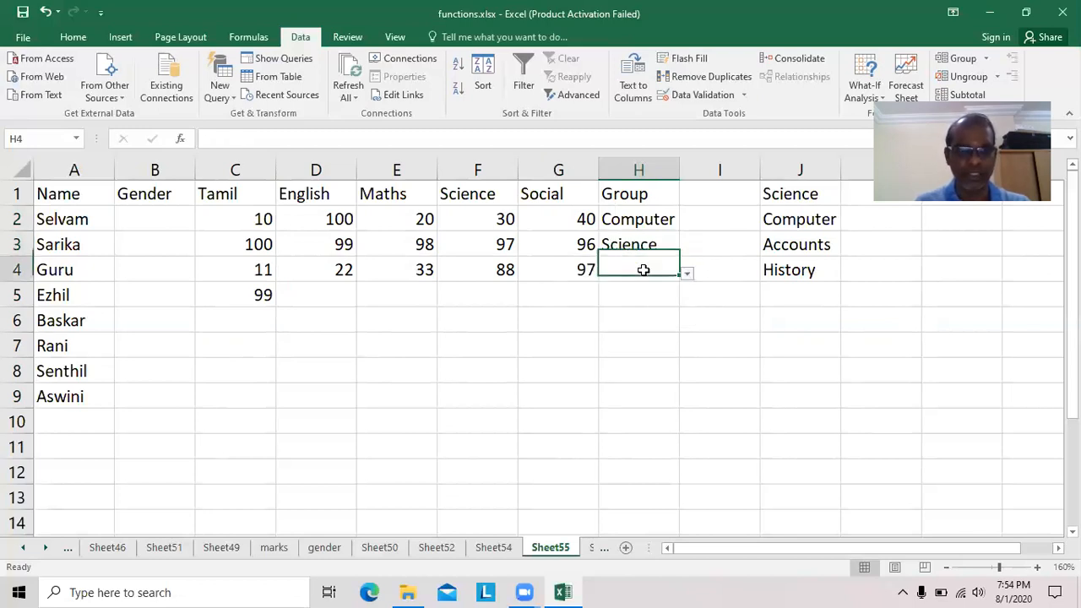
pyautogui.click(688, 273)
pyautogui.click(605, 321)
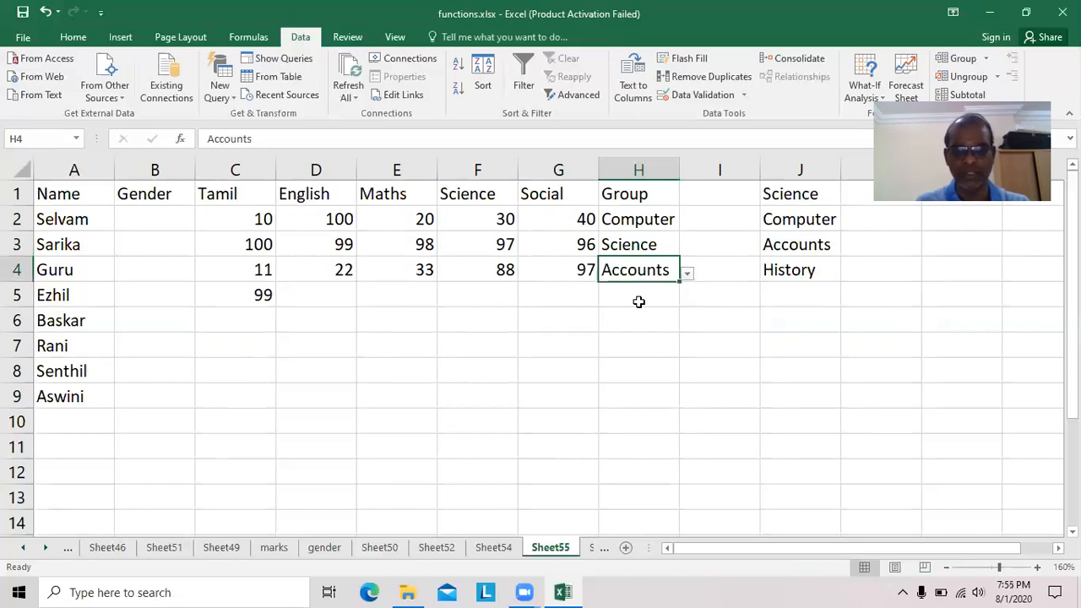
pyautogui.click(639, 299)
pyautogui.click(687, 298)
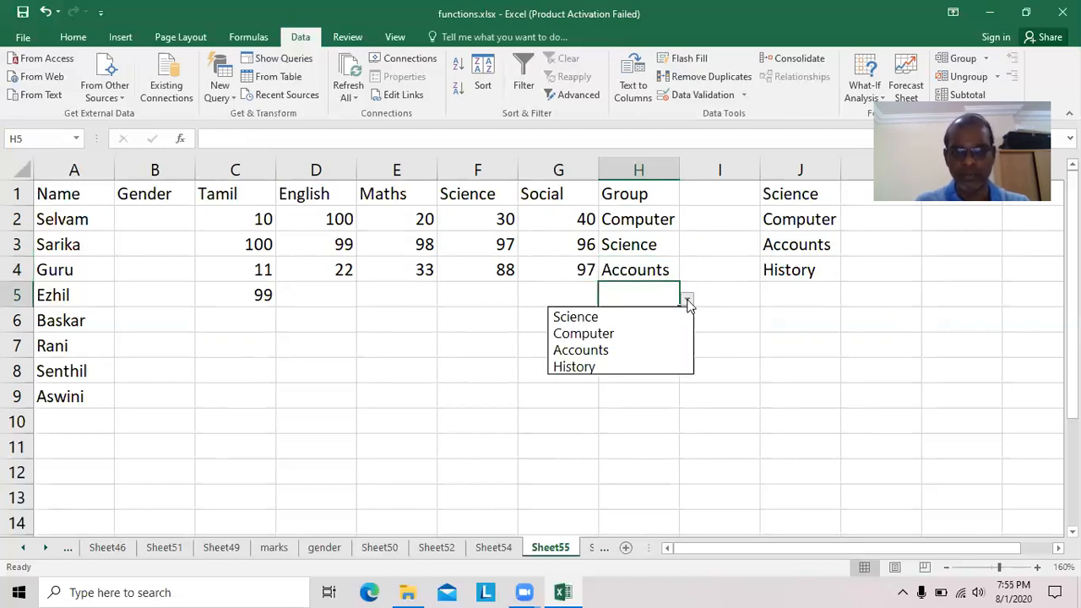
pyautogui.click(604, 367)
# Try to enter Maths as the group in H6, dismiss the error alert and select an empty cell outside the table
pyautogui.click(638, 319)
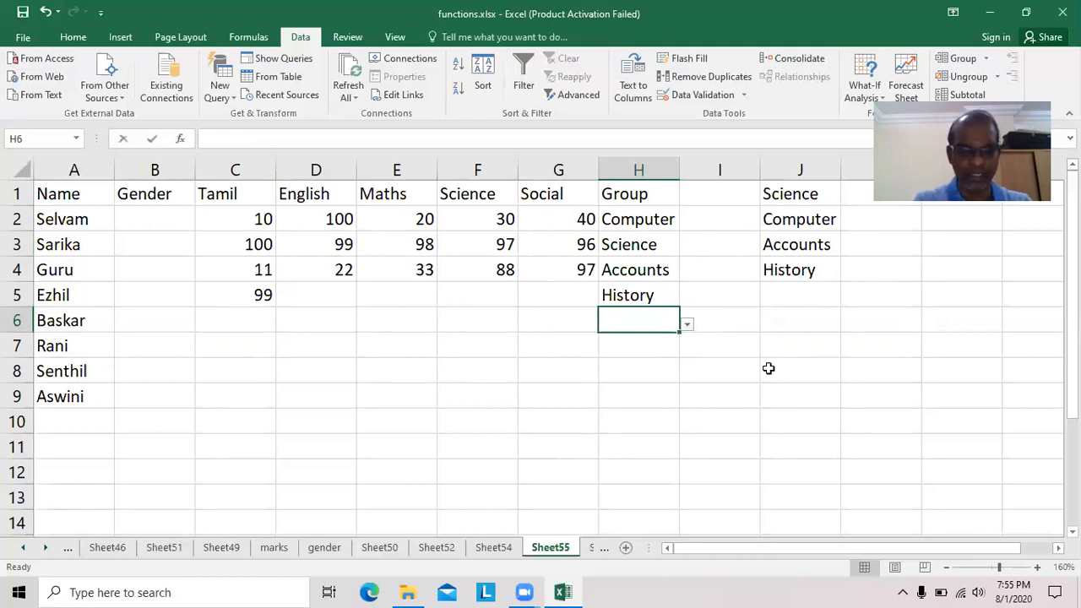
pyautogui.write('Maths')
pyautogui.press('Return')
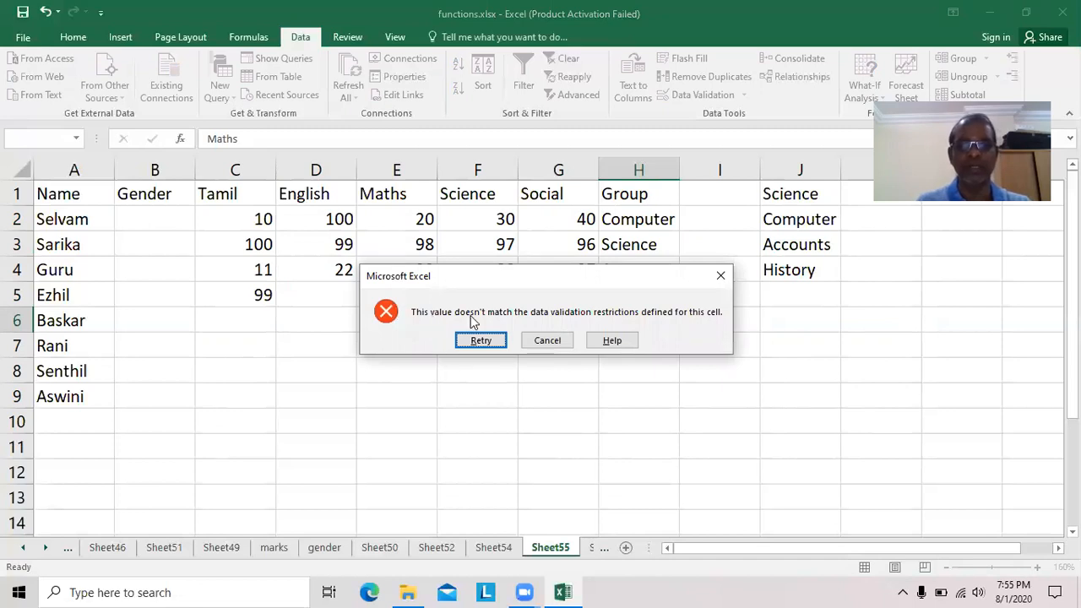
pyautogui.click(558, 343)
pyautogui.click(837, 394)
# Review the Data Validation list settings and source range of H2:H9, and close them without changes
pyautogui.moveTo(628, 221); pyautogui.dragTo(633, 393)
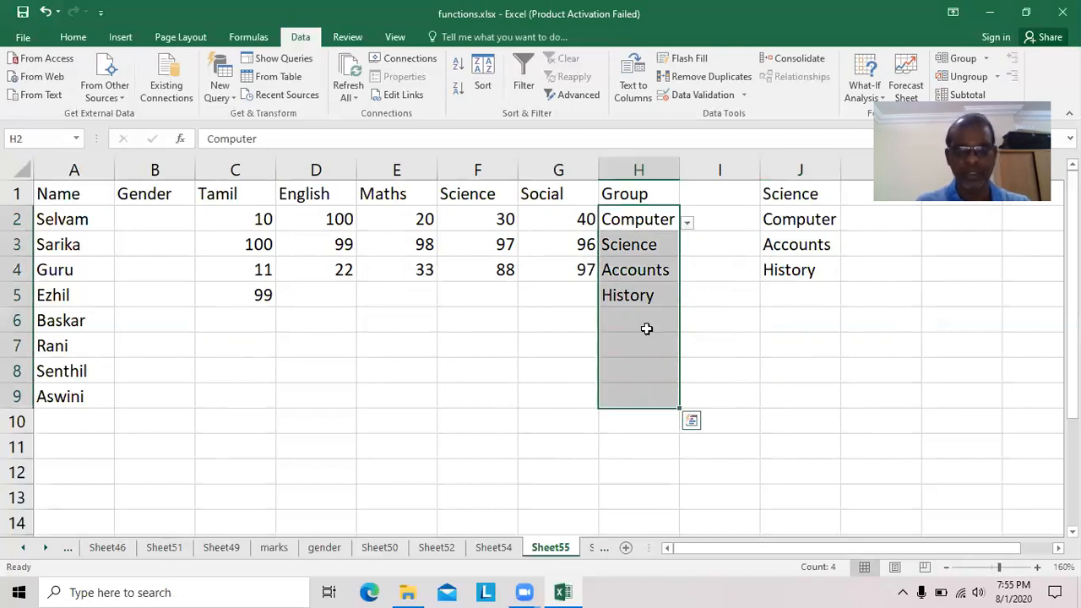
pyautogui.click(710, 92)
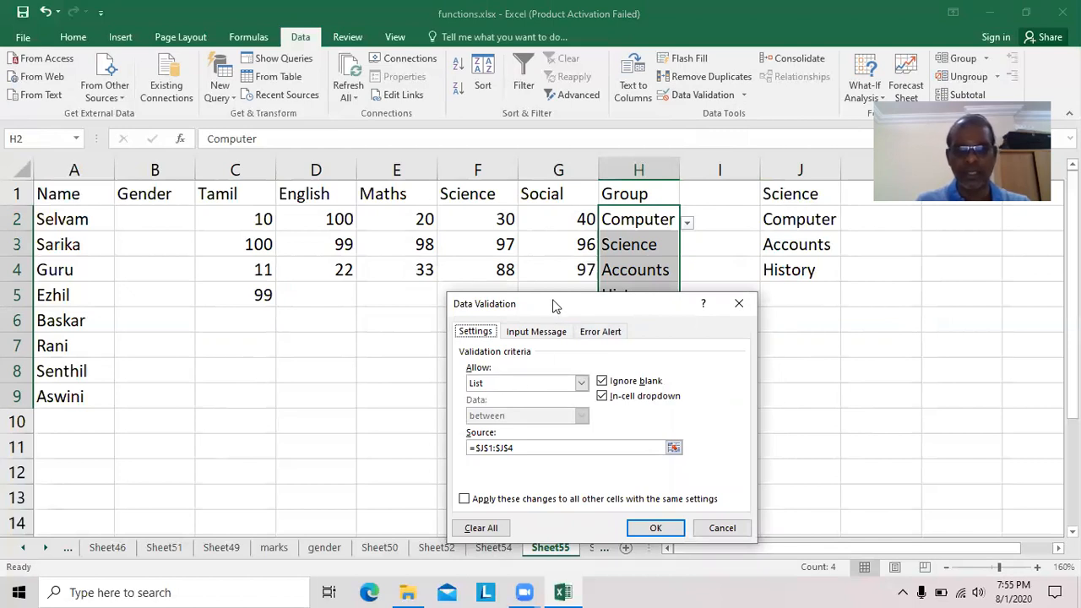
pyautogui.moveTo(555, 306); pyautogui.dragTo(497, 288)
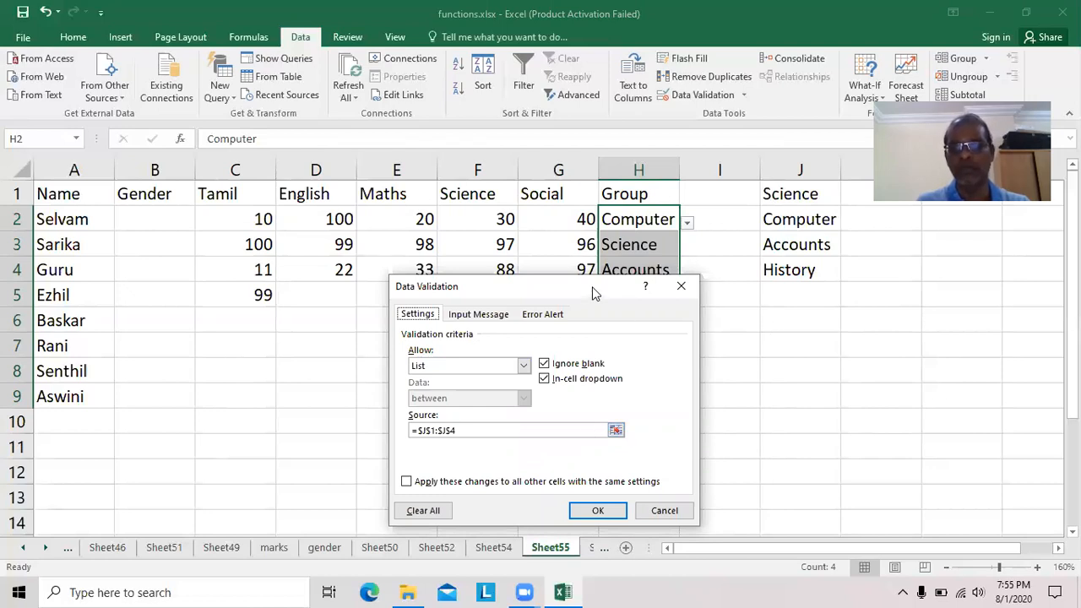
pyautogui.moveTo(594, 292); pyautogui.dragTo(933, 317)
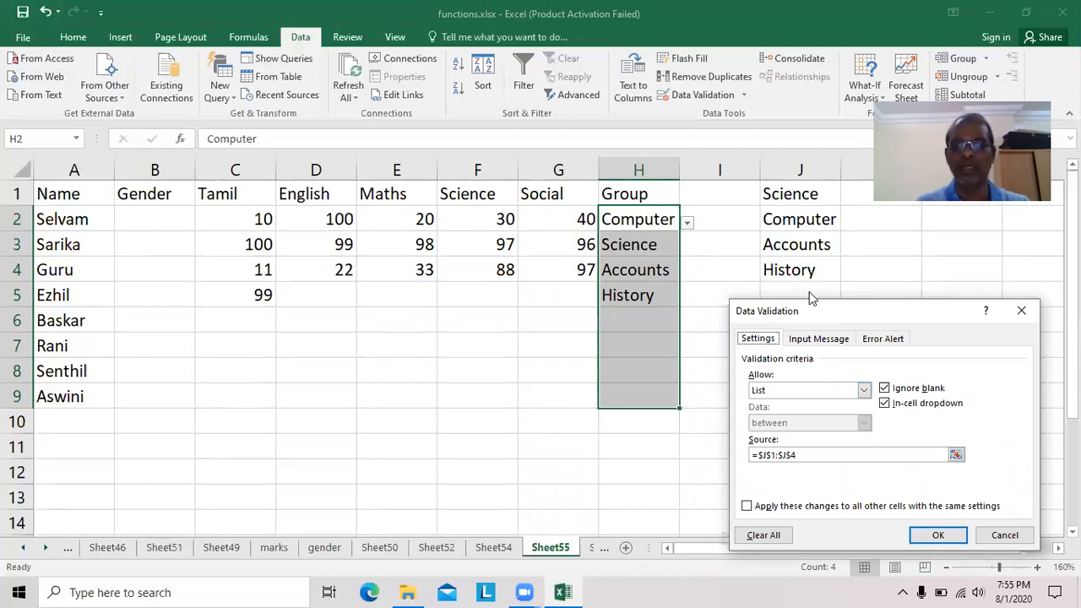
pyautogui.click(1005, 536)
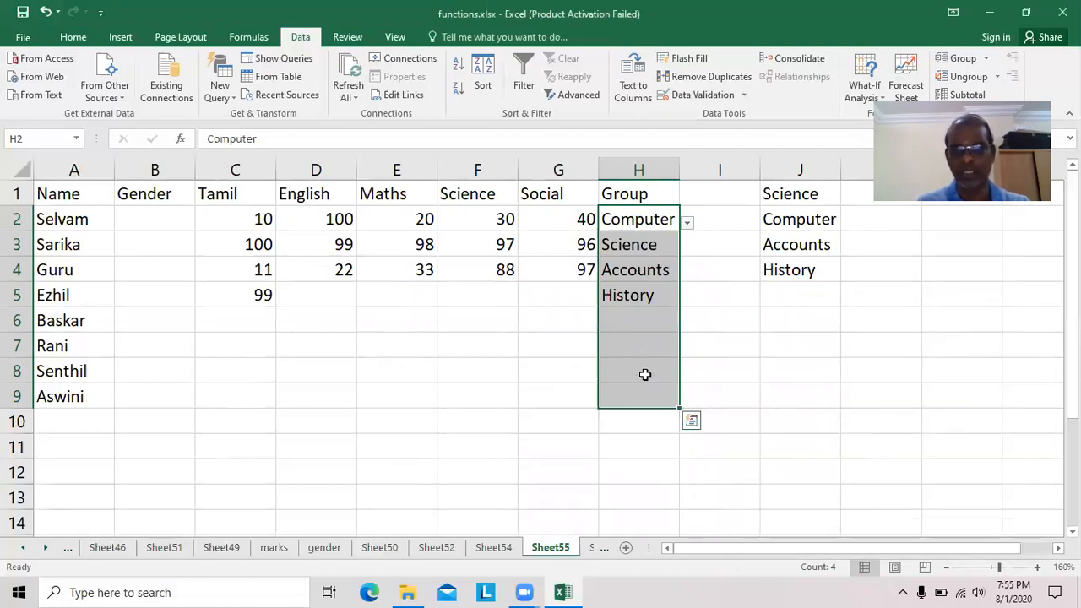
# Choose Computer in H6 and Accounts in H7 from the in-cell list
pyautogui.click(639, 314)
pyautogui.click(687, 327)
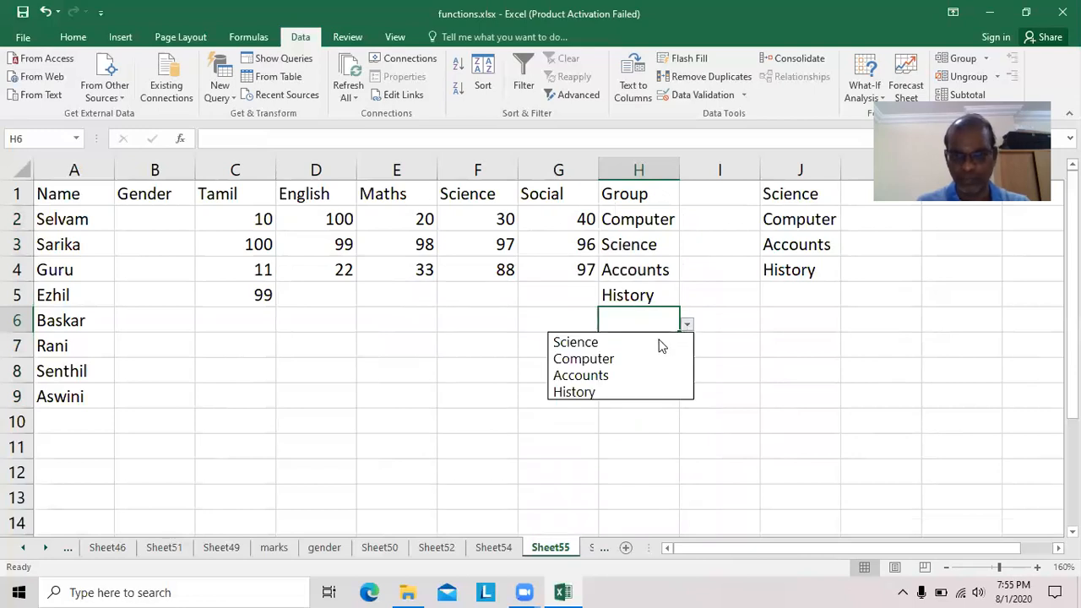
pyautogui.click(611, 360)
pyautogui.press('Return')
pyautogui.click(688, 350)
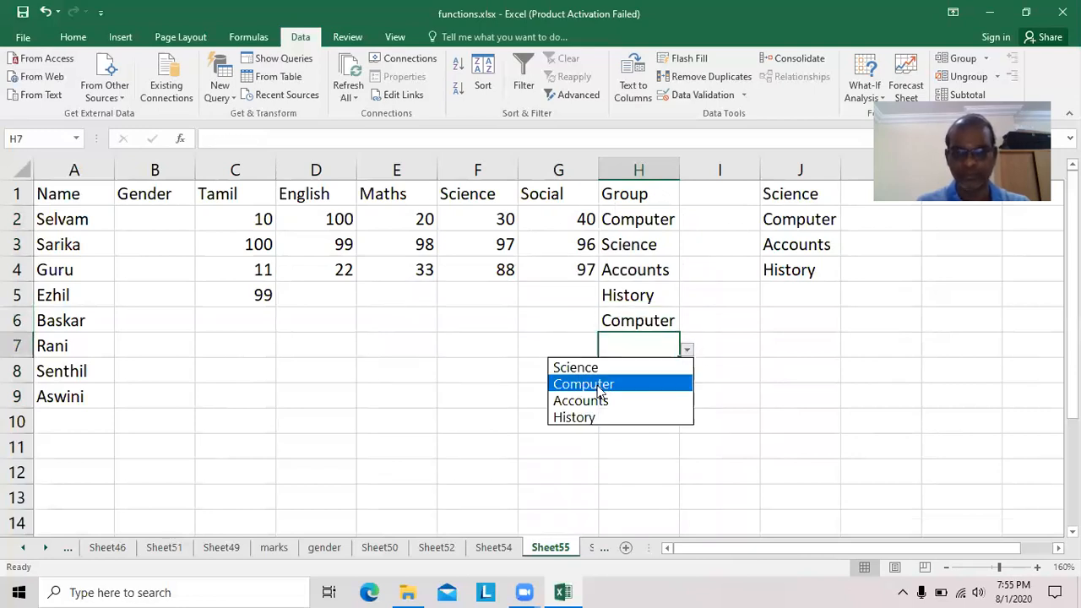
pyautogui.click(591, 401)
# Enter Computer in H8, Science in H9 and Accounts in H10 directly, without using the in-cell list
pyautogui.click(651, 373)
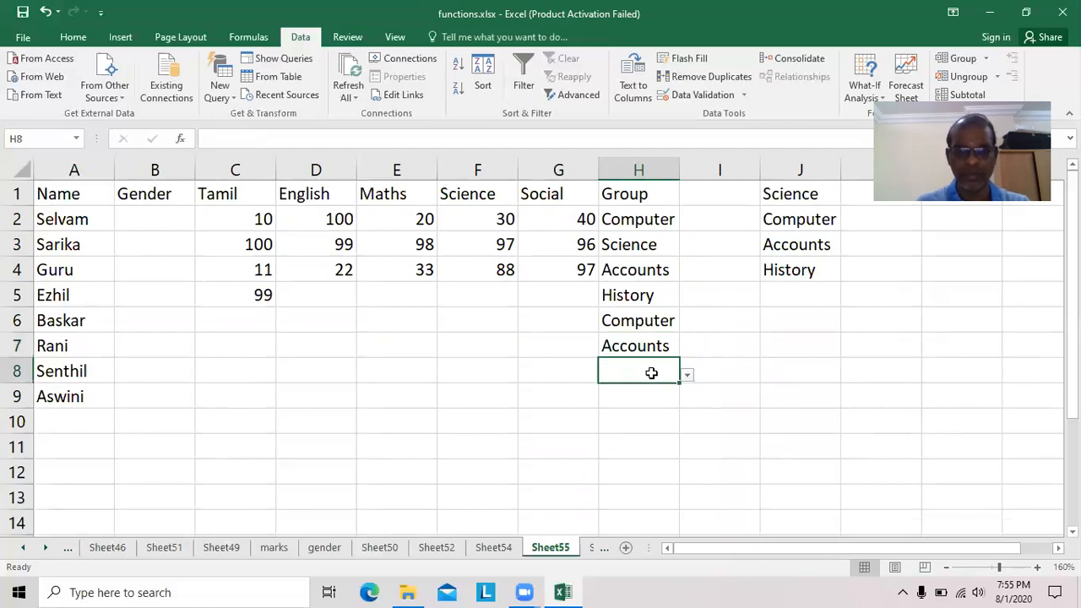
pyautogui.write('com')
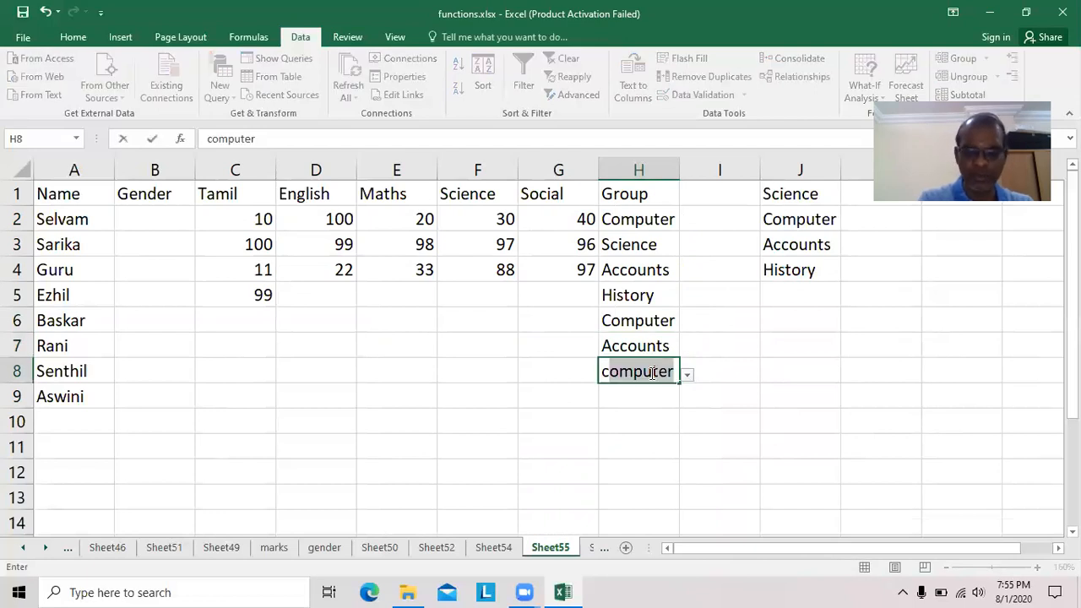
pyautogui.press('Return')
pyautogui.write('science')
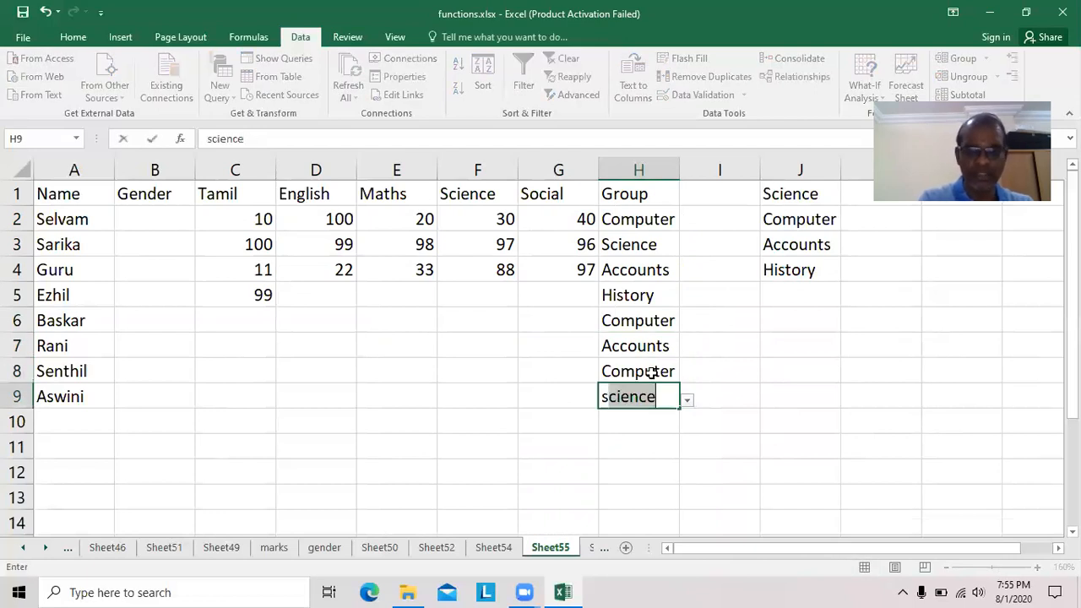
pyautogui.press('Return')
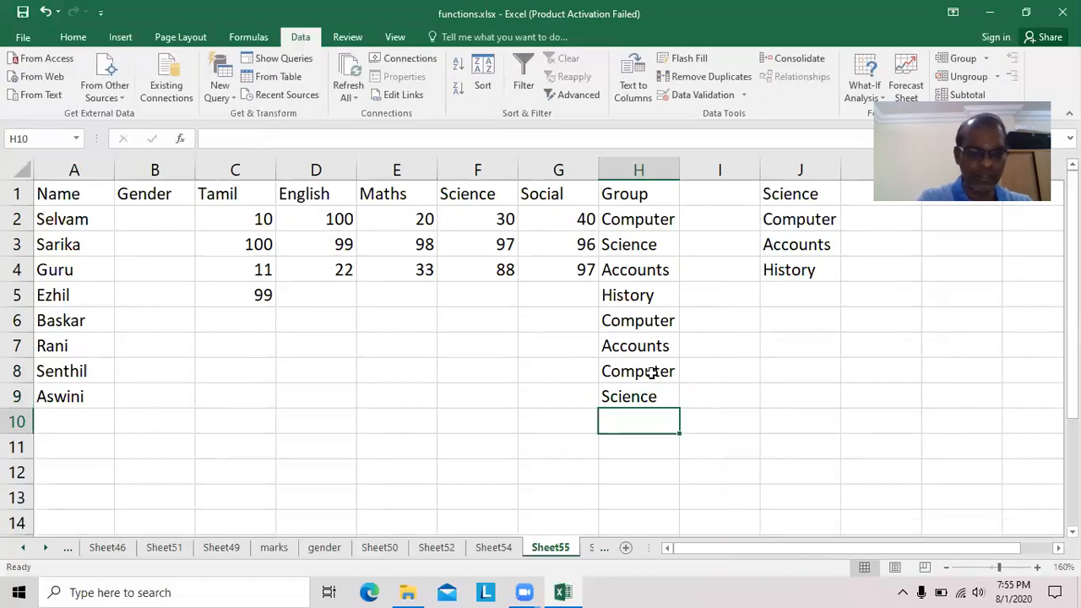
pyautogui.write('a')
pyautogui.press('Return')
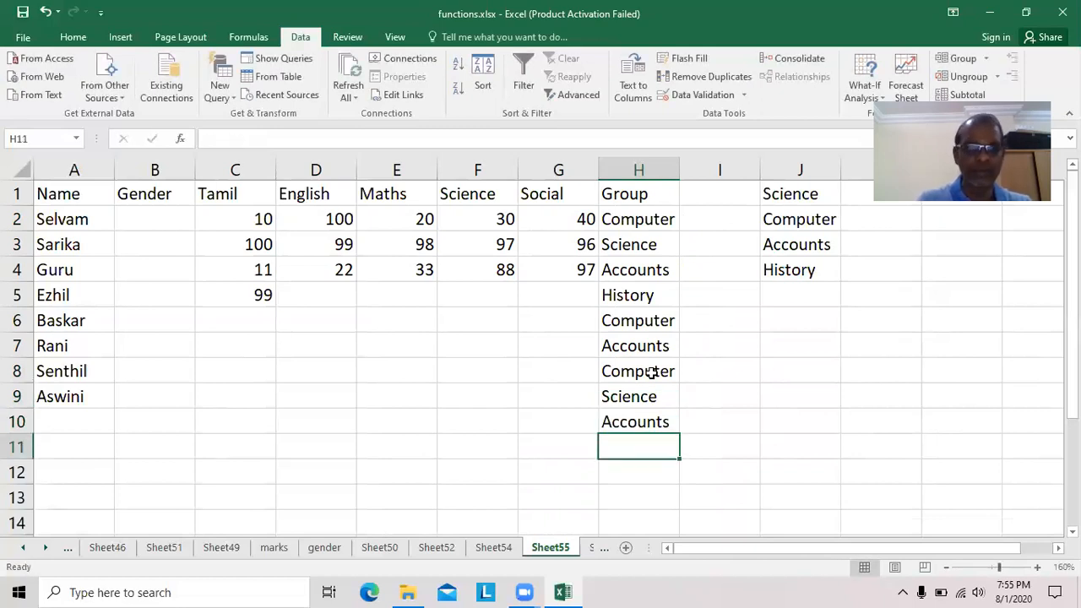
# Enter a gender list beside the group list, with MALE in K1 and FEMALE in K2, in capital letters
pyautogui.moveTo(147, 220); pyautogui.dragTo(150, 398)
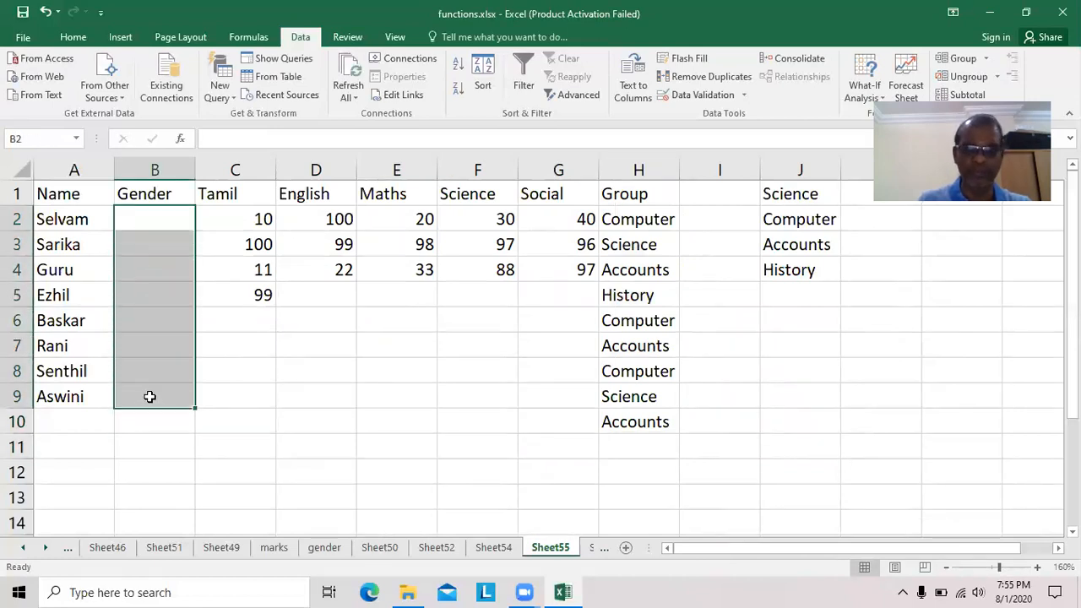
pyautogui.click(871, 193)
pyautogui.write('male')
pyautogui.press('BackSpace')
pyautogui.press('BackSpace')
pyautogui.press('BackSpace')
pyautogui.press('BackSpace')
pyautogui.press('capslock')
pyautogui.write('MALE')
pyautogui.press('Return')
pyautogui.write('FEMALE')
pyautogui.press('Return')
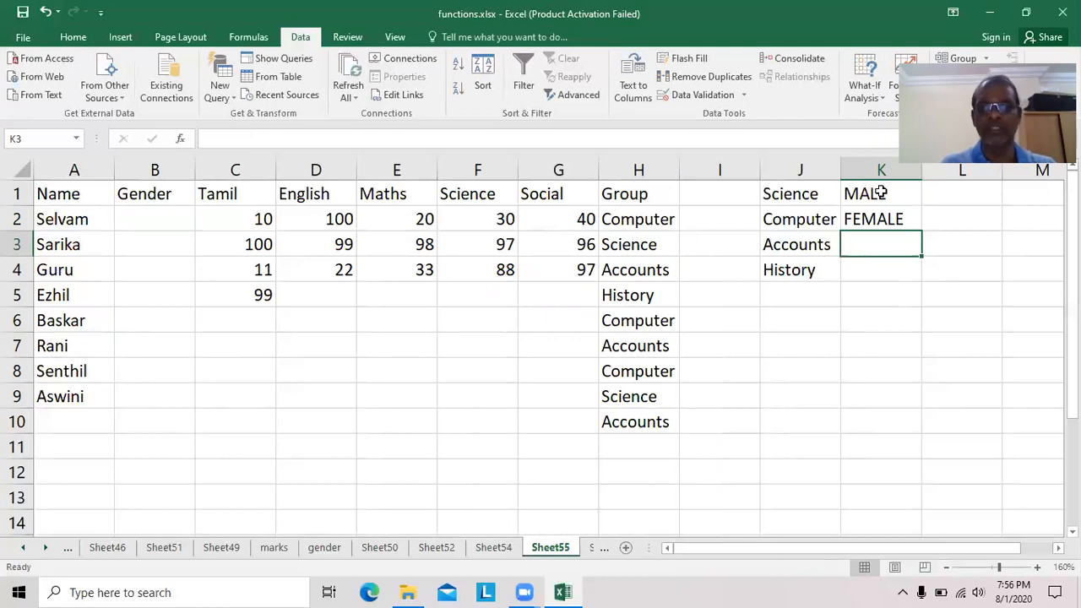
# Restrict the Gender cells B2:B9 to a list with an in-cell dropdown sourced from K1:K2, leaving the input message empty
pyautogui.moveTo(157, 222); pyautogui.dragTo(162, 394)
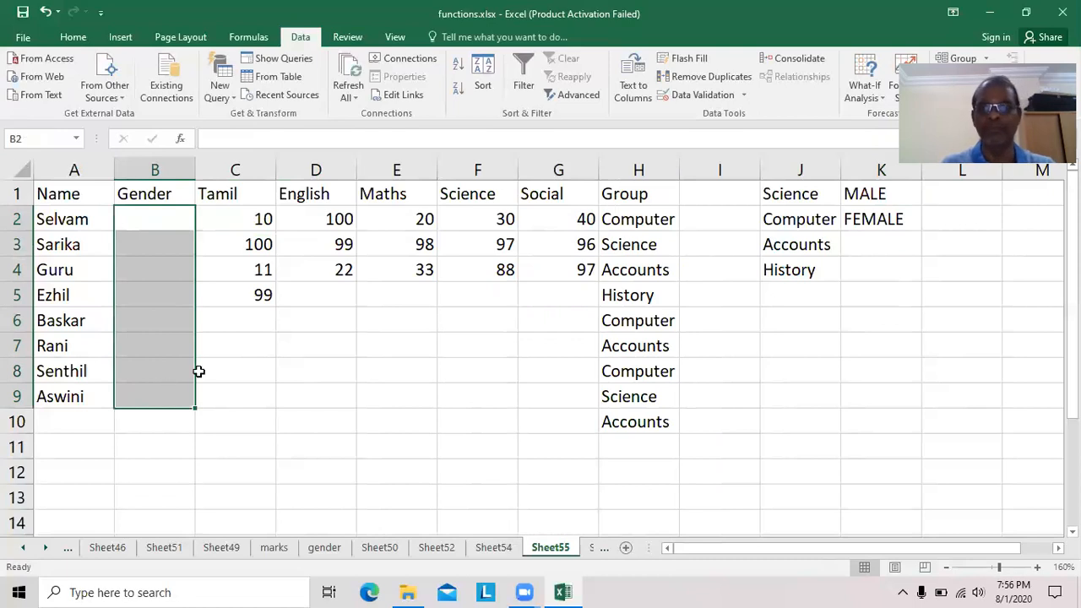
pyautogui.click(695, 94)
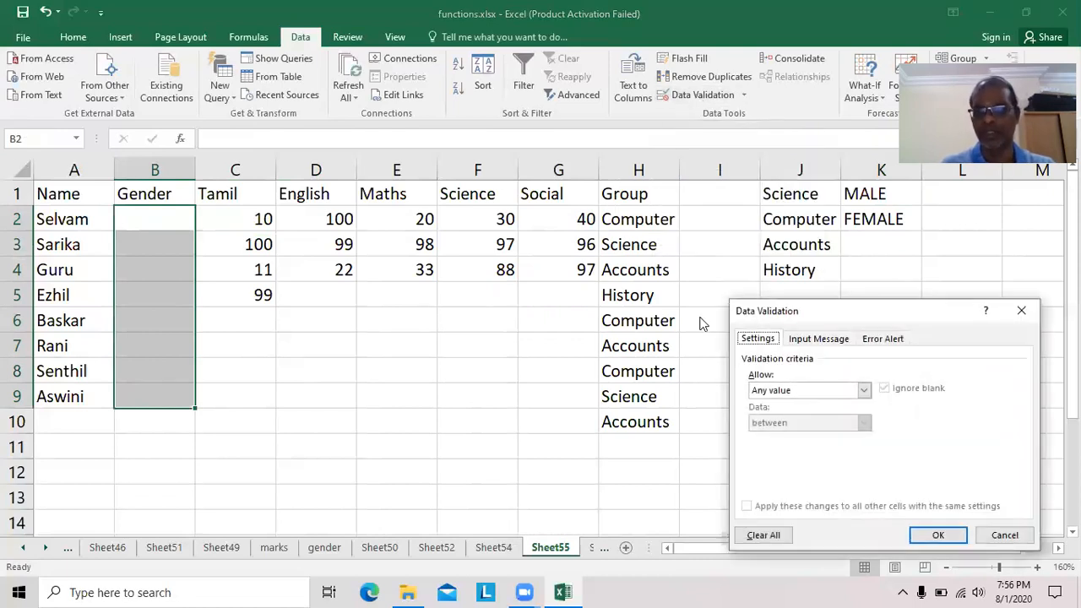
pyautogui.moveTo(841, 315); pyautogui.dragTo(823, 295)
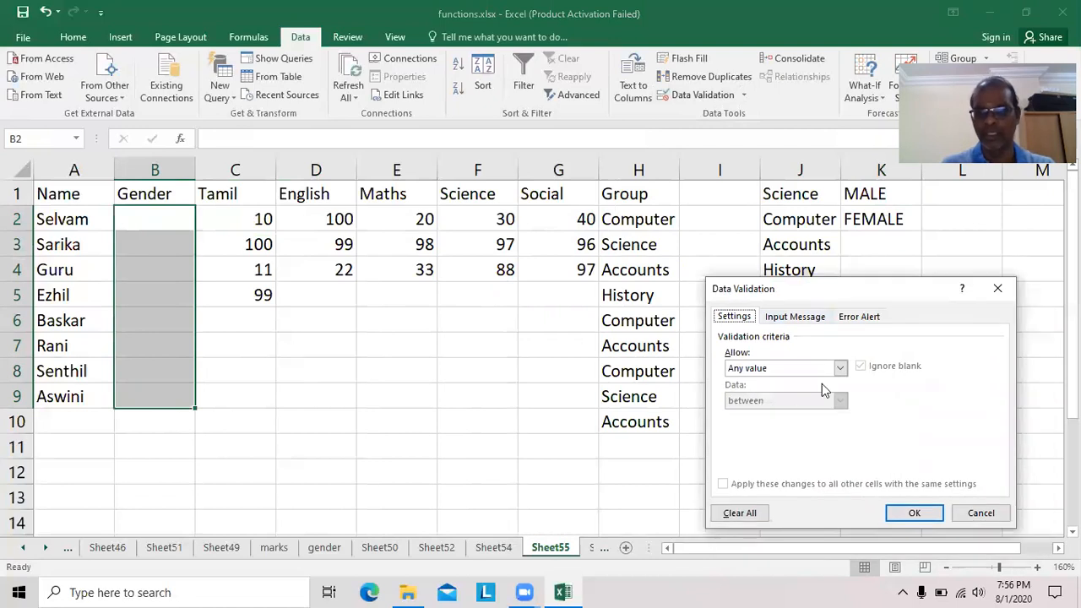
pyautogui.click(841, 367)
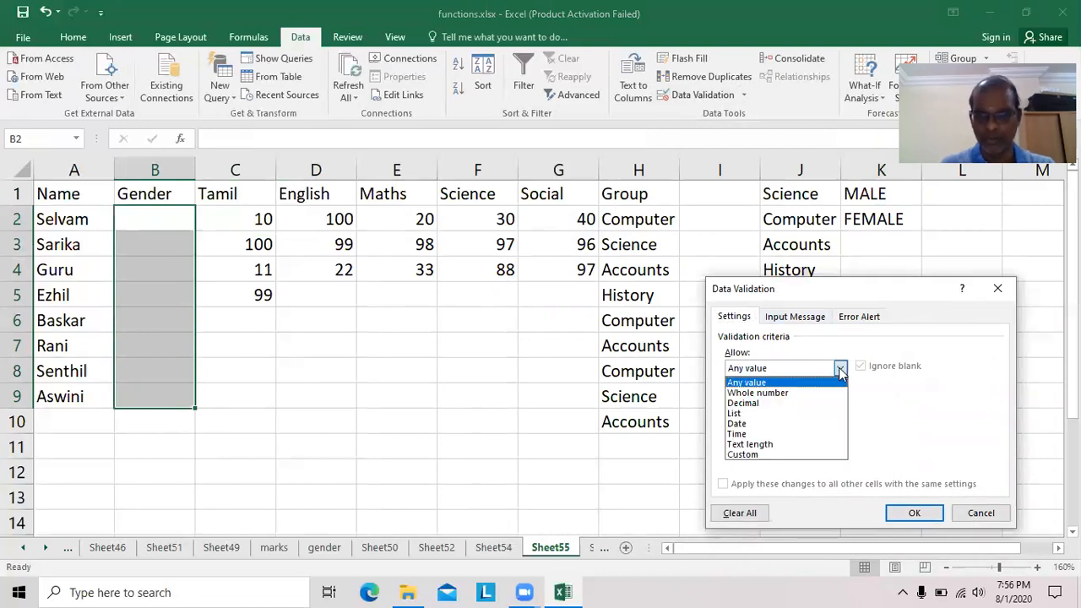
pyautogui.click(735, 413)
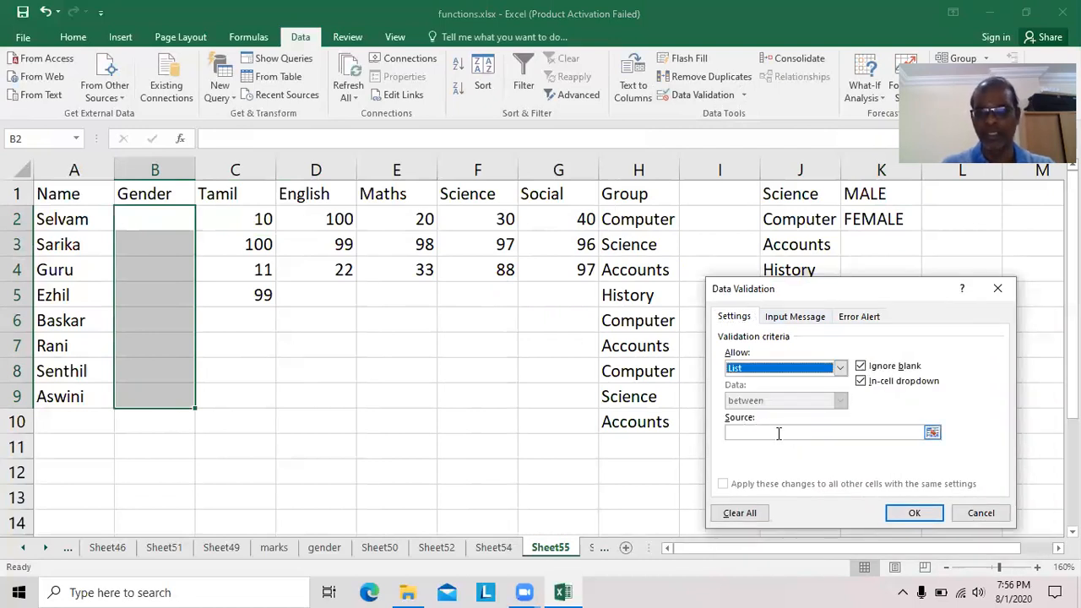
pyautogui.click(775, 432)
pyautogui.moveTo(888, 191); pyautogui.dragTo(894, 218)
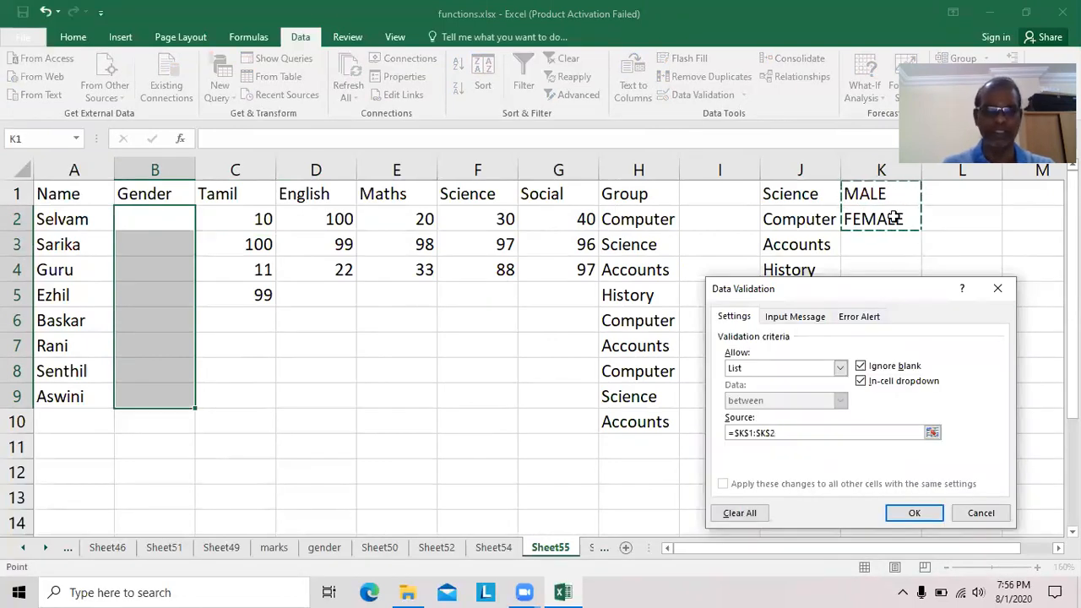
pyautogui.click(817, 320)
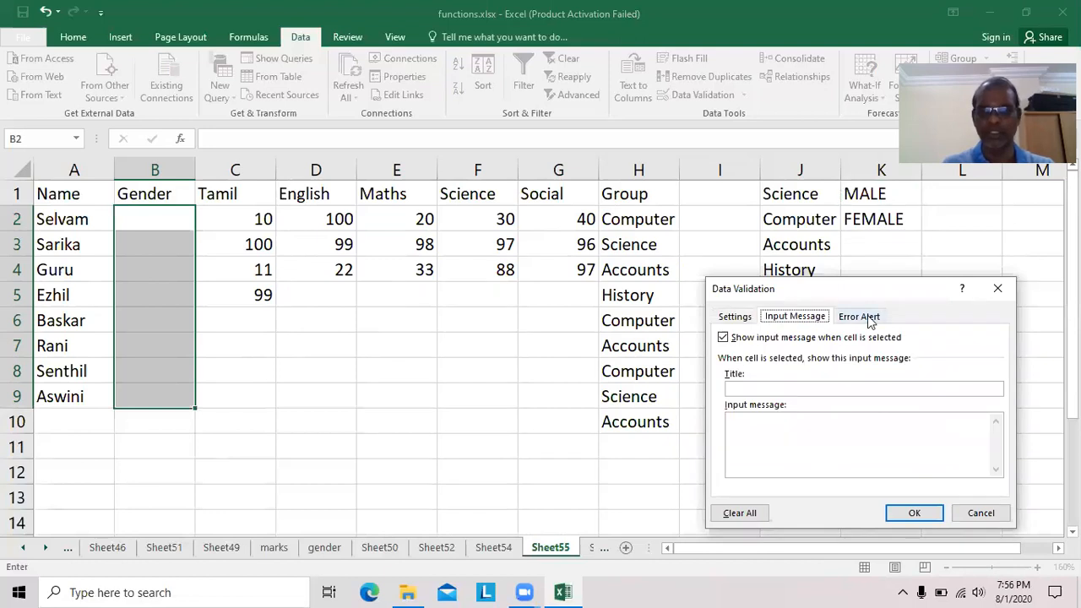
pyautogui.click(870, 321)
pyautogui.click(805, 324)
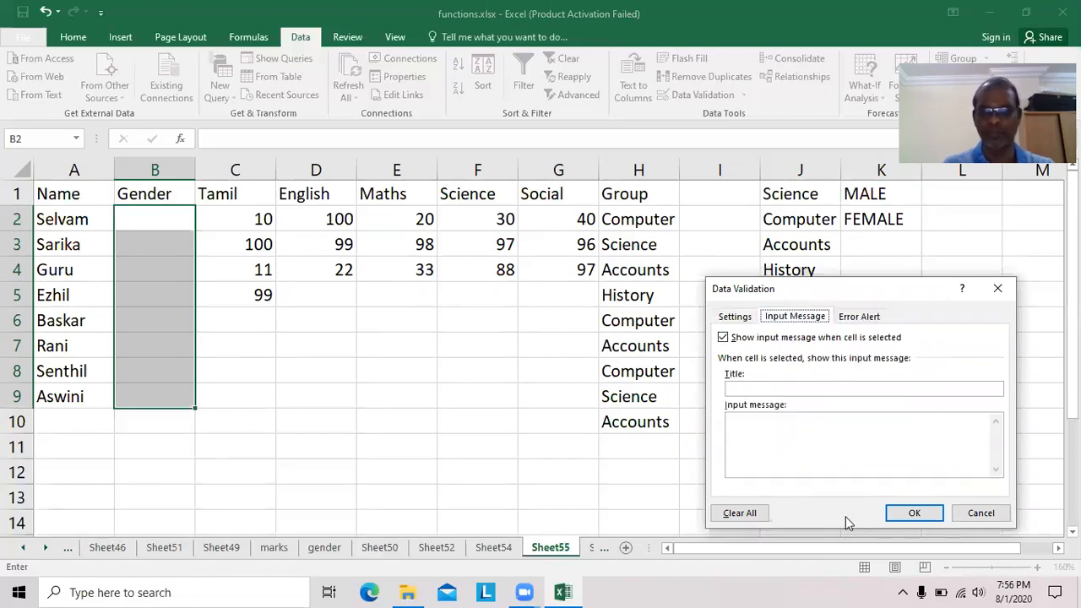
pyautogui.click(736, 318)
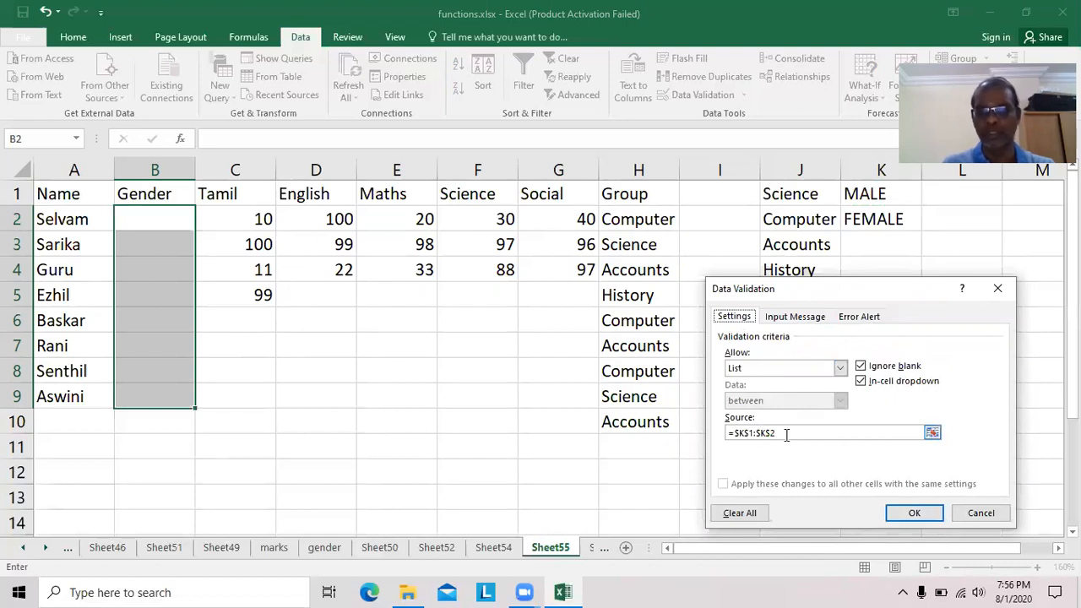
pyautogui.click(917, 513)
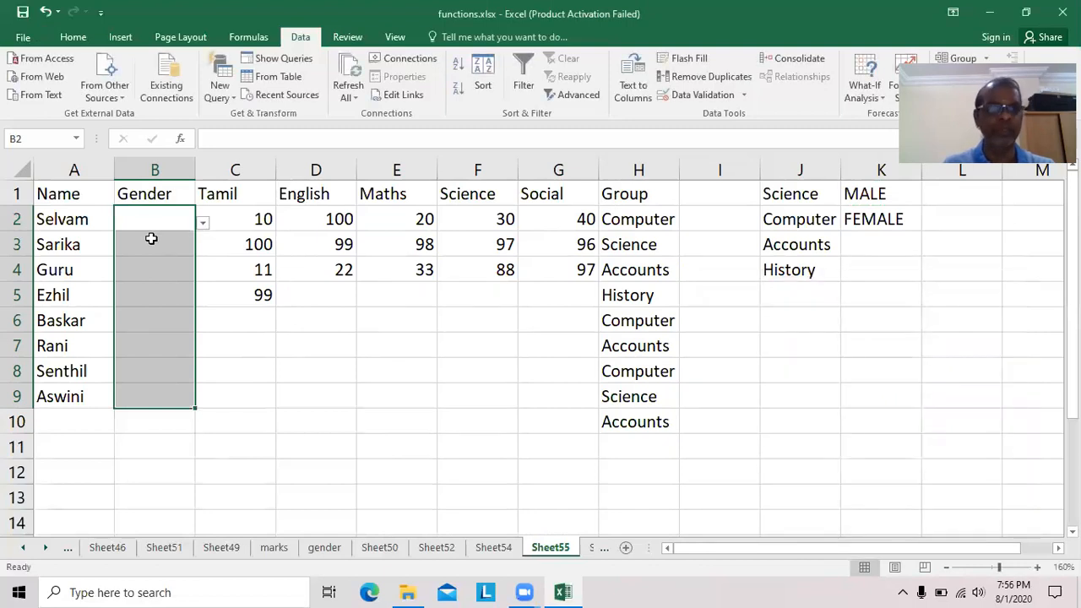
# Enter MALE in the first Gender cell, B2, without using the in-cell list
pyautogui.click(146, 220)
pyautogui.write('M')
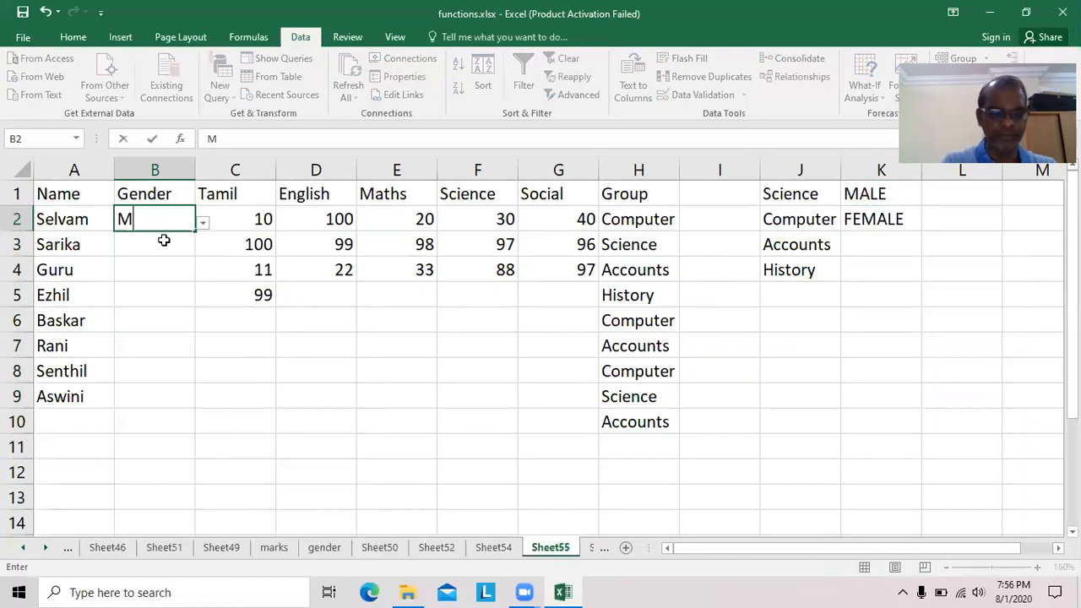
pyautogui.write('ALE')
# Test the Gender validation by trying to enter GIRL in B3, and discard the entry
pyautogui.click(164, 241)
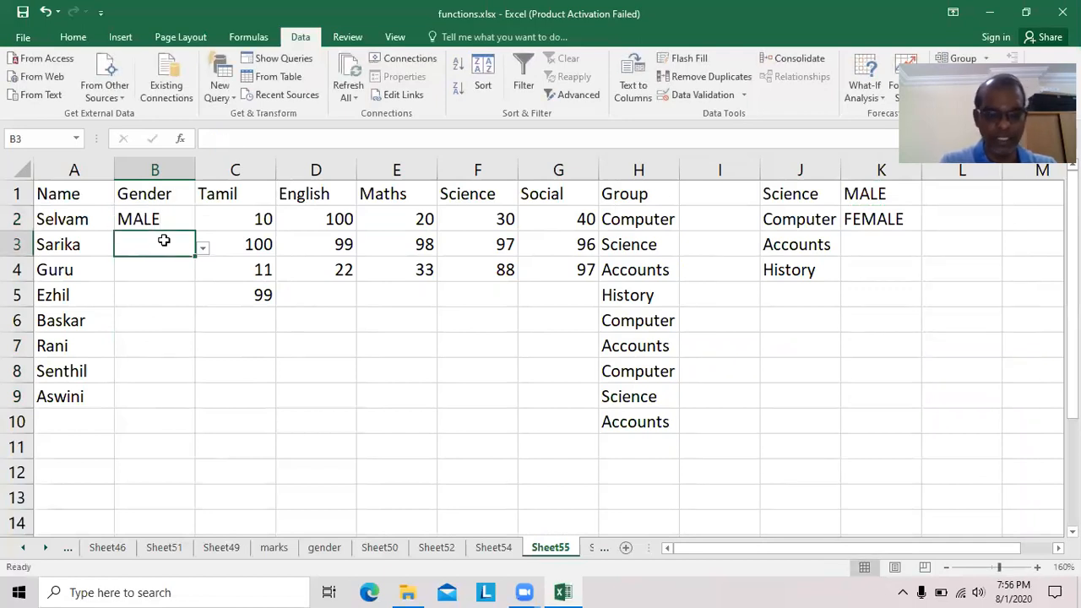
pyautogui.write('GIRL')
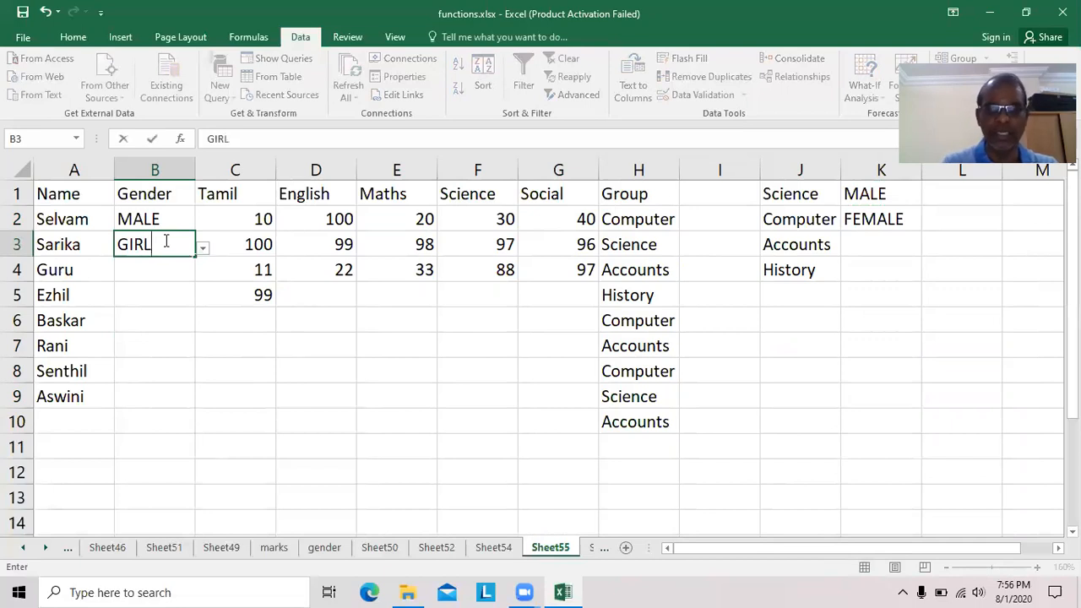
pyautogui.click(655, 299)
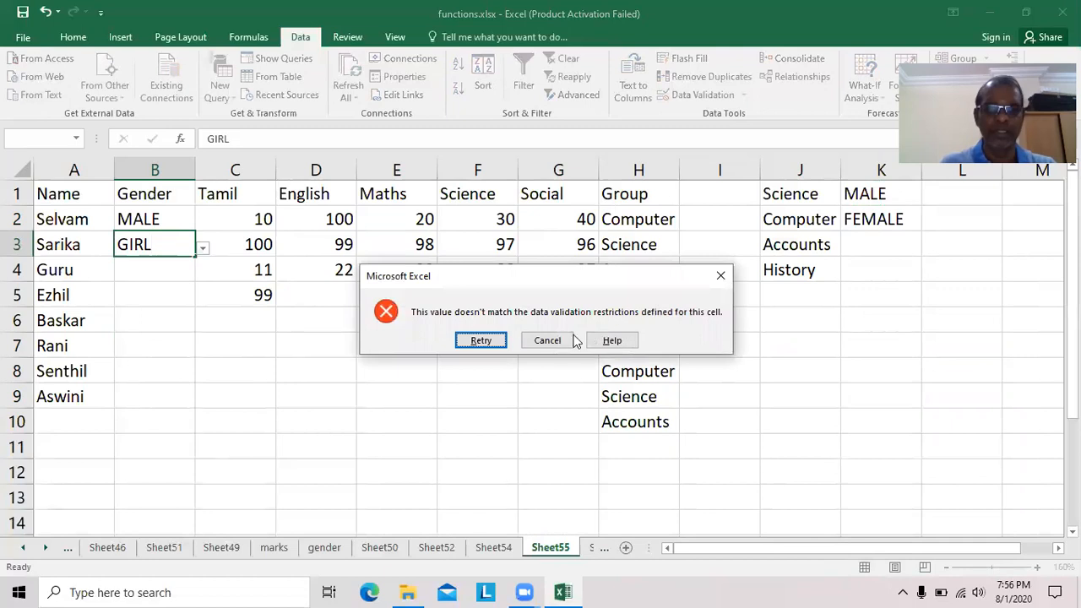
pyautogui.click(547, 340)
# Choose FEMALE in B3 from the in-cell list, and enter MALE in B4 and FEMALE in B5 directly
pyautogui.click(203, 250)
pyautogui.click(150, 284)
pyautogui.click(158, 273)
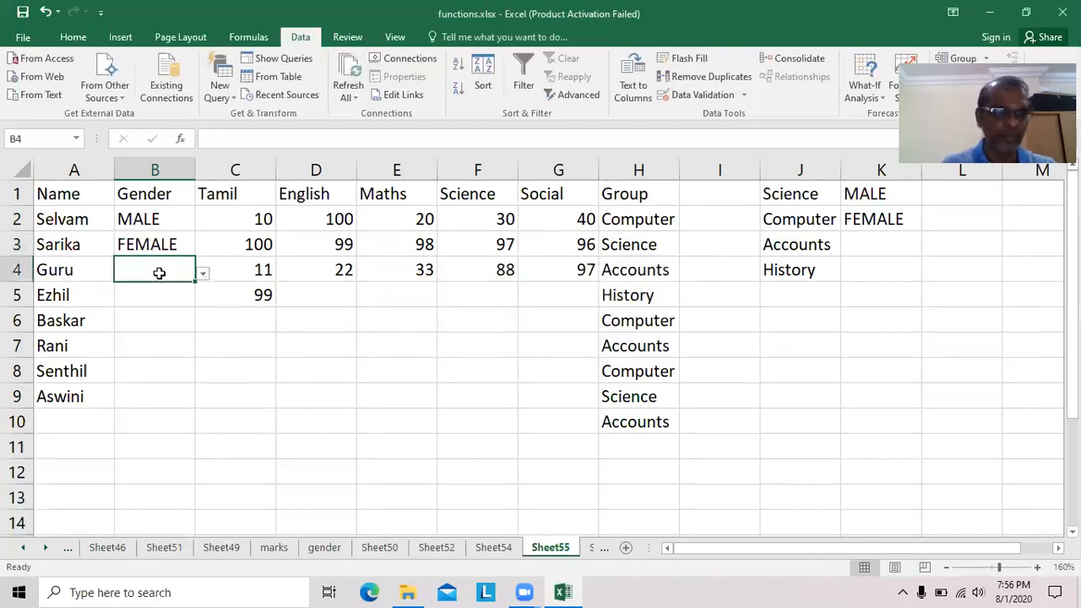
pyautogui.write('MALE')
pyautogui.press('Return')
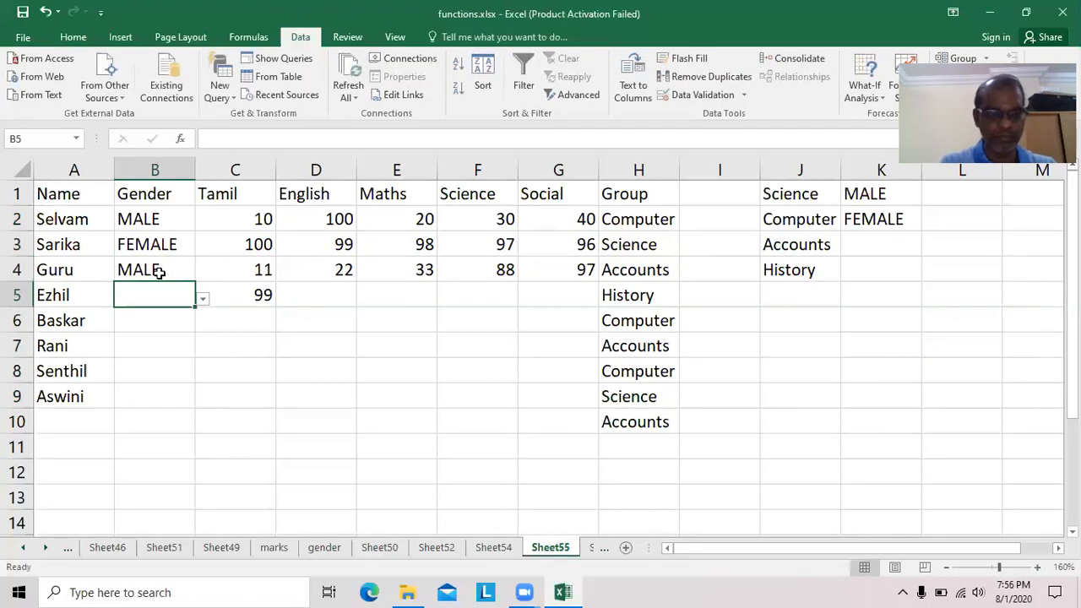
pyautogui.write('FEMALE')
pyautogui.press('Return')
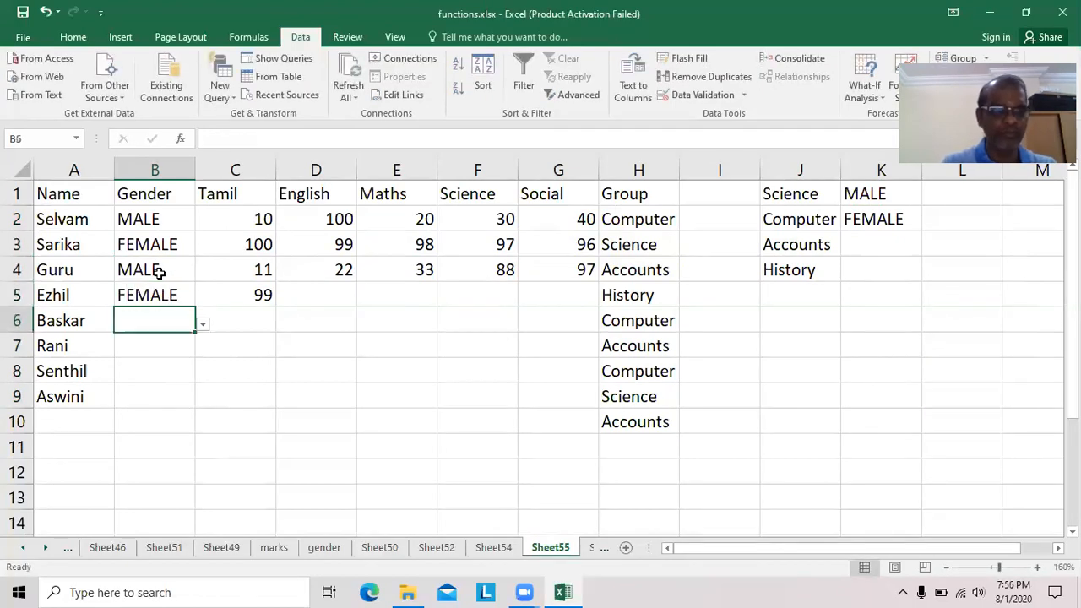
# Choose MALE in B6 and FEMALE in B7 from the in-cell list
pyautogui.click(204, 326)
pyautogui.click(133, 341)
pyautogui.click(152, 347)
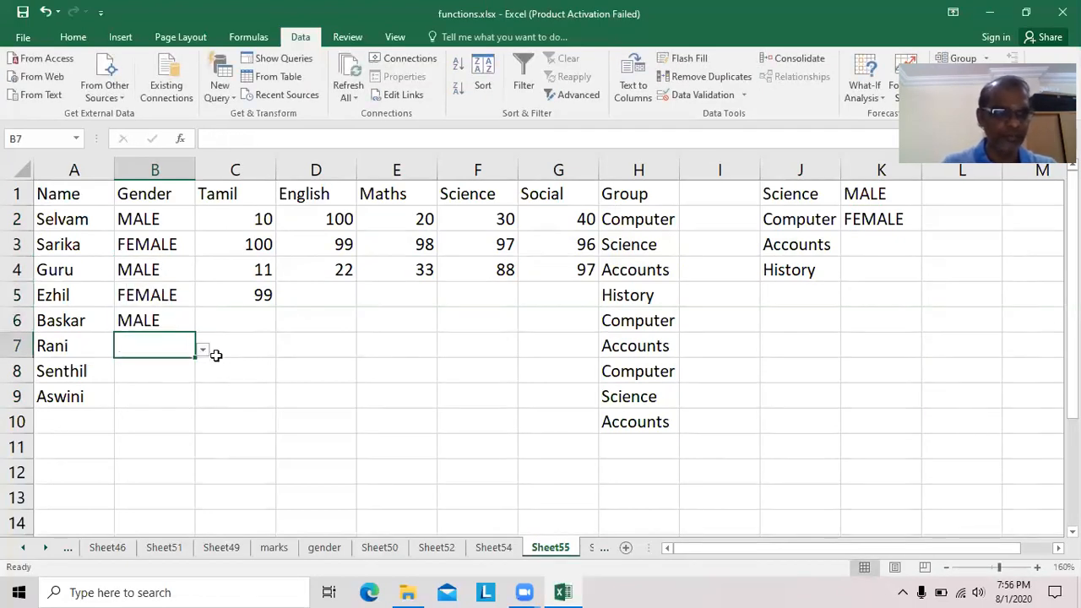
pyautogui.click(204, 349)
pyautogui.click(160, 382)
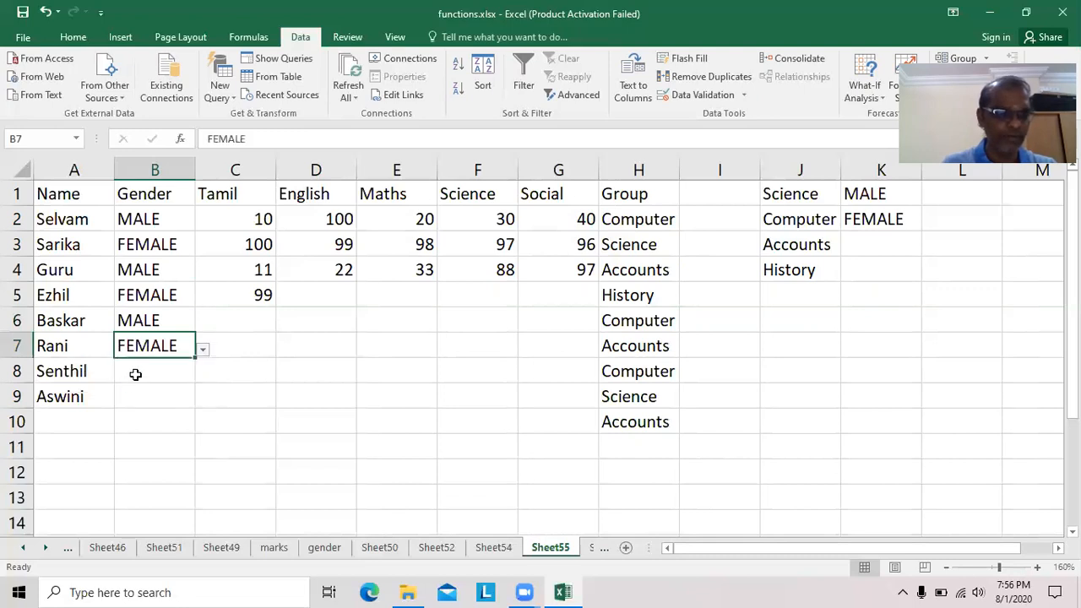
# Try to enter MAN in Gender cell B8, and discard the entry
pyautogui.click(135, 374)
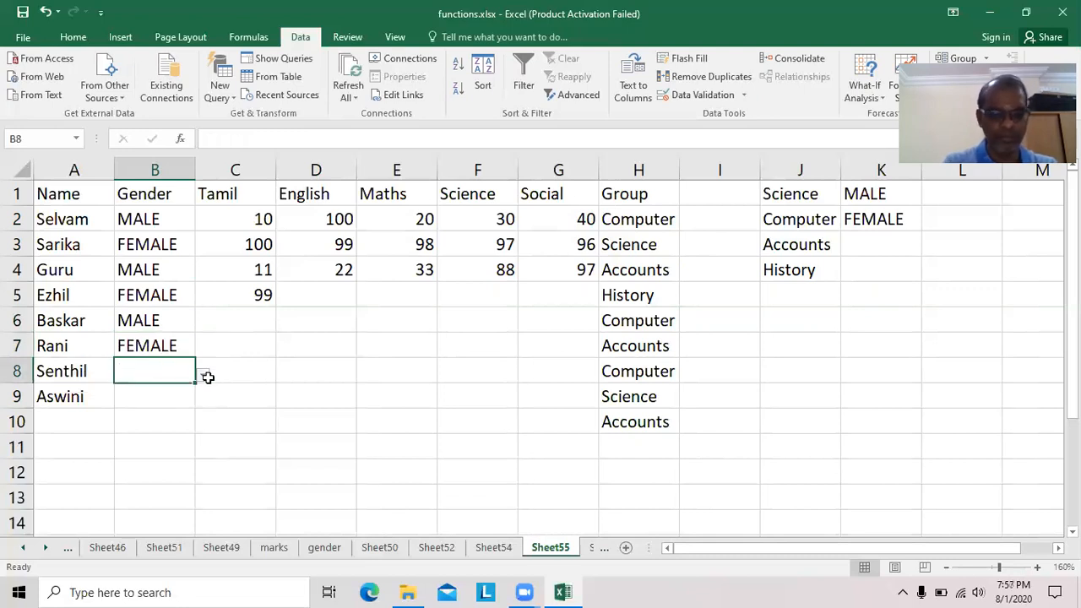
pyautogui.write('MAN')
pyautogui.press('Return')
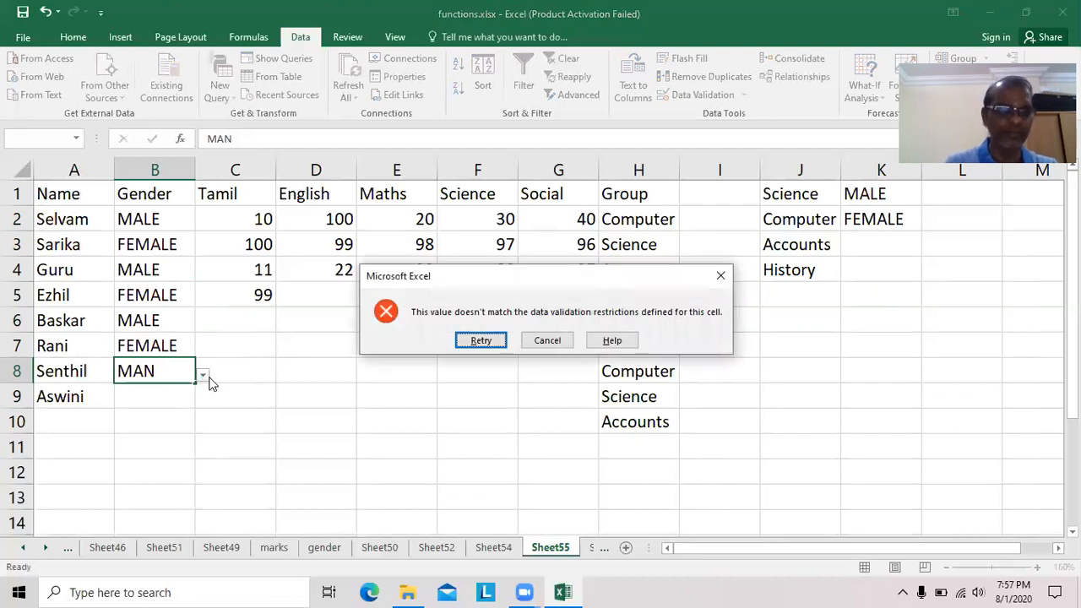
pyautogui.click(550, 342)
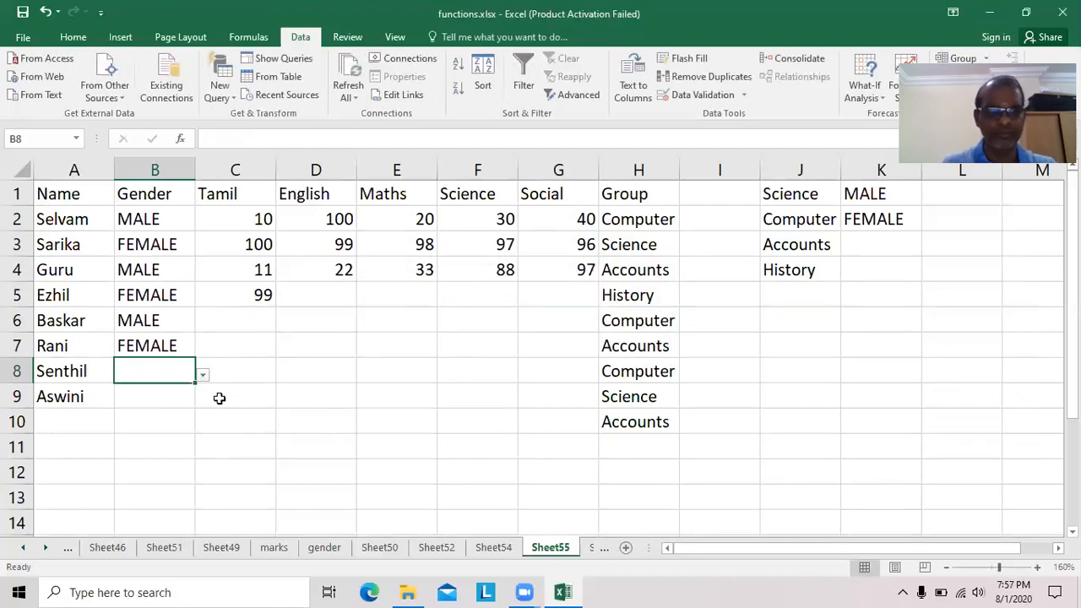
# Choose MALE in B8 and FEMALE in B9 from the in-cell list
pyautogui.click(204, 377)
pyautogui.click(135, 394)
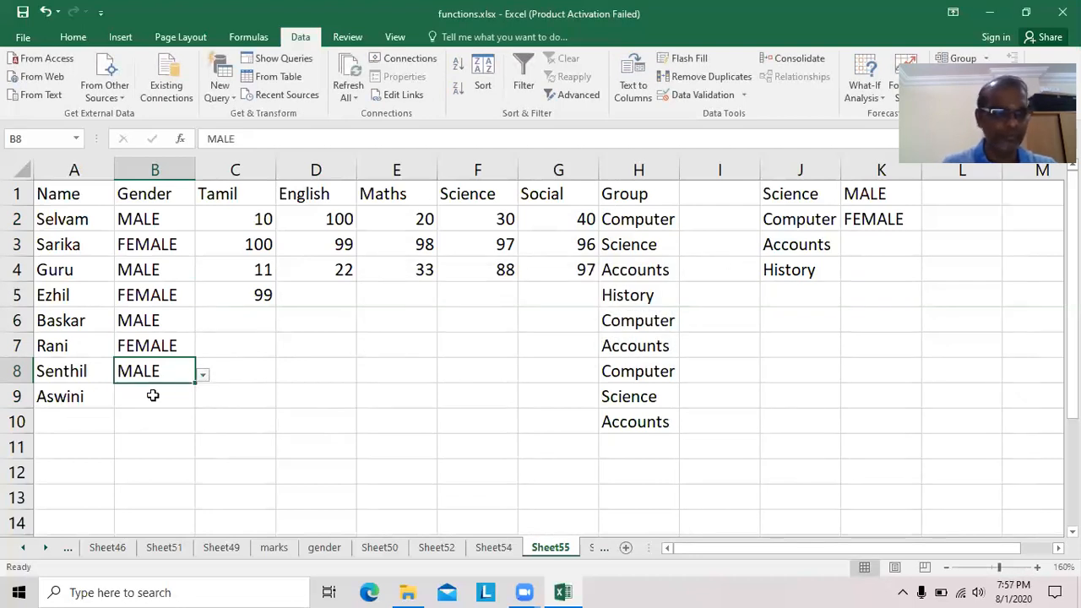
pyautogui.click(152, 393)
pyautogui.click(203, 400)
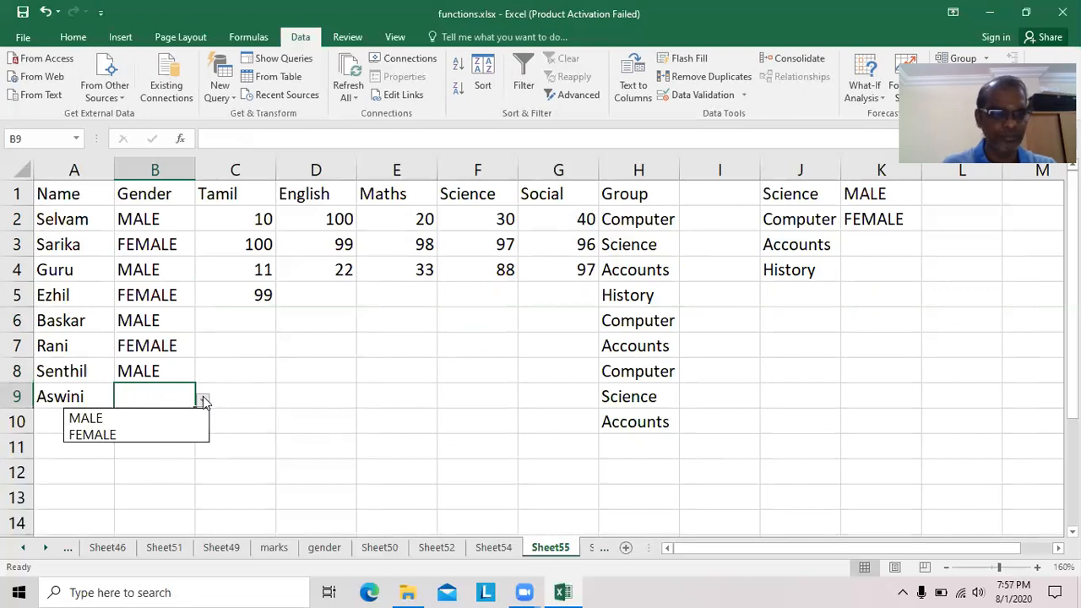
pyautogui.click(113, 436)
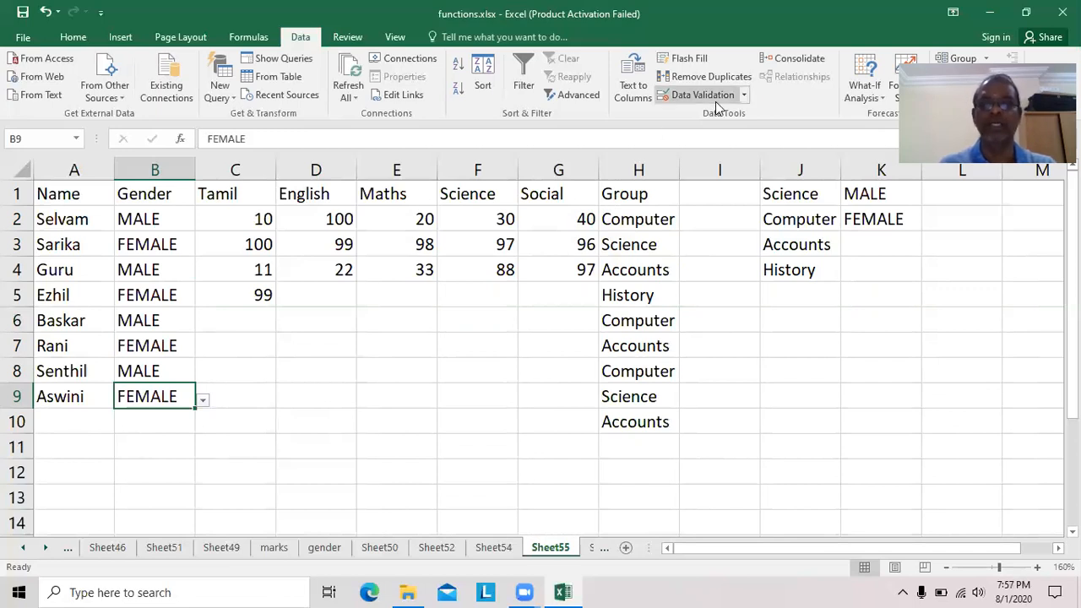
# Clear all data validation from the Group cells H2:H10, accepting the extension to the cell without settings
pyautogui.click(936, 385)
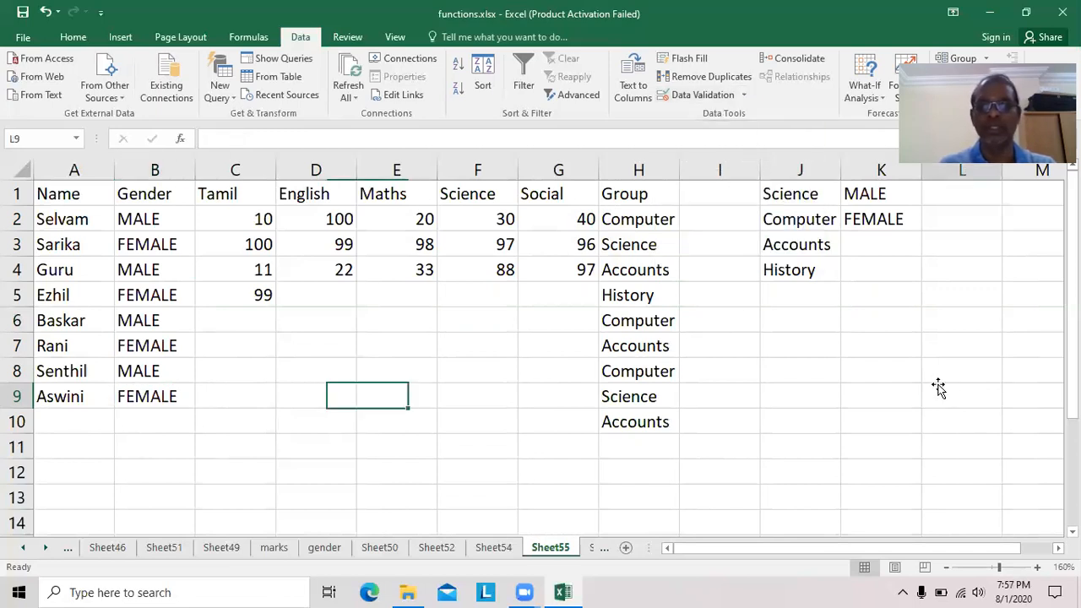
pyautogui.click(654, 226)
pyautogui.moveTo(652, 233); pyautogui.dragTo(658, 419)
pyautogui.click(698, 98)
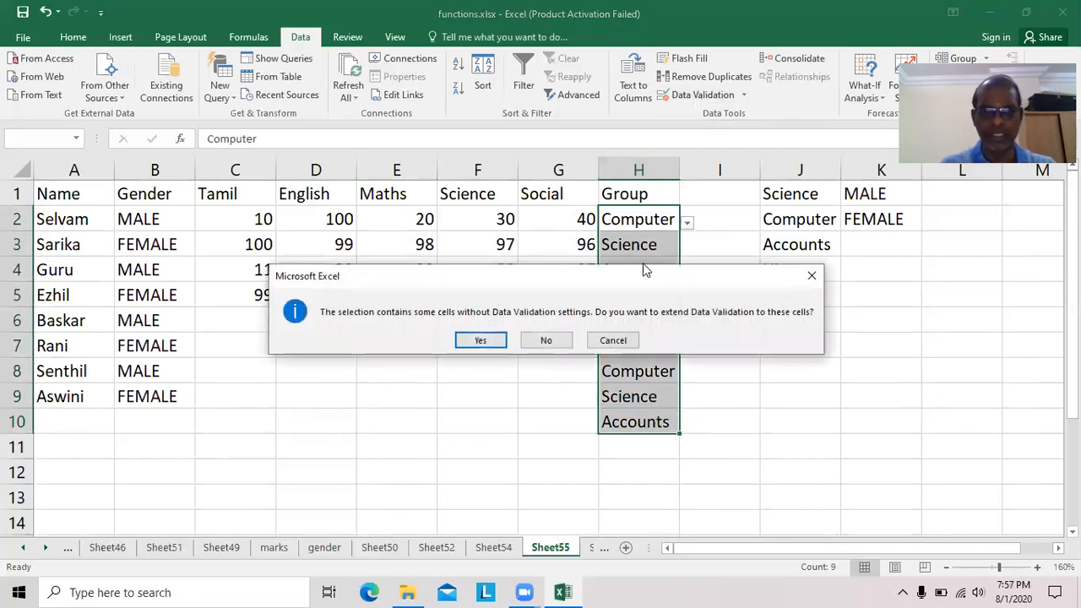
pyautogui.click(481, 341)
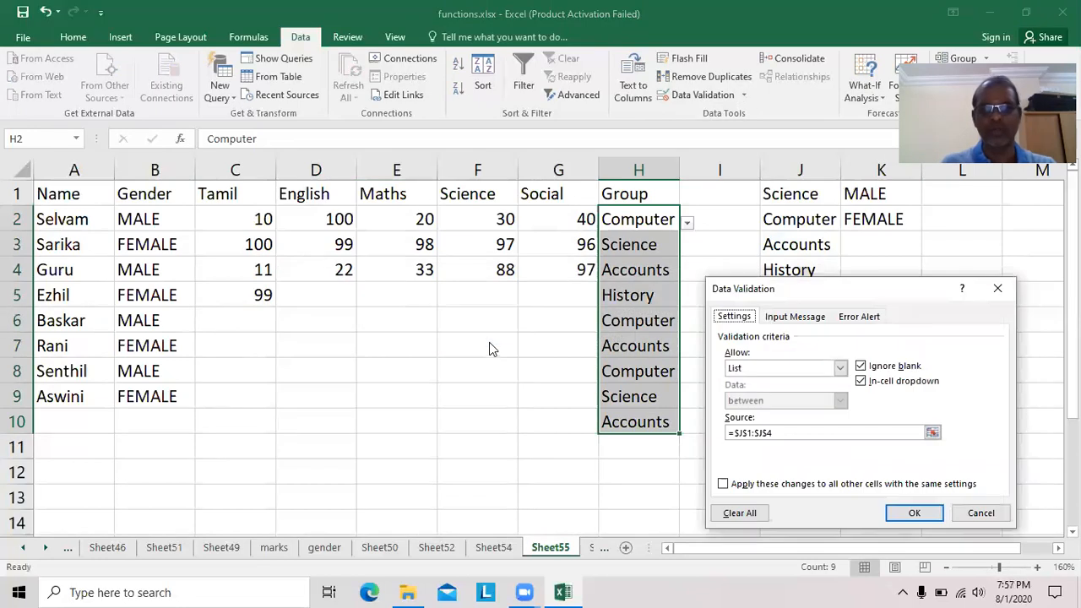
pyautogui.click(840, 369)
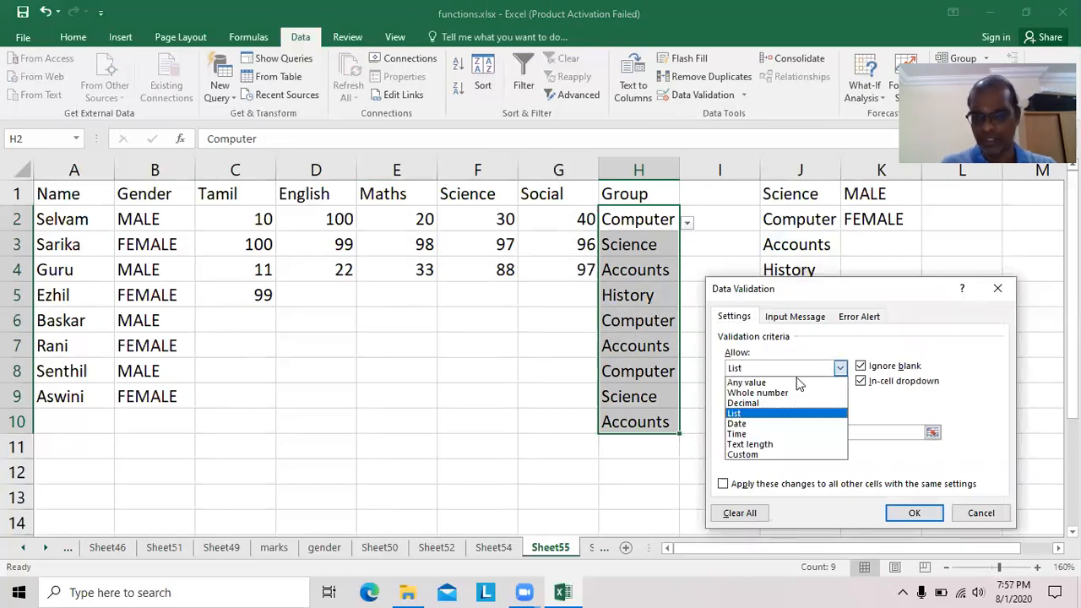
pyautogui.click(976, 383)
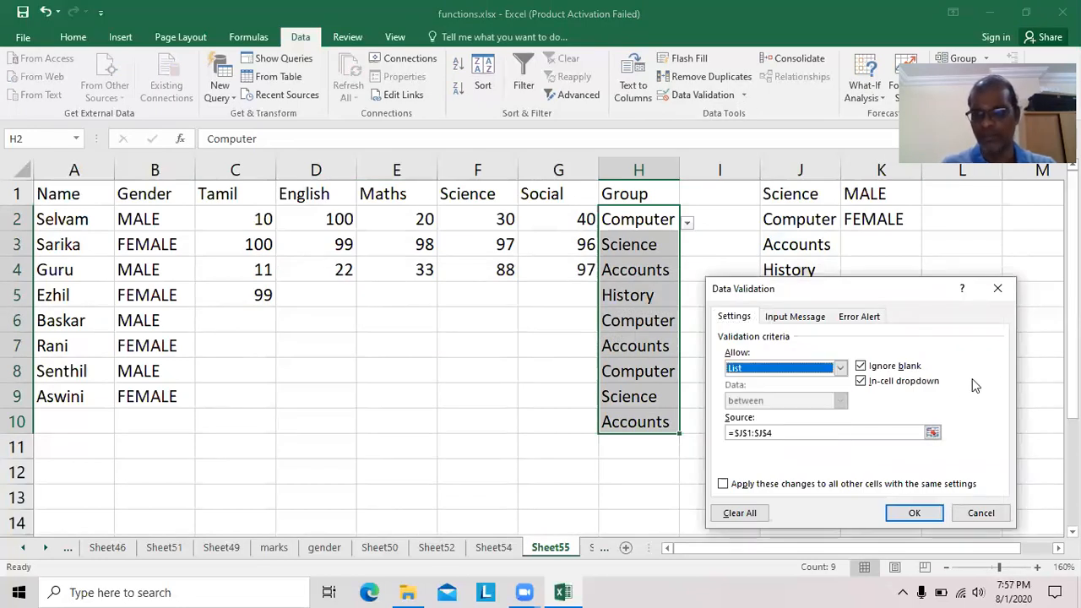
pyautogui.click(741, 514)
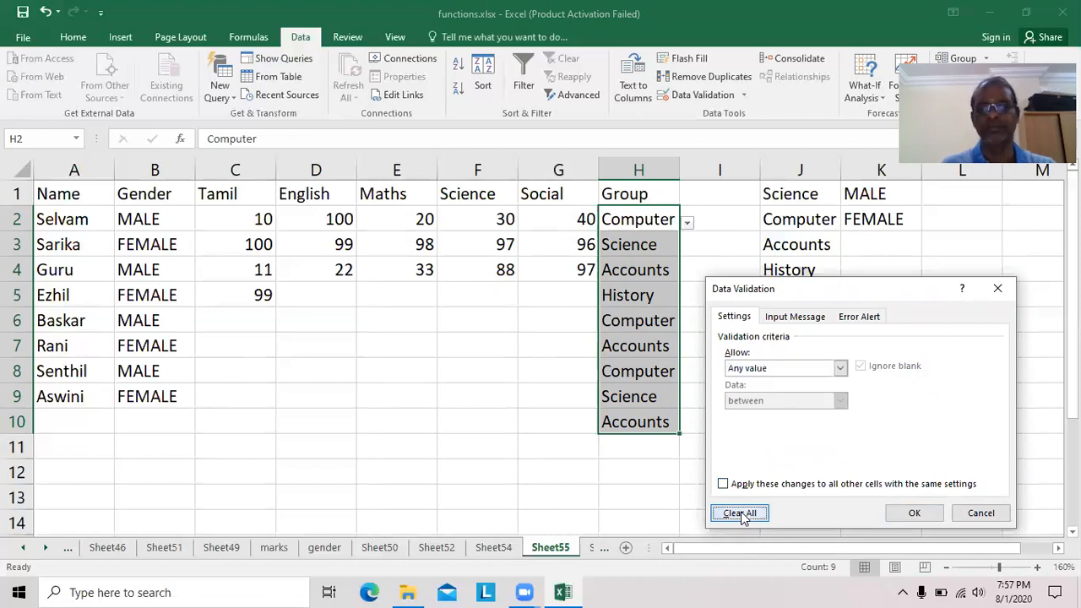
pyautogui.click(915, 514)
# Replace the Group entry in H5 with Maths, a value outside the former list
pyautogui.click(634, 303)
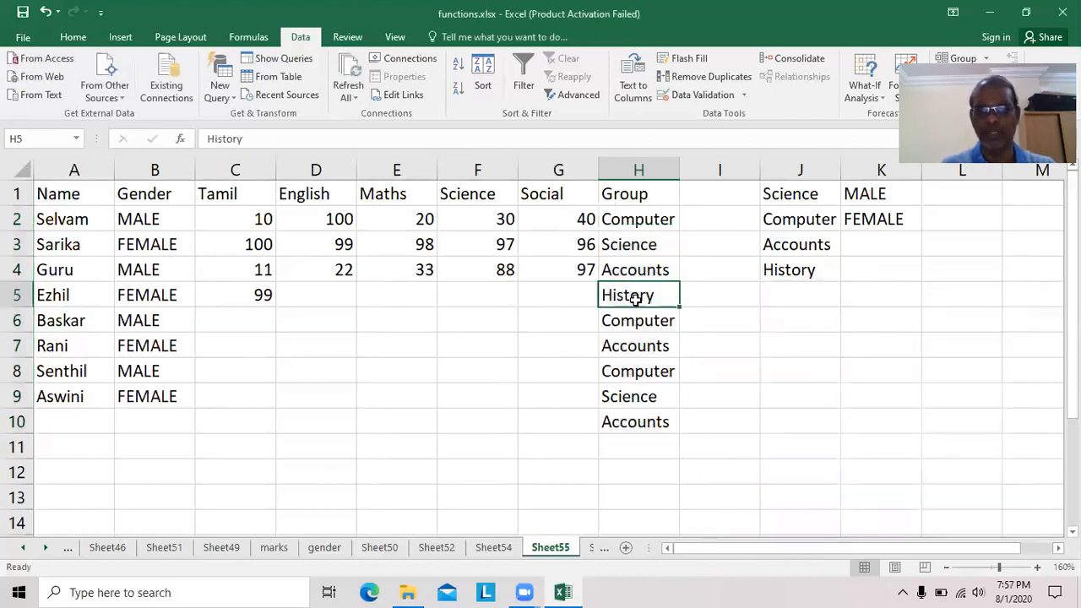
pyautogui.write('mATHS')
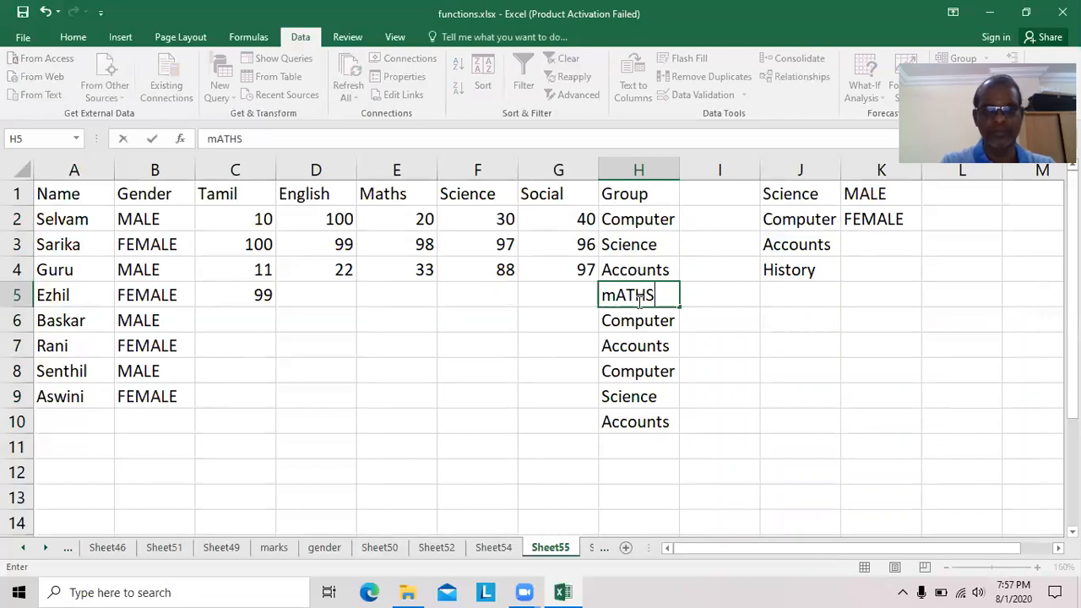
pyautogui.press('Return')
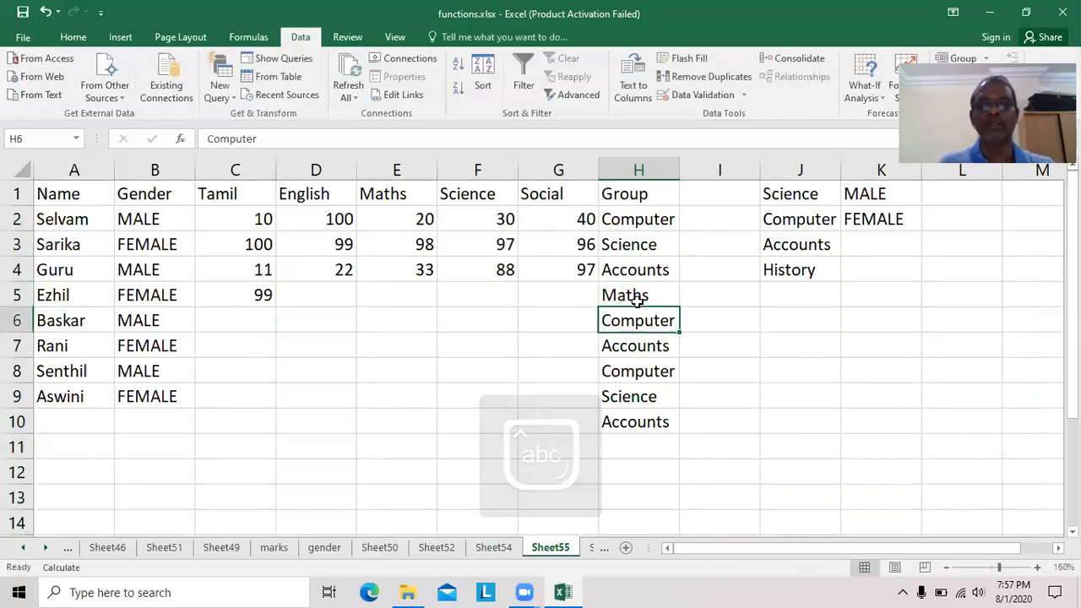
# Enter 98 as the English mark in D5
pyautogui.click(861, 374)
pyautogui.click(322, 300)
pyautogui.write('98')
pyautogui.press('Return')
# Try to enter 10.1 as the Maths mark in E5, and discard the entry
pyautogui.click(418, 300)
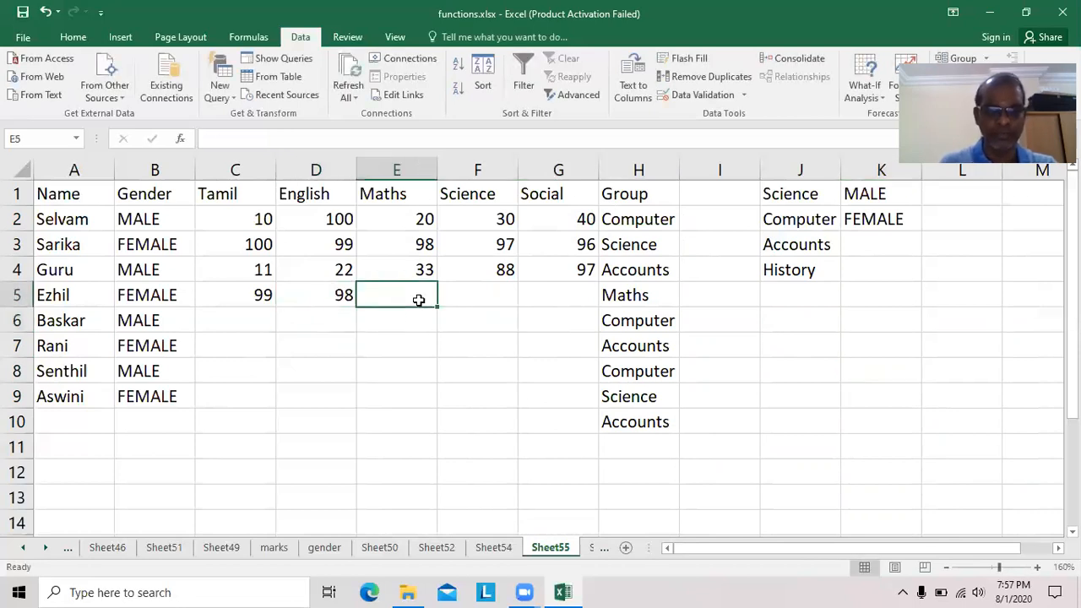
pyautogui.write('10.1')
pyautogui.press('Return')
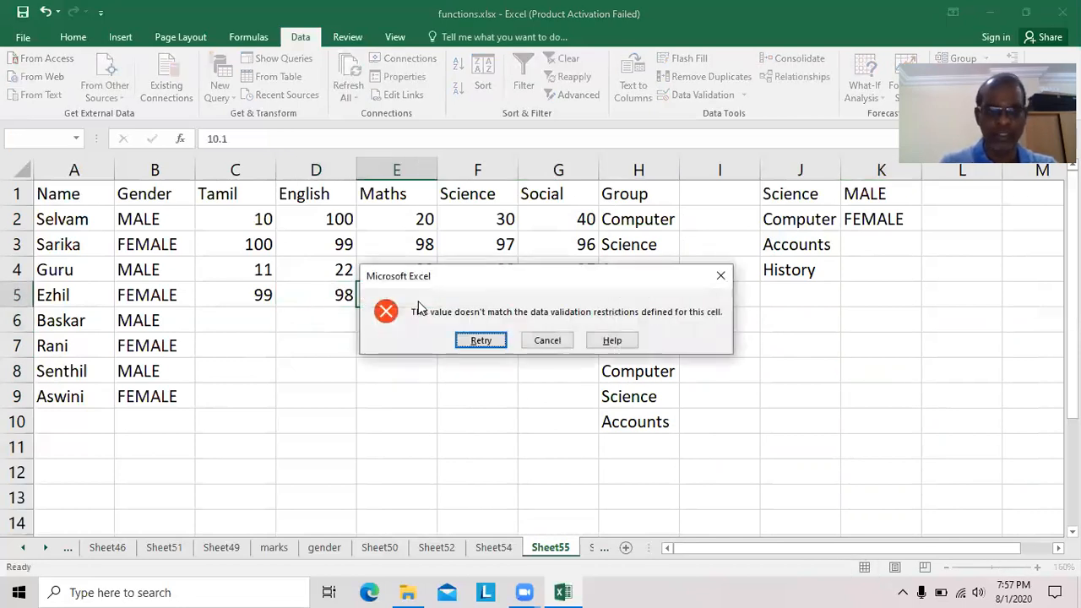
pyautogui.click(549, 341)
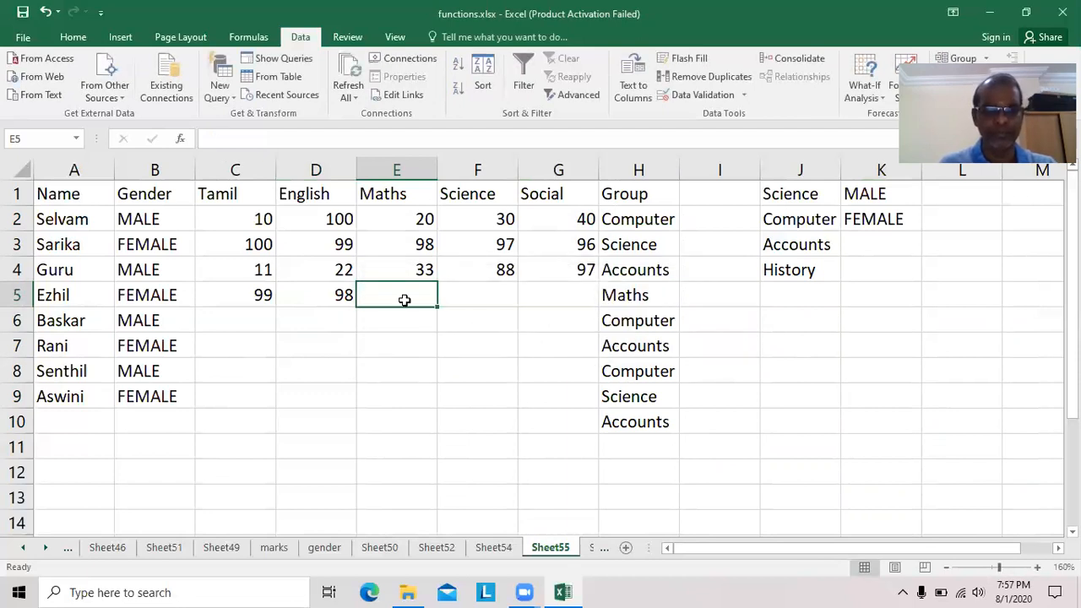
# Change the data validation error alert style for the marks in C2:F9 to Information
pyautogui.moveTo(248, 217); pyautogui.dragTo(473, 385)
pyautogui.click(697, 95)
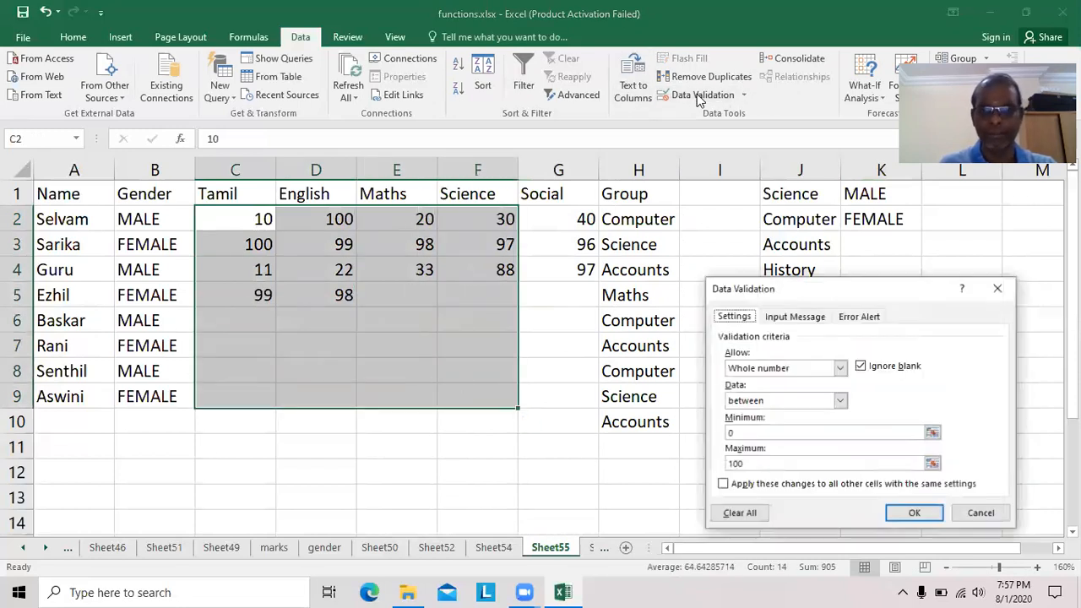
pyautogui.click(866, 317)
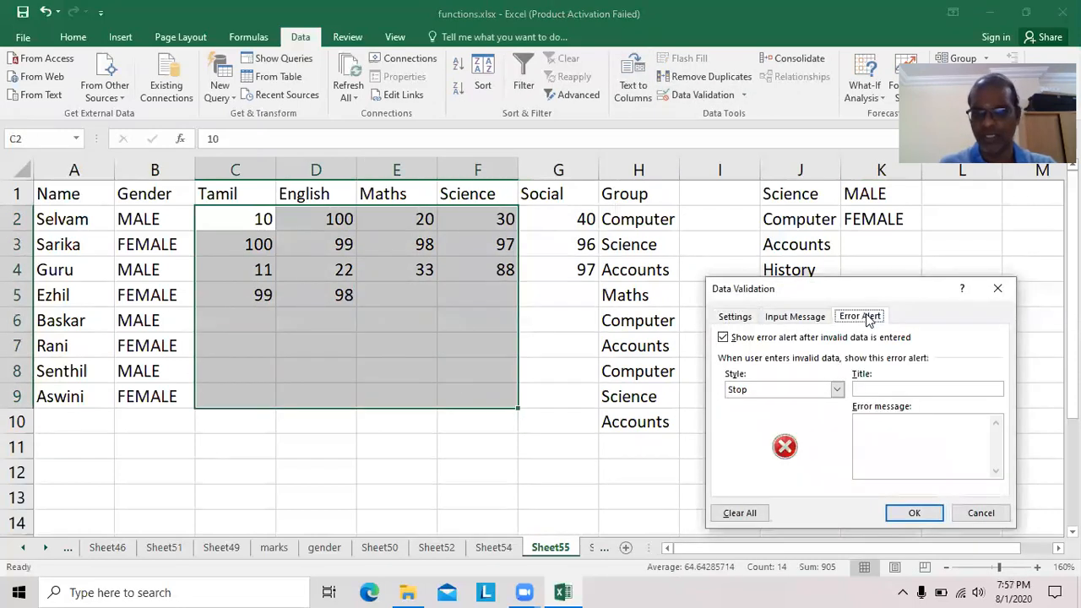
pyautogui.click(836, 390)
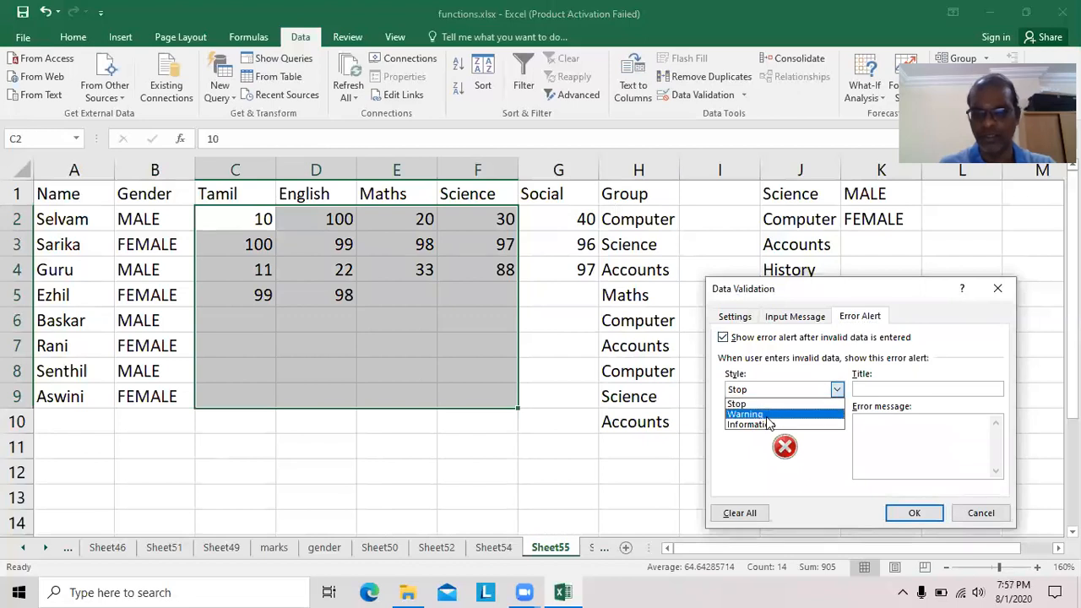
pyautogui.click(769, 424)
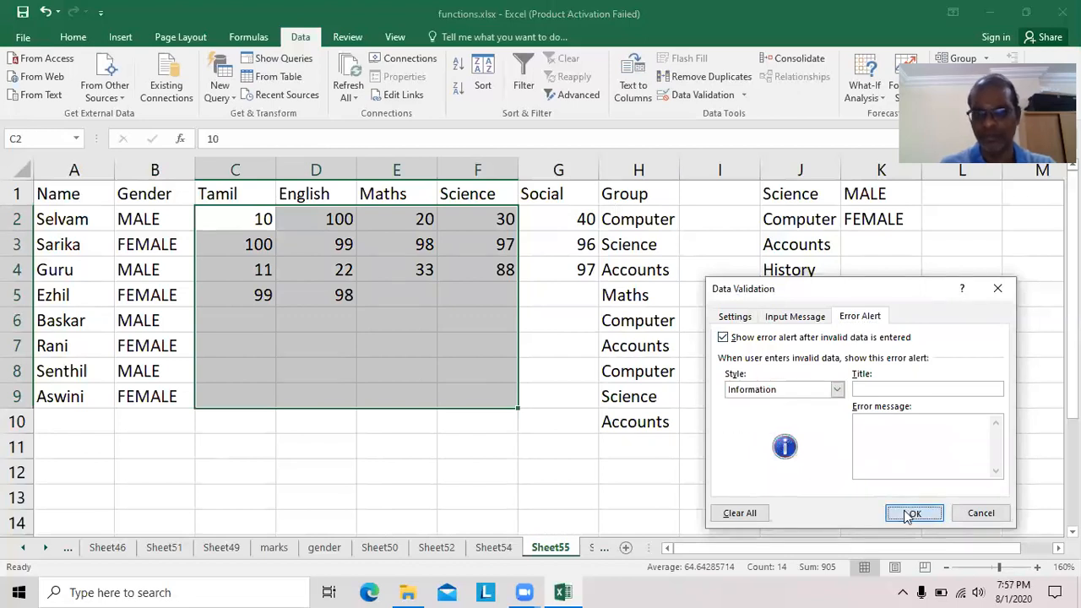
pyautogui.click(912, 512)
# Enter the decimal mark 98.7 in Maths cell E5, accepting the value despite the validation alert
pyautogui.click(415, 291)
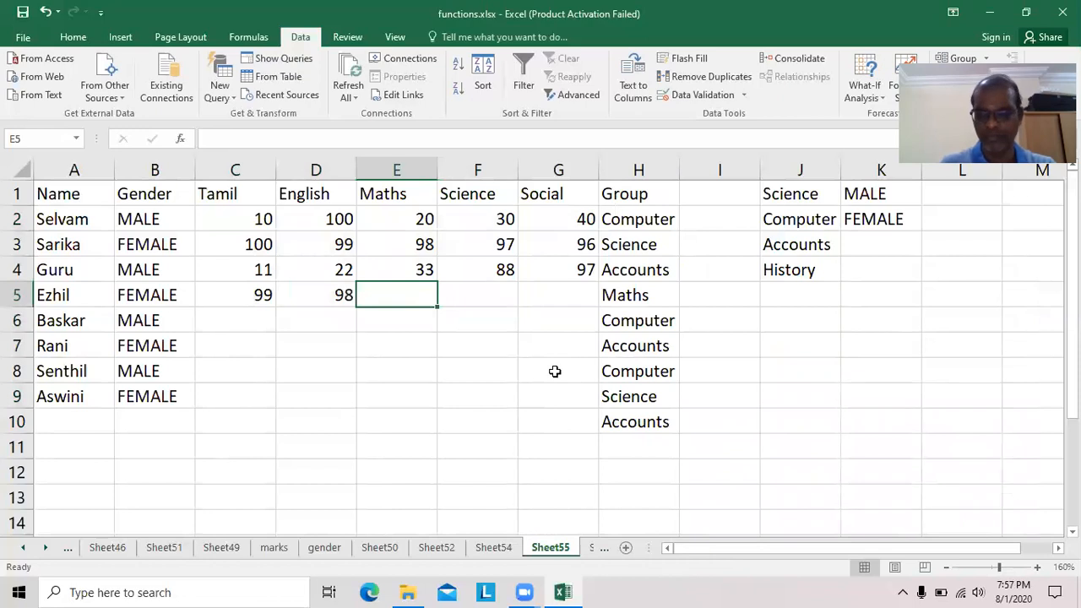
pyautogui.write('98.7')
pyautogui.press('Return')
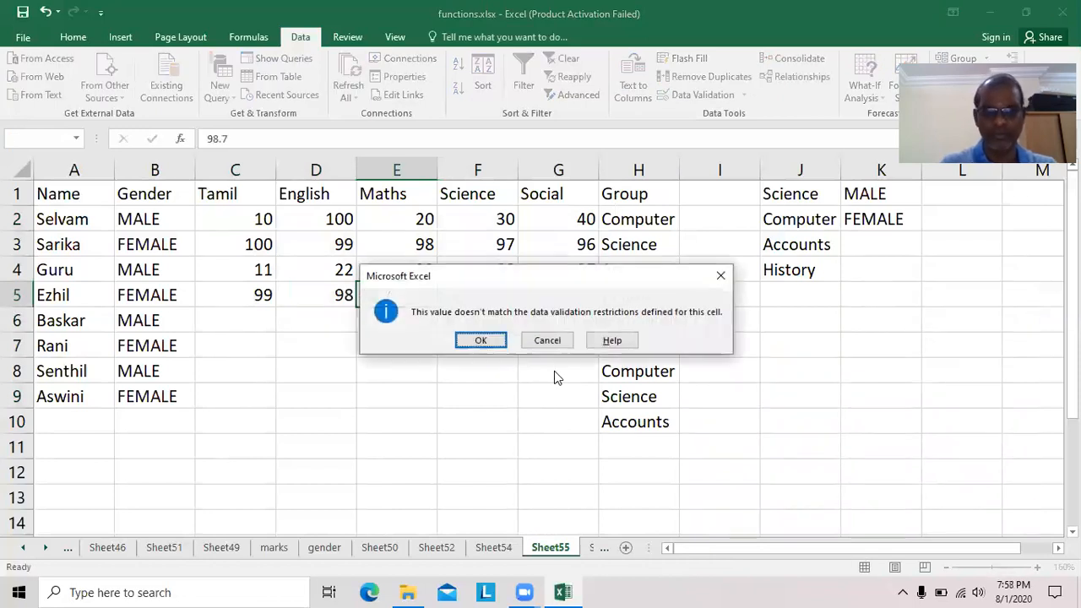
pyautogui.press('Return')
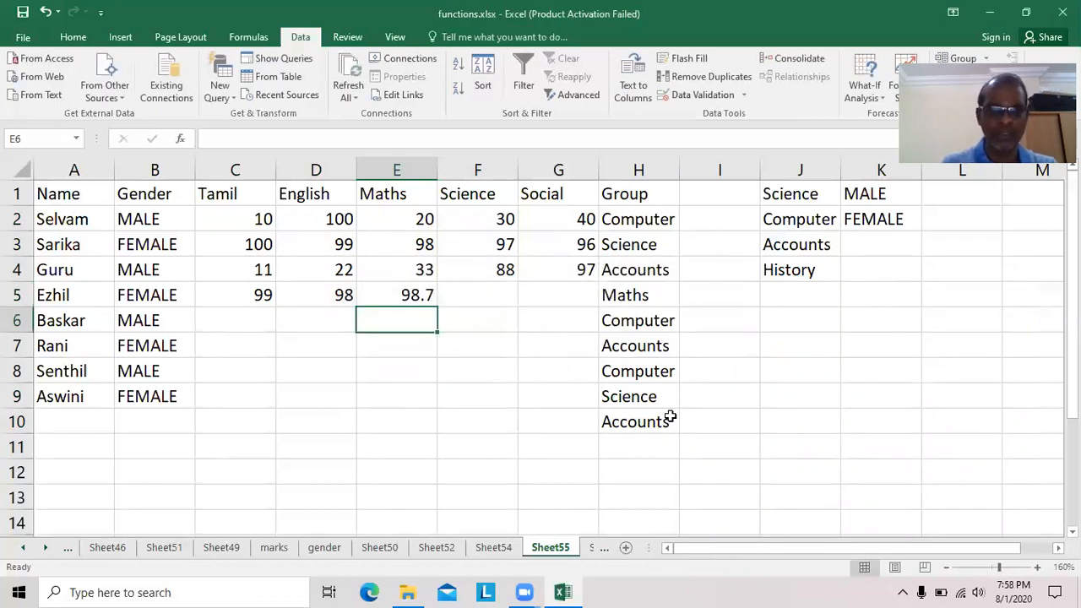
# Enter true in Science cell F5, accepting the value despite the validation rule
pyautogui.click(499, 297)
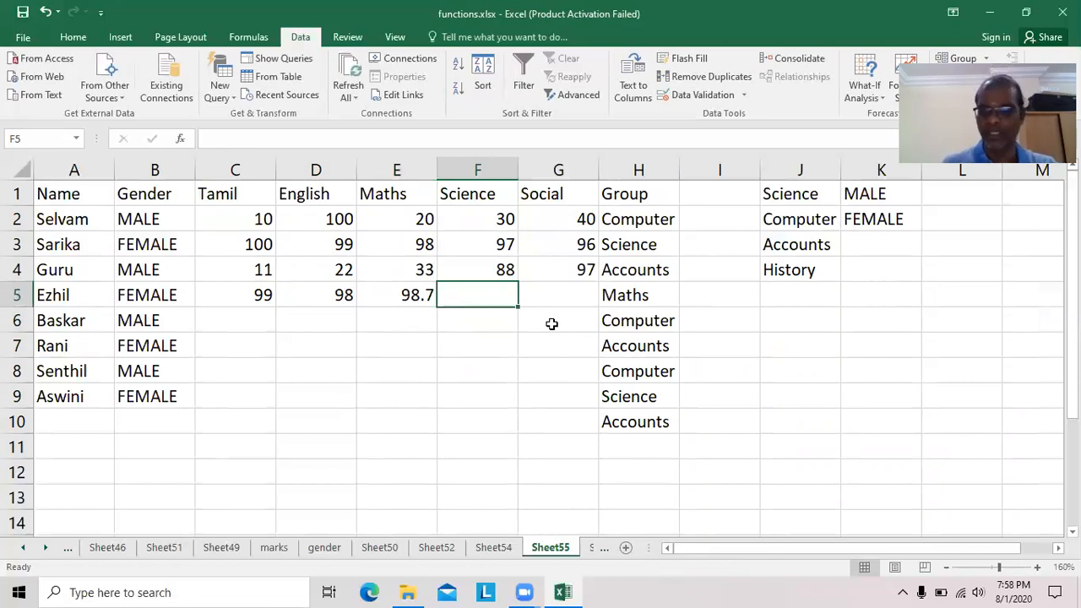
pyautogui.write('true')
pyautogui.press('Return')
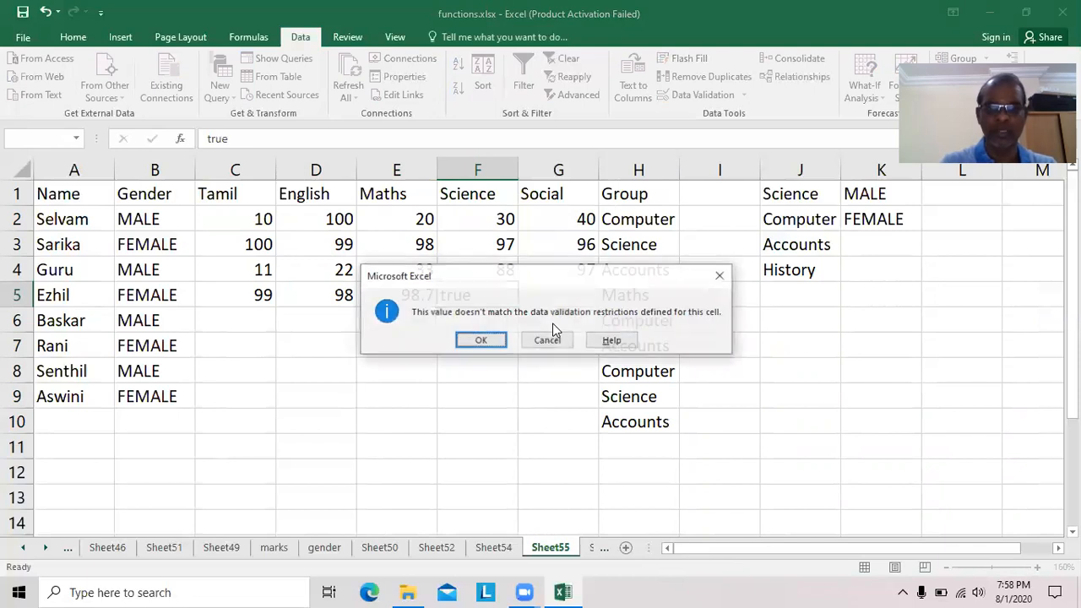
pyautogui.click(481, 339)
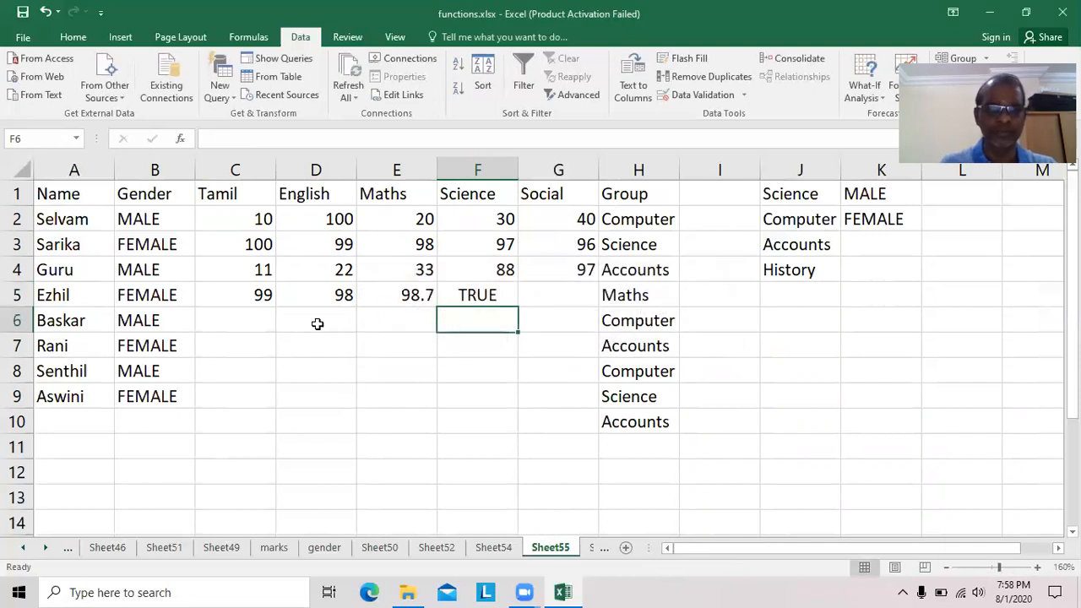
# Enter the out-of-range mark 999 in Tamil cell C6, accepting it despite the validation rule
pyautogui.click(251, 322)
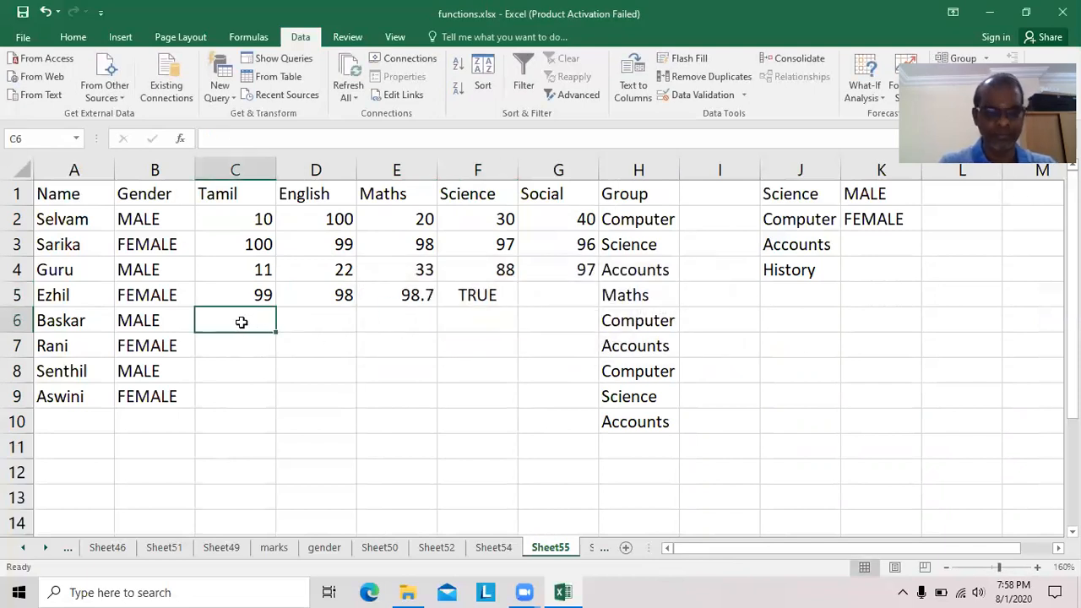
pyautogui.write('999')
pyautogui.press('Return')
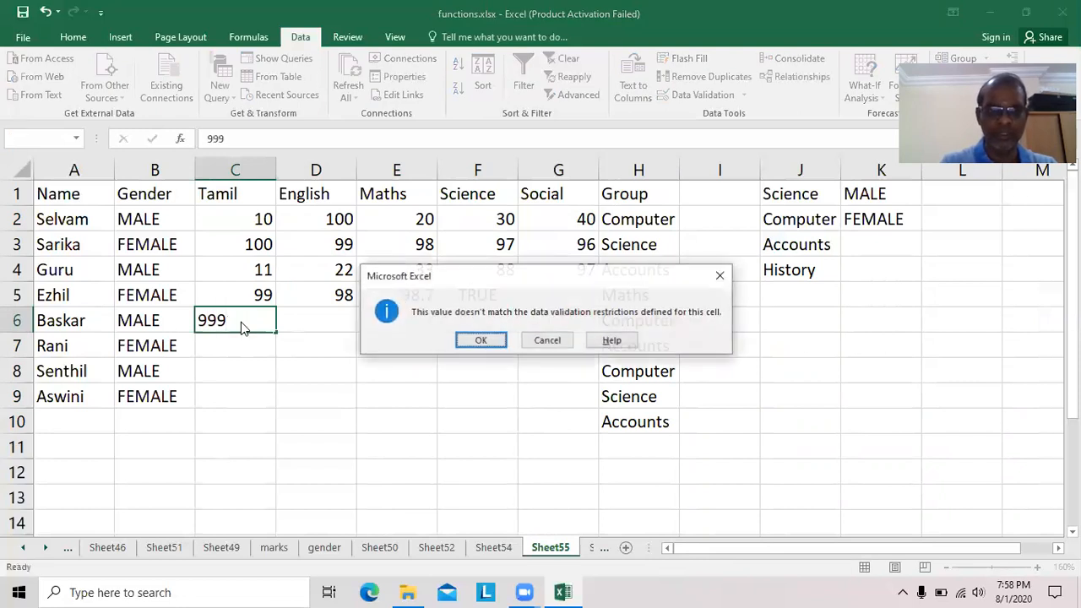
pyautogui.click(480, 339)
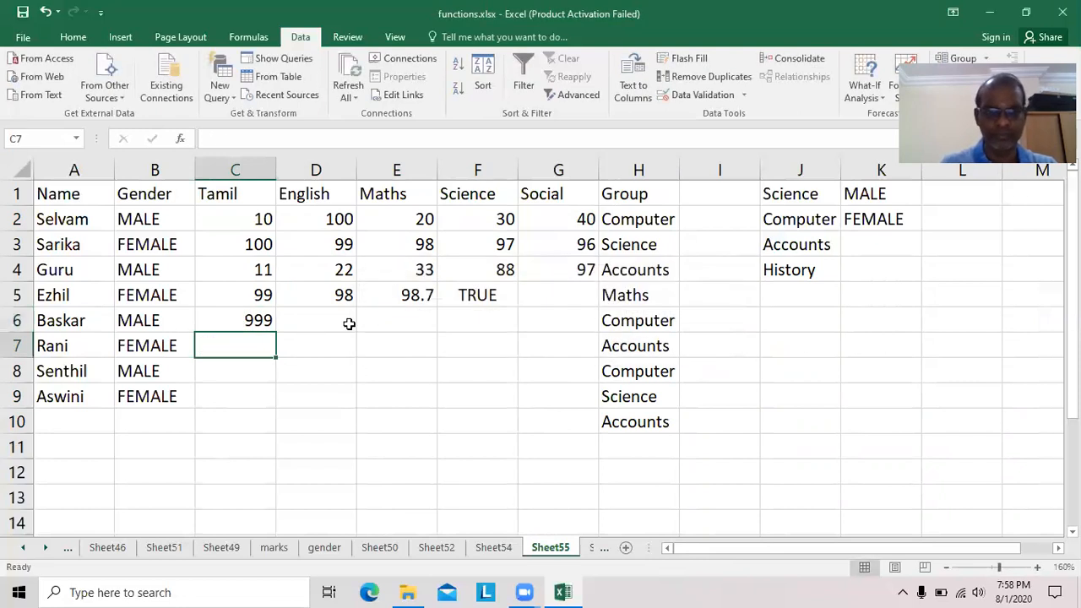
# Fill D6:G6 with the marks 10, 20, 30 and 45, and enter 55 in Social cell G5
pyautogui.click(349, 322)
pyautogui.write('10')
pyautogui.press('Tab')
pyautogui.write('20')
pyautogui.press('Tab')
pyautogui.write('30')
pyautogui.press('Tab')
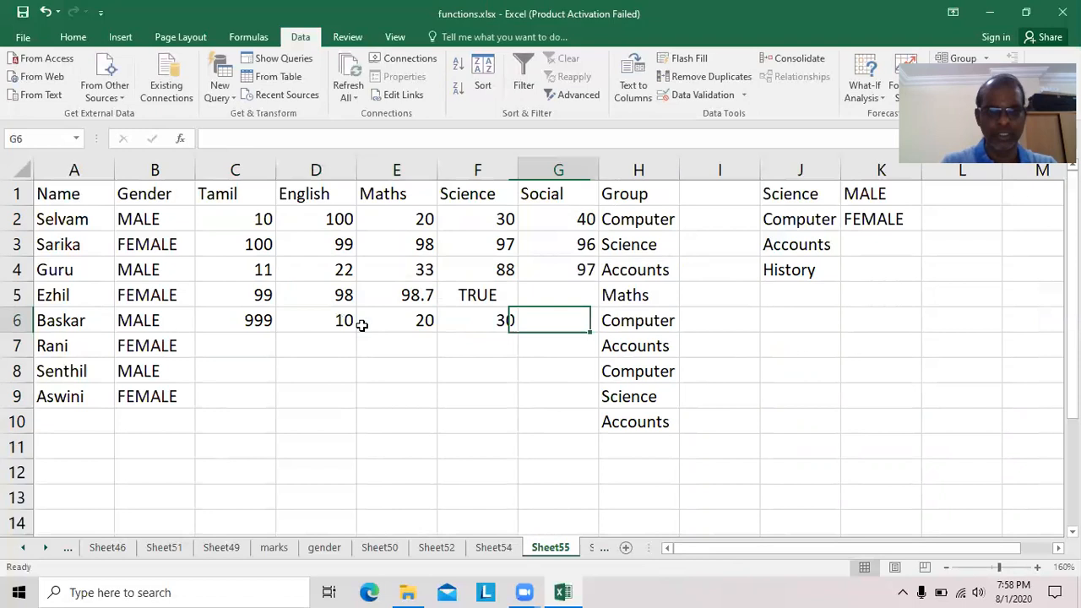
pyautogui.write('45')
pyautogui.press('Up')
pyautogui.write('55')
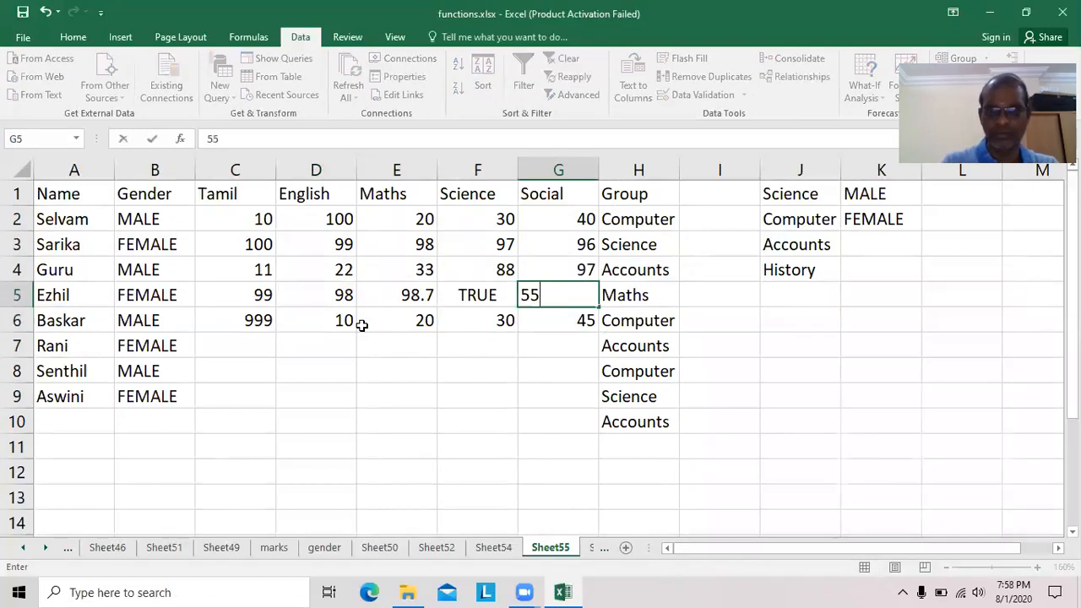
pyautogui.press('Return')
# Circle the invalid data among the marks in C2:G9
pyautogui.moveTo(224, 216); pyautogui.dragTo(547, 401)
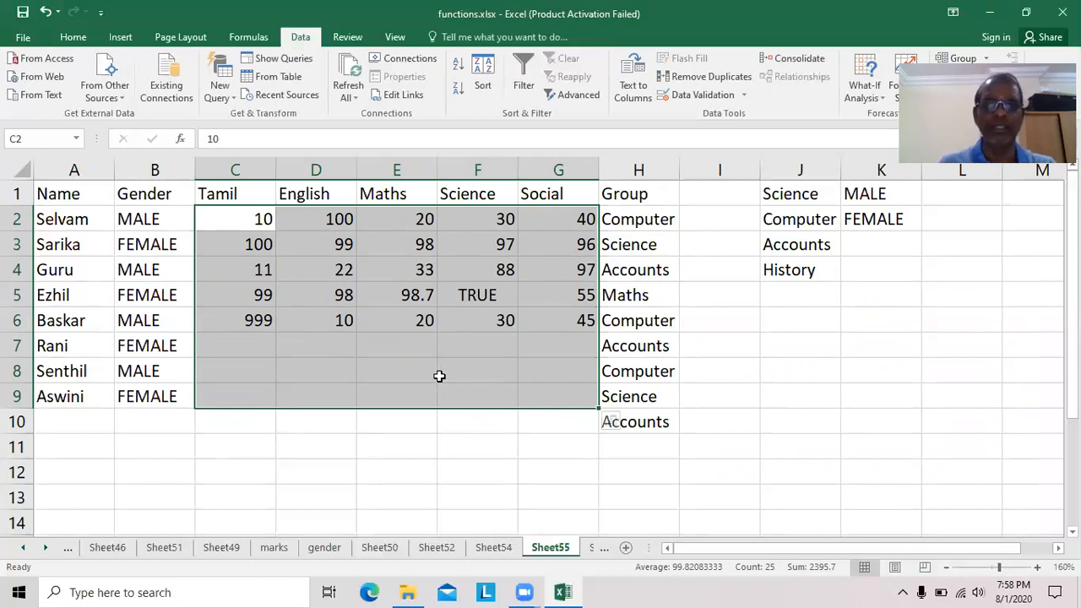
pyautogui.click(713, 95)
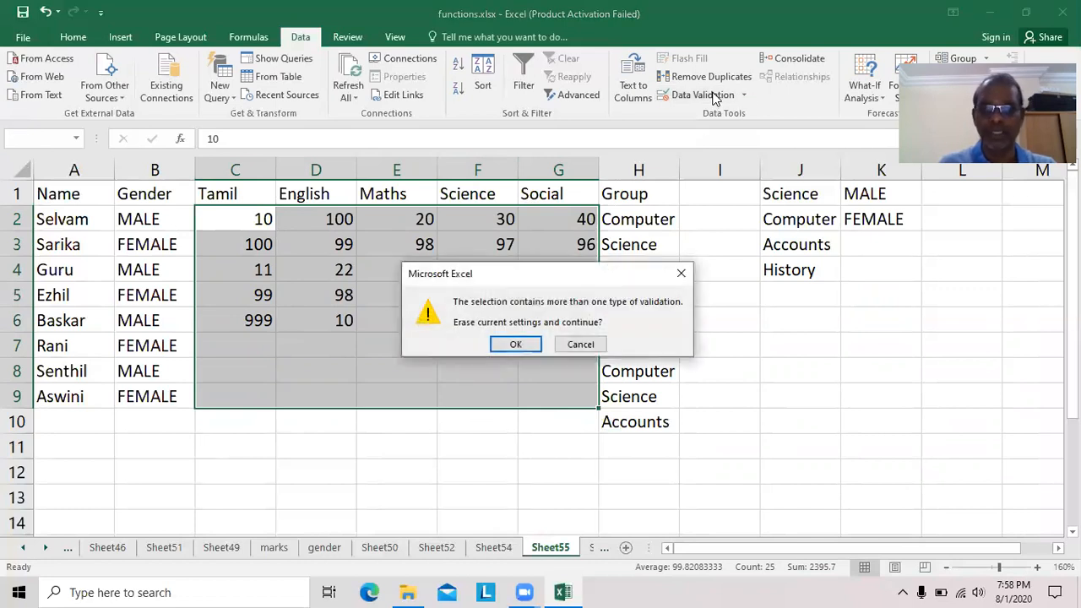
pyautogui.click(521, 344)
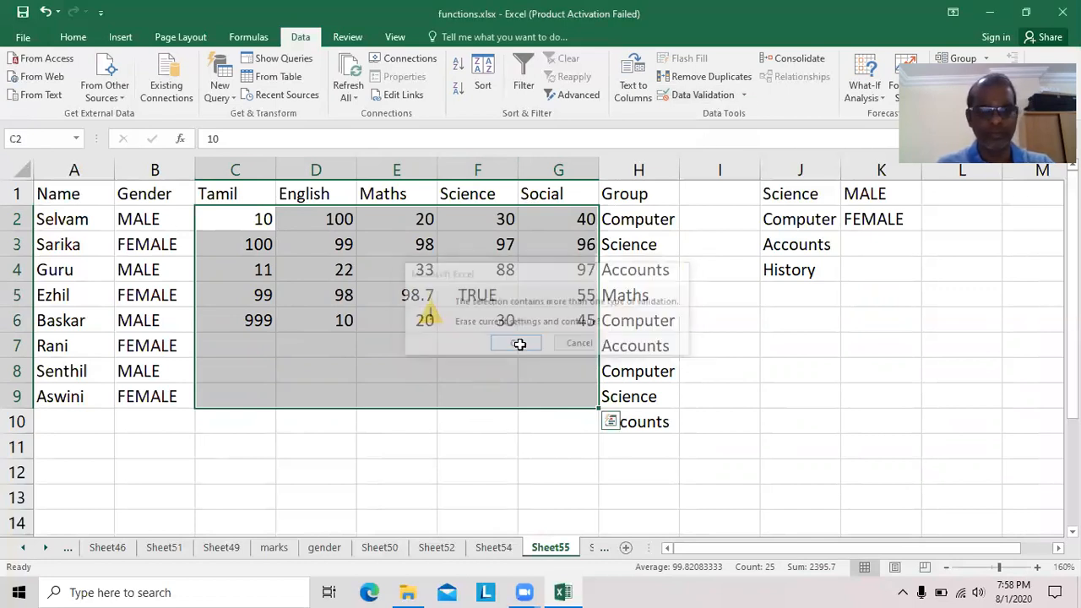
pyautogui.click(744, 95)
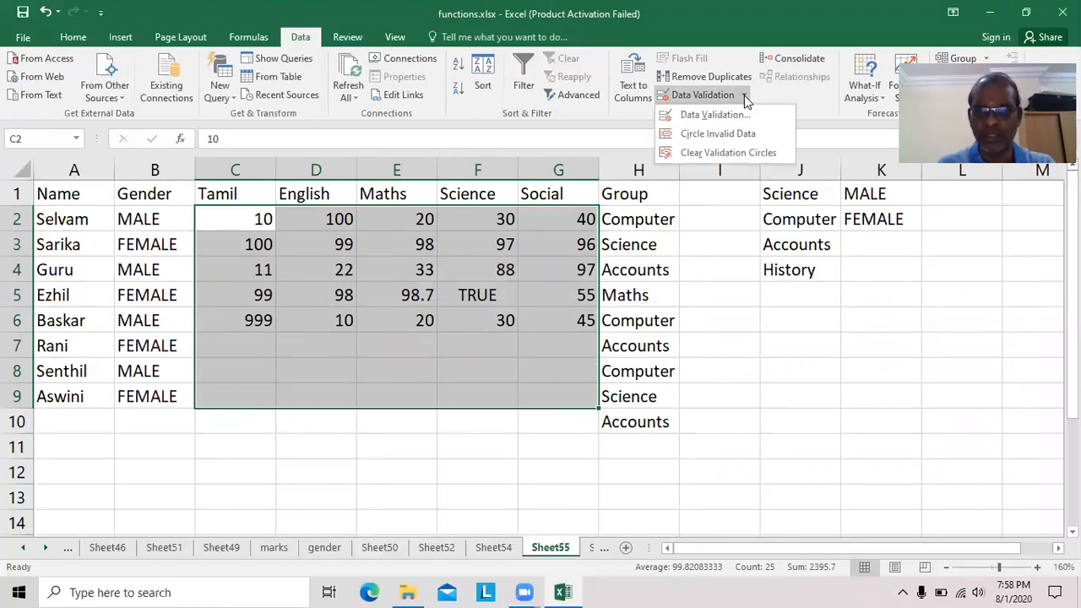
pyautogui.click(731, 134)
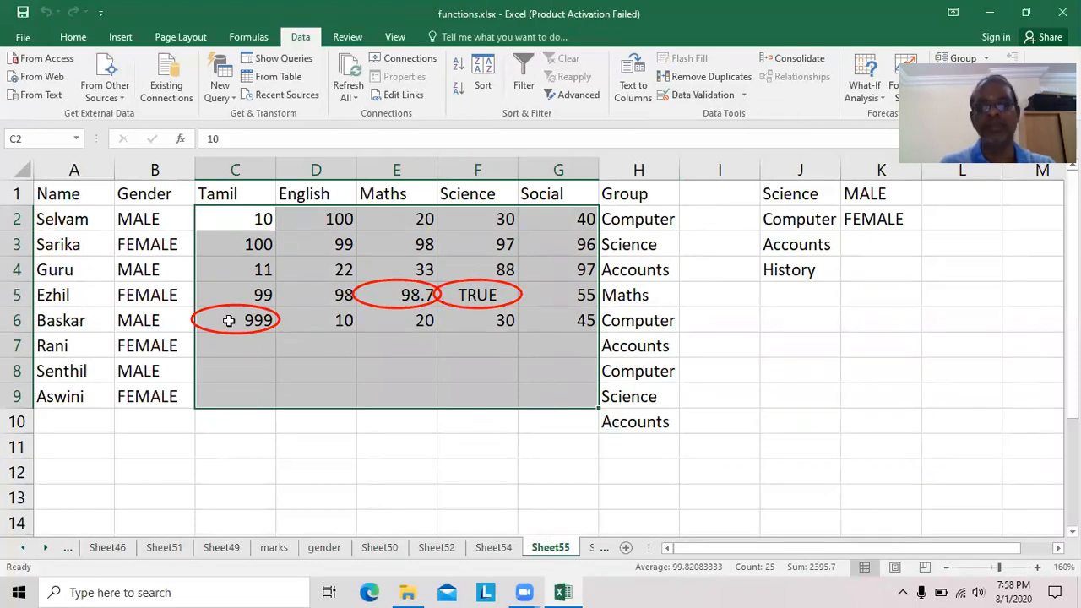
# Clear the validation circles from the marks, and dismiss the reopened data validation settings without erasing them
pyautogui.click(743, 95)
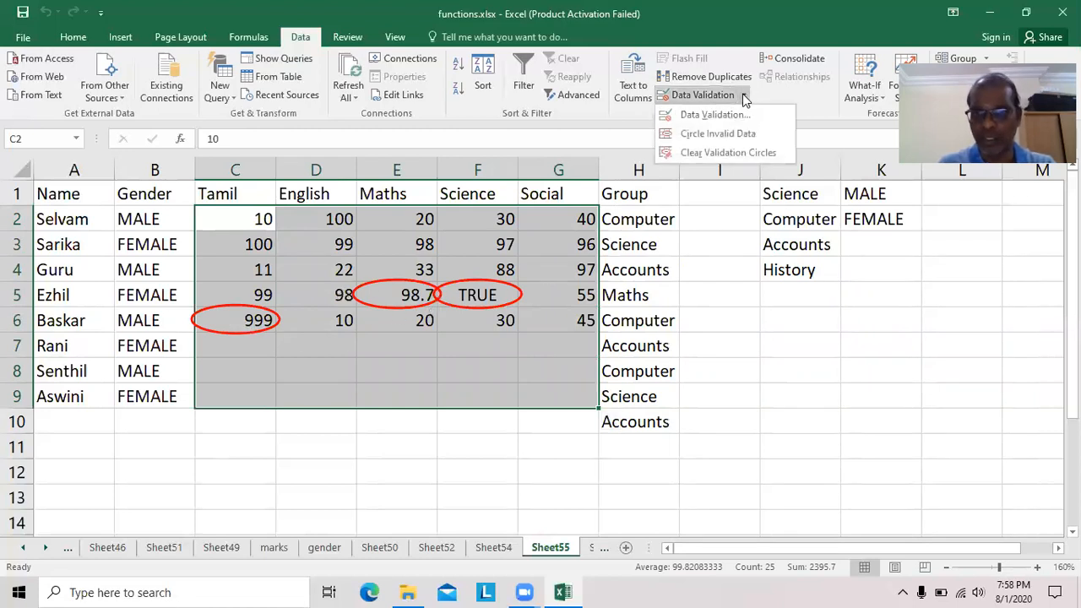
pyautogui.click(741, 154)
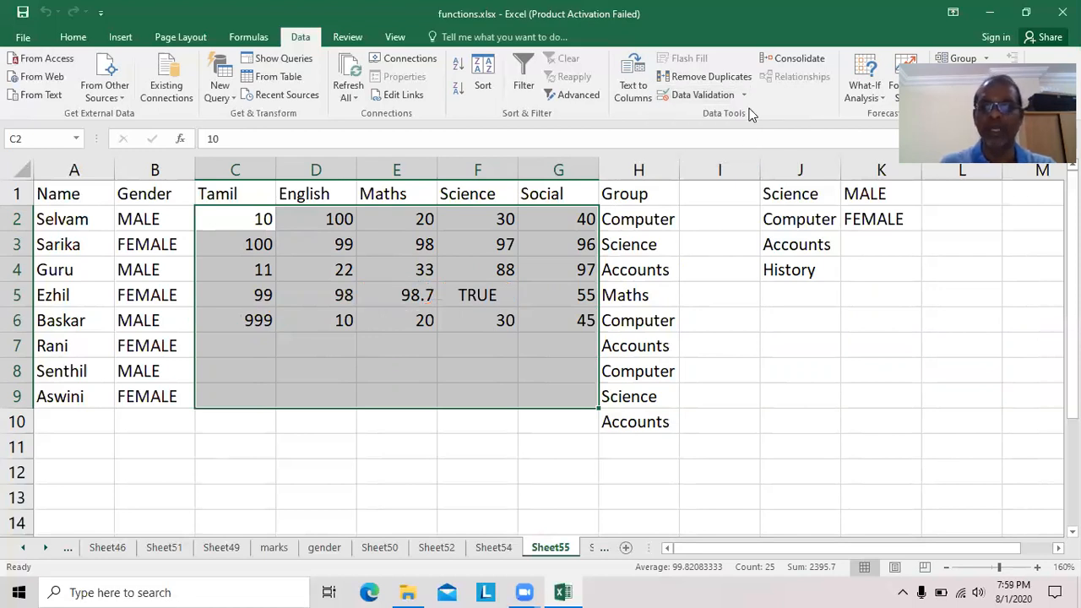
pyautogui.click(745, 94)
pyautogui.click(738, 123)
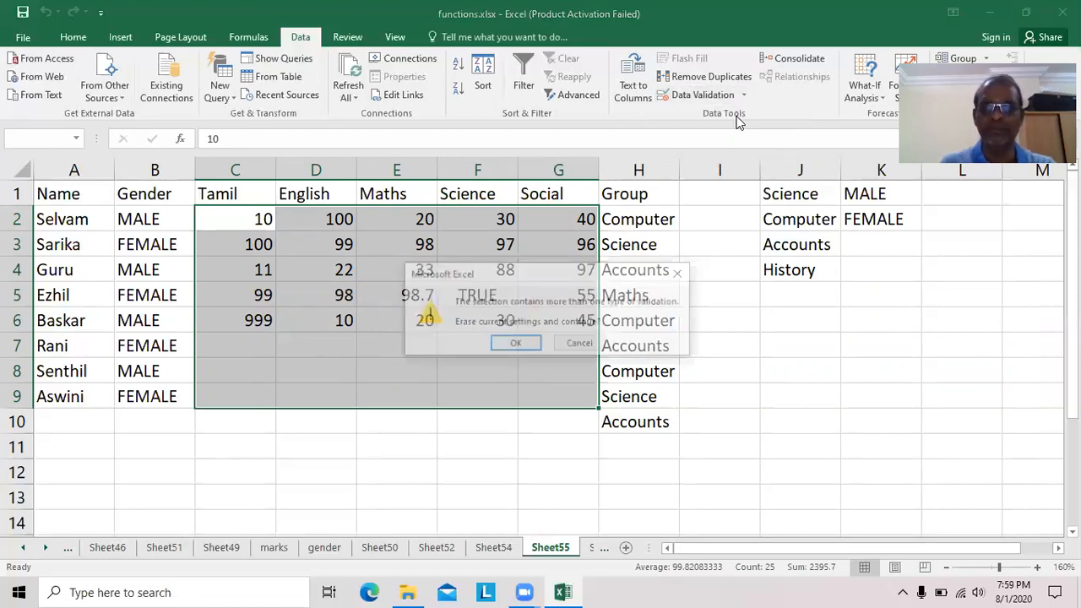
pyautogui.click(572, 343)
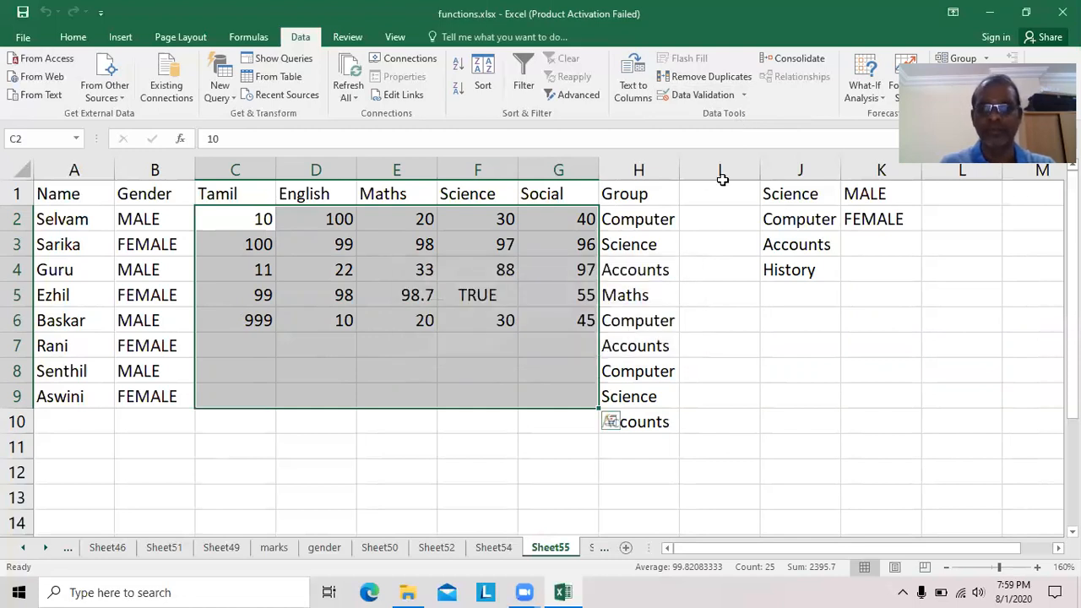
# Circle the invalid marks once more and remove the circles again
pyautogui.click(746, 94)
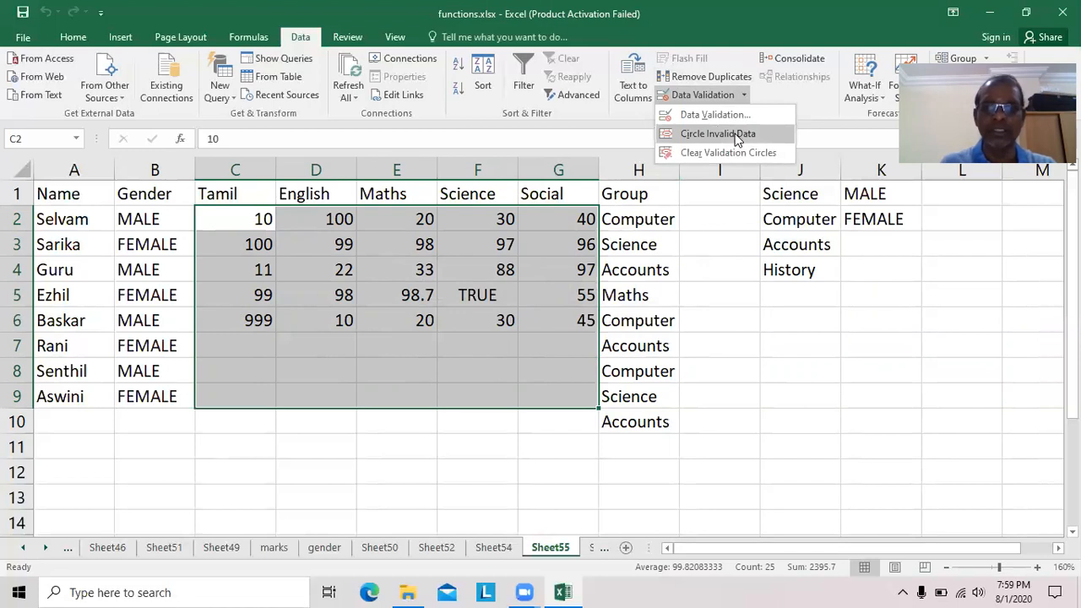
pyautogui.click(738, 135)
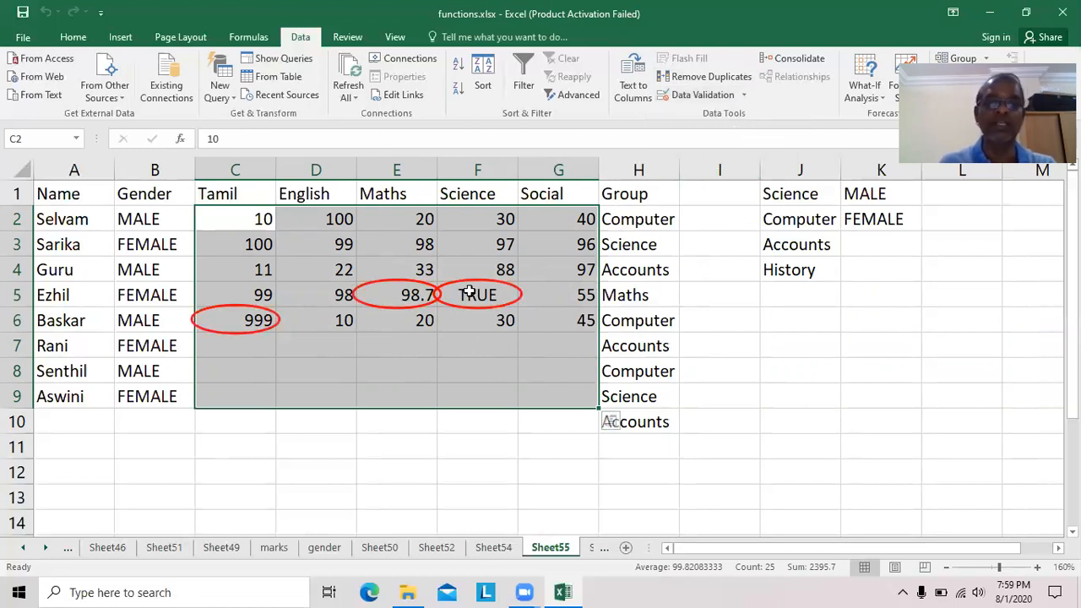
pyautogui.click(744, 94)
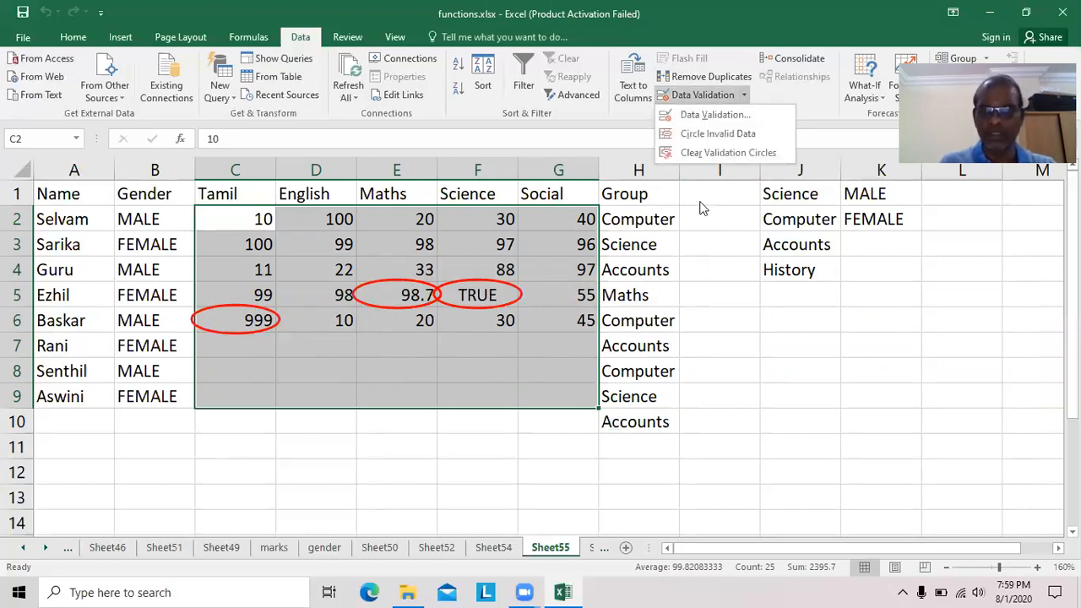
pyautogui.click(733, 153)
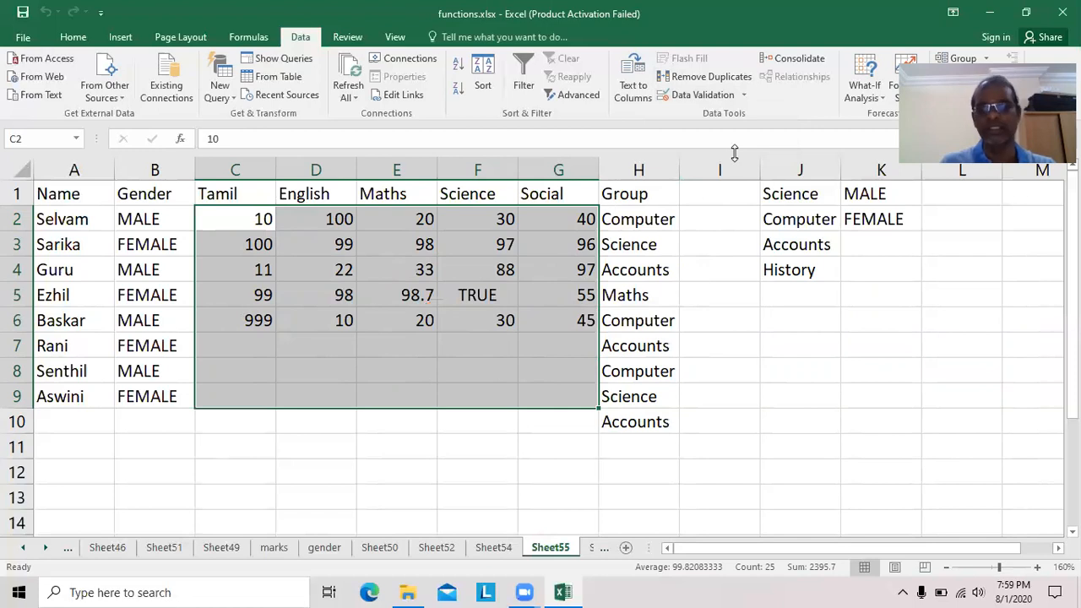
# Review the data validation options for empty cell L10, covering input message, error alert styles and allowed value types, and cancel without changes
pyautogui.click(929, 417)
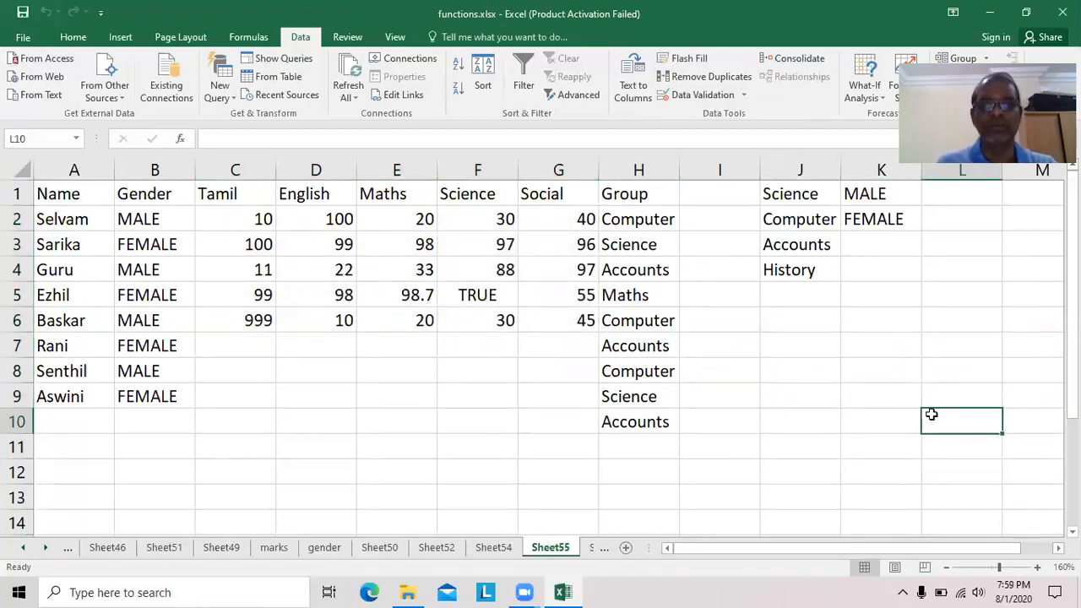
pyautogui.click(697, 94)
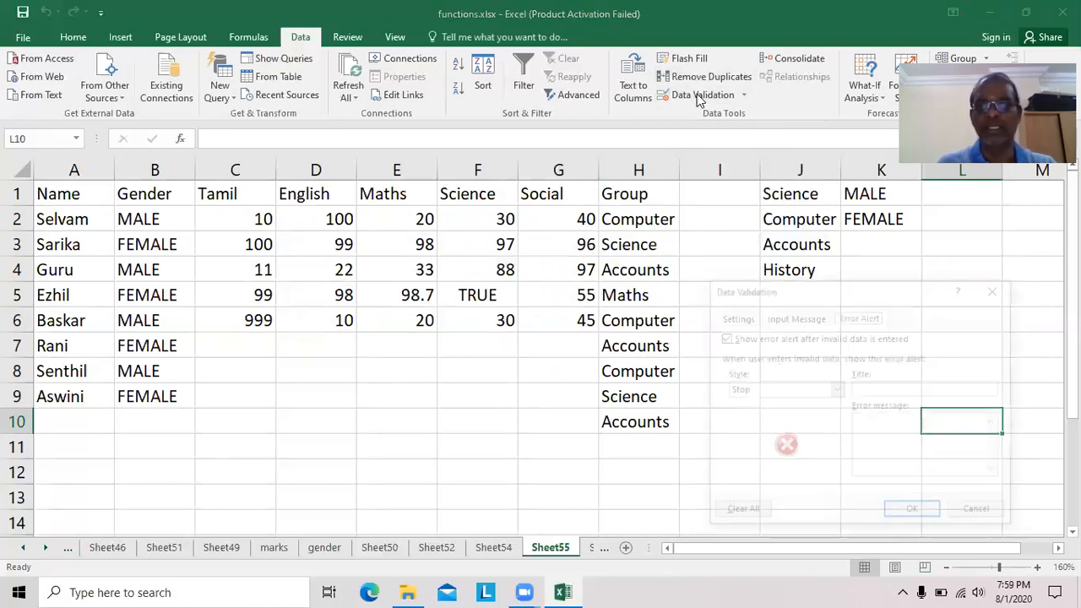
pyautogui.click(743, 319)
pyautogui.click(790, 318)
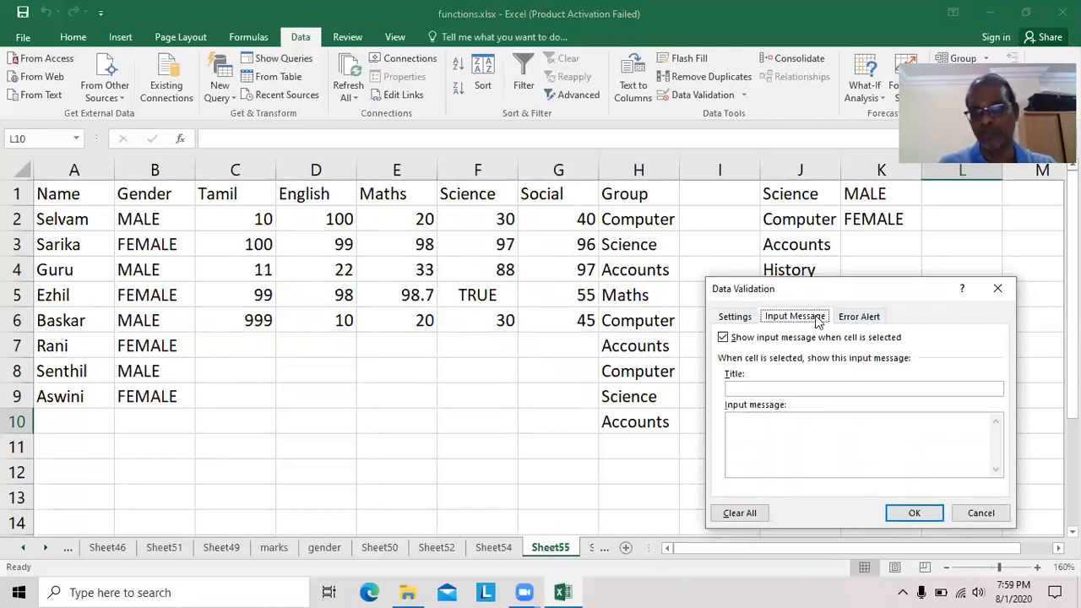
pyautogui.click(870, 318)
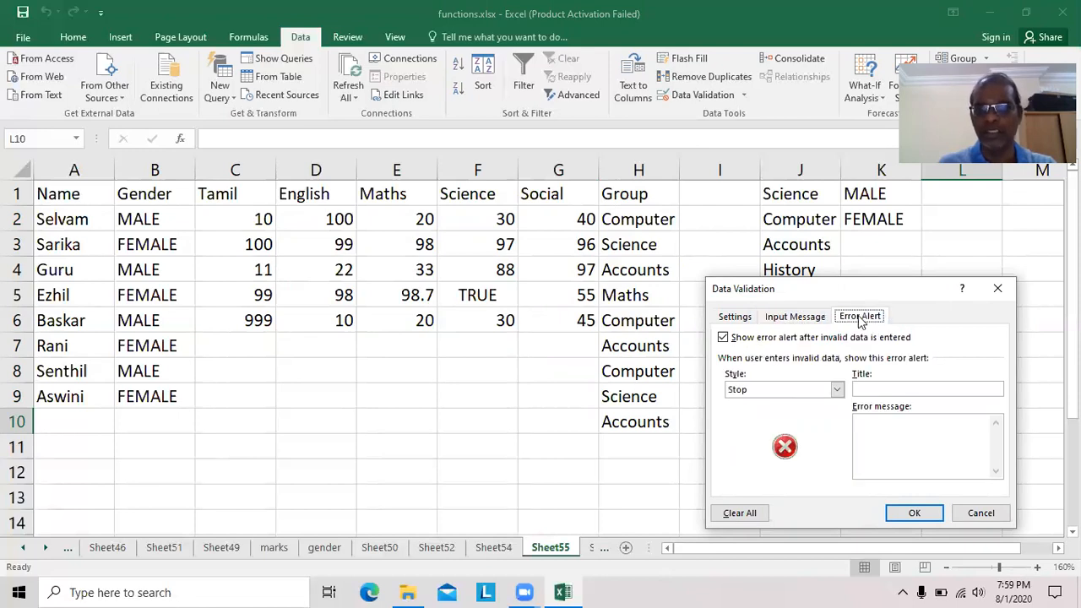
pyautogui.click(836, 390)
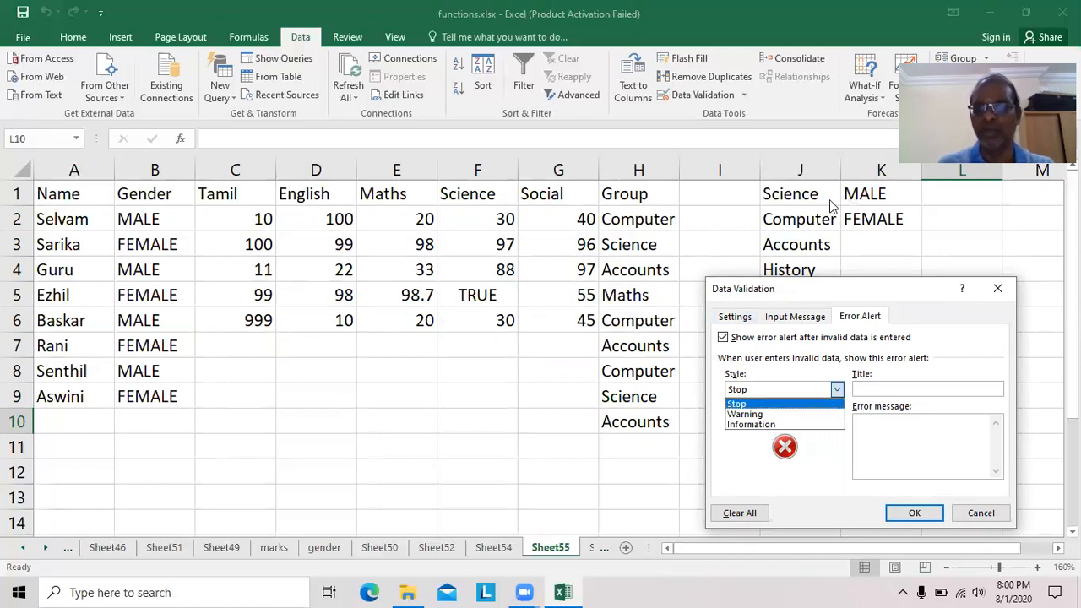
pyautogui.click(867, 291)
pyautogui.moveTo(832, 289); pyautogui.dragTo(903, 314)
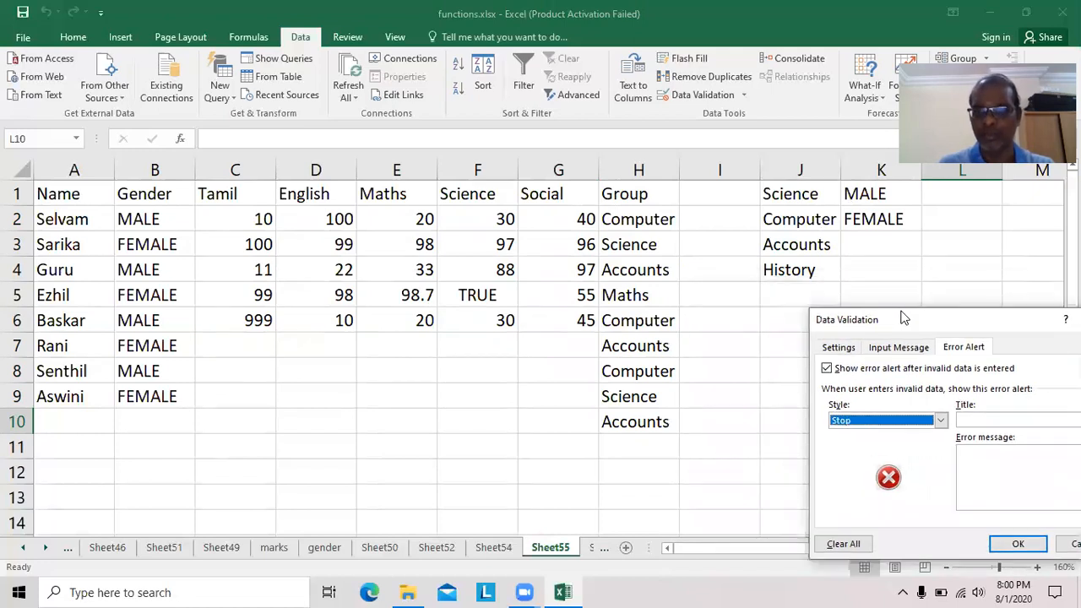
pyautogui.click(839, 348)
pyautogui.click(943, 400)
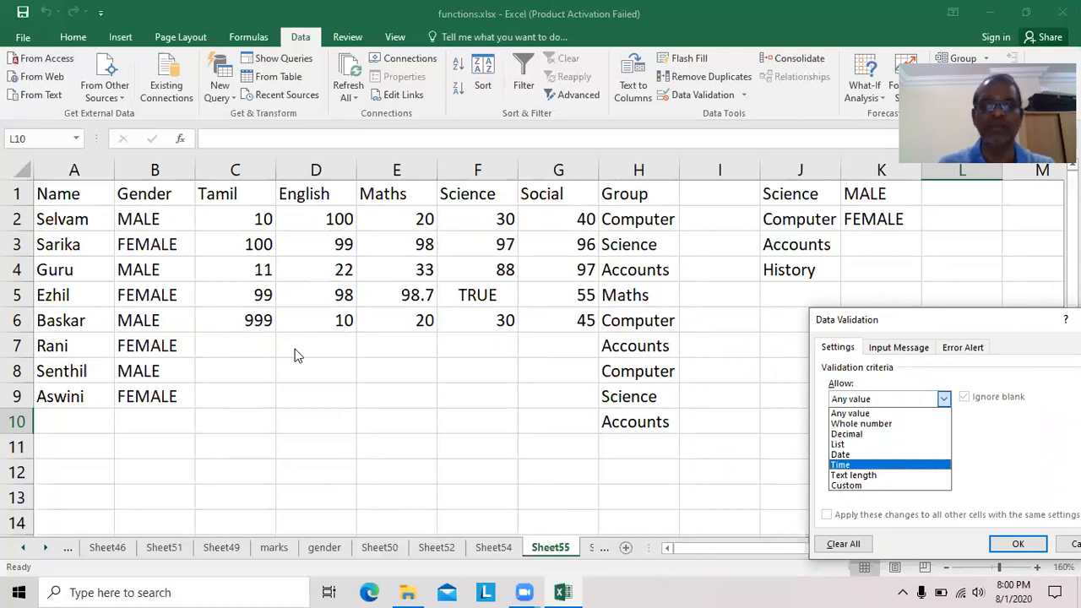
pyautogui.click(996, 317)
pyautogui.moveTo(927, 320); pyautogui.dragTo(490, 247)
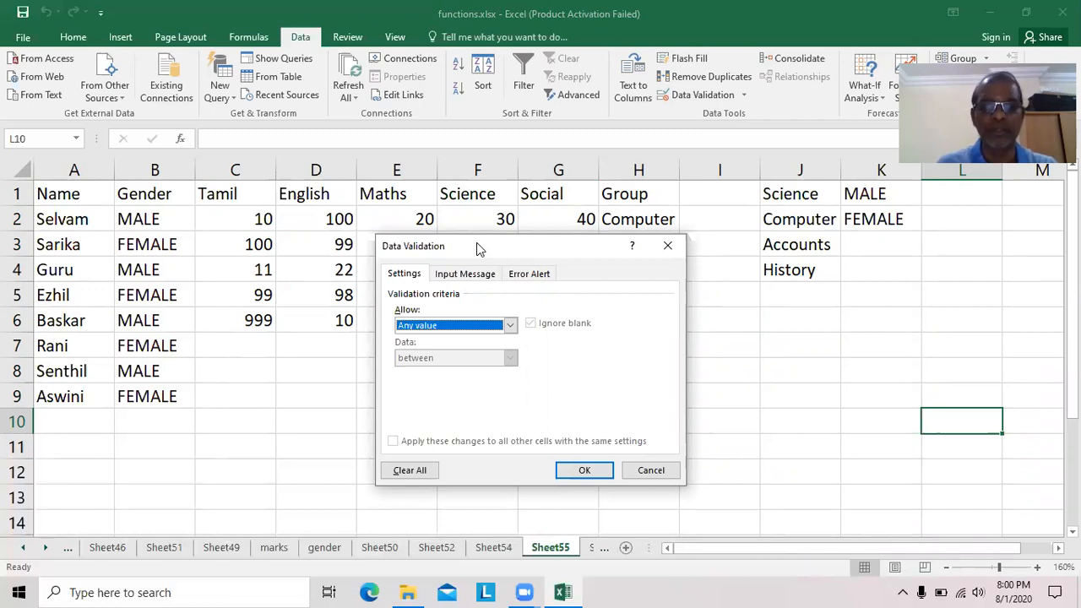
pyautogui.click(670, 471)
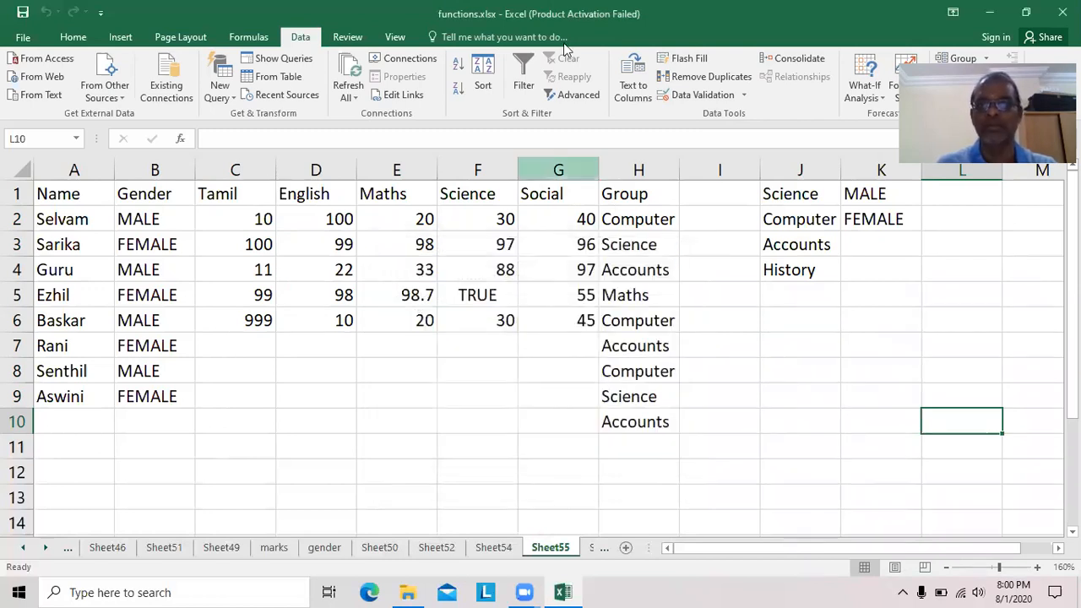